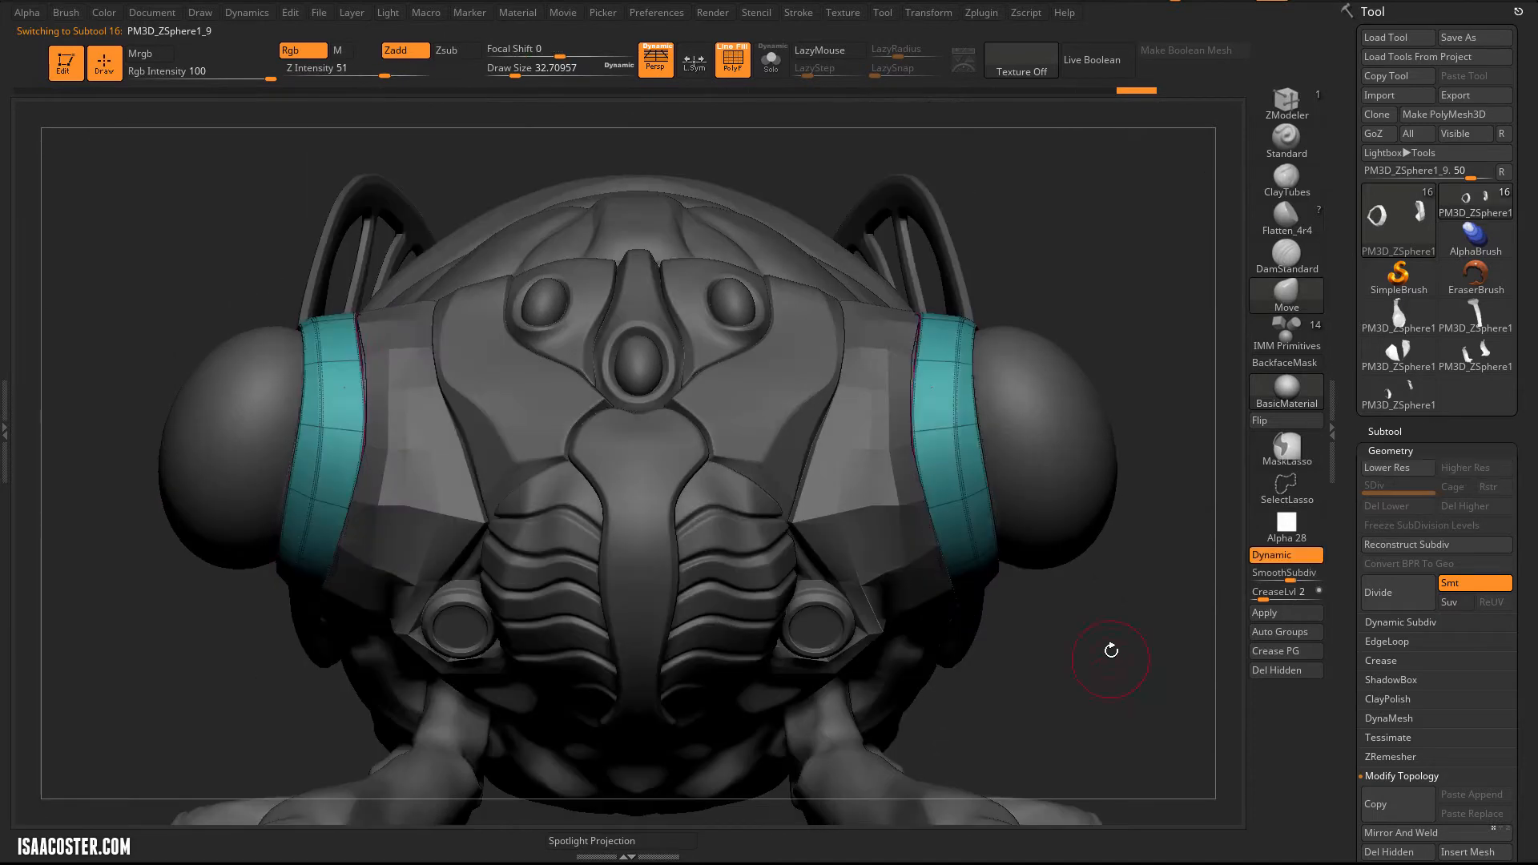
# Step: Reshape the band beside the eye with the Move brush at a draw size of about 77, with polyframe hidden
pyautogui.hotkey('shift', 'f')
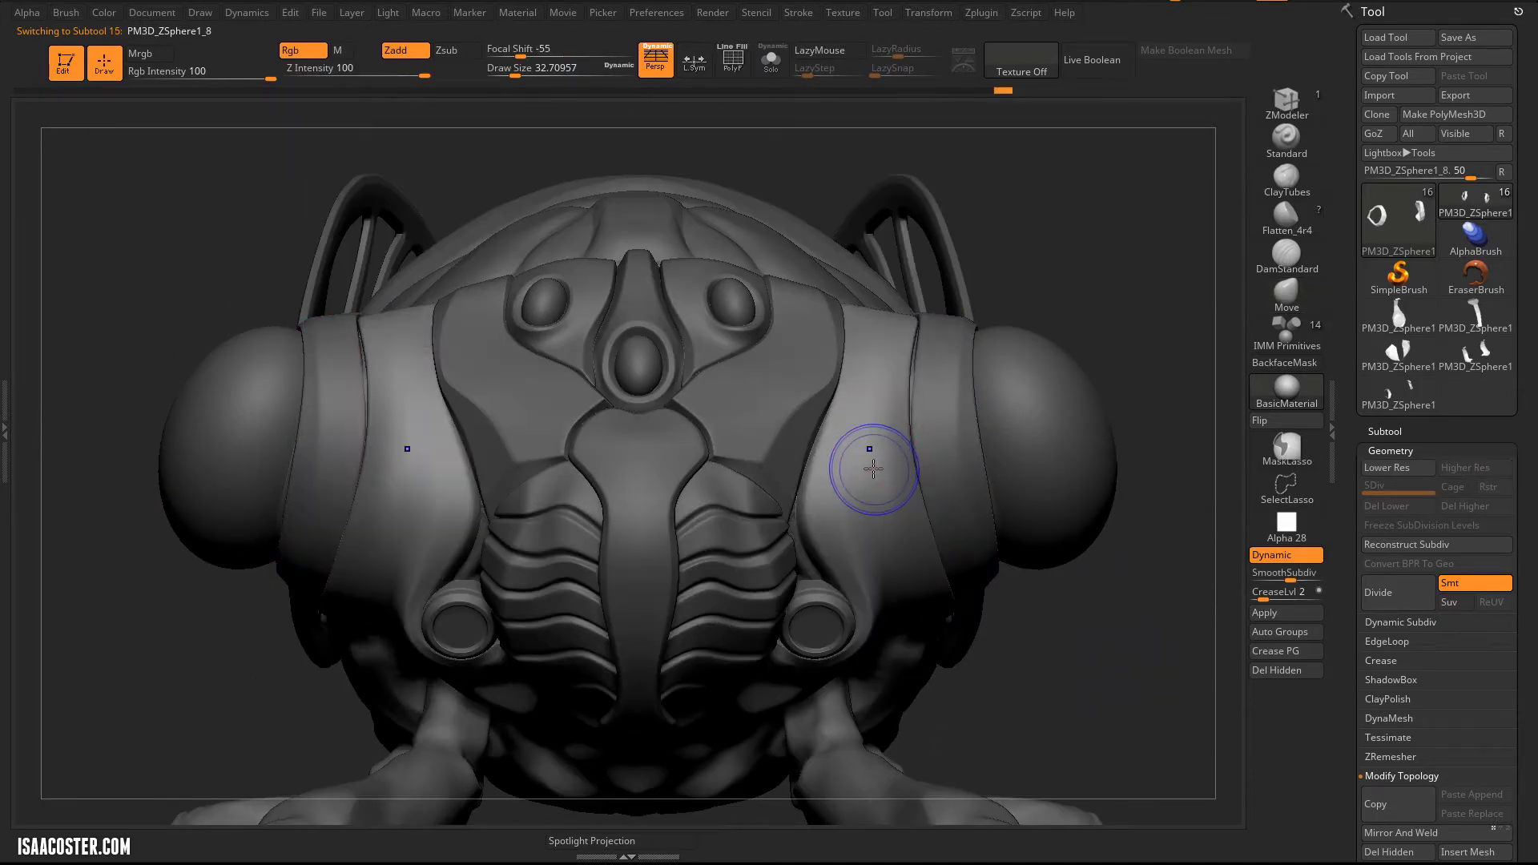
pyautogui.keyDown('alt'); pyautogui.click(920, 419); pyautogui.keyUp('alt')
pyautogui.press('b')
pyautogui.press('m')
pyautogui.press('v')
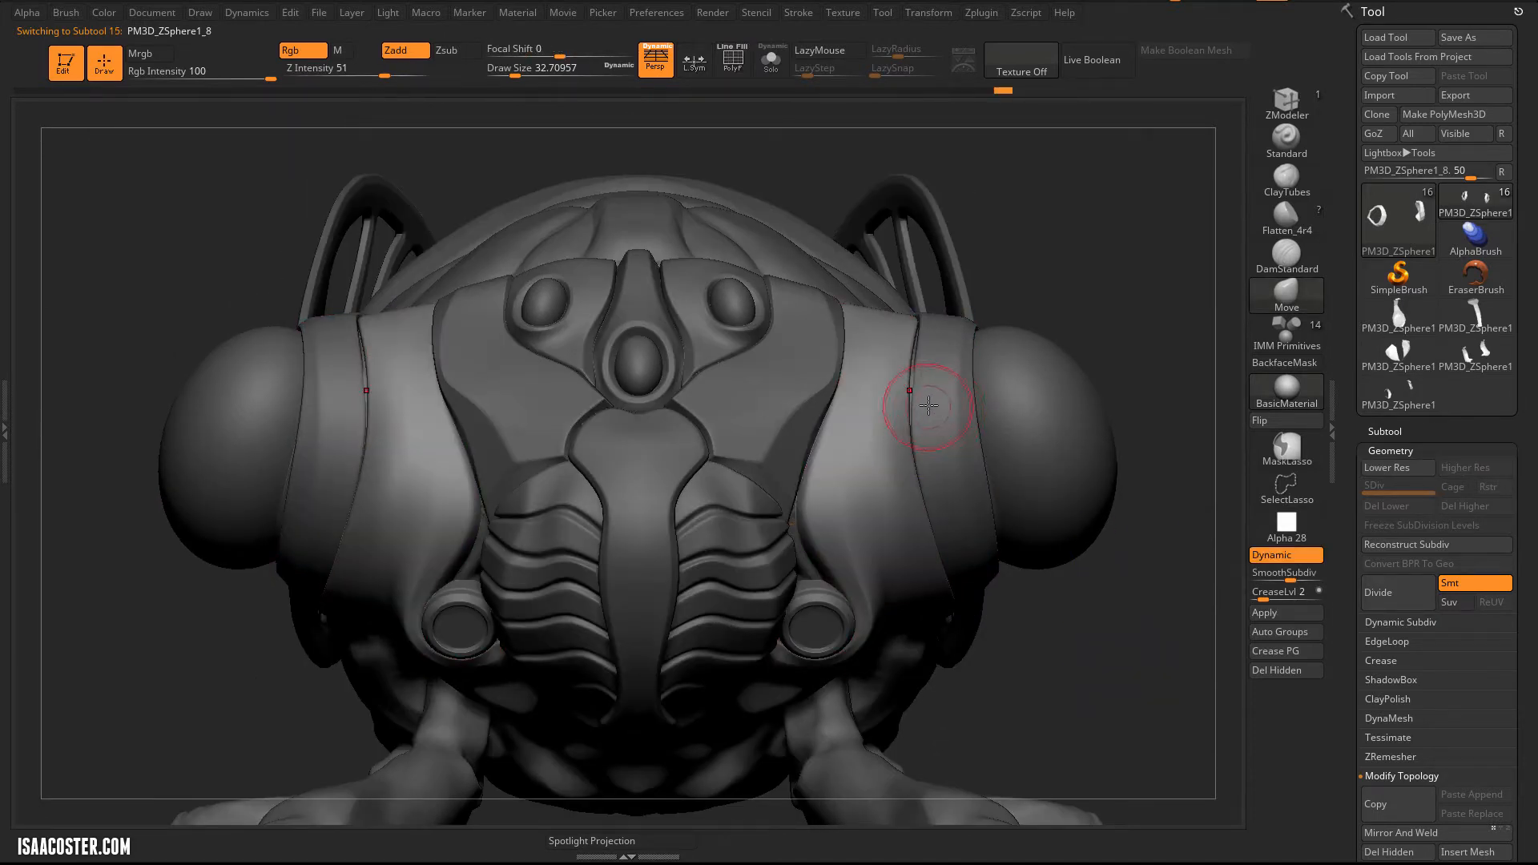
pyautogui.keyDown('alt'); pyautogui.click(929, 405); pyautogui.keyUp('alt')
pyautogui.press('s')
pyautogui.moveTo(892, 395); pyautogui.dragTo(898, 395)
pyautogui.press('s')
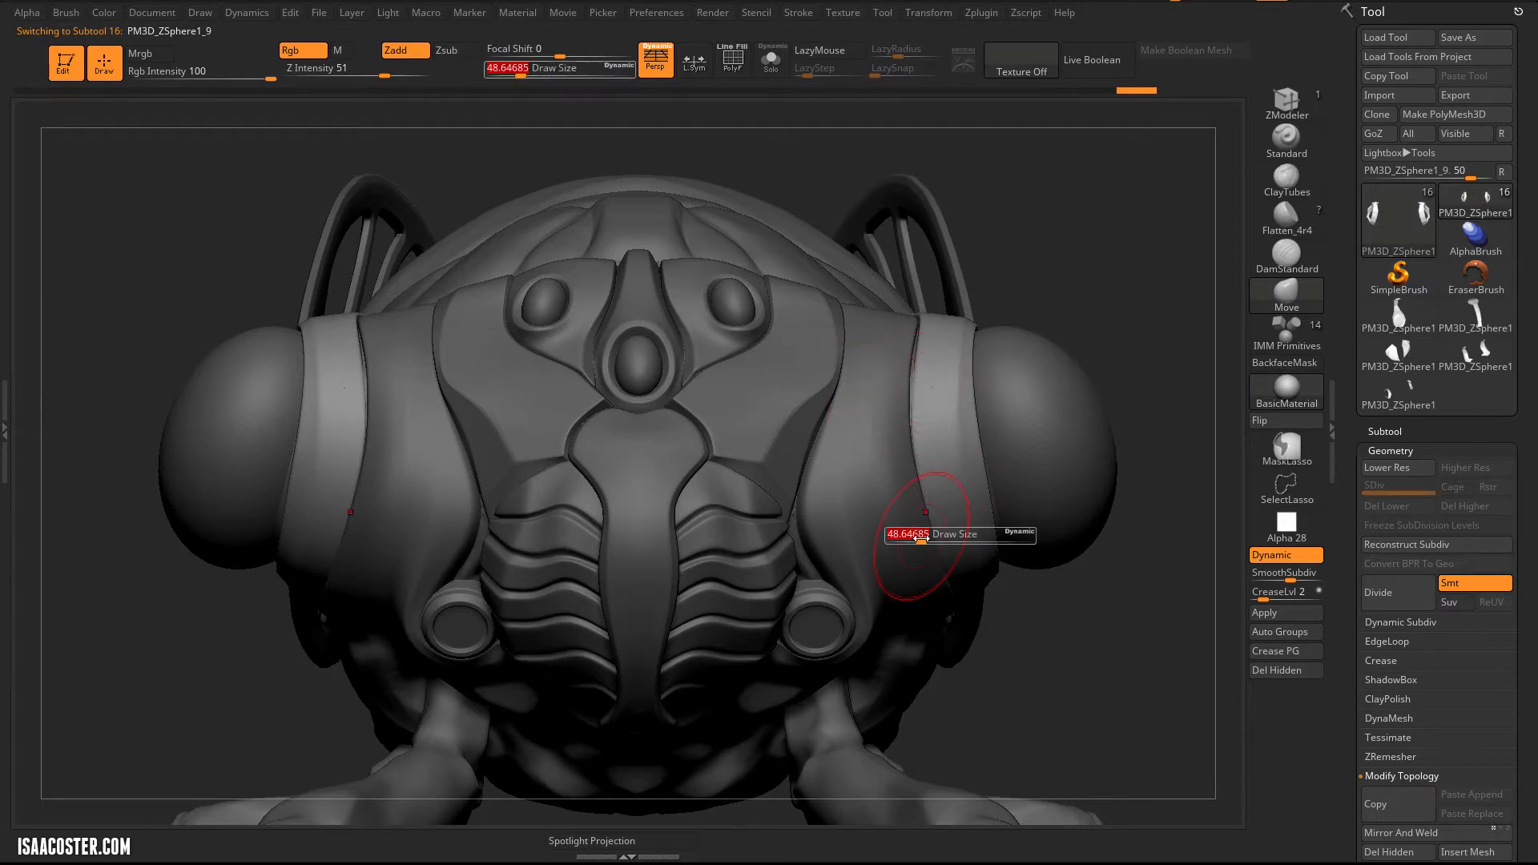
pyautogui.moveTo(922, 539); pyautogui.dragTo(929, 540)
pyautogui.moveTo(929, 539); pyautogui.dragTo(910, 584, button='right')
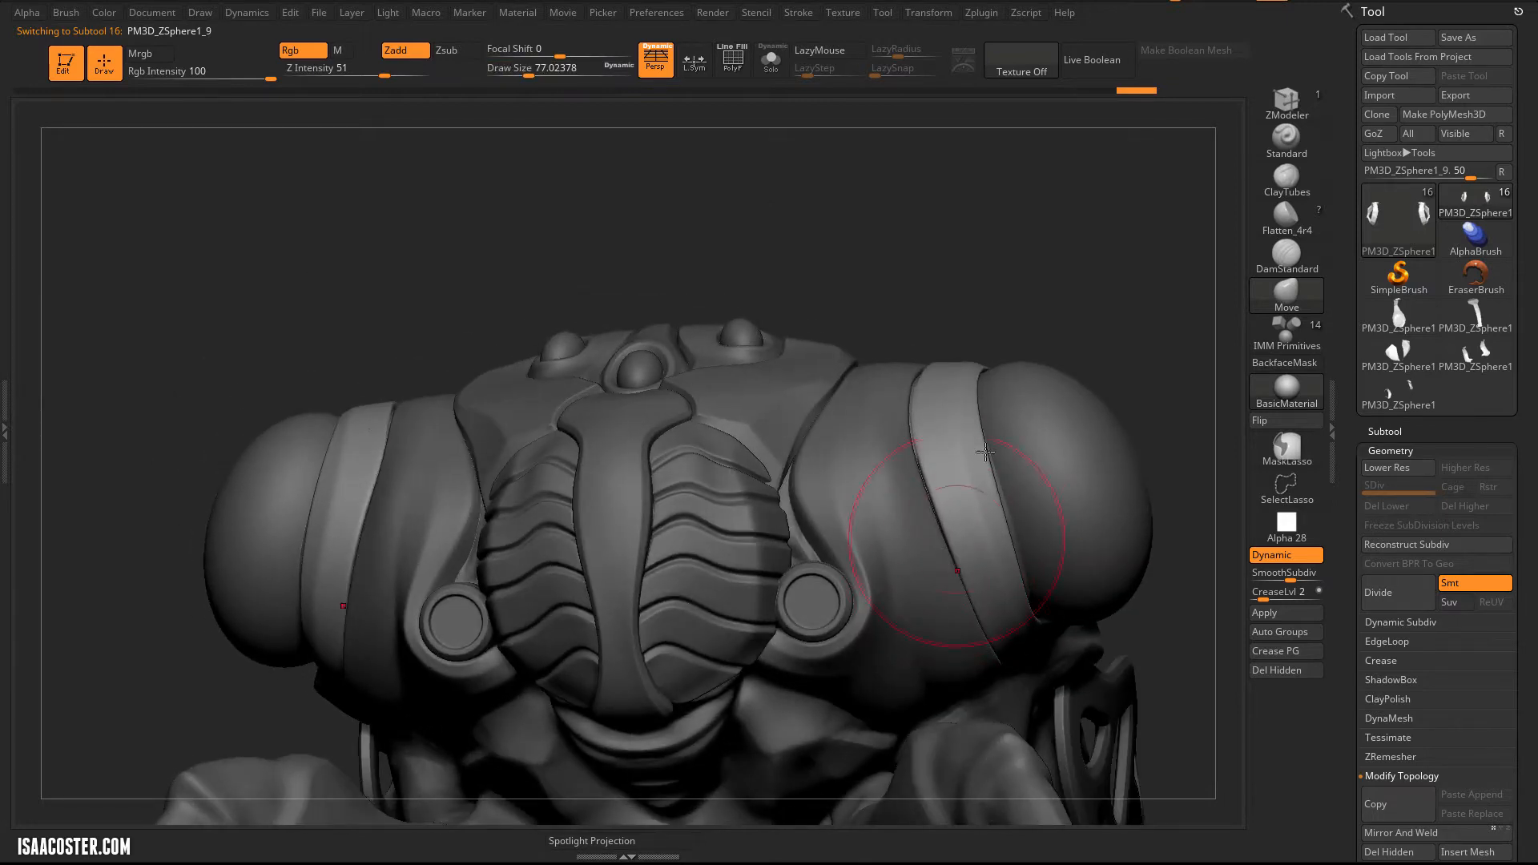
pyautogui.moveTo(985, 453)
pyautogui.mouseDown(button='right')
pyautogui.moveTo(1016, 401)
pyautogui.moveTo(903, 430)
pyautogui.mouseUp(button='right')
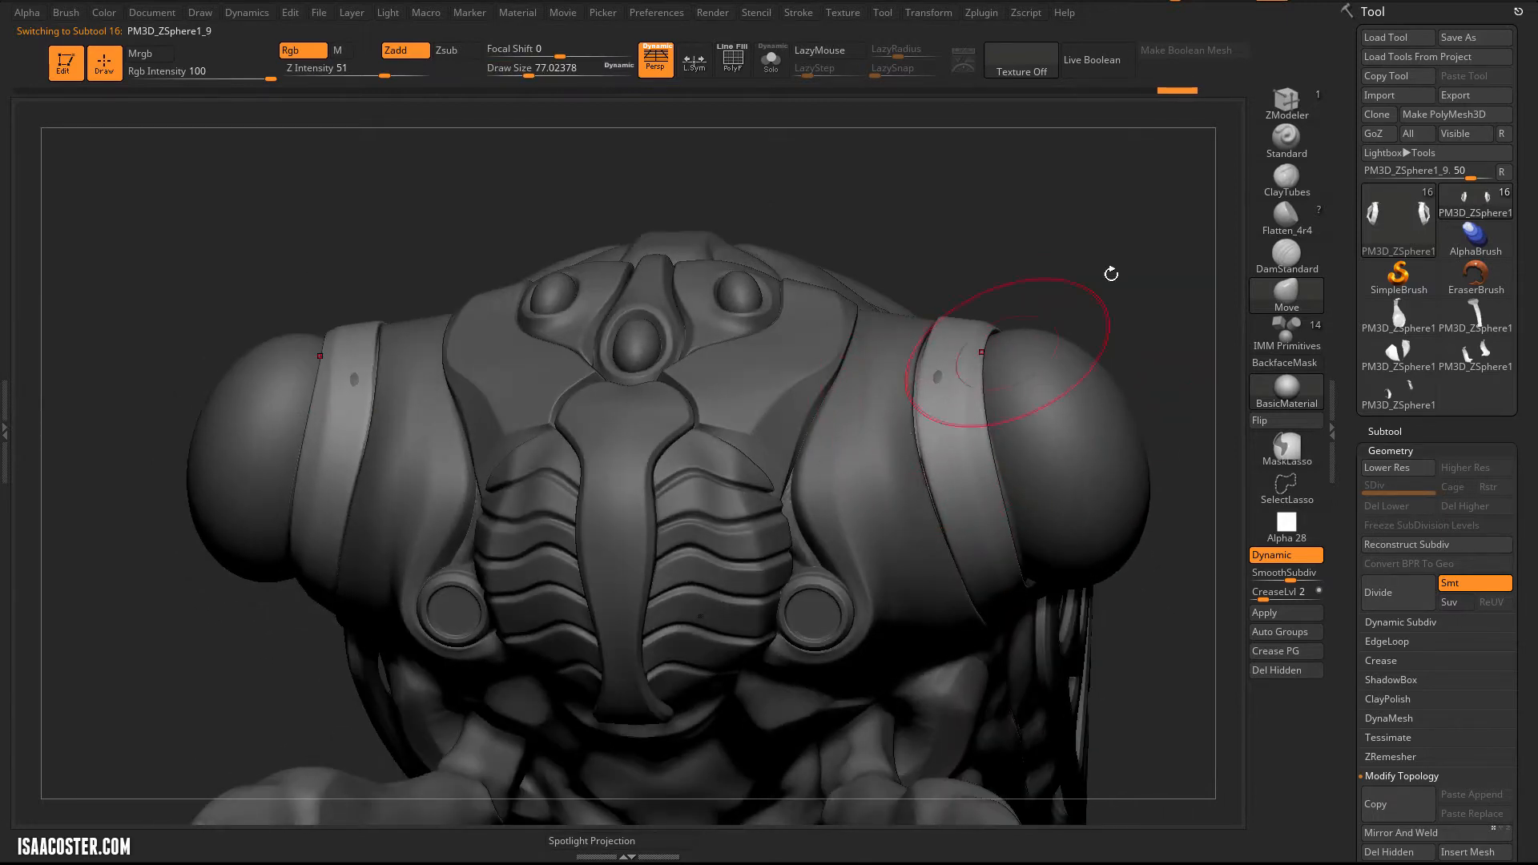
pyautogui.moveTo(1111, 274); pyautogui.dragTo(994, 257, button='right')
# Step: Isolate the eye band with its polyframe shown and crease a single edge of it with ZModeler
pyautogui.moveTo(772, 617)
pyautogui.mouseDown(button='right')
pyautogui.moveTo(772, 677)
pyautogui.moveTo(922, 145)
pyautogui.mouseUp(button='right')
pyautogui.click(782, 53)
pyautogui.hotkey('shift', 'f')
pyautogui.moveTo(873, 288); pyautogui.dragTo(1223, 202, button='right')
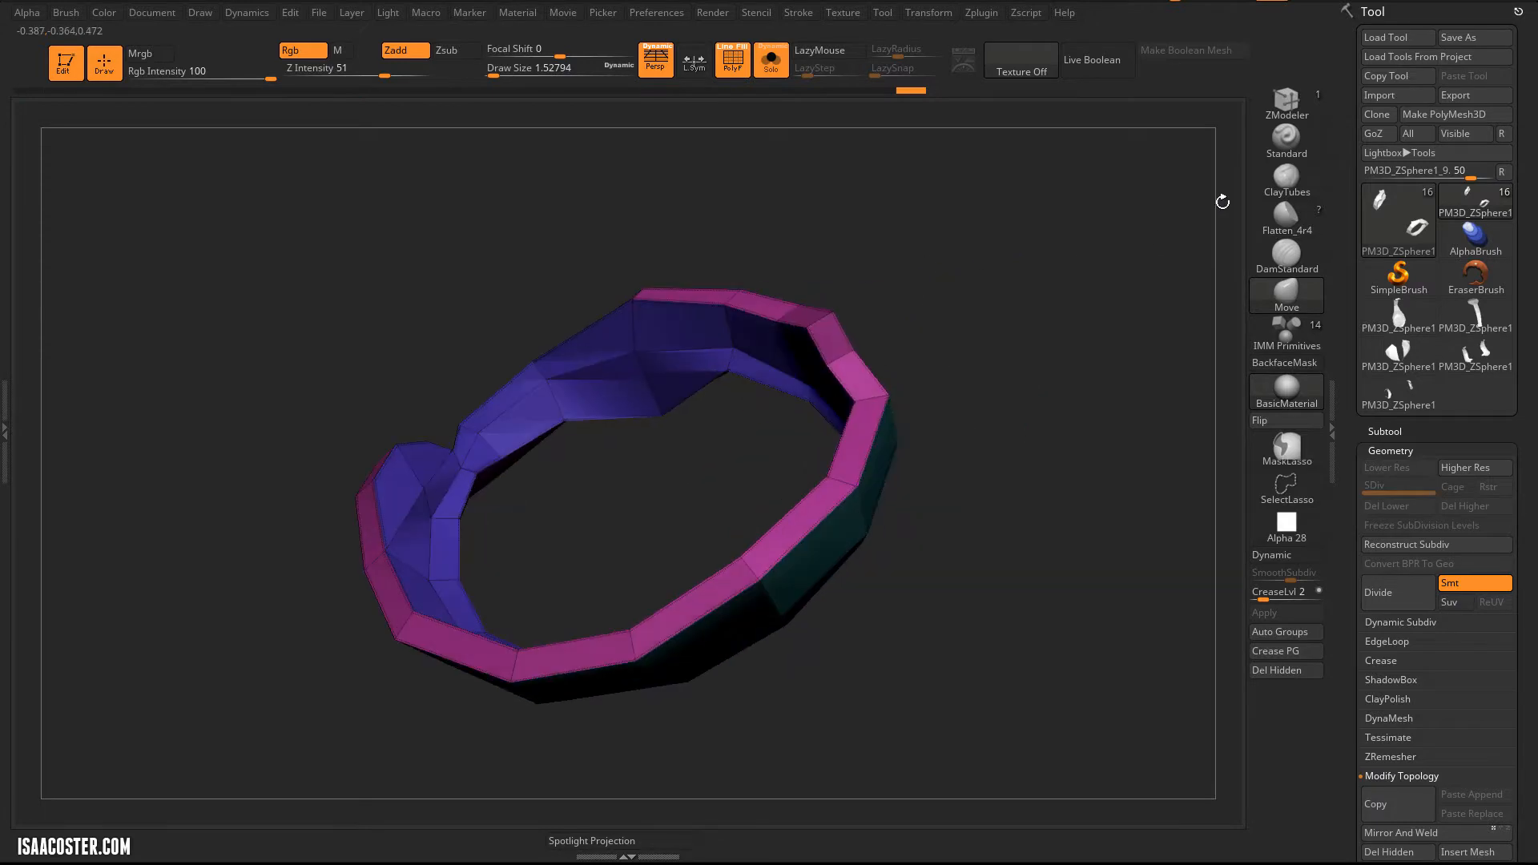
pyautogui.click(1285, 112)
pyautogui.press('space')
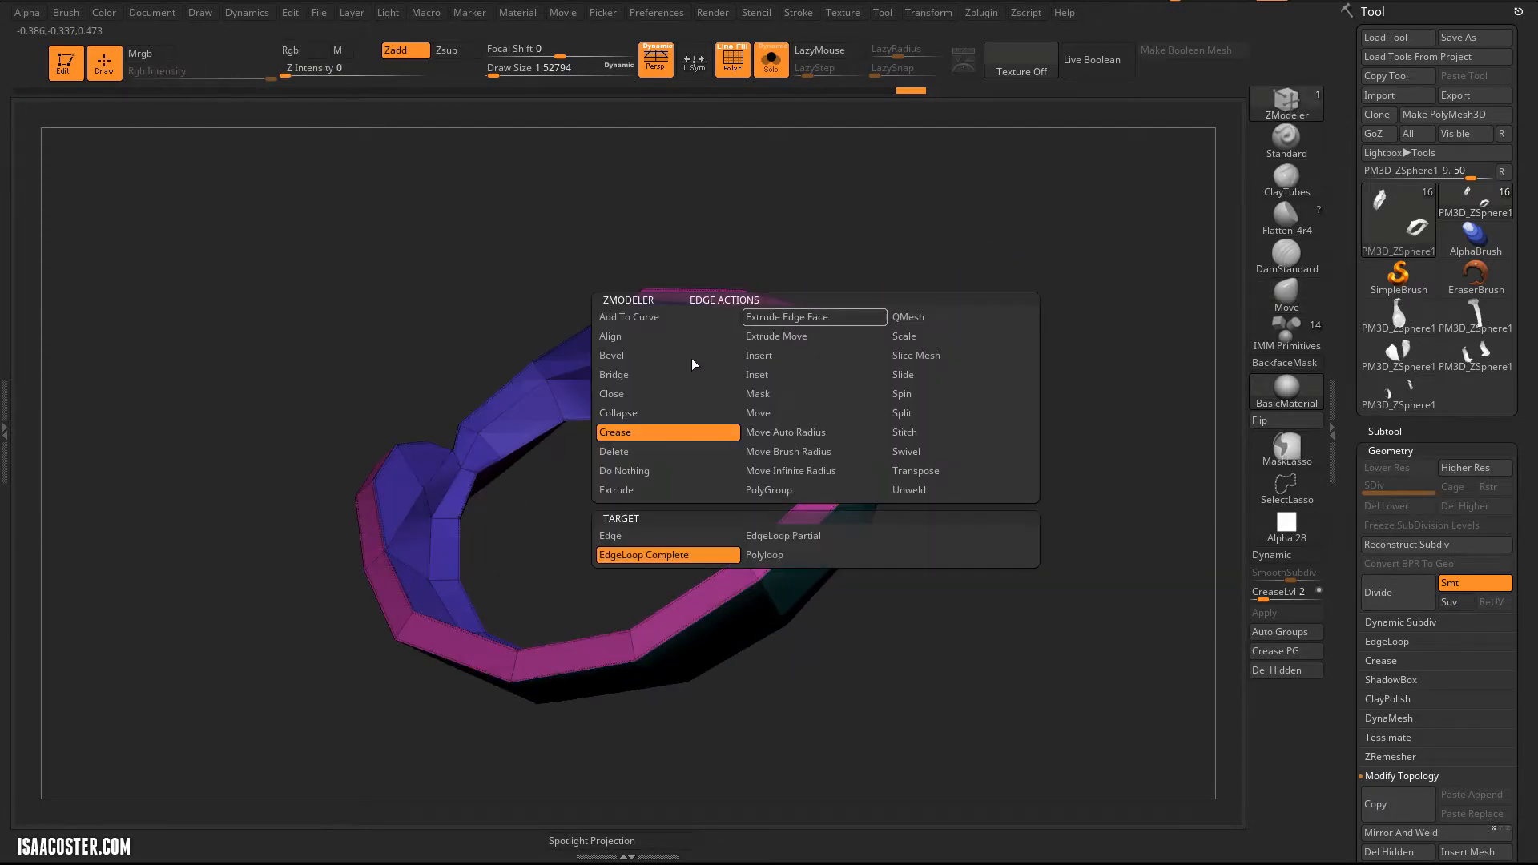
pyautogui.click(655, 537)
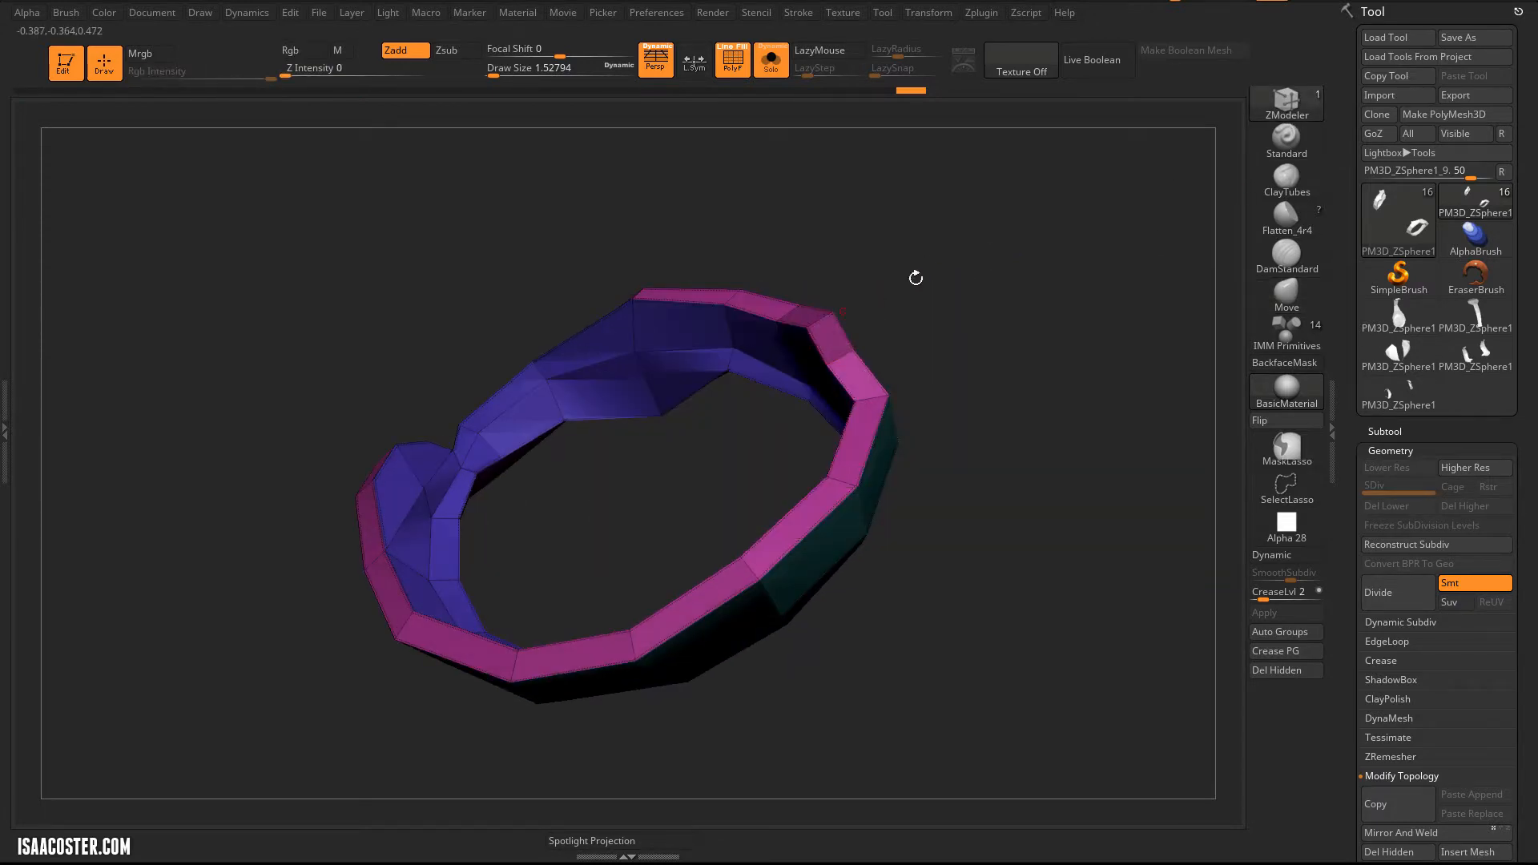
# Step: Turn on the eye band's smooth subdivision preview without polyframe and bring back the full model
pyautogui.press('d')
pyautogui.hotkey('shift', 'f')
pyautogui.moveTo(1078, 343); pyautogui.dragTo(909, 439, button='right')
pyautogui.keyDown('ctrl'); pyautogui.moveTo(1106, 584); pyautogui.dragTo(1034, 457, button='right'); pyautogui.keyUp('ctrl')
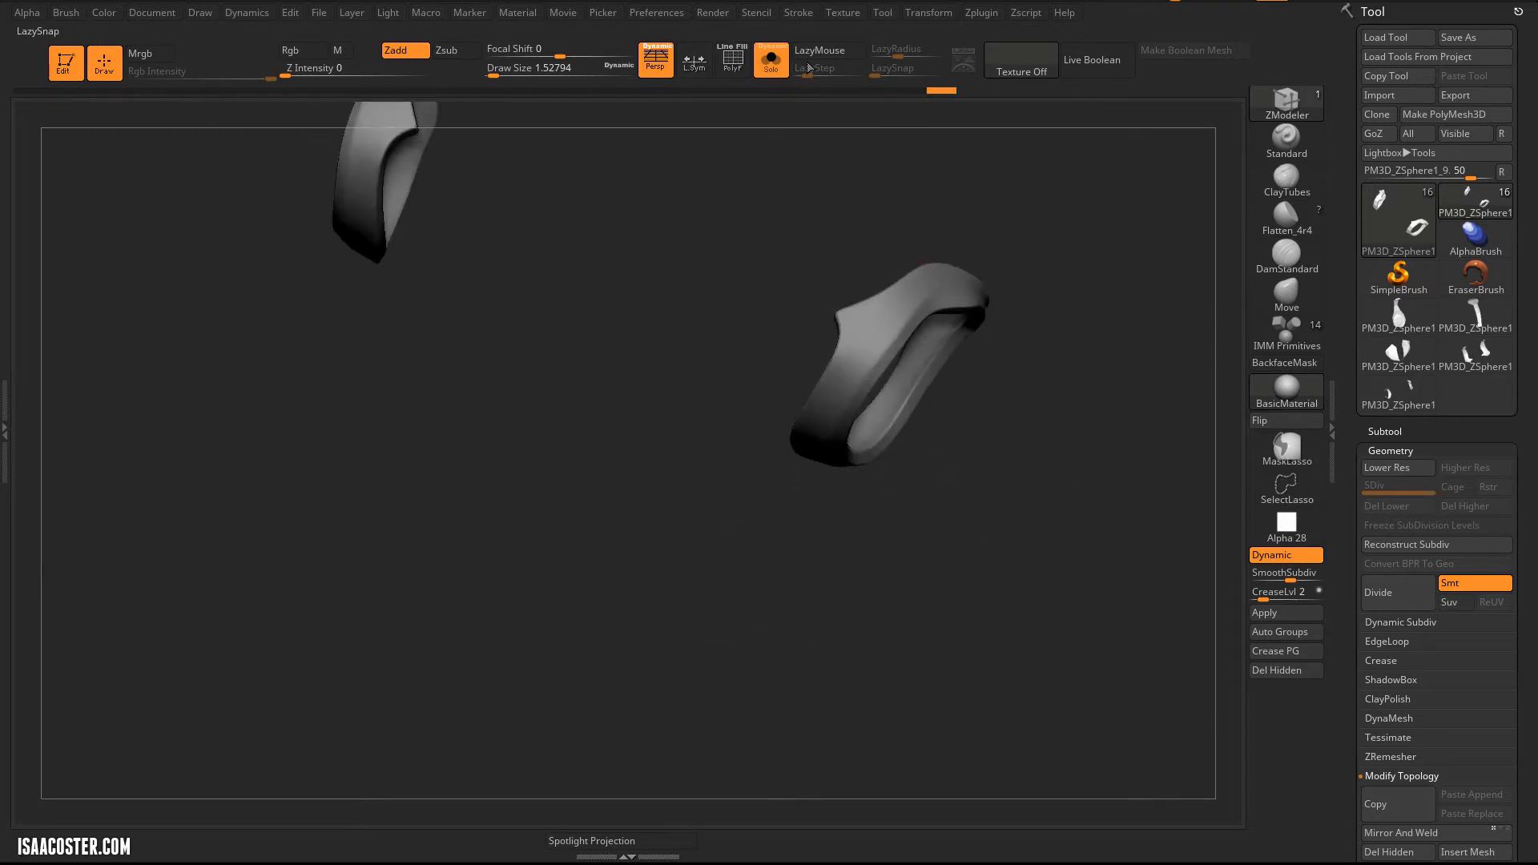
pyautogui.click(771, 61)
pyautogui.moveTo(1067, 552); pyautogui.dragTo(1069, 393)
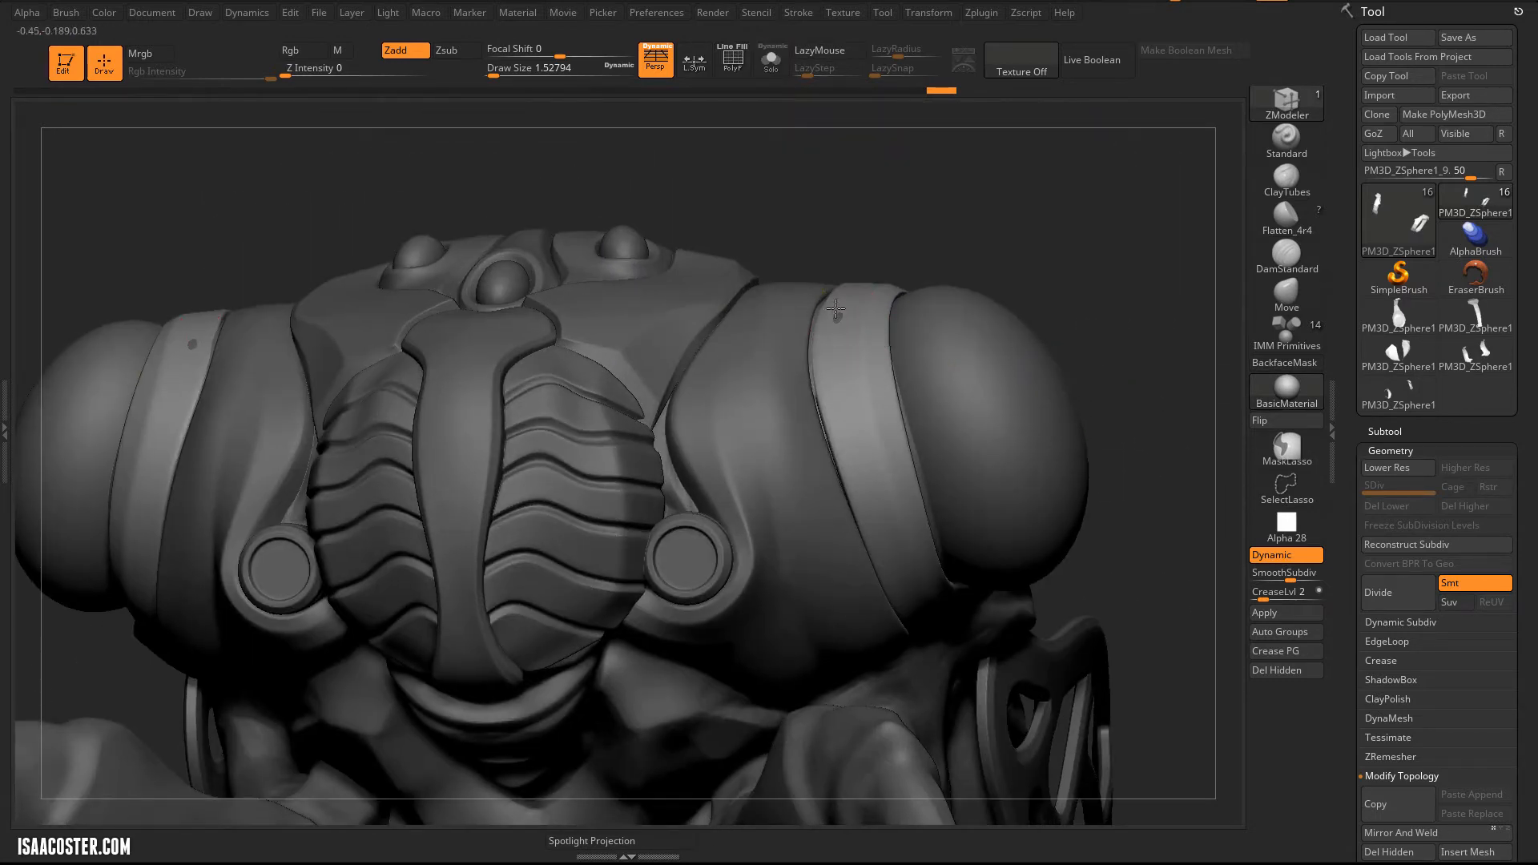
# Step: Build up the head mesh around the eye with ClayTubes at a draw size of about 65
pyautogui.keyDown('alt'); pyautogui.click(838, 316); pyautogui.keyUp('alt')
pyautogui.click(1287, 178)
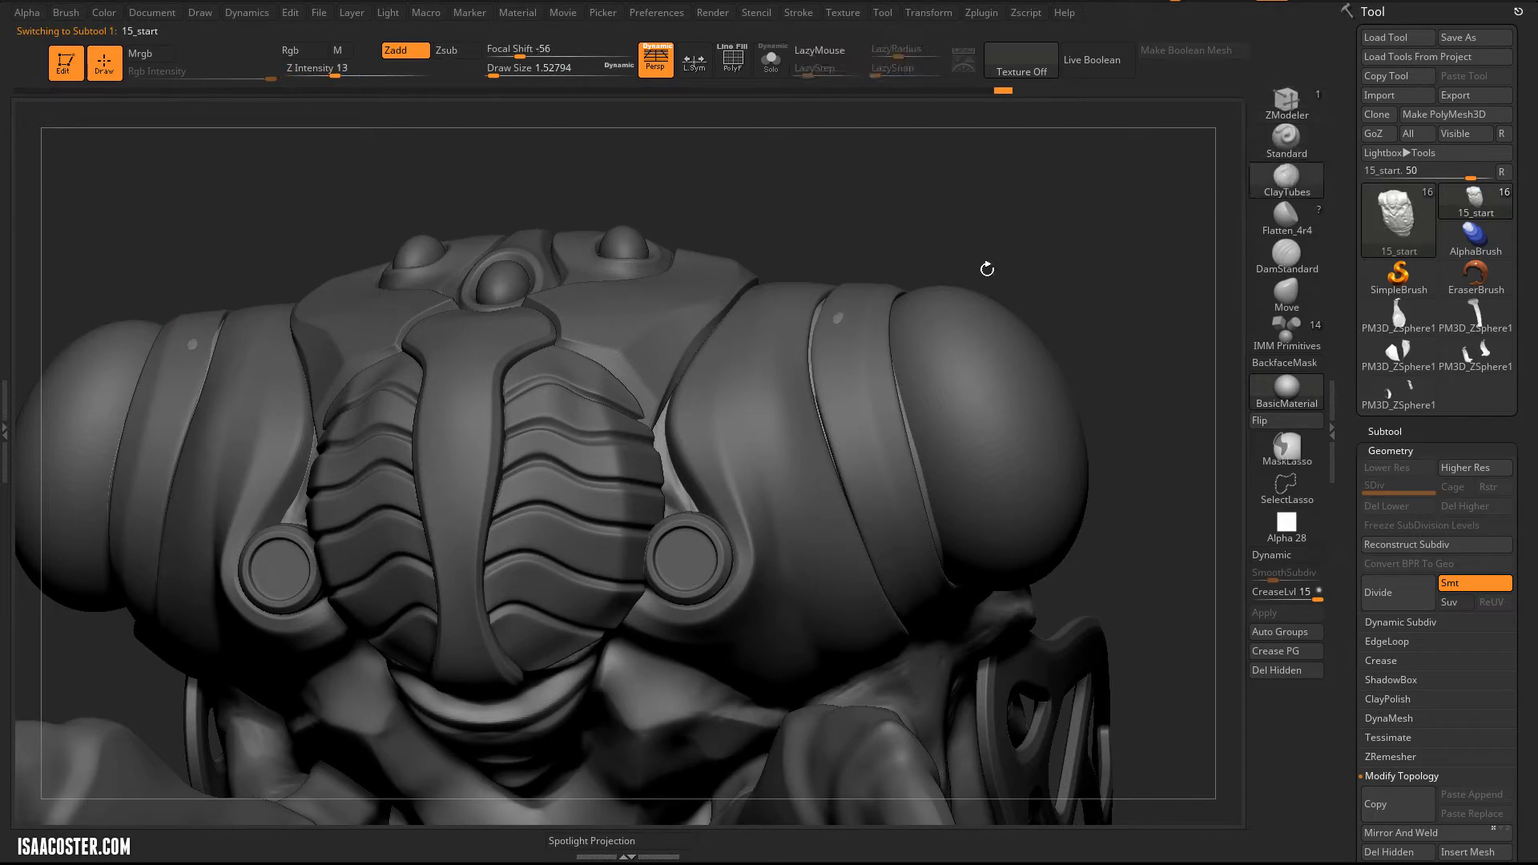
pyautogui.press('s')
pyautogui.moveTo(904, 314); pyautogui.dragTo(859, 302)
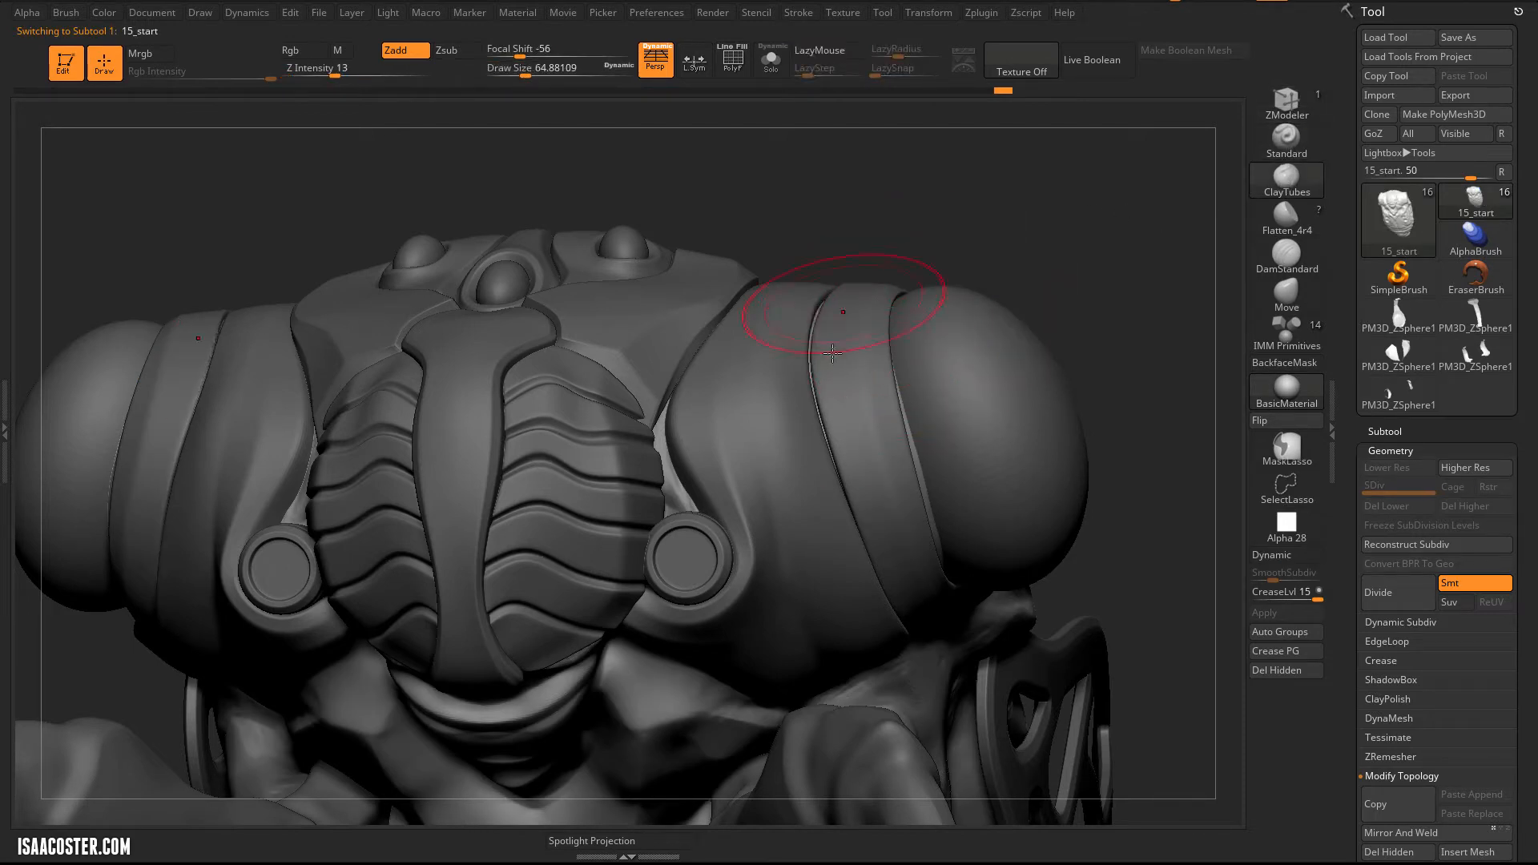
pyautogui.moveTo(1104, 286); pyautogui.dragTo(916, 509)
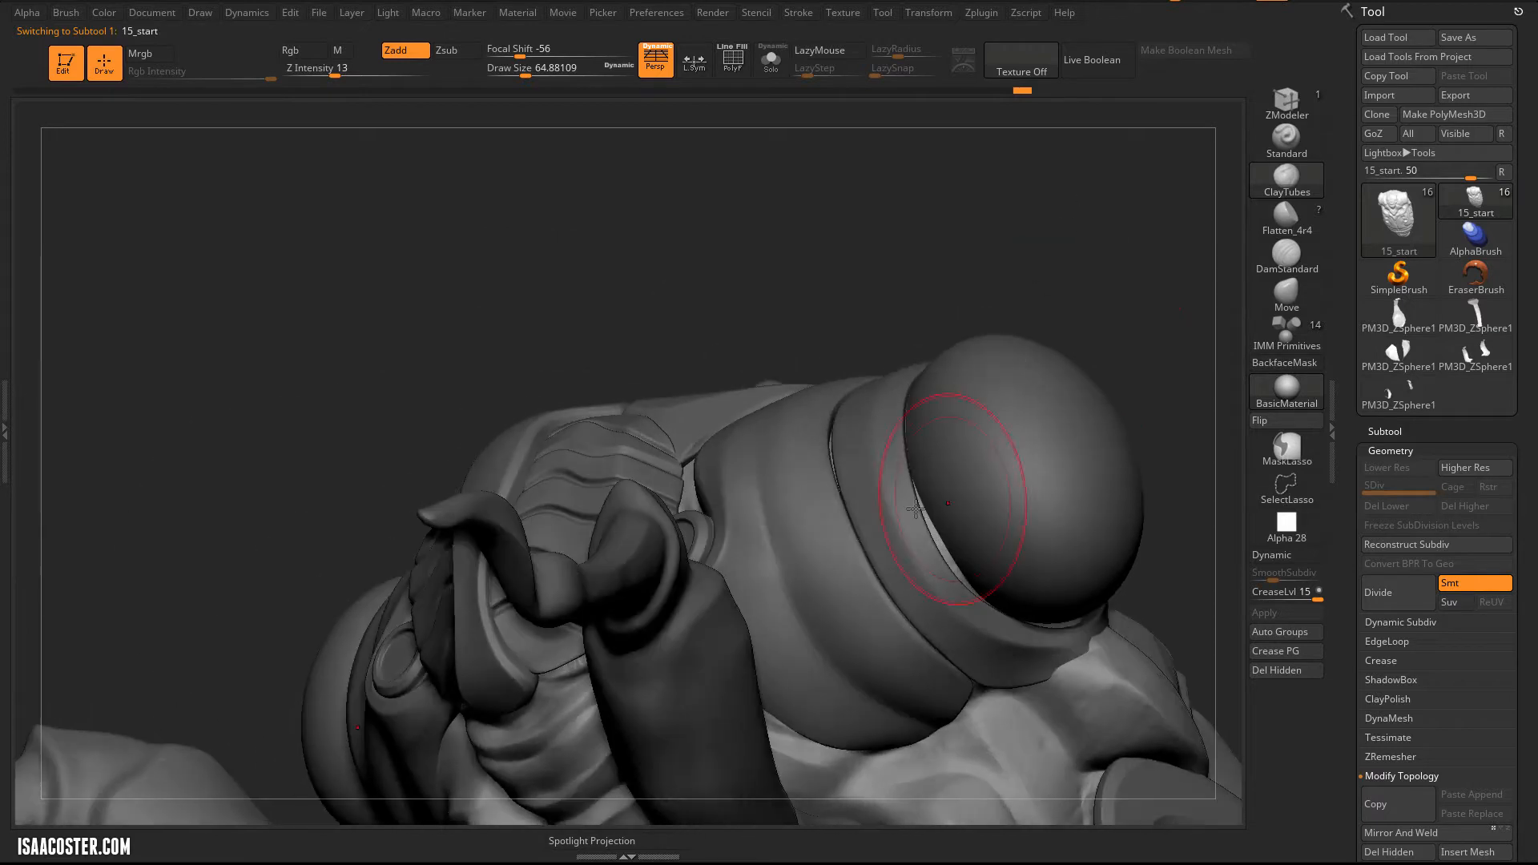
pyautogui.moveTo(1103, 283); pyautogui.dragTo(954, 535)
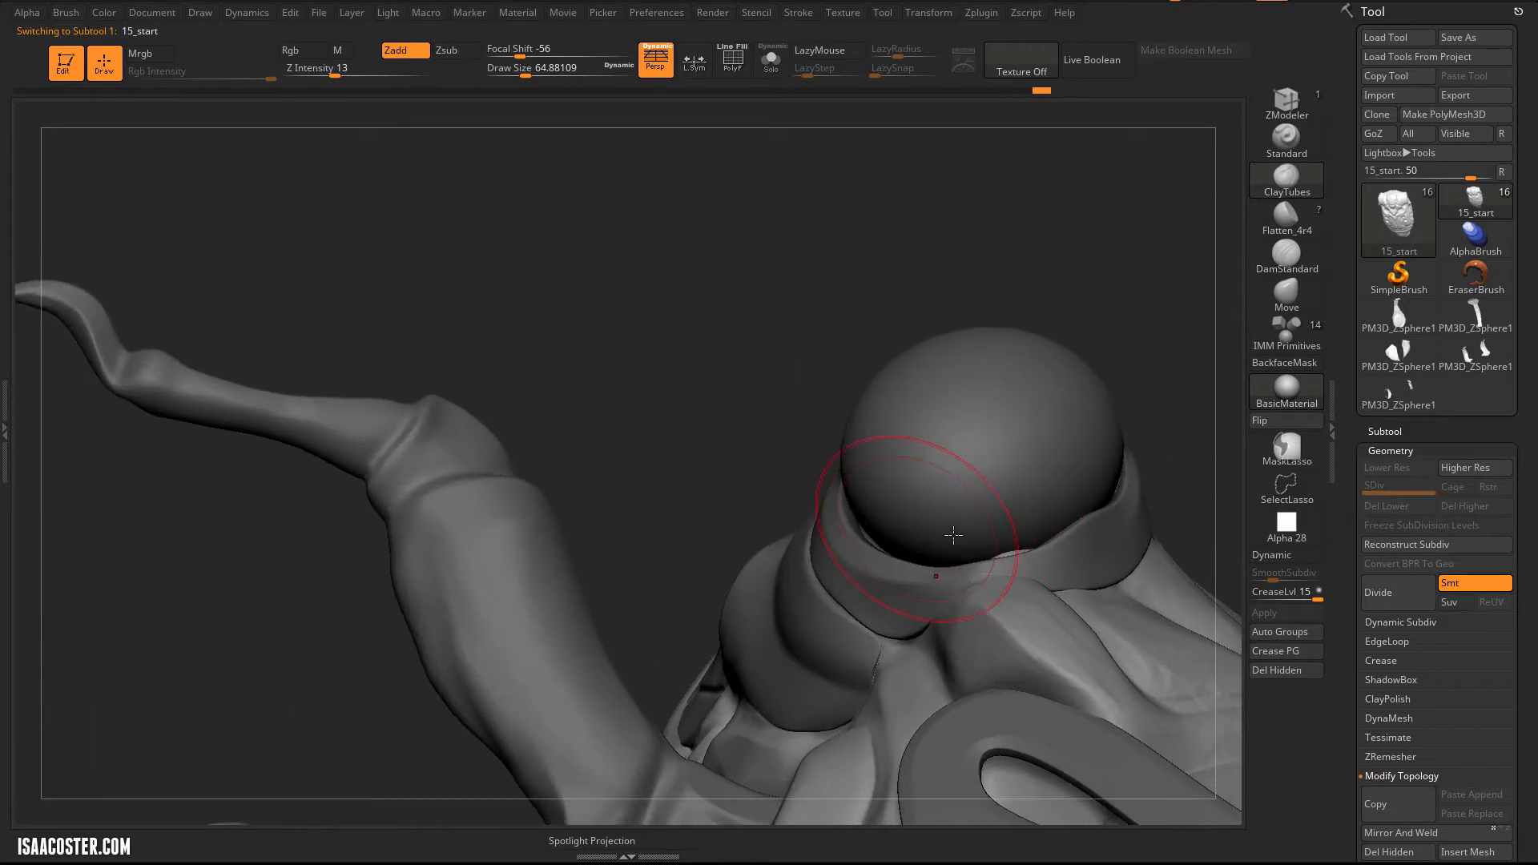
pyautogui.moveTo(1101, 339); pyautogui.dragTo(1085, 392)
pyautogui.moveTo(1096, 274); pyautogui.dragTo(964, 326)
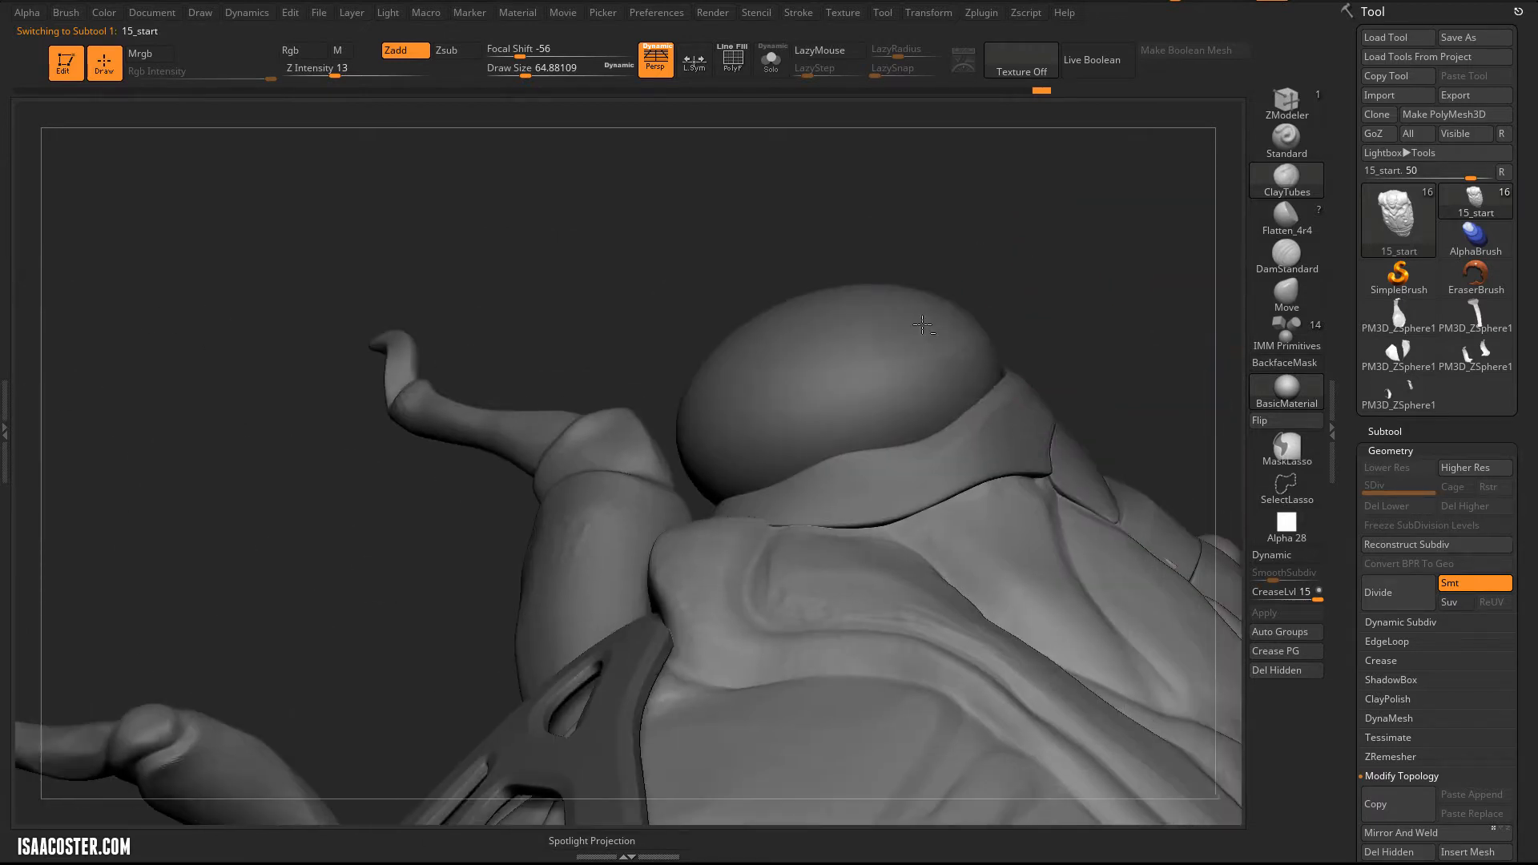
# Step: Select the eye band again and pull its rear rim against the eyeball with the Move brush at a draw size of about 49
pyautogui.keyDown('alt'); pyautogui.click(876, 464); pyautogui.keyUp('alt')
pyautogui.keyDown('alt'); pyautogui.click(845, 460); pyautogui.keyUp('alt')
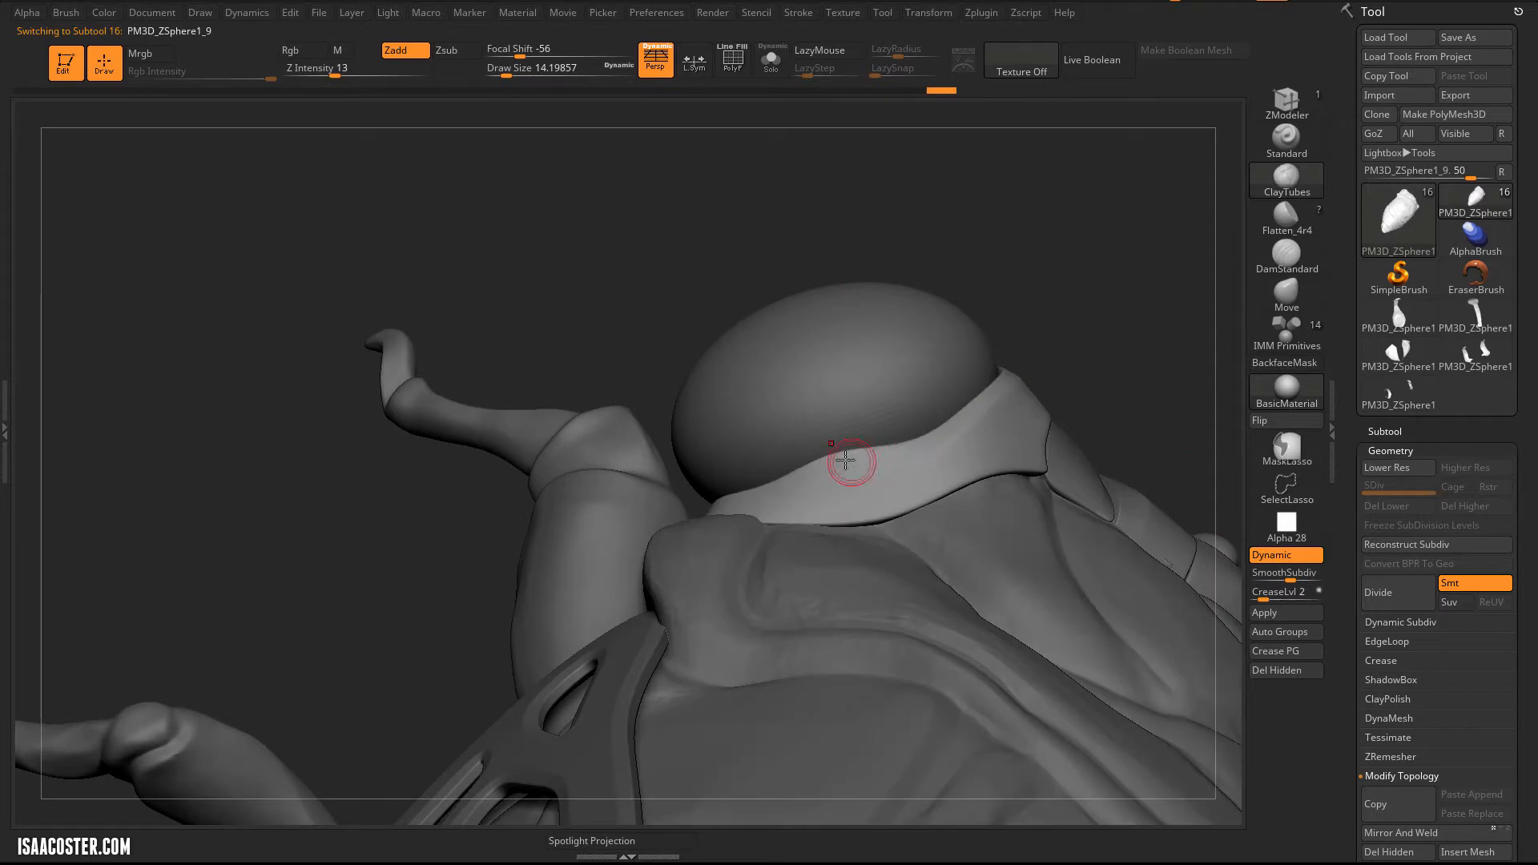
pyautogui.click(1278, 304)
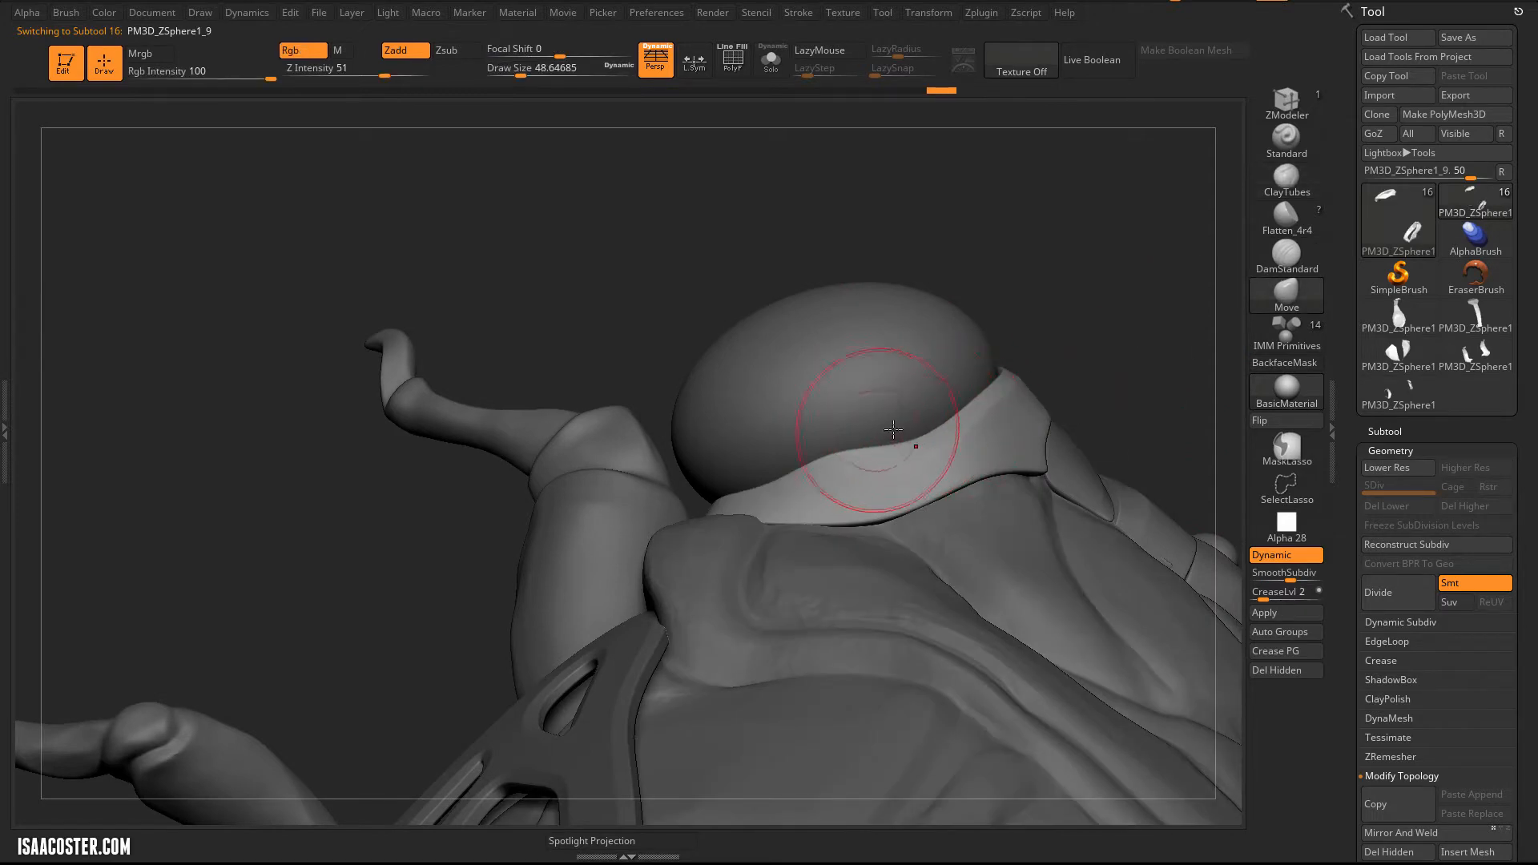
pyautogui.moveTo(894, 432)
pyautogui.mouseDown()
pyautogui.moveTo(880, 391)
pyautogui.moveTo(825, 450)
pyautogui.moveTo(795, 453)
pyautogui.moveTo(823, 446)
pyautogui.mouseUp()
# Step: Shape the band's lower and front rims around the eyeball with the Move brush at a draw size of about 101
pyautogui.moveTo(1089, 313); pyautogui.dragTo(1081, 408)
pyautogui.press('s')
pyautogui.moveTo(886, 419)
pyautogui.mouseDown()
pyautogui.moveTo(912, 405)
pyautogui.moveTo(889, 397)
pyautogui.mouseUp()
pyautogui.moveTo(718, 440); pyautogui.dragTo(713, 422)
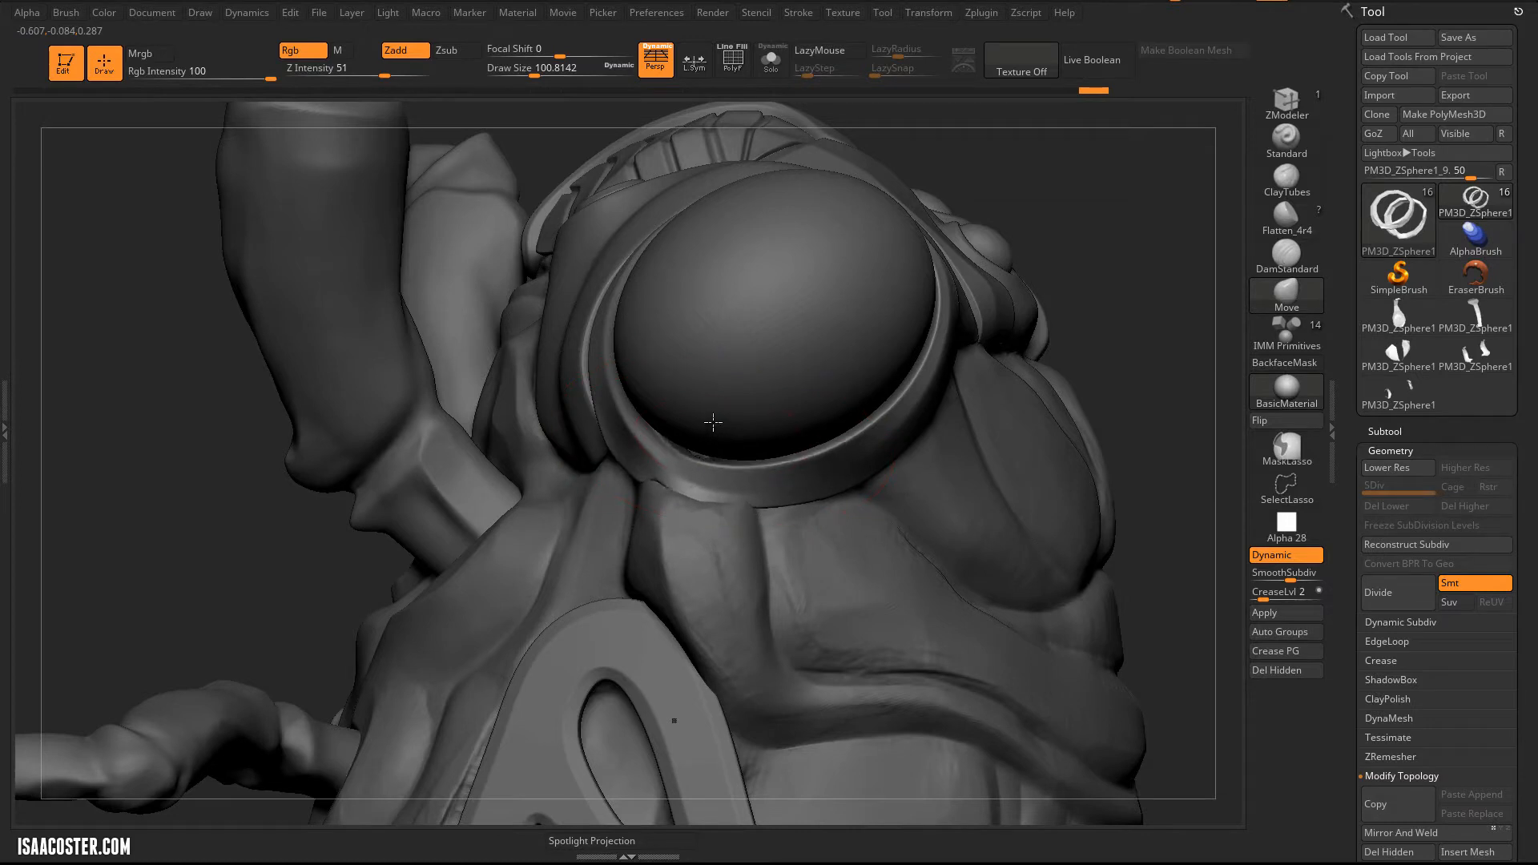
pyautogui.moveTo(1038, 254); pyautogui.dragTo(942, 288)
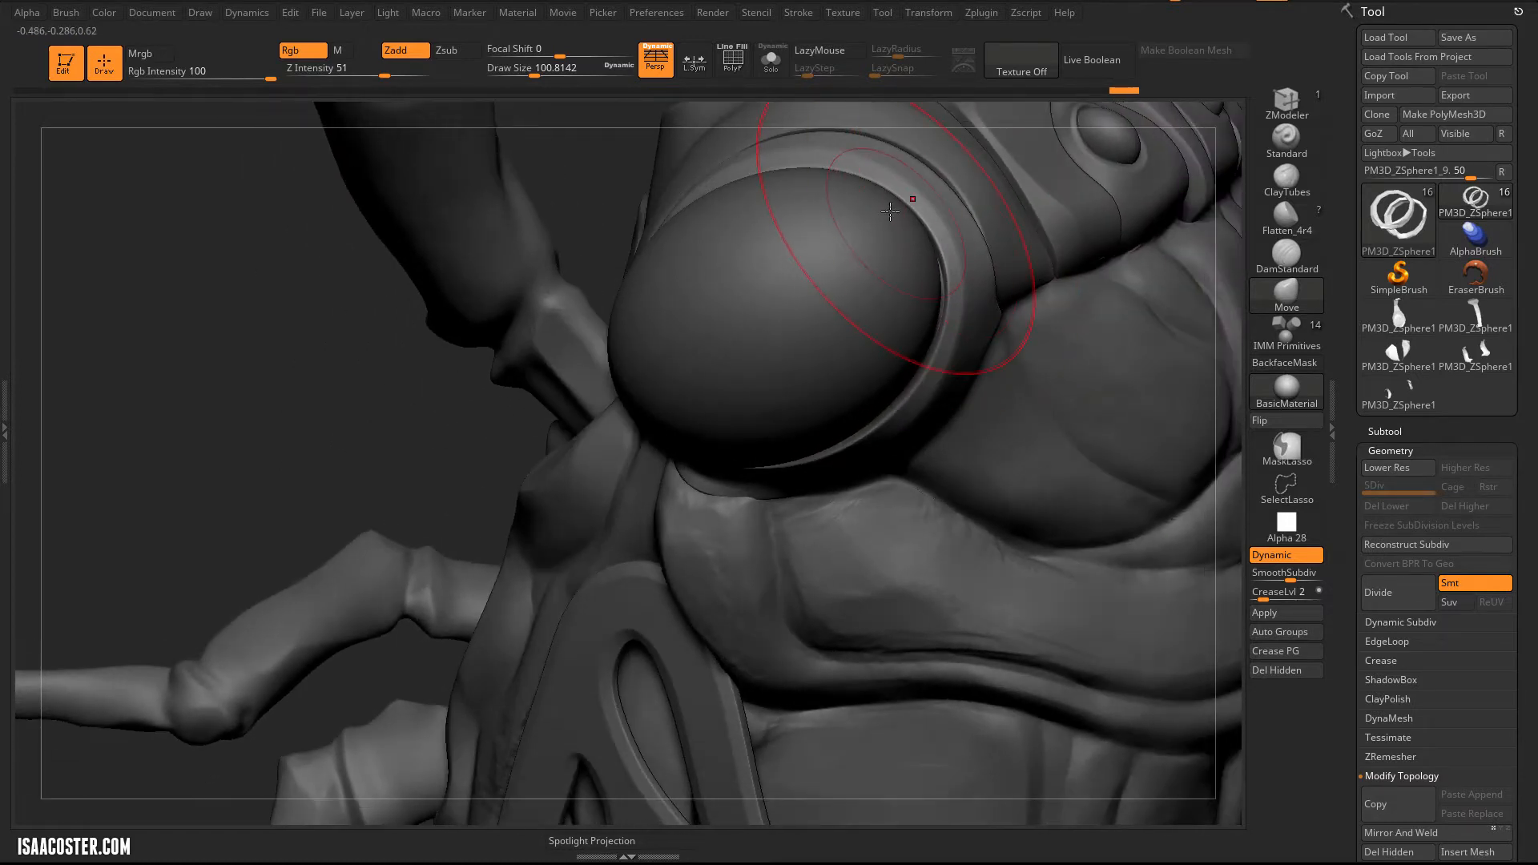
pyautogui.moveTo(887, 203); pyautogui.dragTo(919, 189)
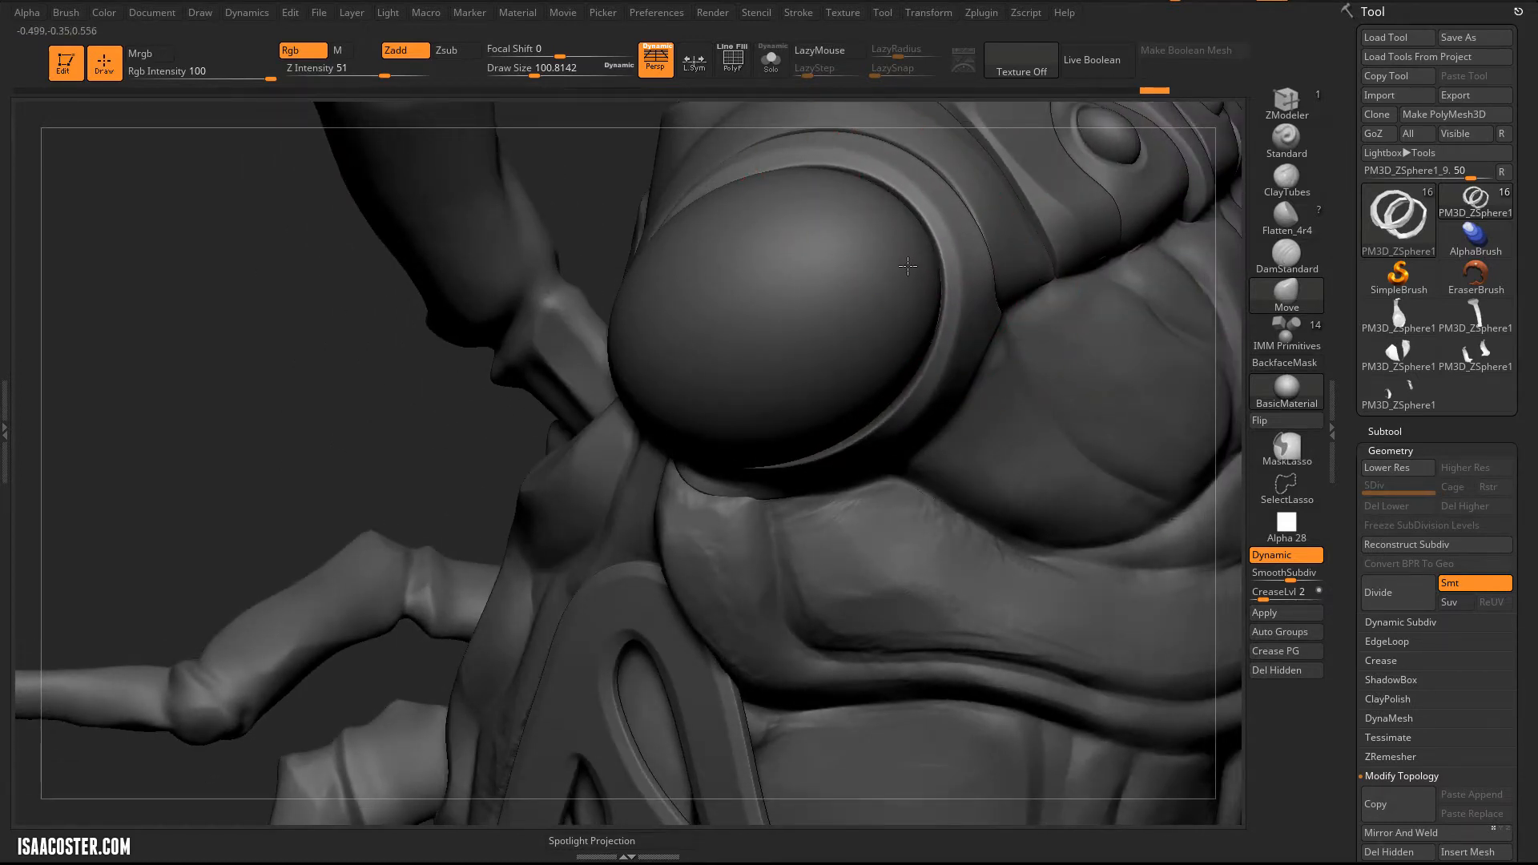
# Step: Close the gap between the band's inner rim and the eyeball with Move strokes at draw sizes of about 51 and 90
pyautogui.moveTo(438, 366); pyautogui.dragTo(687, 321)
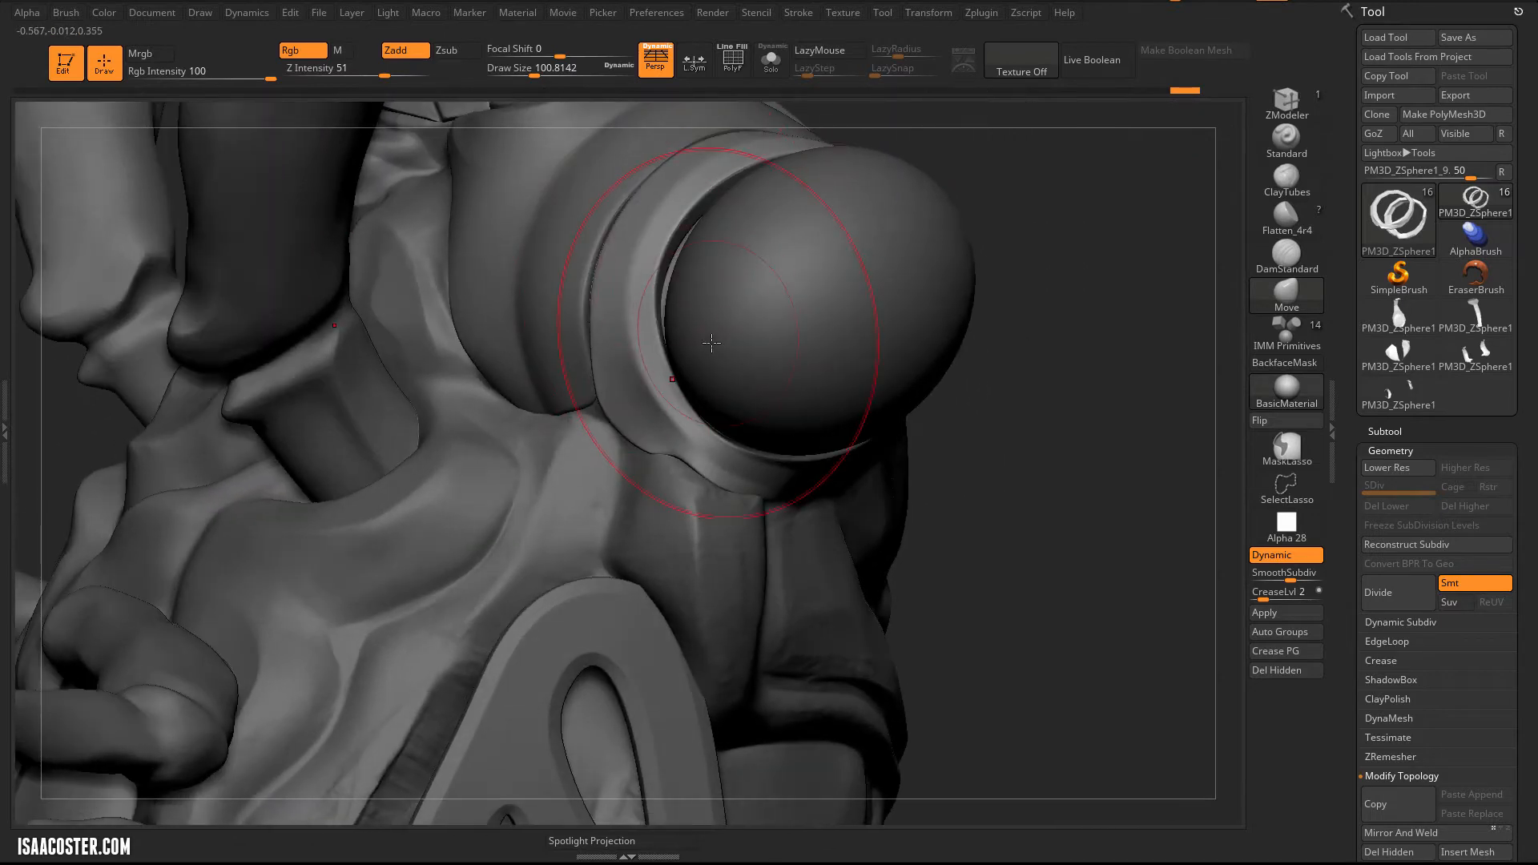
pyautogui.press('s')
pyautogui.moveTo(702, 377); pyautogui.dragTo(684, 350)
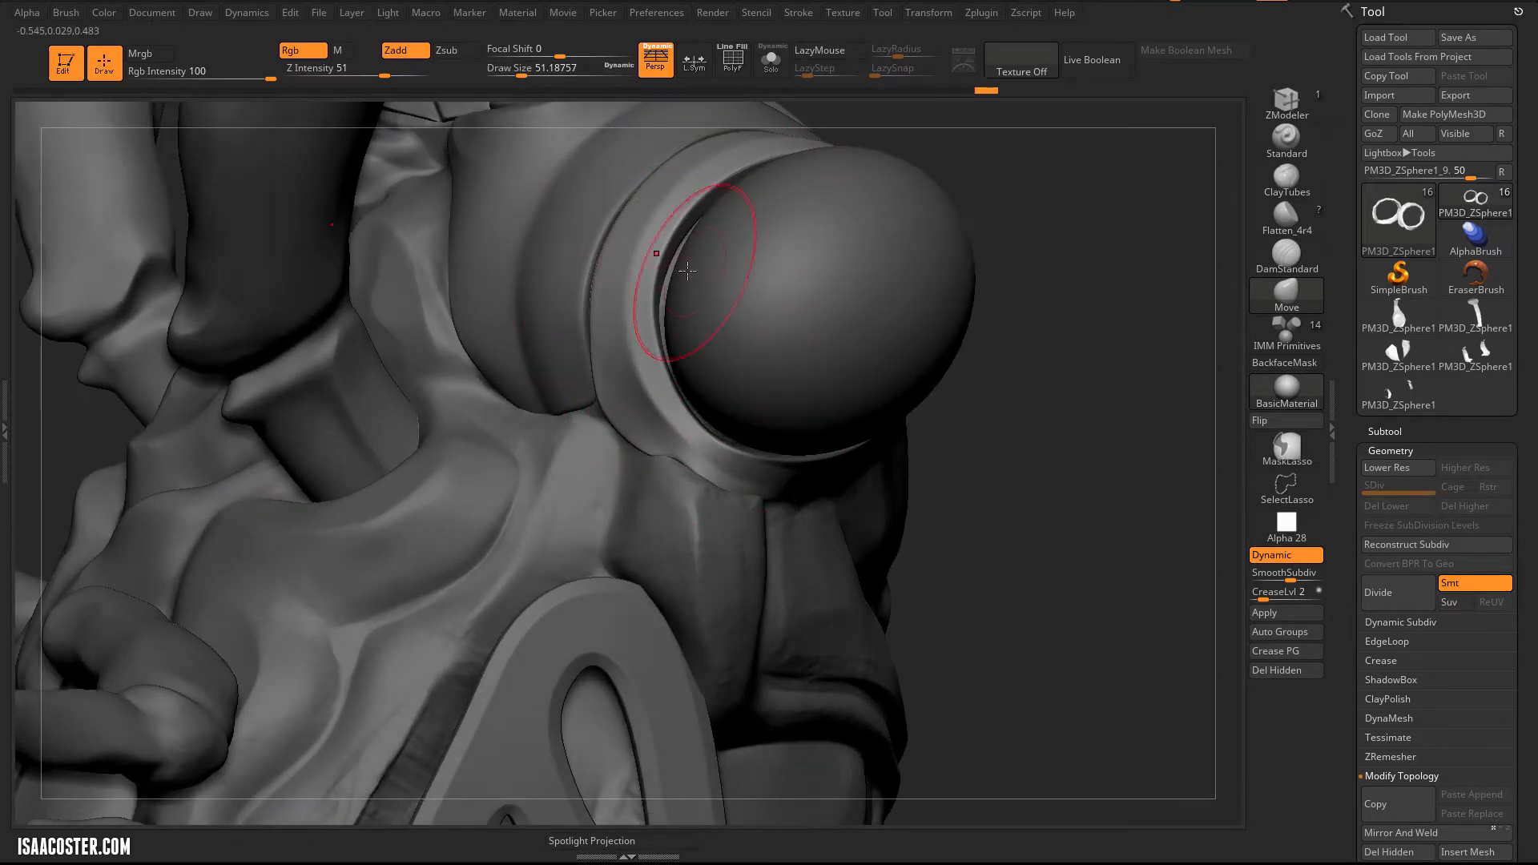
pyautogui.press('s')
pyautogui.moveTo(687, 271); pyautogui.dragTo(691, 284)
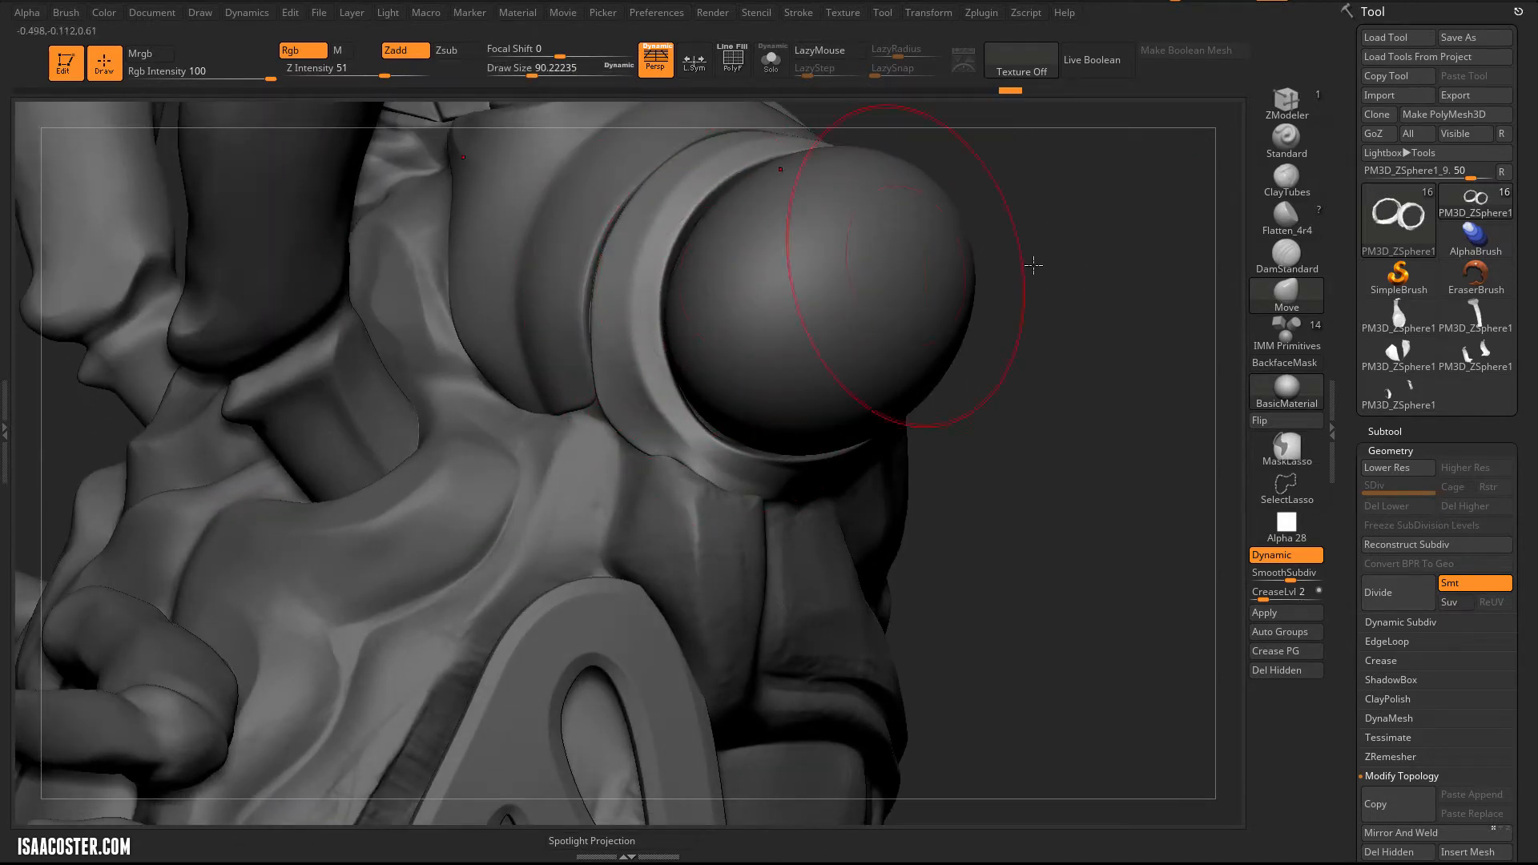
# Step: Refine the band's outer edge and lower rim with Move strokes at draw sizes of about 44 and 74
pyautogui.moveTo(1034, 265); pyautogui.dragTo(753, 309)
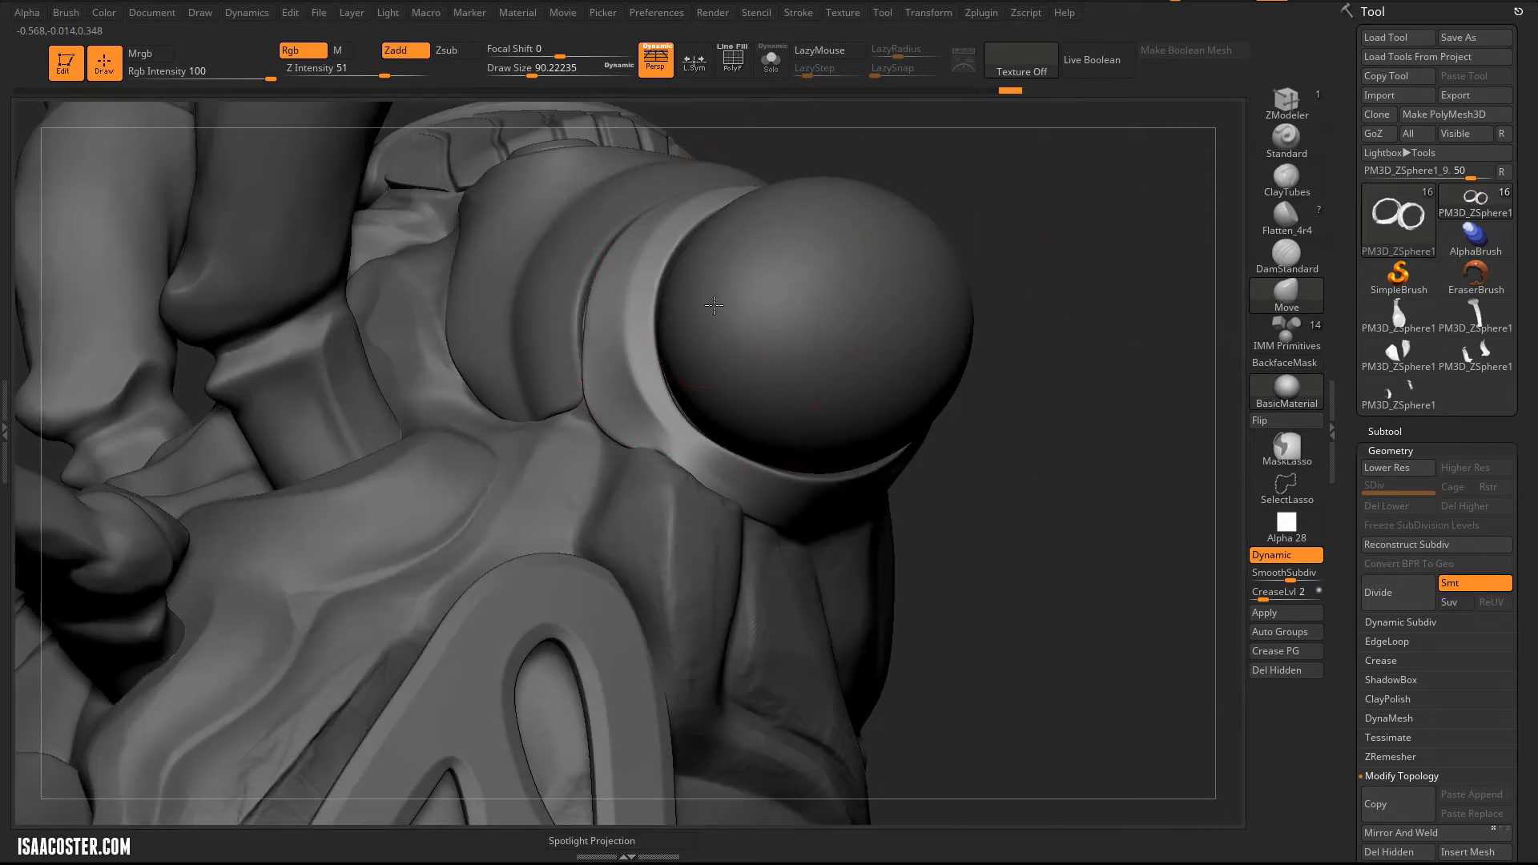
pyautogui.press('s')
pyautogui.moveTo(573, 310); pyautogui.dragTo(594, 427)
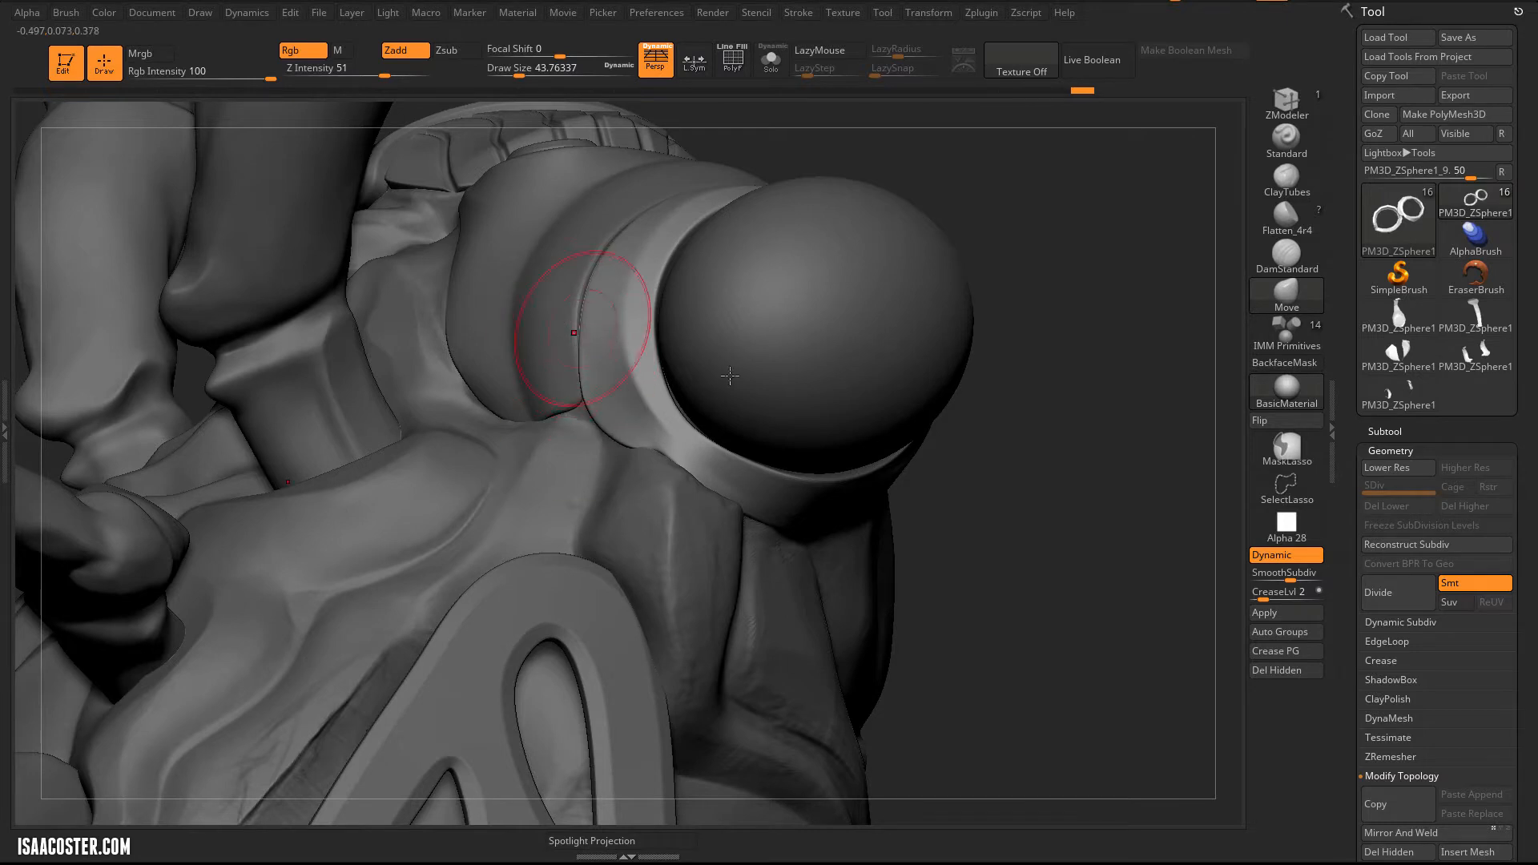
pyautogui.moveTo(1138, 501); pyautogui.dragTo(1034, 527)
pyautogui.press('s')
pyautogui.moveTo(736, 444); pyautogui.dragTo(702, 411)
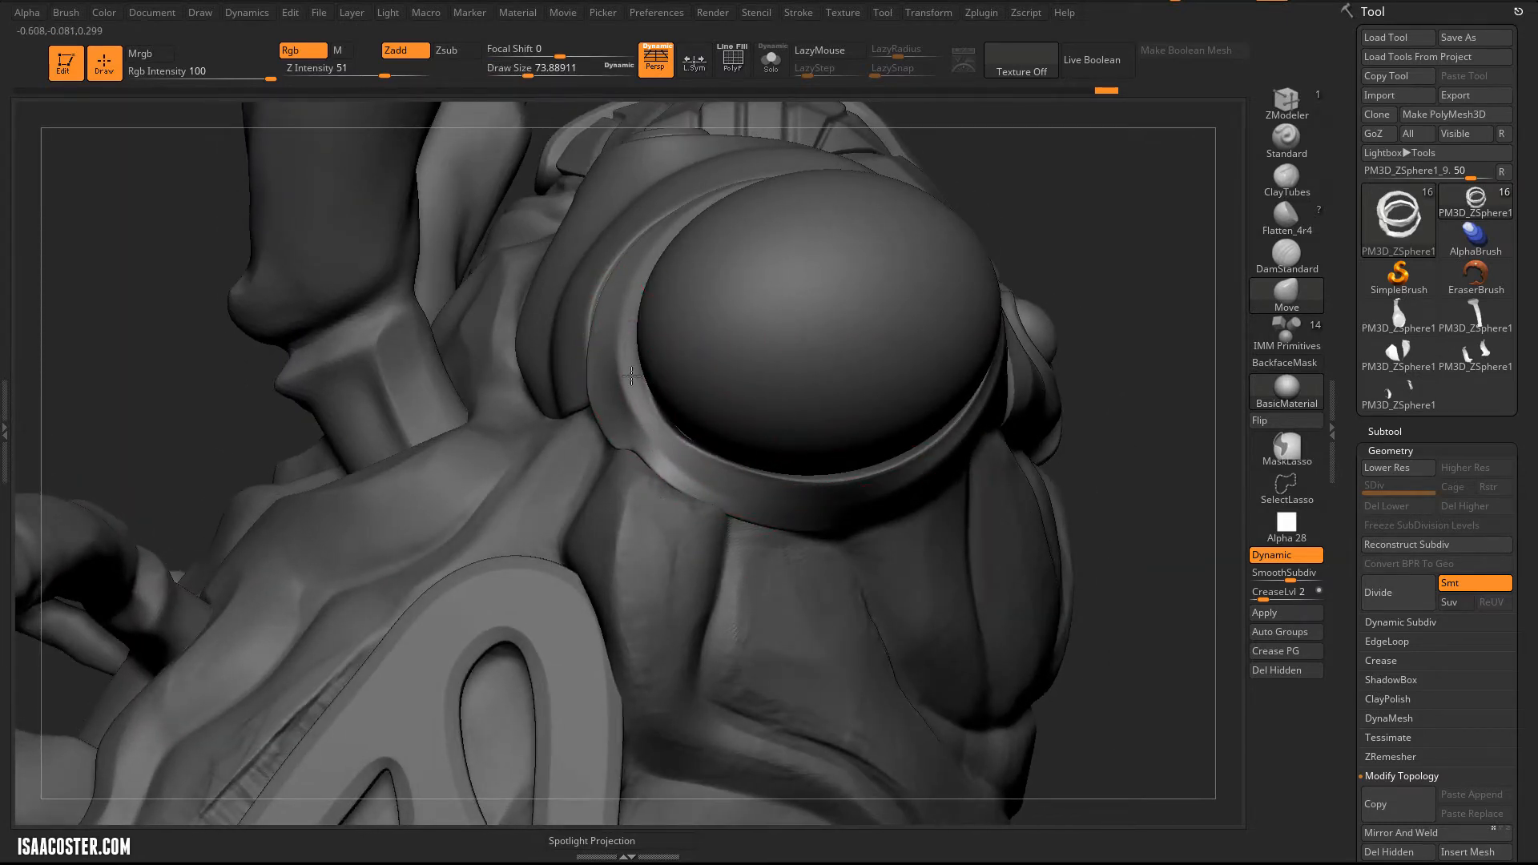
# Step: Fit the band's inner rim tightly along the eyeball with the Move brush at a draw size of about 41
pyautogui.moveTo(201, 407); pyautogui.dragTo(293, 416)
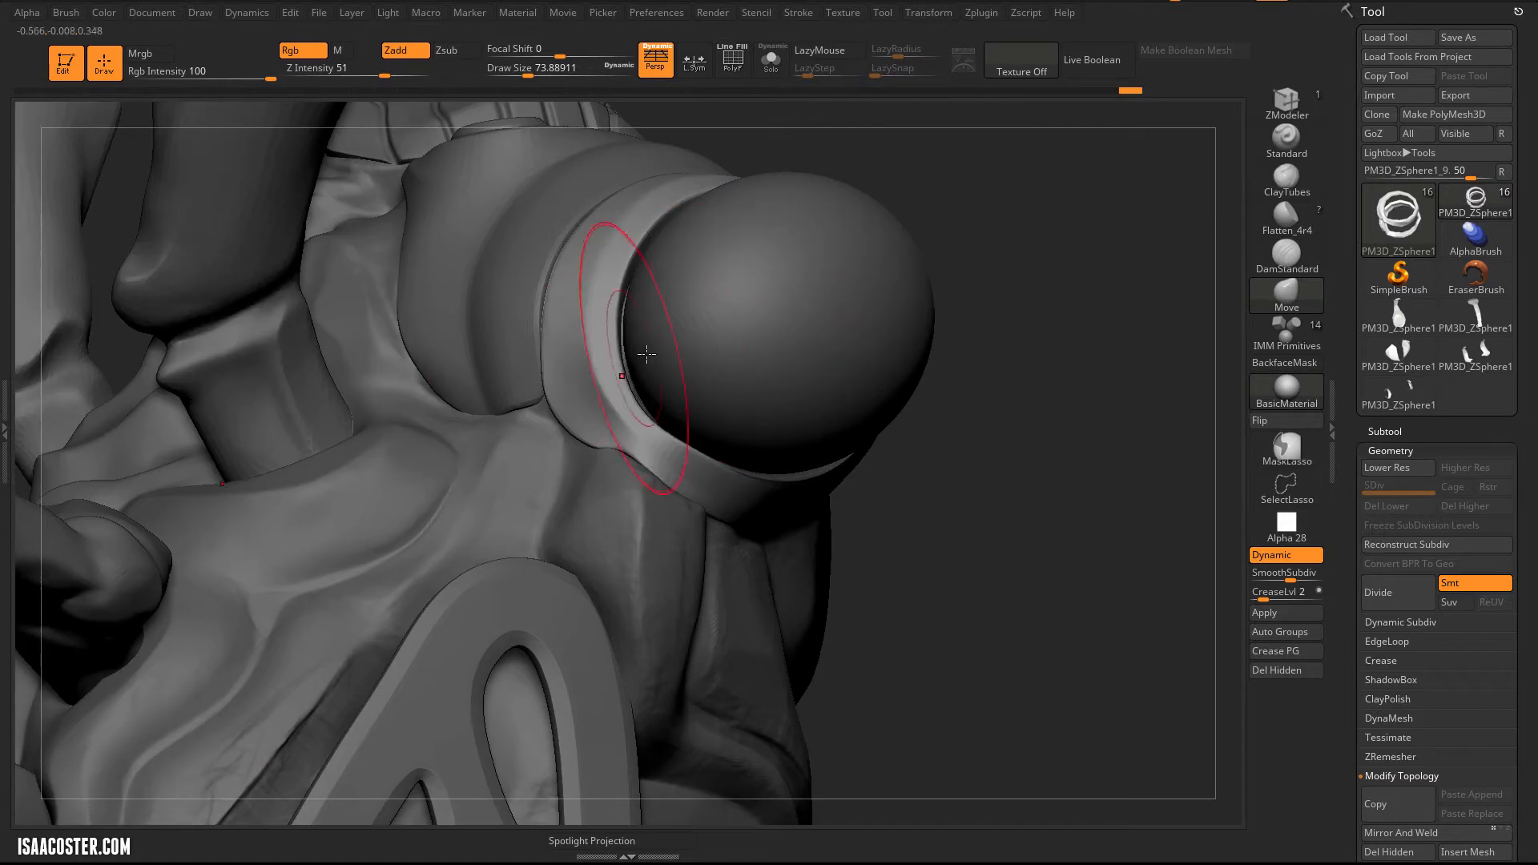
pyautogui.press('s')
pyautogui.moveTo(646, 354); pyautogui.dragTo(637, 354)
pyautogui.moveTo(1058, 200)
pyautogui.mouseDown()
pyautogui.moveTo(1000, 302)
pyautogui.moveTo(978, 225)
pyautogui.moveTo(985, 278)
pyautogui.mouseUp()
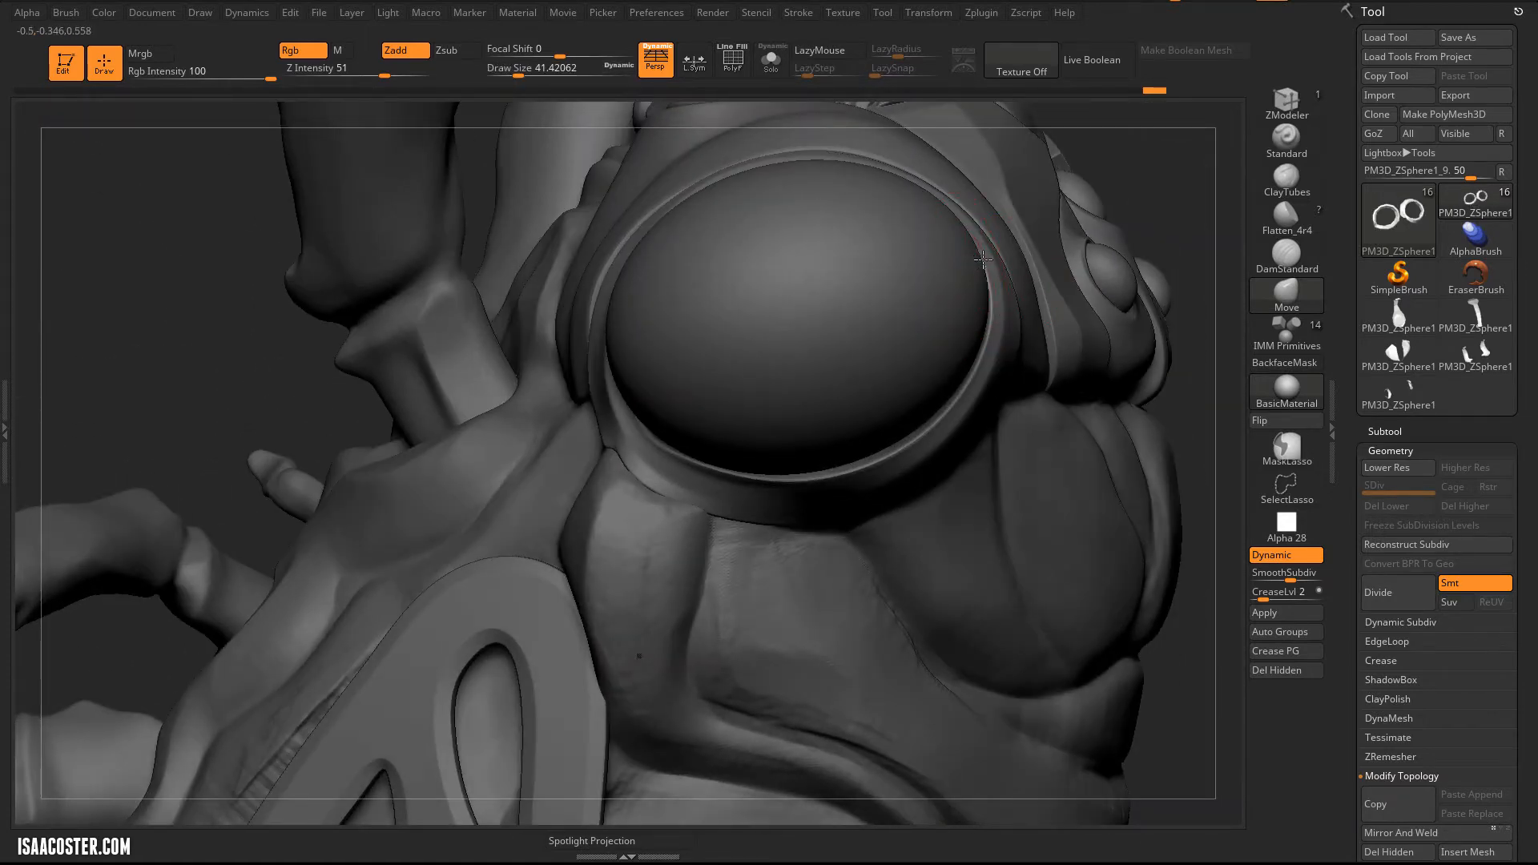
# Step: Show the band's unsmoothed polyframe and shift its lower rear vertices with the Move brush at a draw size of about 20
pyautogui.moveTo(1187, 233)
pyautogui.mouseDown()
pyautogui.moveTo(1146, 289)
pyautogui.moveTo(1196, 236)
pyautogui.moveTo(1219, 257)
pyautogui.moveTo(1051, 482)
pyautogui.moveTo(1038, 432)
pyautogui.mouseUp()
pyautogui.hotkey('shift', 'd')
pyautogui.hotkey('shift', 'f')
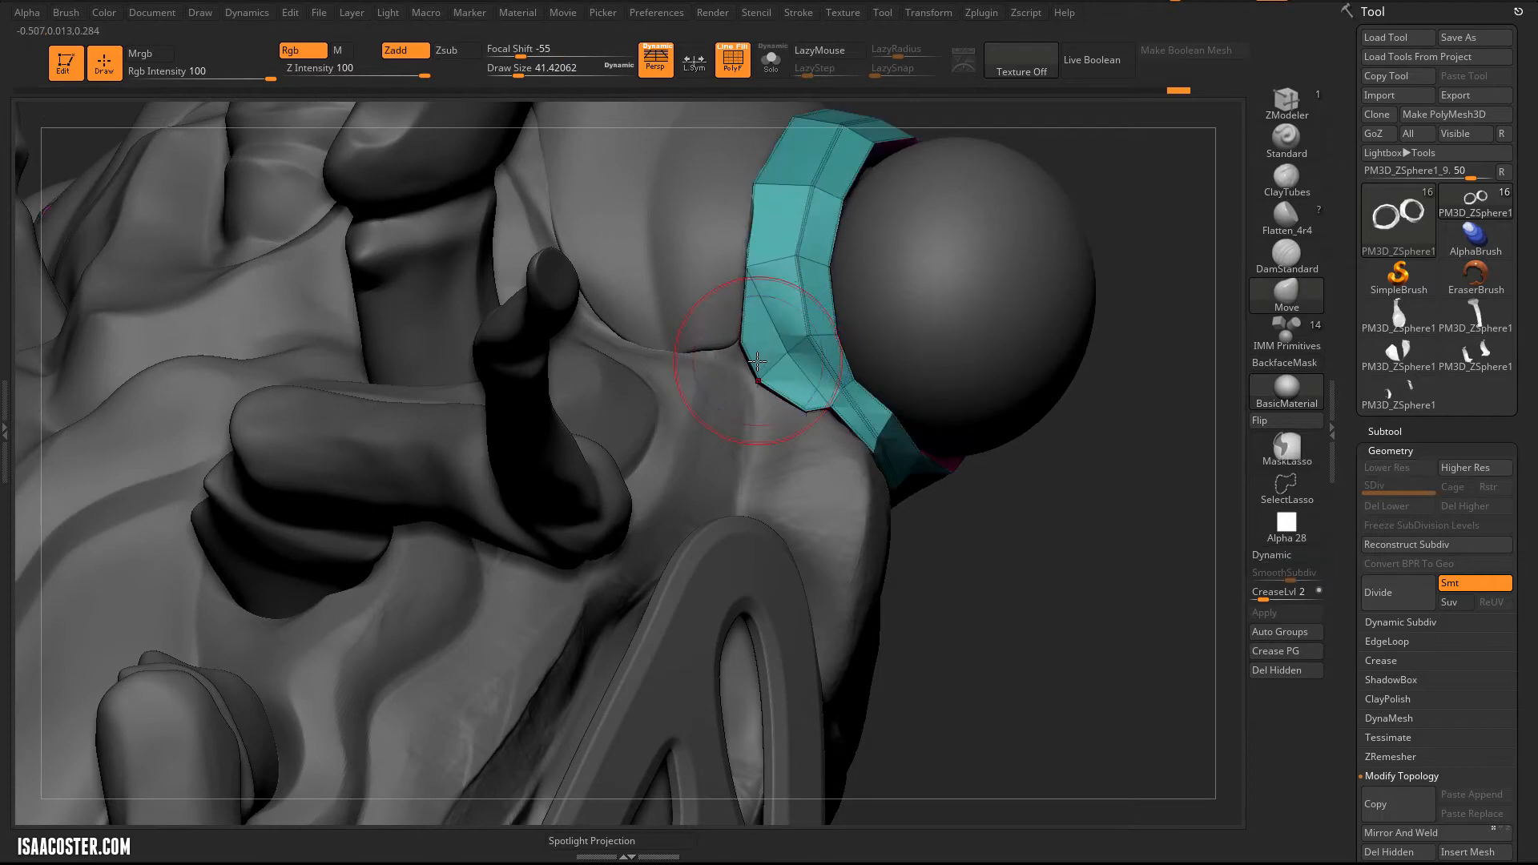
pyautogui.press('b')
pyautogui.press('m')
pyautogui.press('v')
pyautogui.moveTo(1160, 503)
pyautogui.mouseDown()
pyautogui.moveTo(1143, 574)
pyautogui.moveTo(1174, 529)
pyautogui.mouseUp()
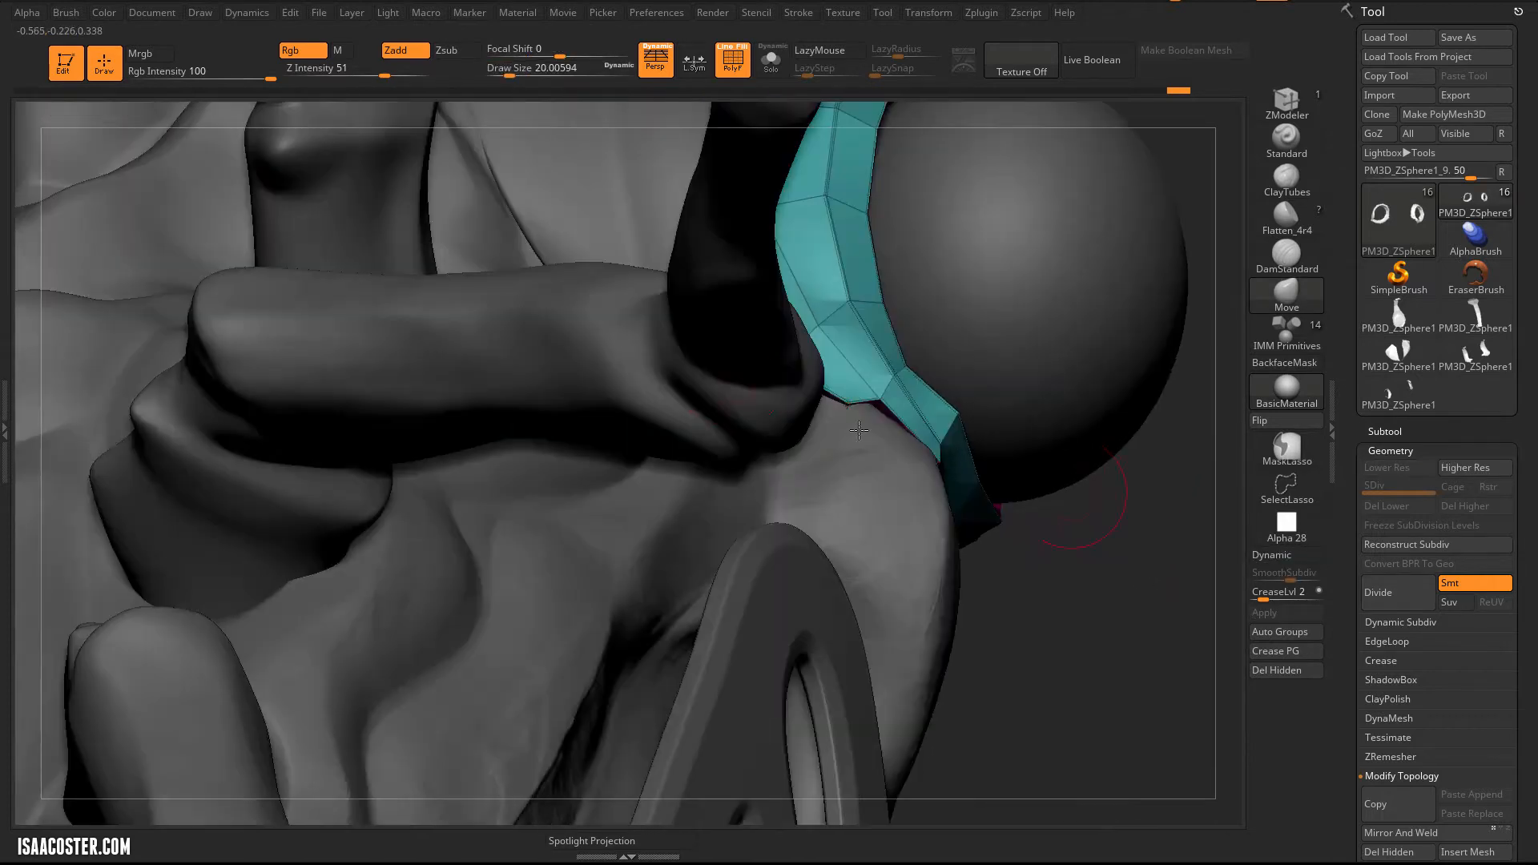
pyautogui.moveTo(1001, 570); pyautogui.dragTo(1030, 613)
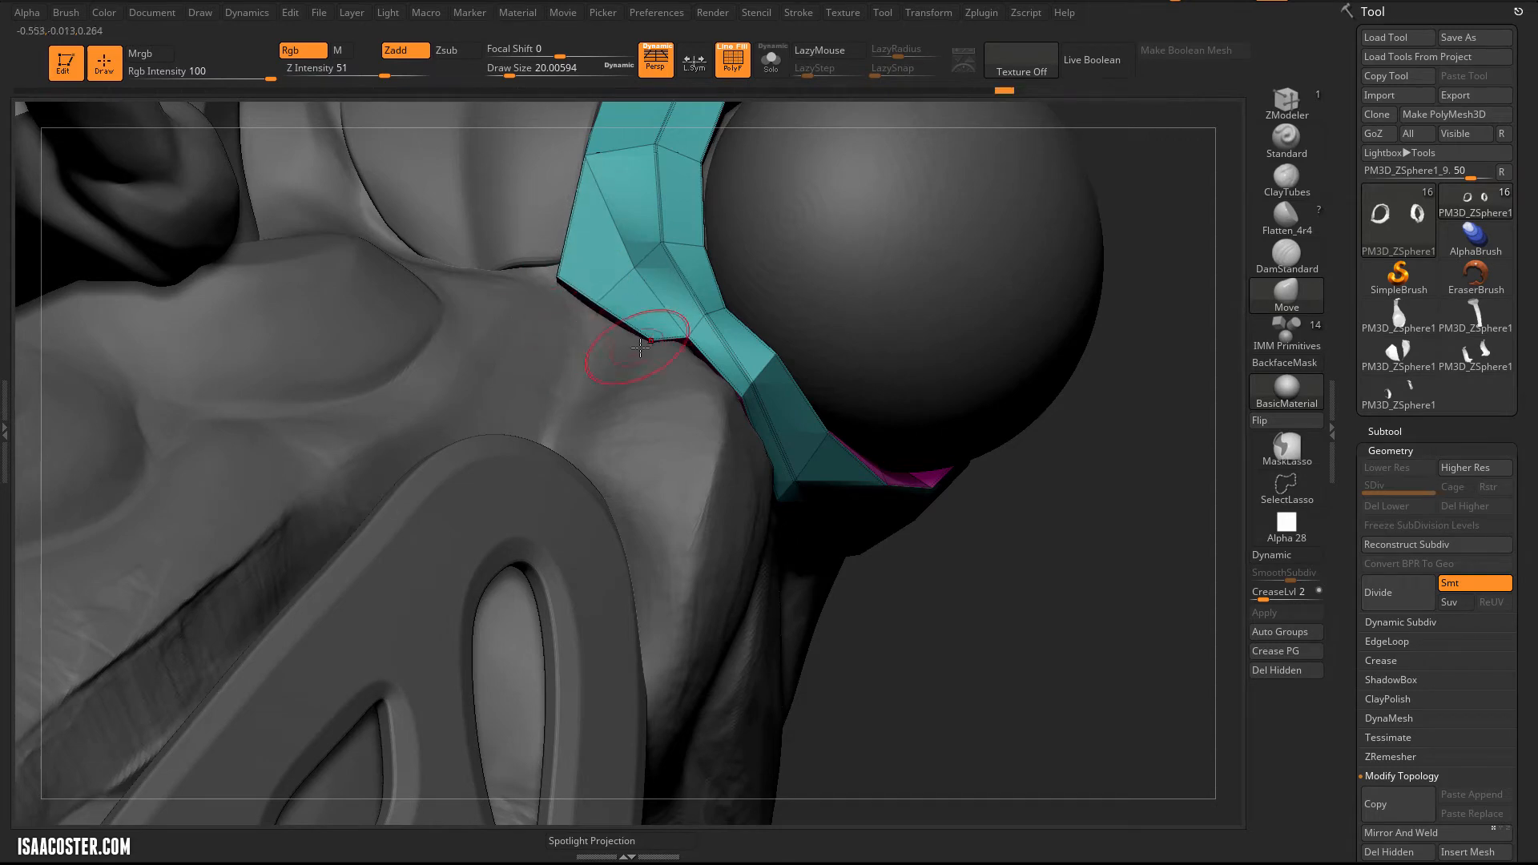
pyautogui.moveTo(1001, 568)
pyautogui.mouseDown()
pyautogui.moveTo(1030, 711)
pyautogui.moveTo(1041, 652)
pyautogui.moveTo(937, 504)
pyautogui.moveTo(802, 417)
pyautogui.mouseUp()
# Step: Isolate the eye band and adjust the points around its notch with the Move brush at a draw size of about 1
pyautogui.click(777, 65)
pyautogui.moveTo(869, 469); pyautogui.dragTo(891, 323)
pyautogui.moveTo(935, 239)
pyautogui.mouseDown()
pyautogui.moveTo(962, 202)
pyautogui.moveTo(964, 225)
pyautogui.mouseUp()
pyautogui.press('s')
pyautogui.click(891, 230)
pyautogui.moveTo(893, 175); pyautogui.dragTo(839, 202)
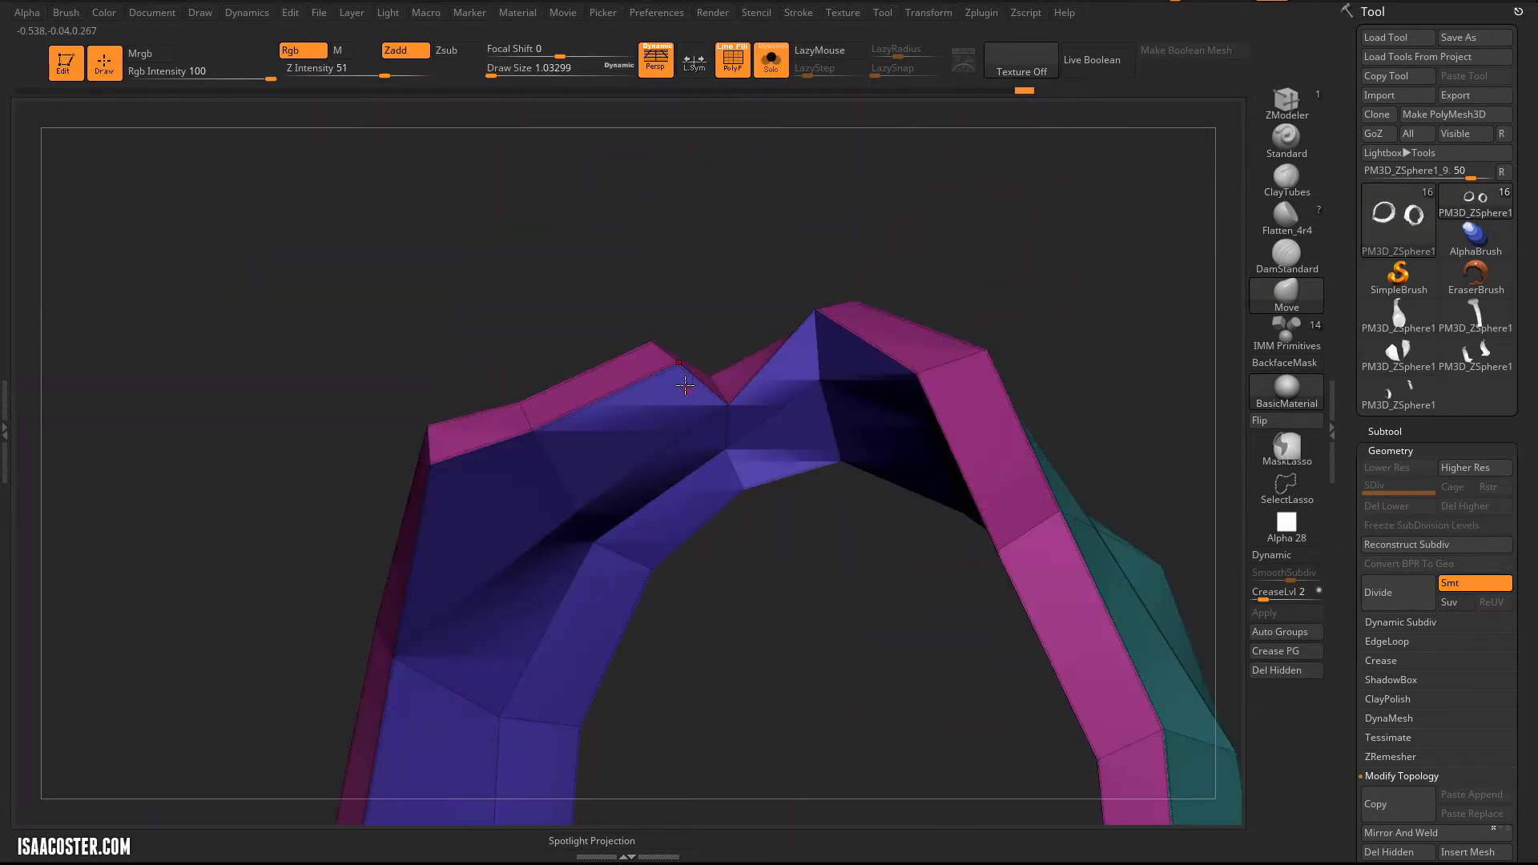
# Step: Set the ZModeler point action to Split with single points as the target at the band's notch
pyautogui.click(1290, 104)
pyautogui.moveTo(773, 248); pyautogui.dragTo(668, 380)
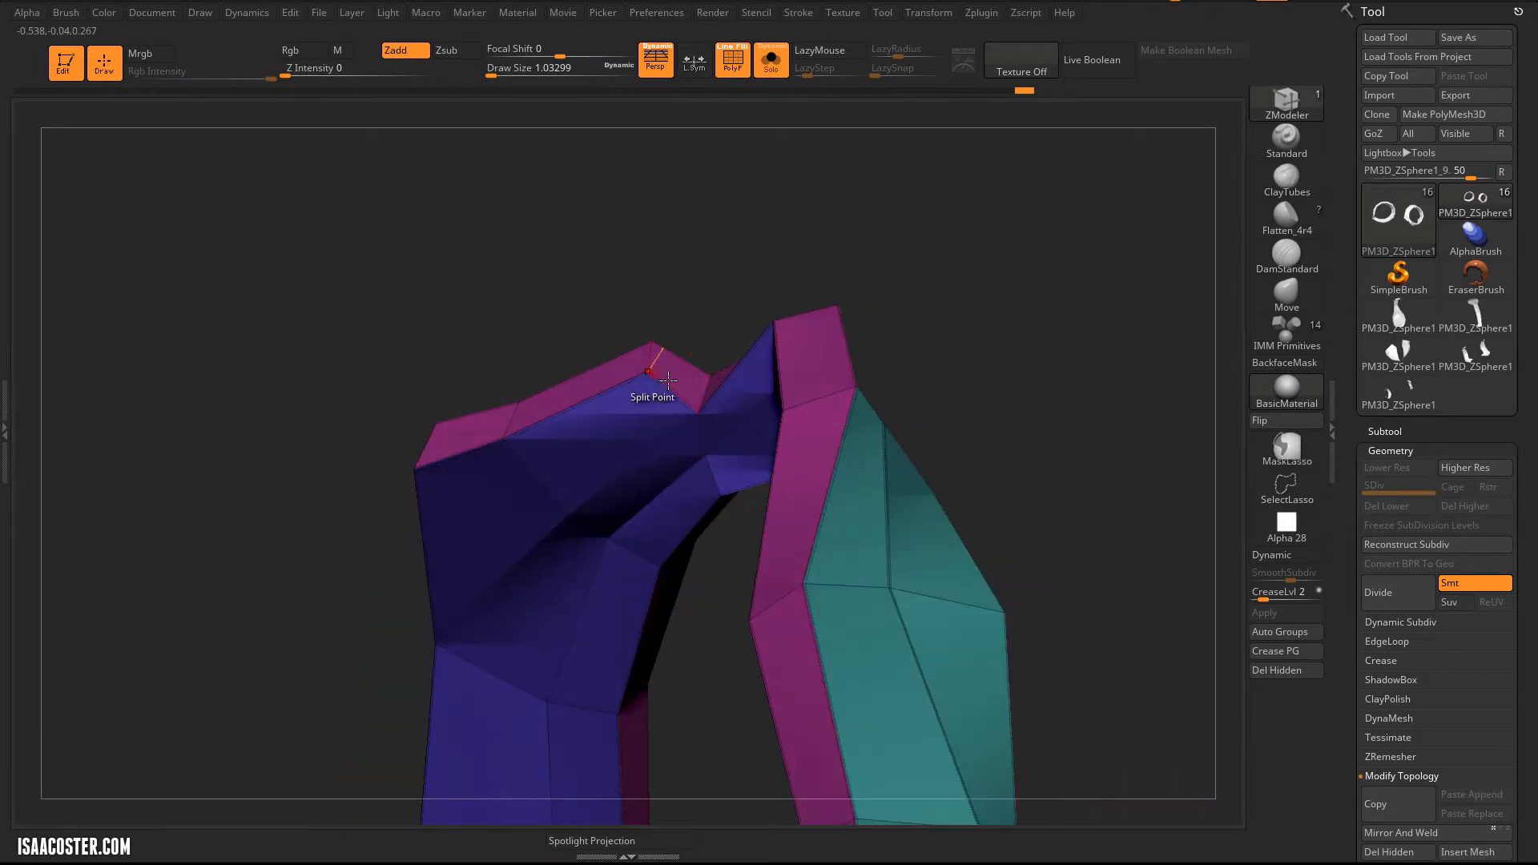
pyautogui.press('space')
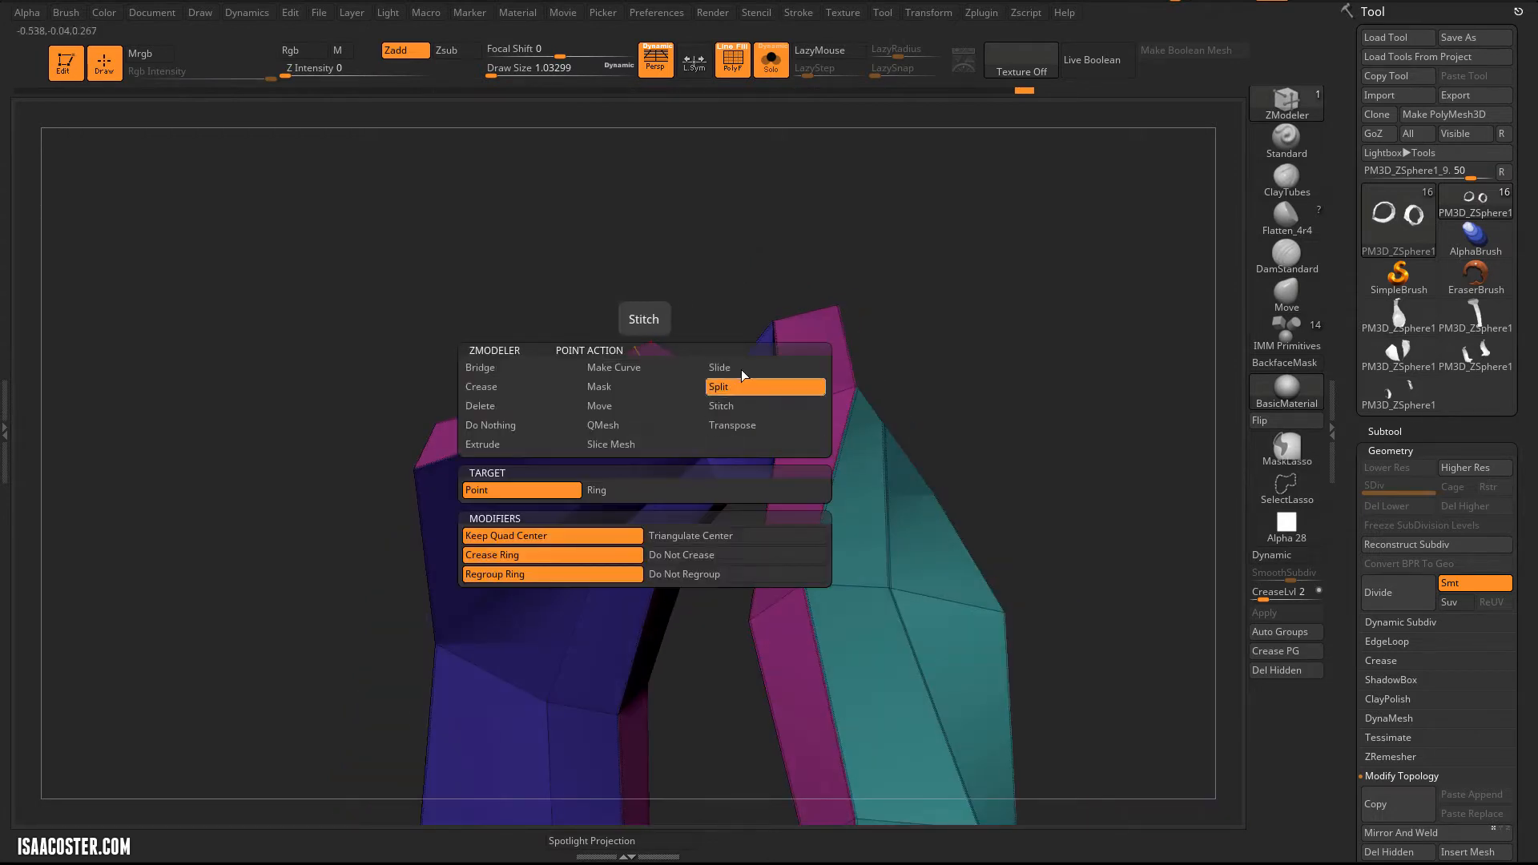
pyautogui.click(765, 384)
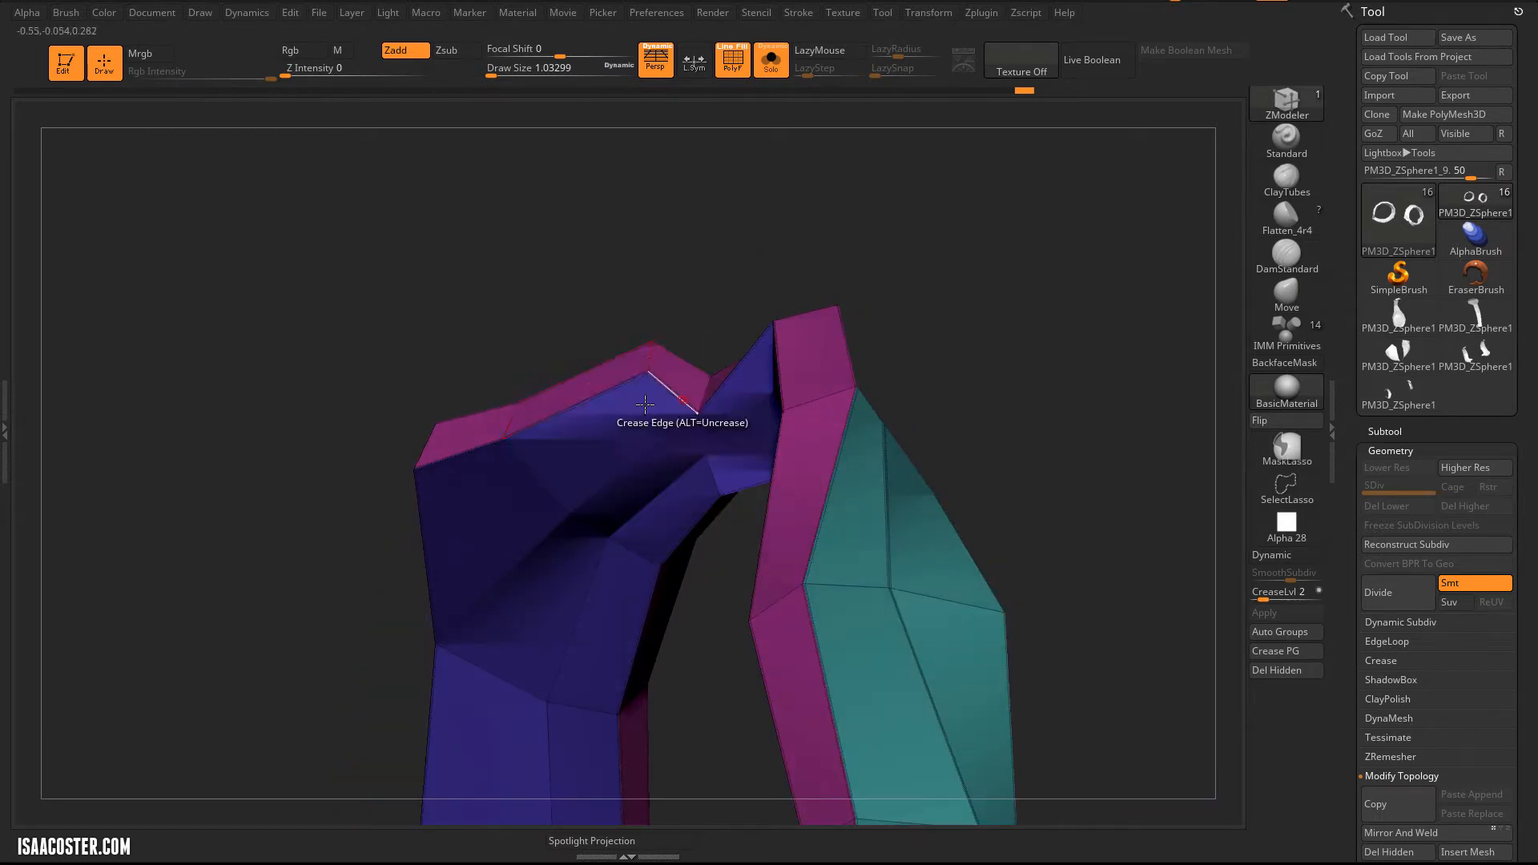
# Step: Split the point at the band's notch and preview the band with dynamic smoothing and the polyframe hidden
pyautogui.click(696, 408)
pyautogui.moveTo(718, 264); pyautogui.dragTo(671, 350)
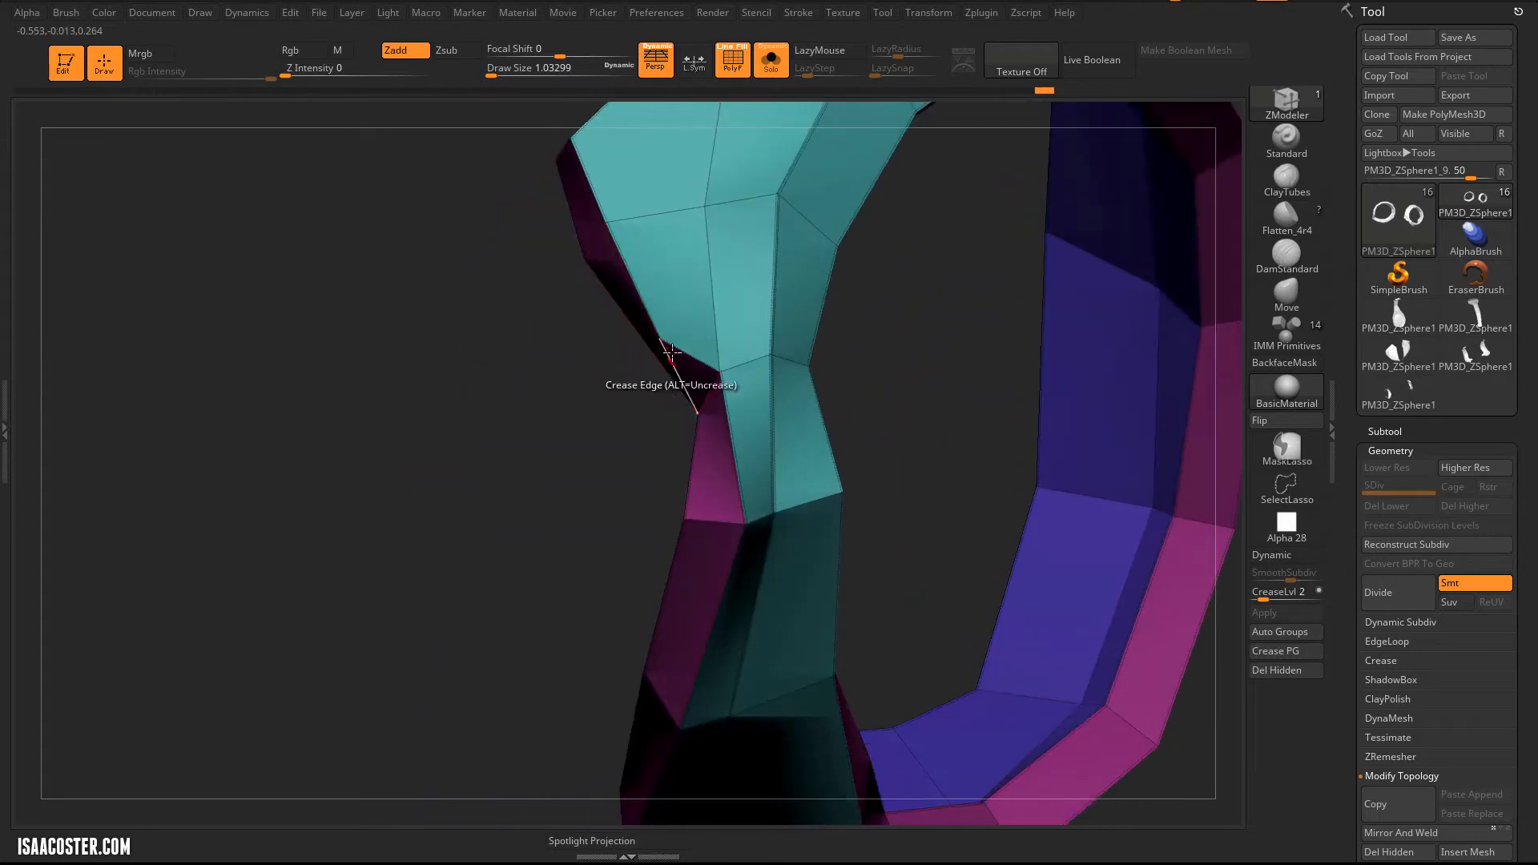
pyautogui.press('d')
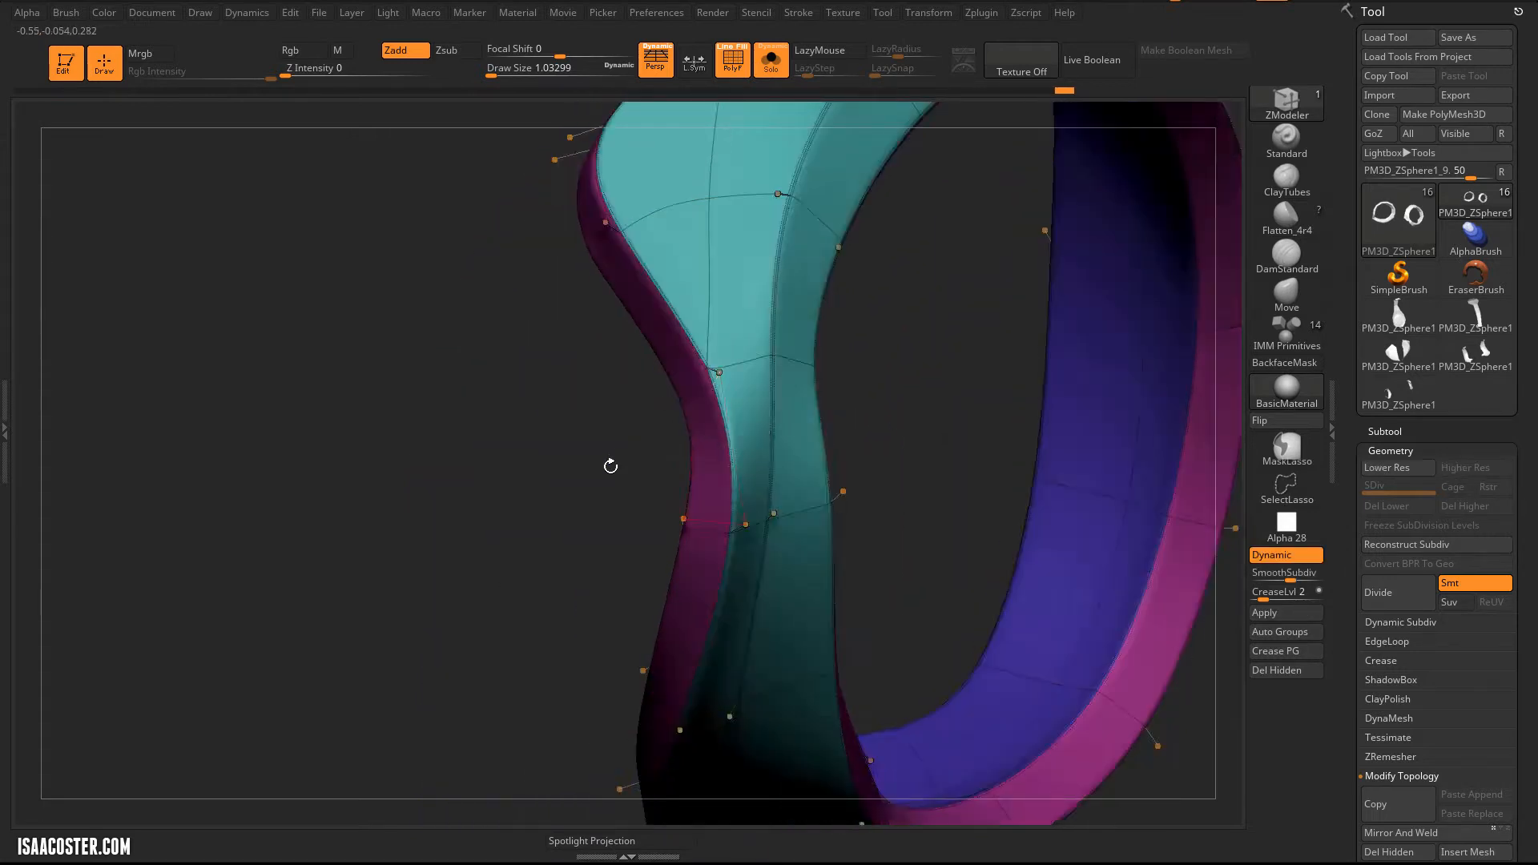
pyautogui.hotkey('shift', 'f')
pyautogui.moveTo(547, 514)
pyautogui.mouseDown()
pyautogui.moveTo(518, 529)
pyautogui.moveTo(536, 513)
pyautogui.mouseUp()
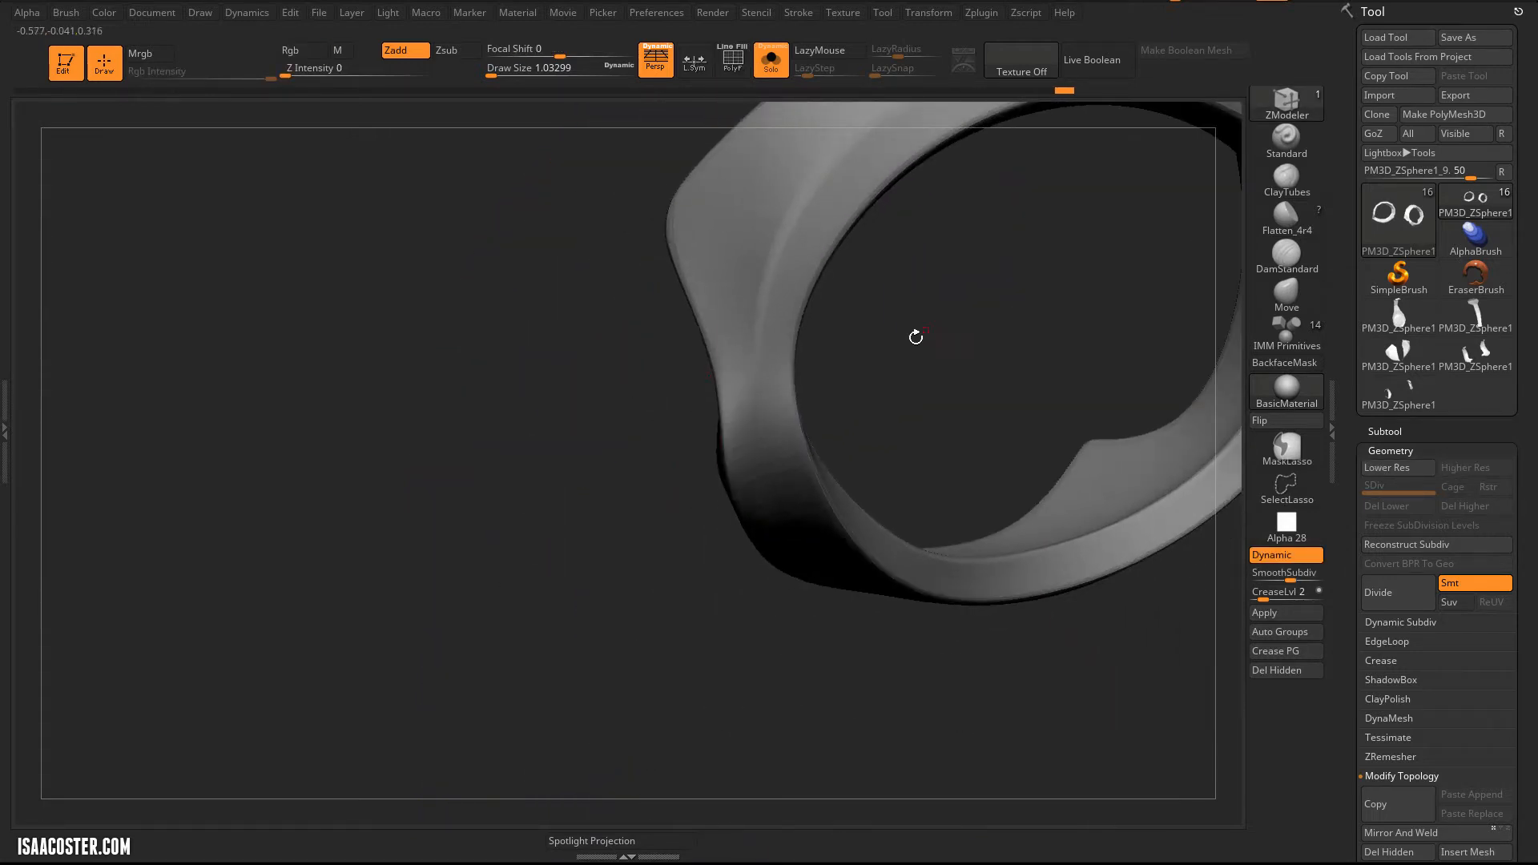
pyautogui.keyDown('alt'); pyautogui.moveTo(916, 338); pyautogui.dragTo(733, 417); pyautogui.keyUp('alt')
# Step: Compare the band's unsmoothed polyframe with its smoothed surface and bring the rest of the creature back into view
pyautogui.hotkey('shift', 'd')
pyautogui.hotkey('shift', 'f')
pyautogui.moveTo(388, 456); pyautogui.dragTo(529, 344)
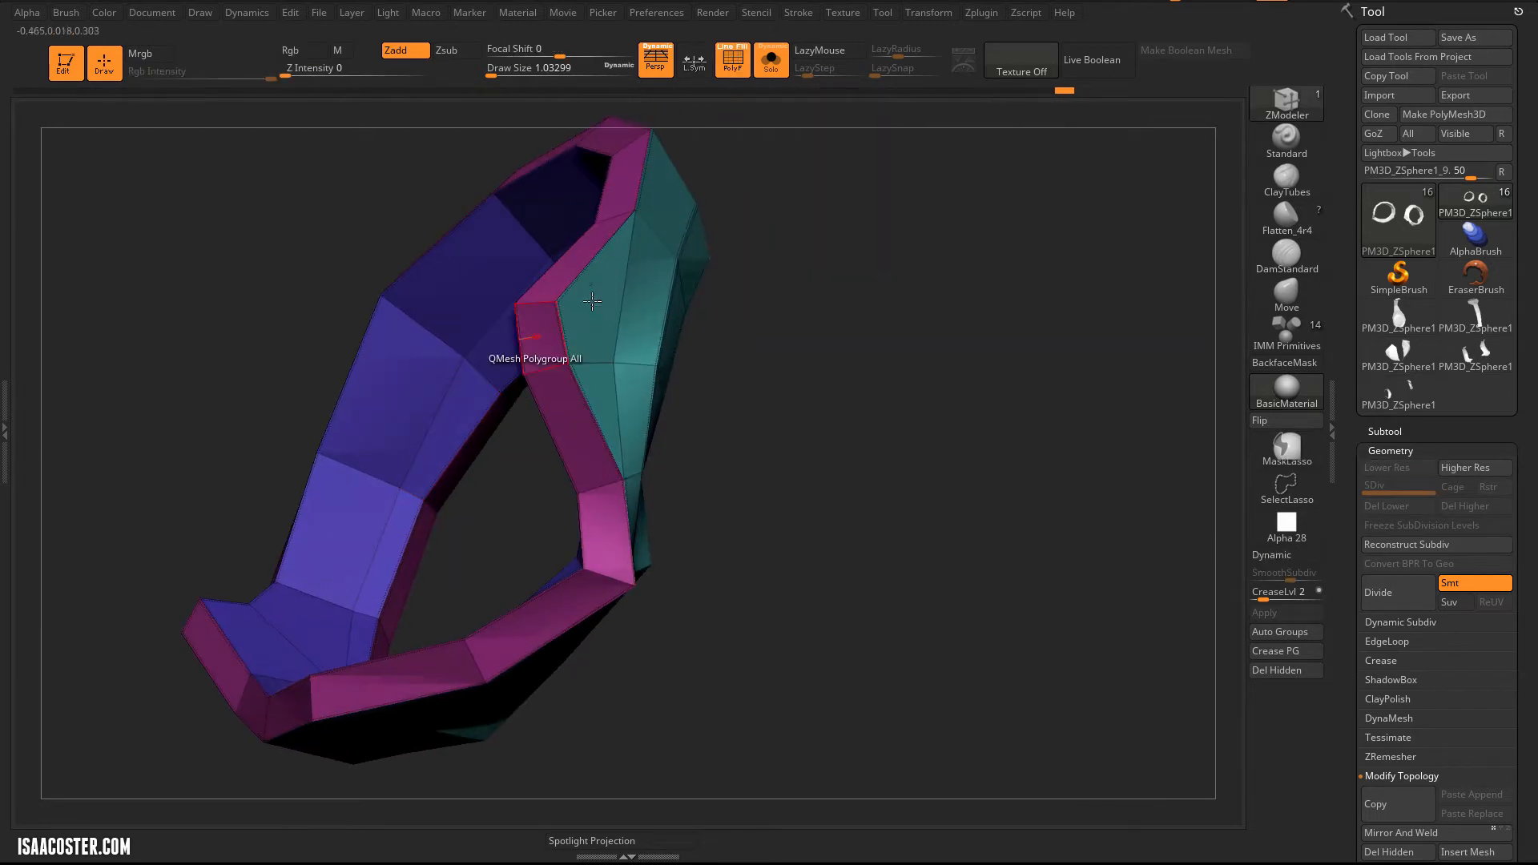
pyautogui.hotkey('shift', 'd')
pyautogui.hotkey('shift', 'f')
pyautogui.moveTo(852, 275); pyautogui.dragTo(758, 127)
pyautogui.click(771, 61)
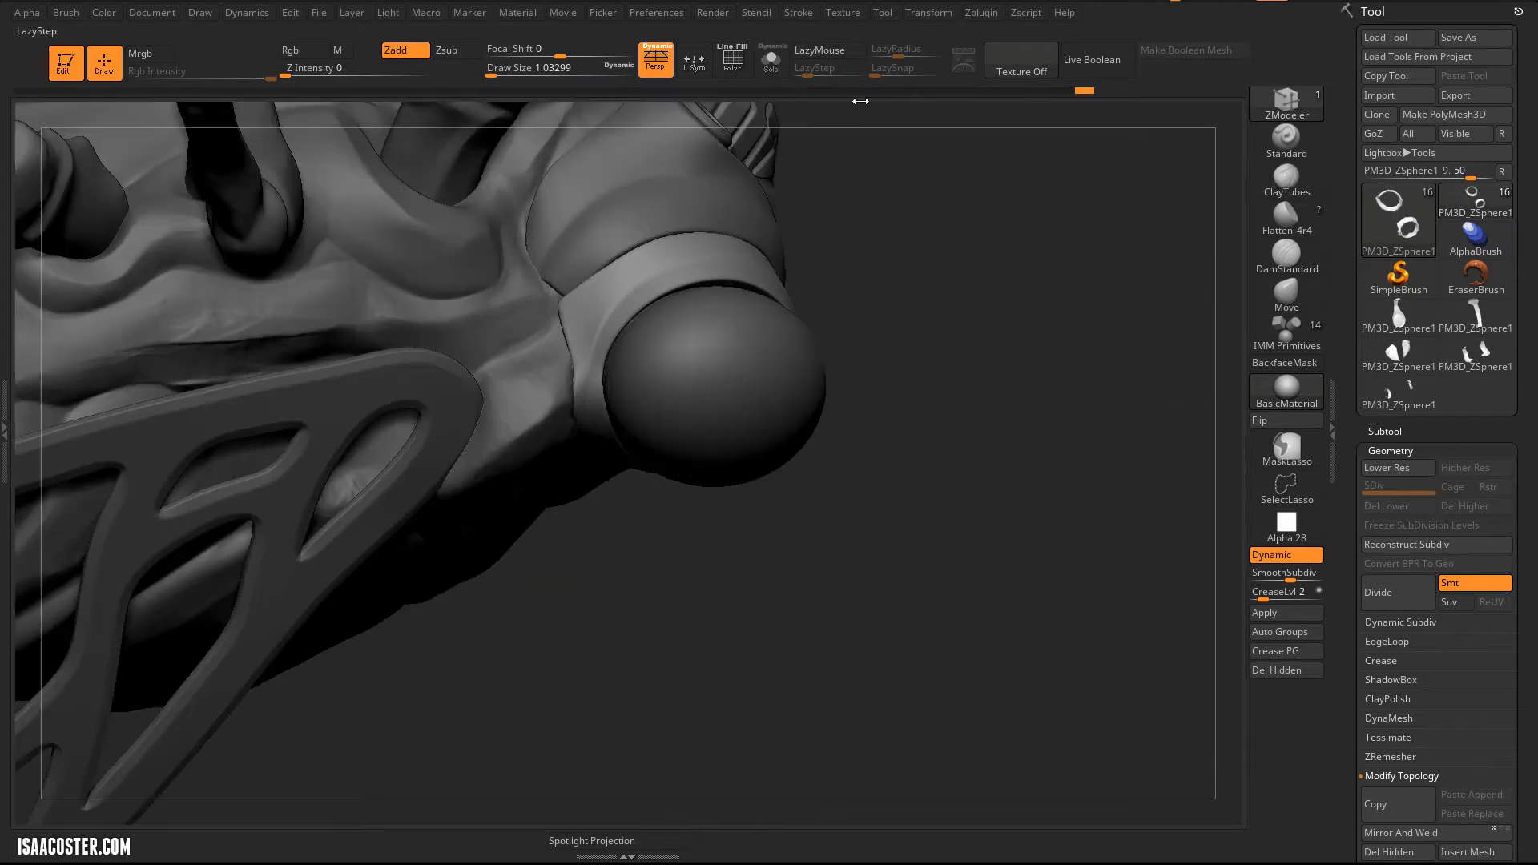
# Step: Select the head plate beside the eye band and pull its corner down with the Move brush at a draw size of about 54
pyautogui.moveTo(1093, 351); pyautogui.dragTo(1086, 481)
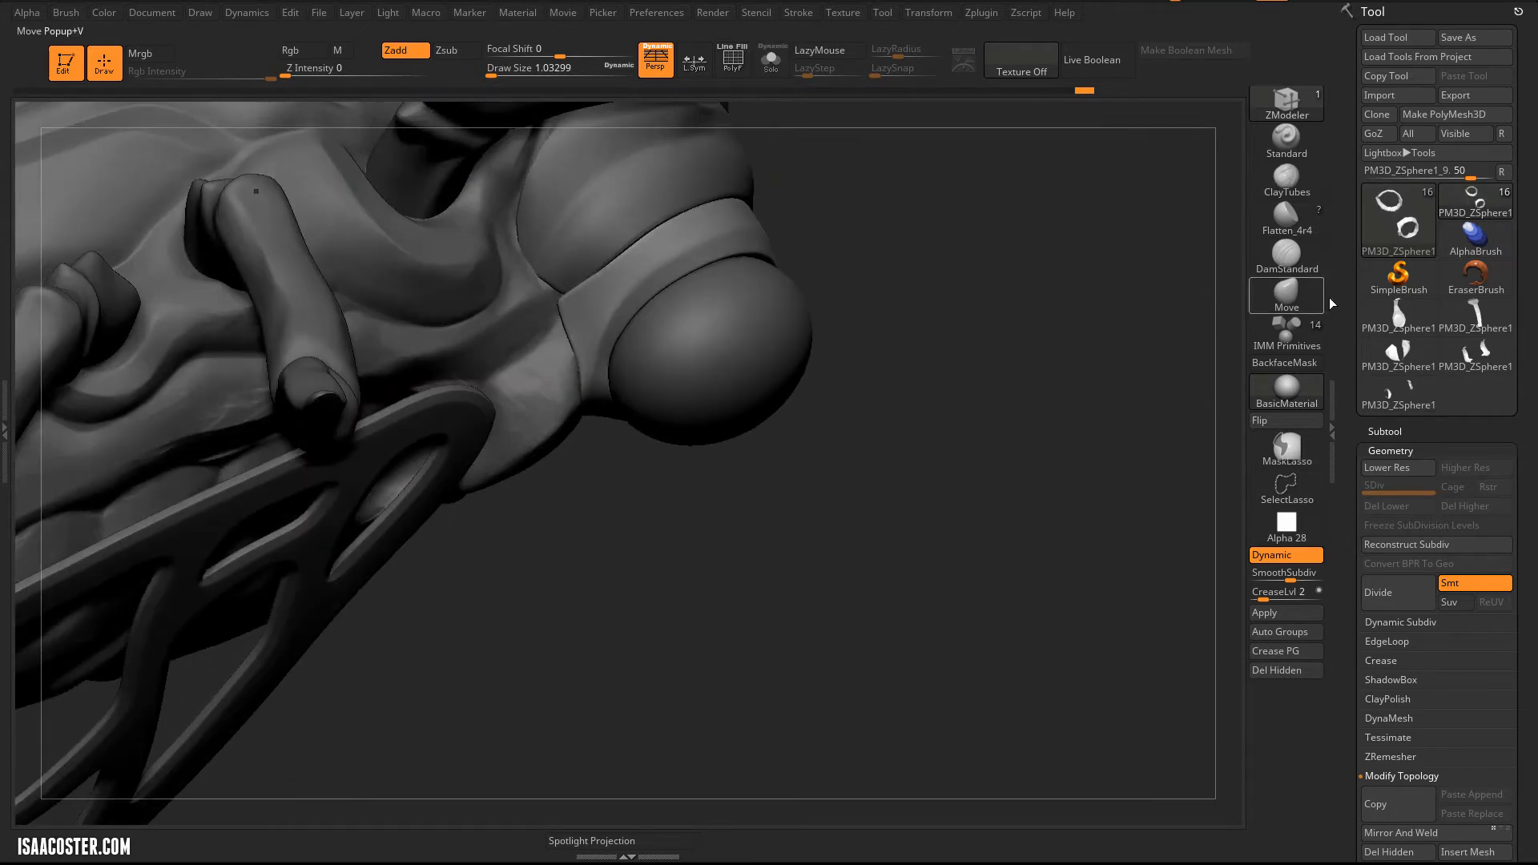
pyautogui.click(1278, 303)
pyautogui.keyDown('alt'); pyautogui.moveTo(951, 310); pyautogui.dragTo(954, 400); pyautogui.keyUp('alt')
pyautogui.press('s')
pyautogui.moveTo(563, 331); pyautogui.dragTo(591, 331)
pyautogui.keyDown('alt'); pyautogui.click(566, 277); pyautogui.keyUp('alt')
pyautogui.moveTo(566, 277); pyautogui.dragTo(566, 312)
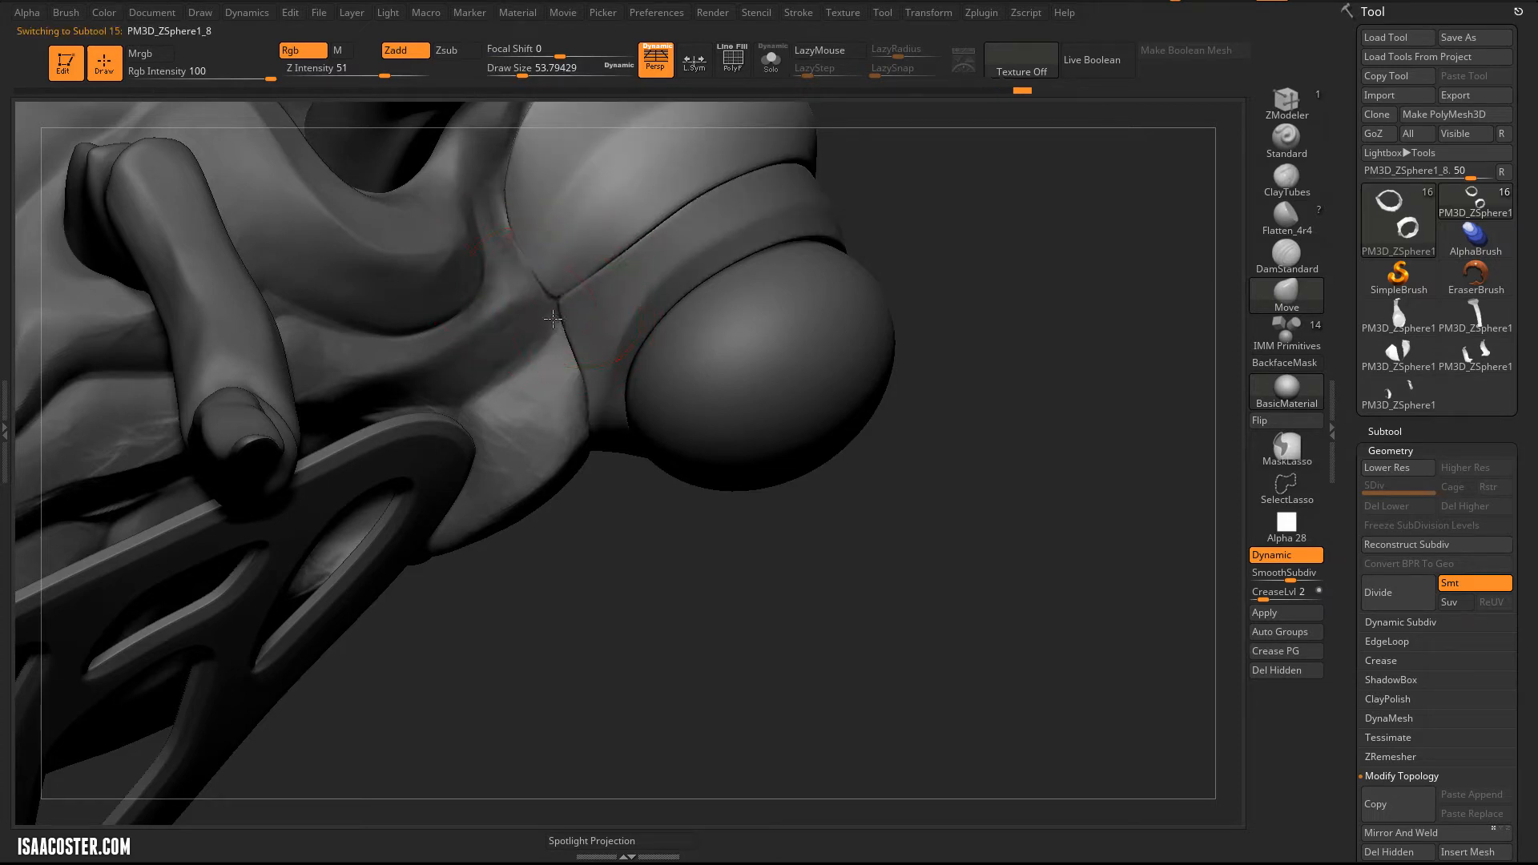
# Step: Select the eye band and adjust its pointed underside corner against the head plate with the Move brush at a draw size of about 54
pyautogui.moveTo(1030, 239); pyautogui.dragTo(882, 188)
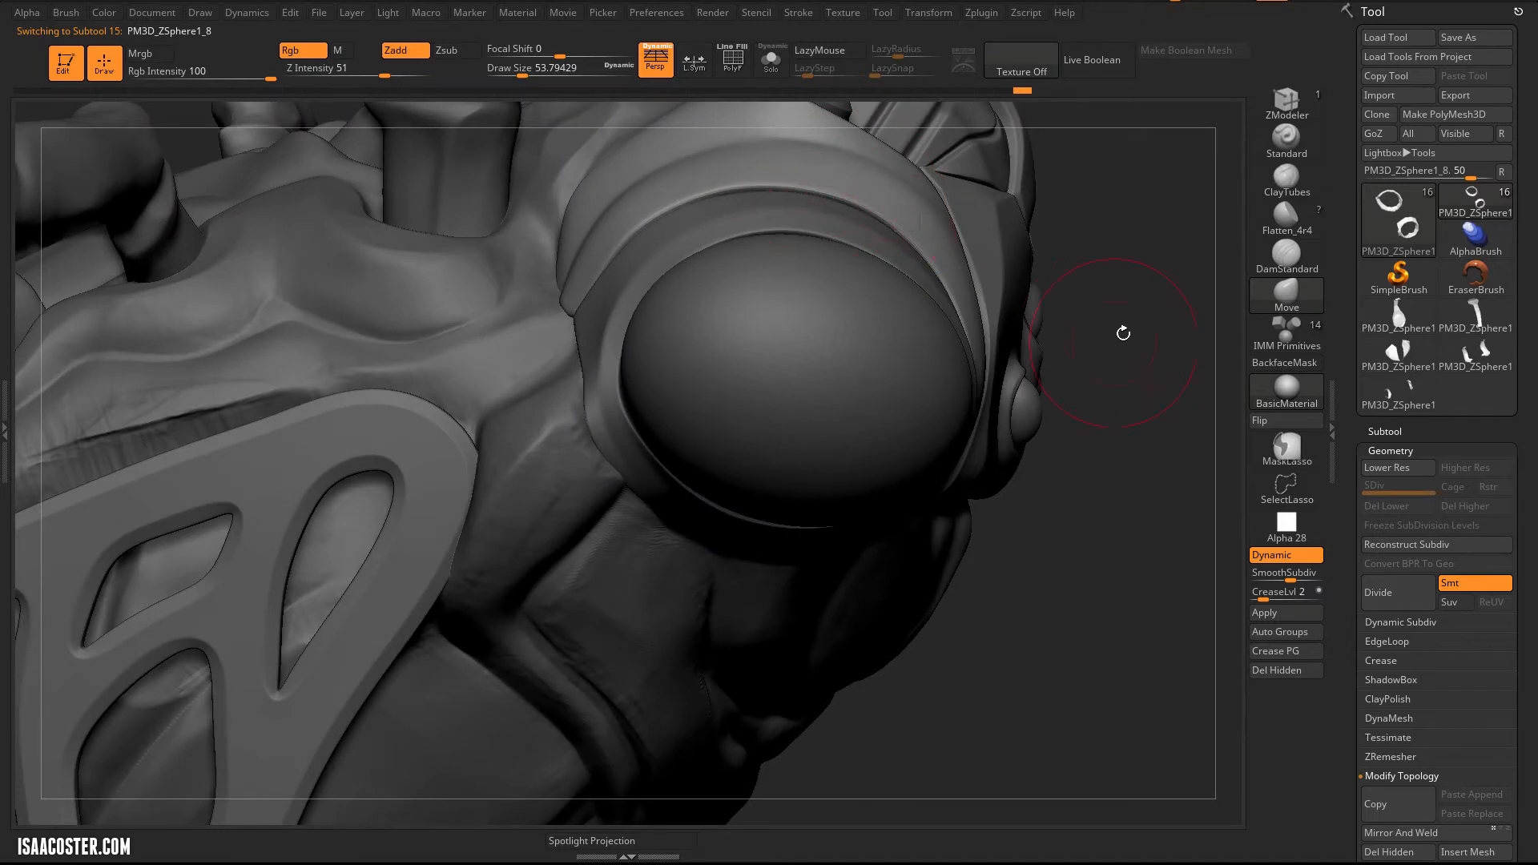
pyautogui.moveTo(1123, 333); pyautogui.dragTo(961, 267)
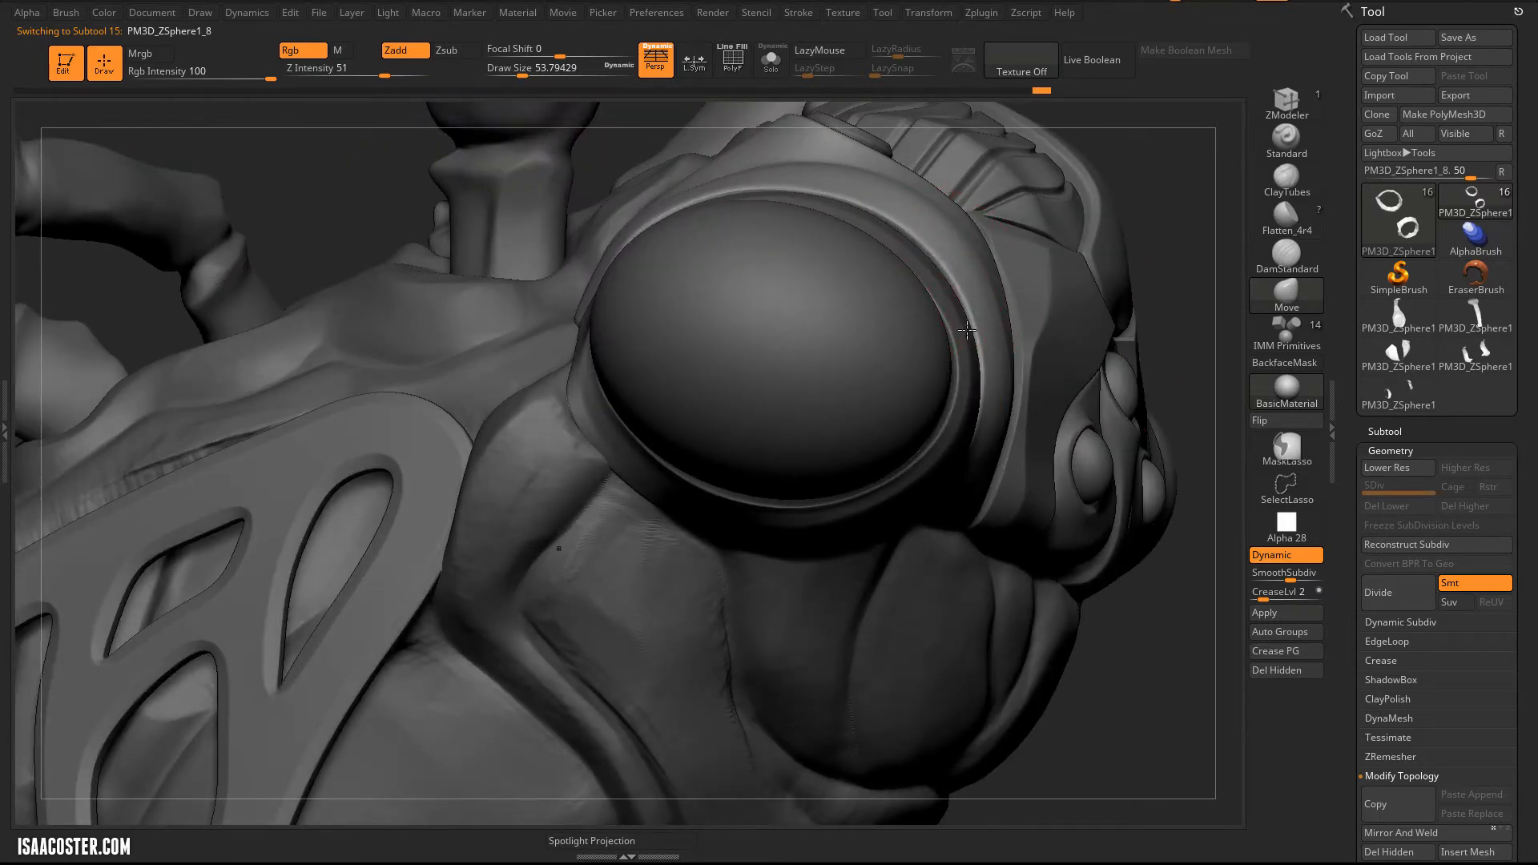
pyautogui.moveTo(1195, 220); pyautogui.dragTo(1145, 188)
pyautogui.keyDown('alt'); pyautogui.click(970, 431); pyautogui.keyUp('alt')
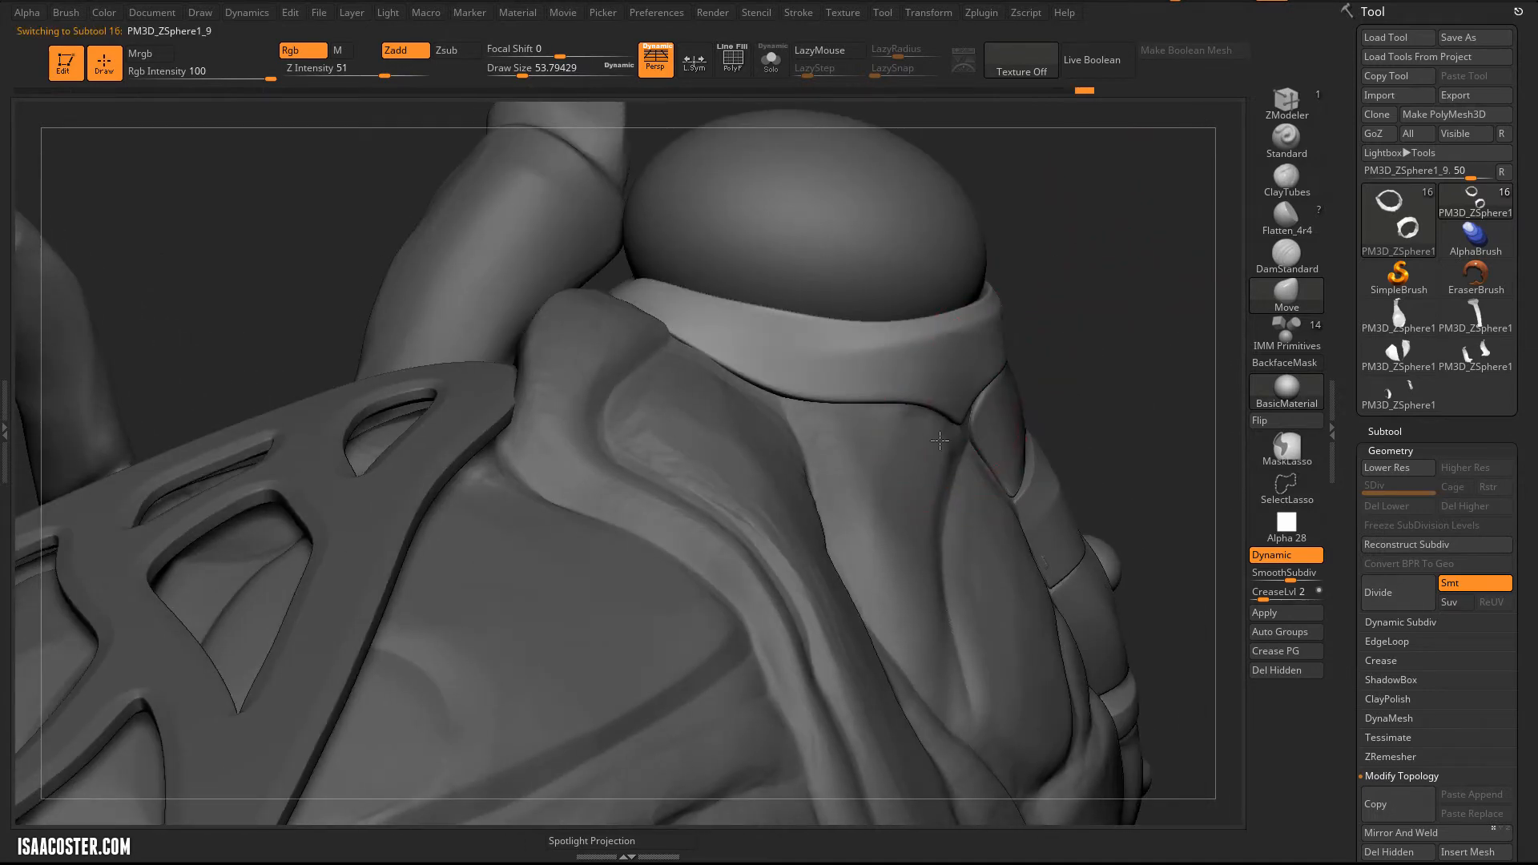
pyautogui.moveTo(1045, 338); pyautogui.dragTo(988, 417)
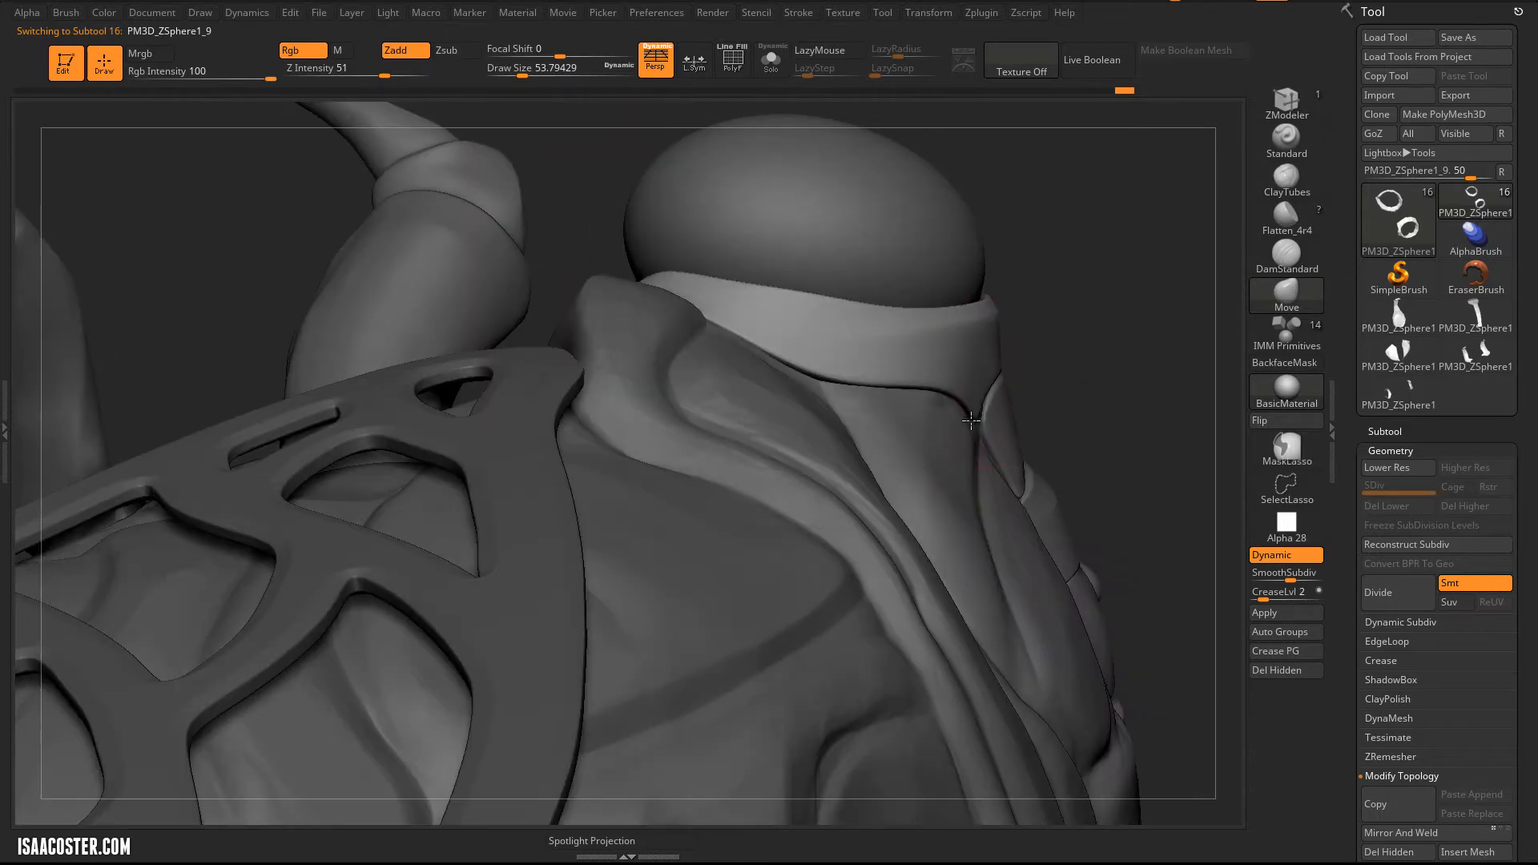
pyautogui.moveTo(1047, 368)
pyautogui.mouseDown()
pyautogui.moveTo(1104, 658)
pyautogui.moveTo(1057, 402)
pyautogui.moveTo(924, 443)
pyautogui.mouseUp()
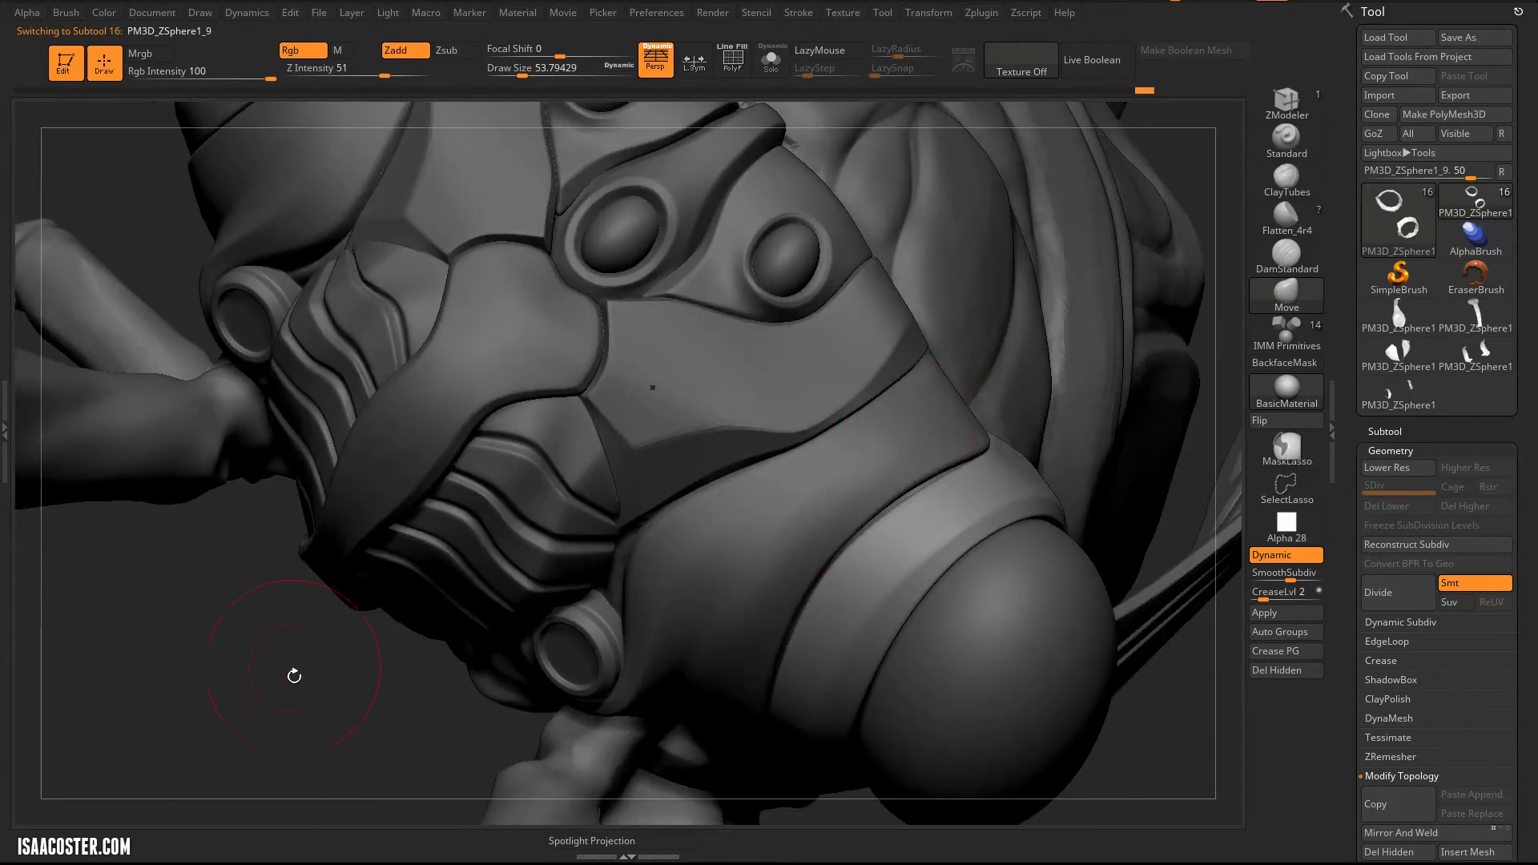
pyautogui.moveTo(294, 676)
pyautogui.mouseDown()
pyautogui.moveTo(278, 669)
pyautogui.moveTo(395, 628)
pyautogui.mouseUp()
pyautogui.moveTo(539, 653)
pyautogui.mouseDown()
pyautogui.moveTo(759, 783)
pyautogui.moveTo(689, 721)
pyautogui.mouseUp()
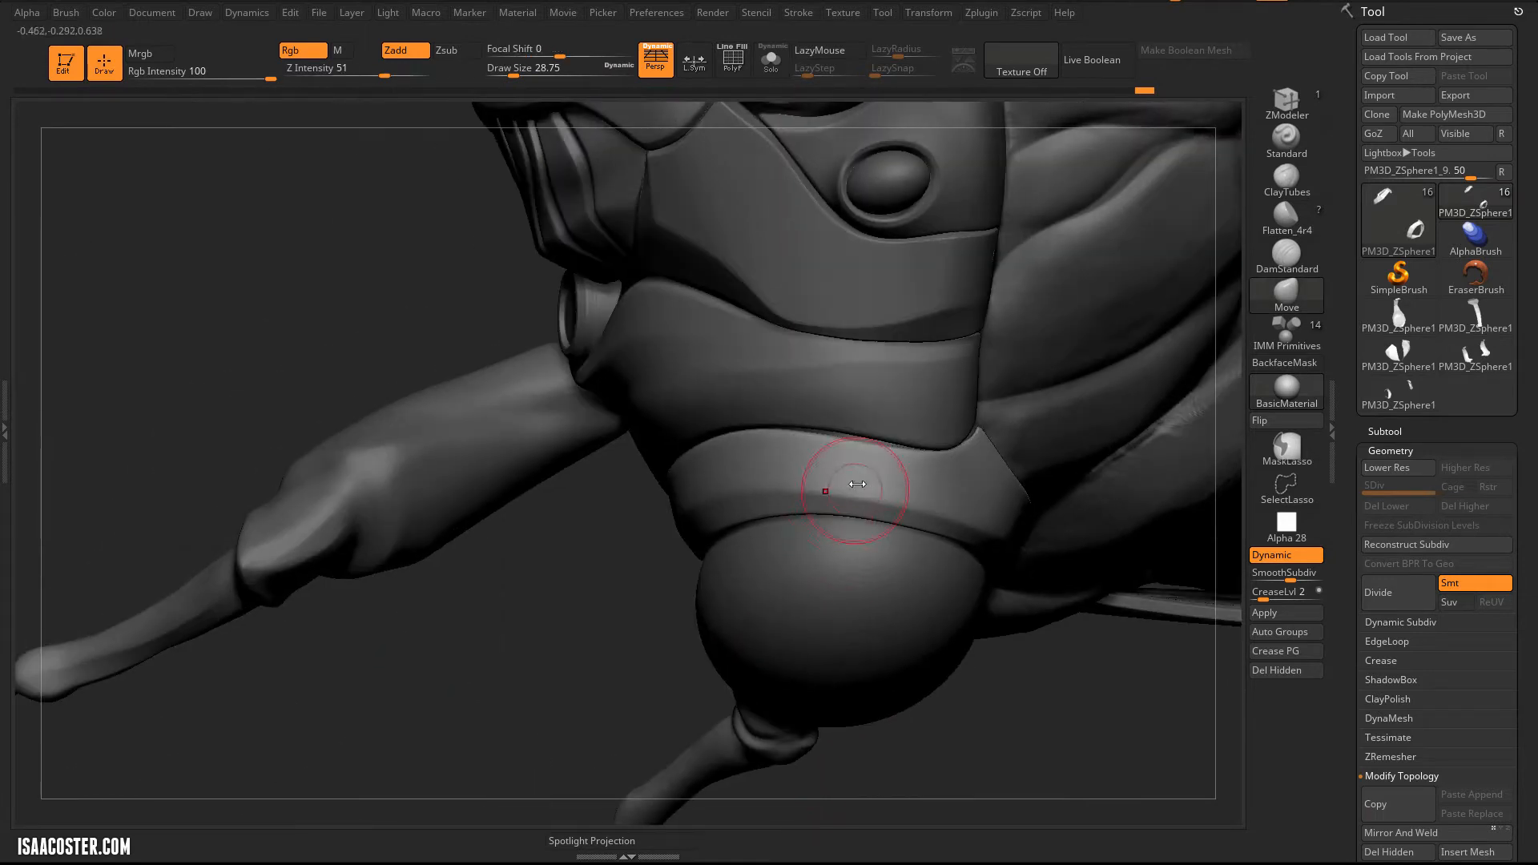
# Step: Select the neighbouring head plate and smooth out its seam along the eye band with the Move brush at a draw size of about 51
pyautogui.keyDown('alt'); pyautogui.click(881, 426); pyautogui.keyUp('alt')
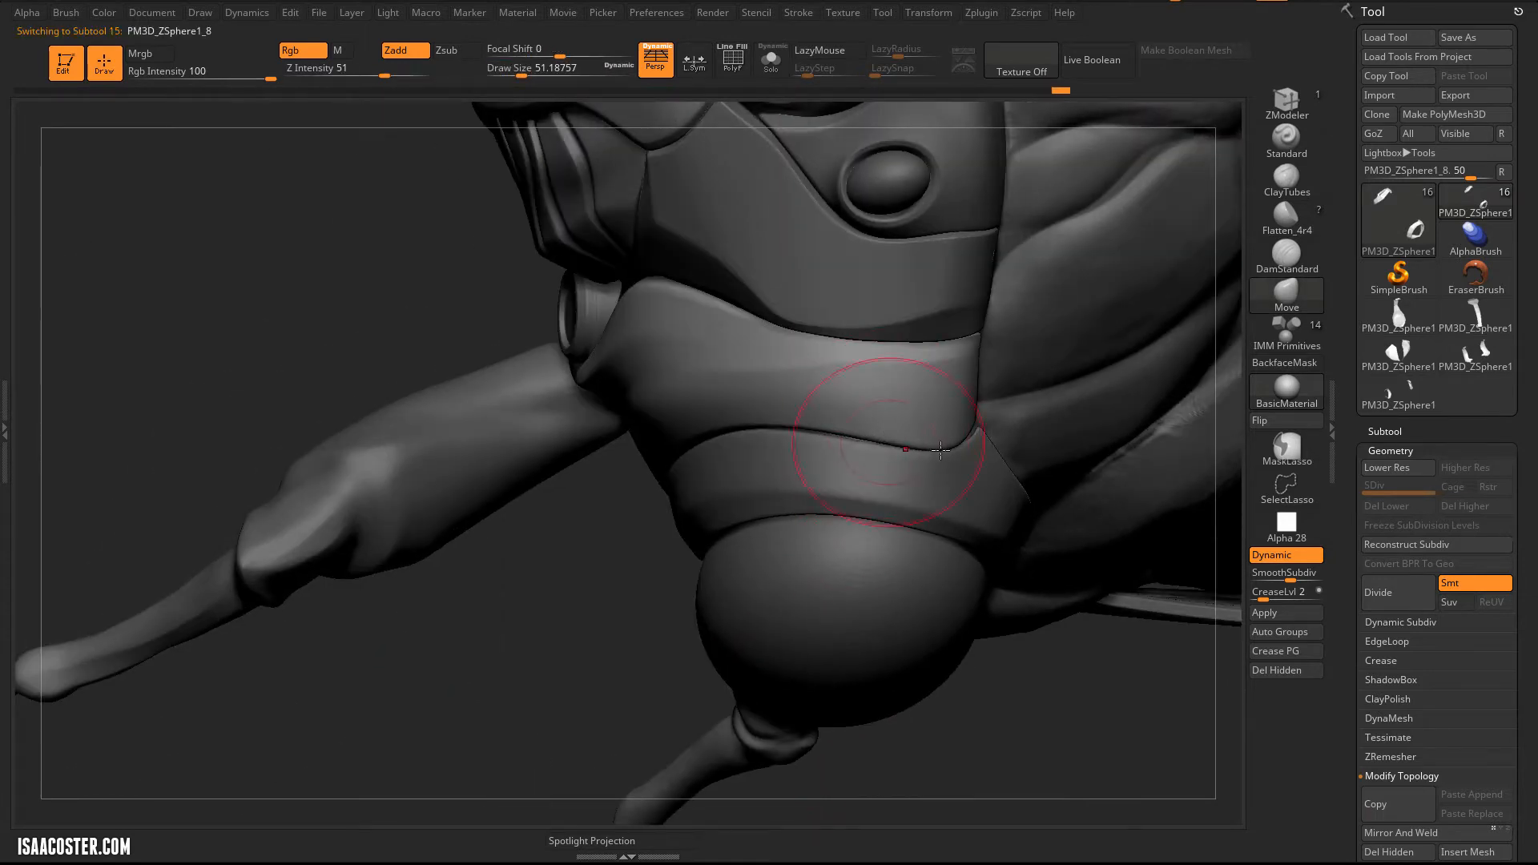
pyautogui.moveTo(1051, 687); pyautogui.dragTo(1009, 513)
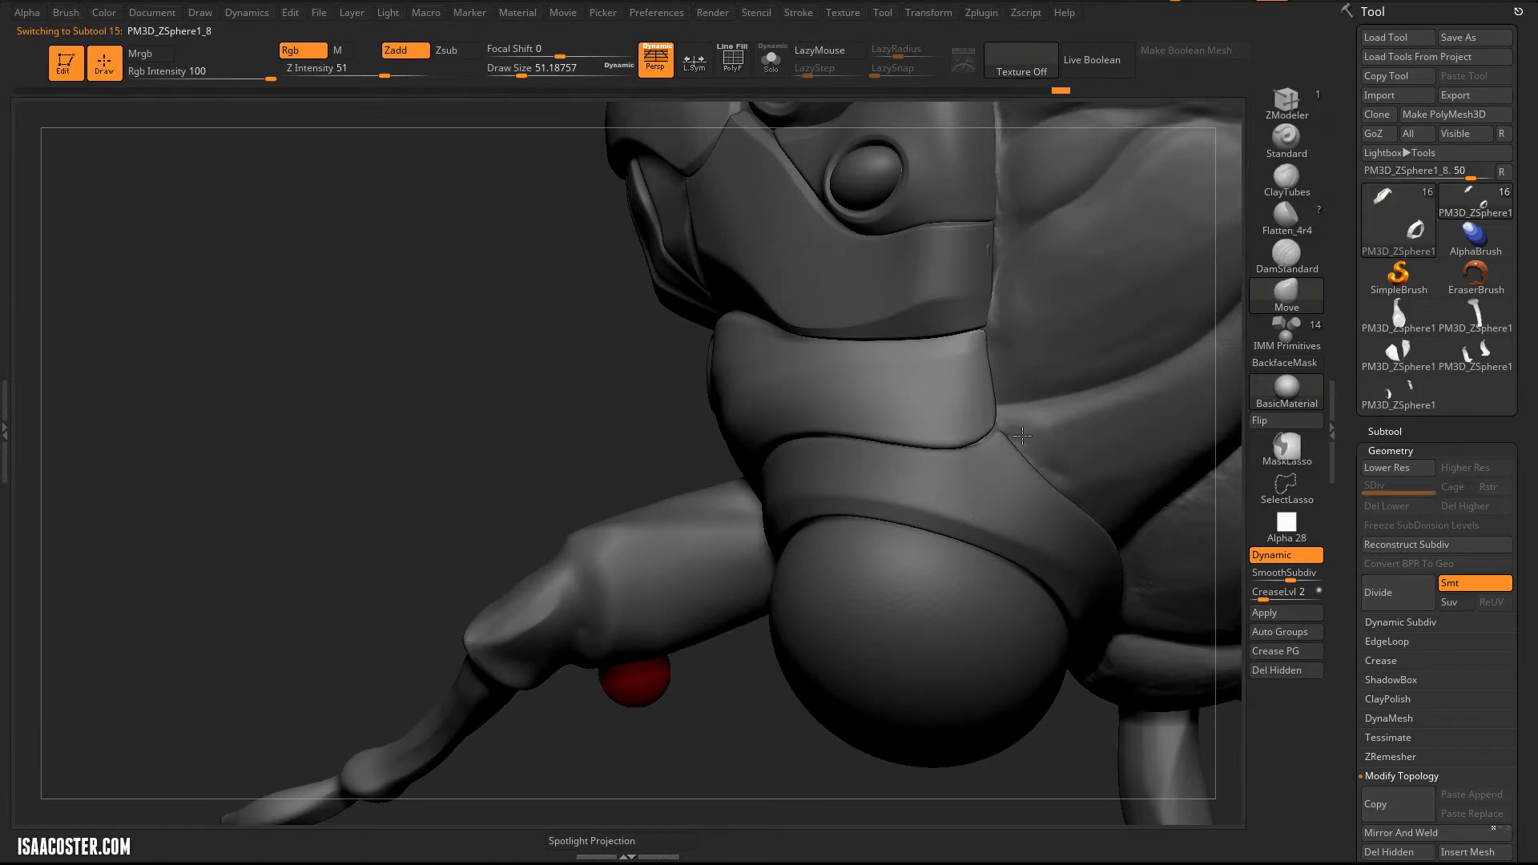
pyautogui.moveTo(563, 354); pyautogui.dragTo(951, 253)
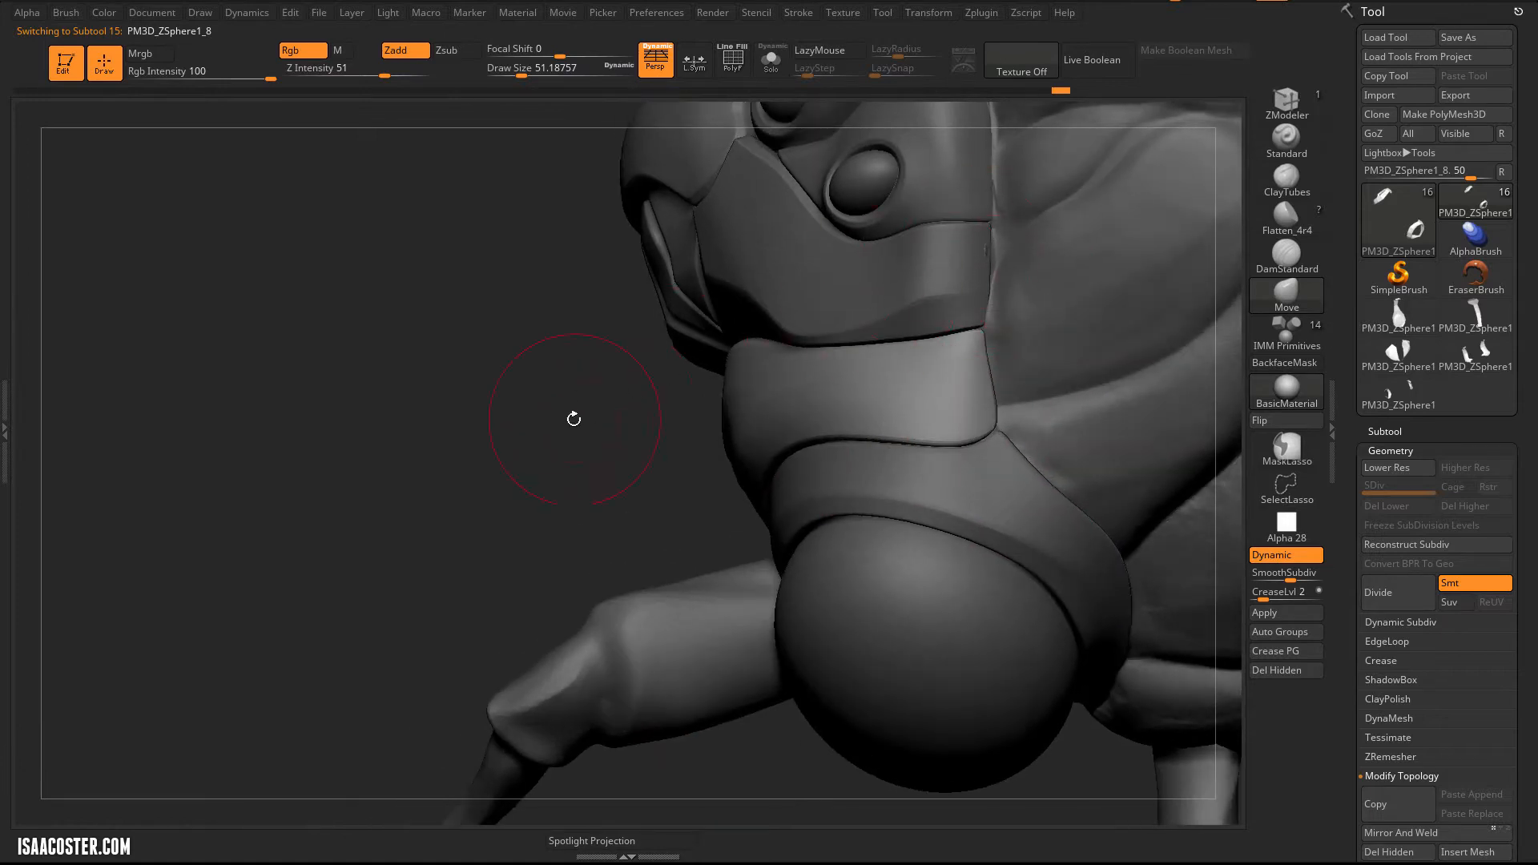
pyautogui.moveTo(574, 419); pyautogui.dragTo(1013, 234)
pyautogui.moveTo(500, 390)
pyautogui.mouseDown()
pyautogui.moveTo(388, 800)
pyautogui.moveTo(443, 289)
pyautogui.moveTo(738, 155)
pyautogui.moveTo(991, 184)
pyautogui.moveTo(875, 121)
pyautogui.mouseUp()
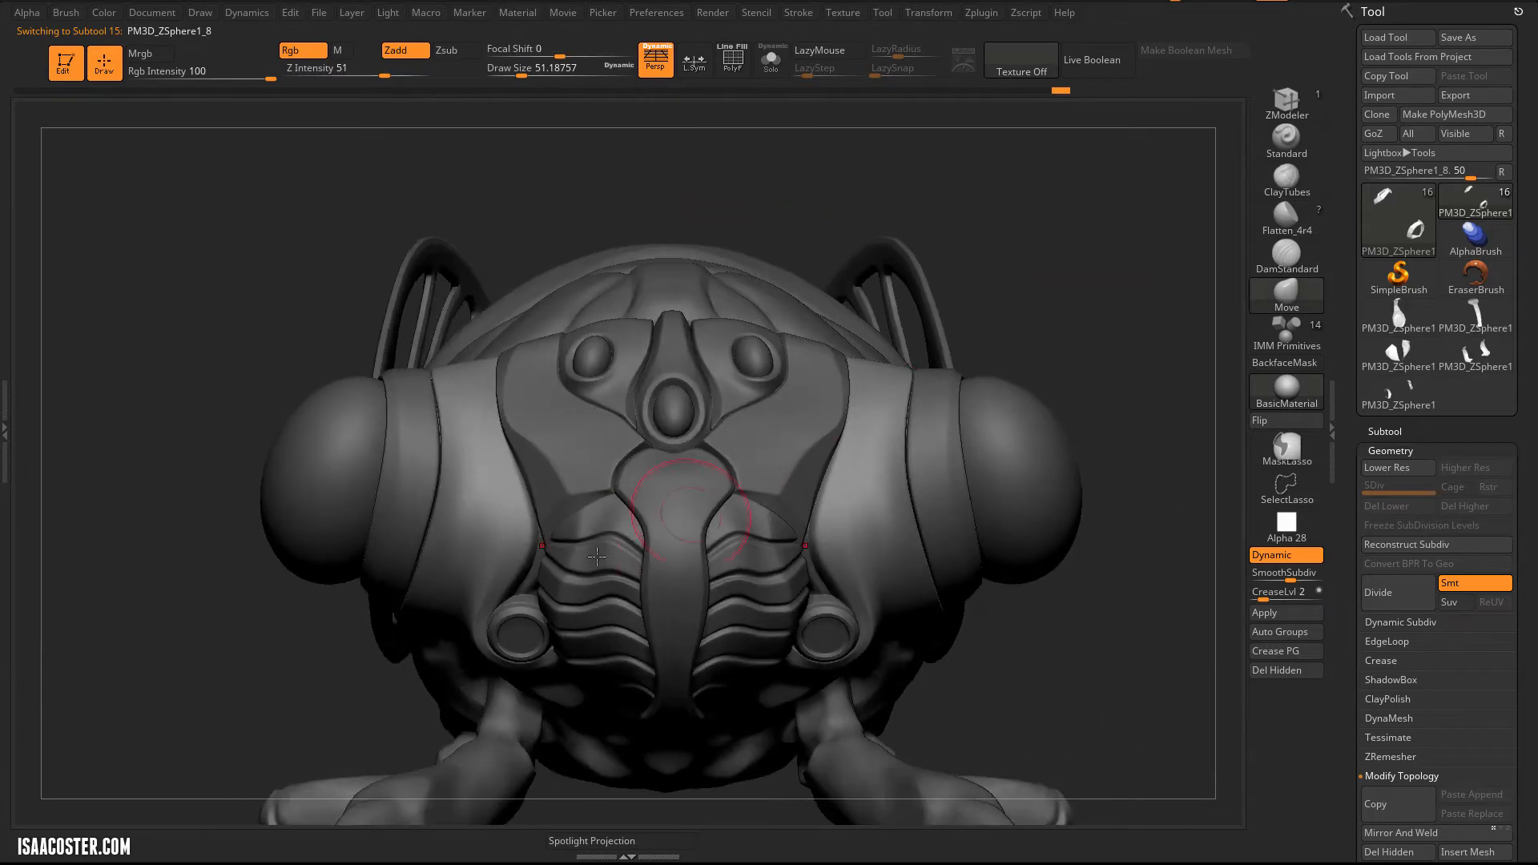
# Step: Isolate the ribbed mouth plates, show their unsmoothed polyframe and set the draw size to about 25
pyautogui.moveTo(1087, 262)
pyautogui.mouseDown()
pyautogui.moveTo(1116, 260)
pyautogui.moveTo(1097, 285)
pyautogui.moveTo(1145, 289)
pyautogui.moveTo(717, 570)
pyautogui.mouseUp()
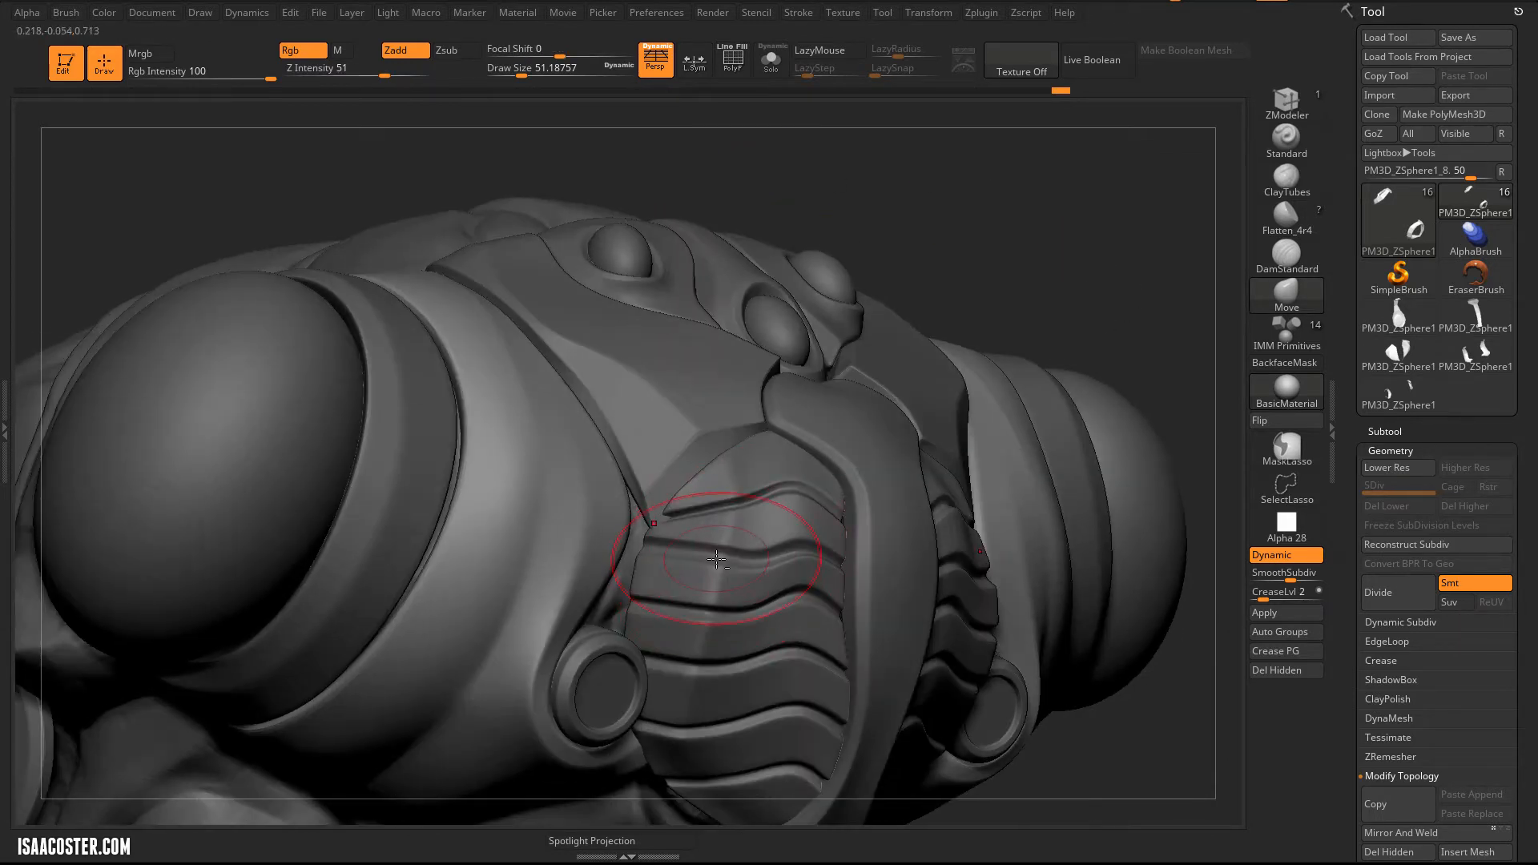
pyautogui.keyDown('alt'); pyautogui.click(668, 527); pyautogui.keyUp('alt')
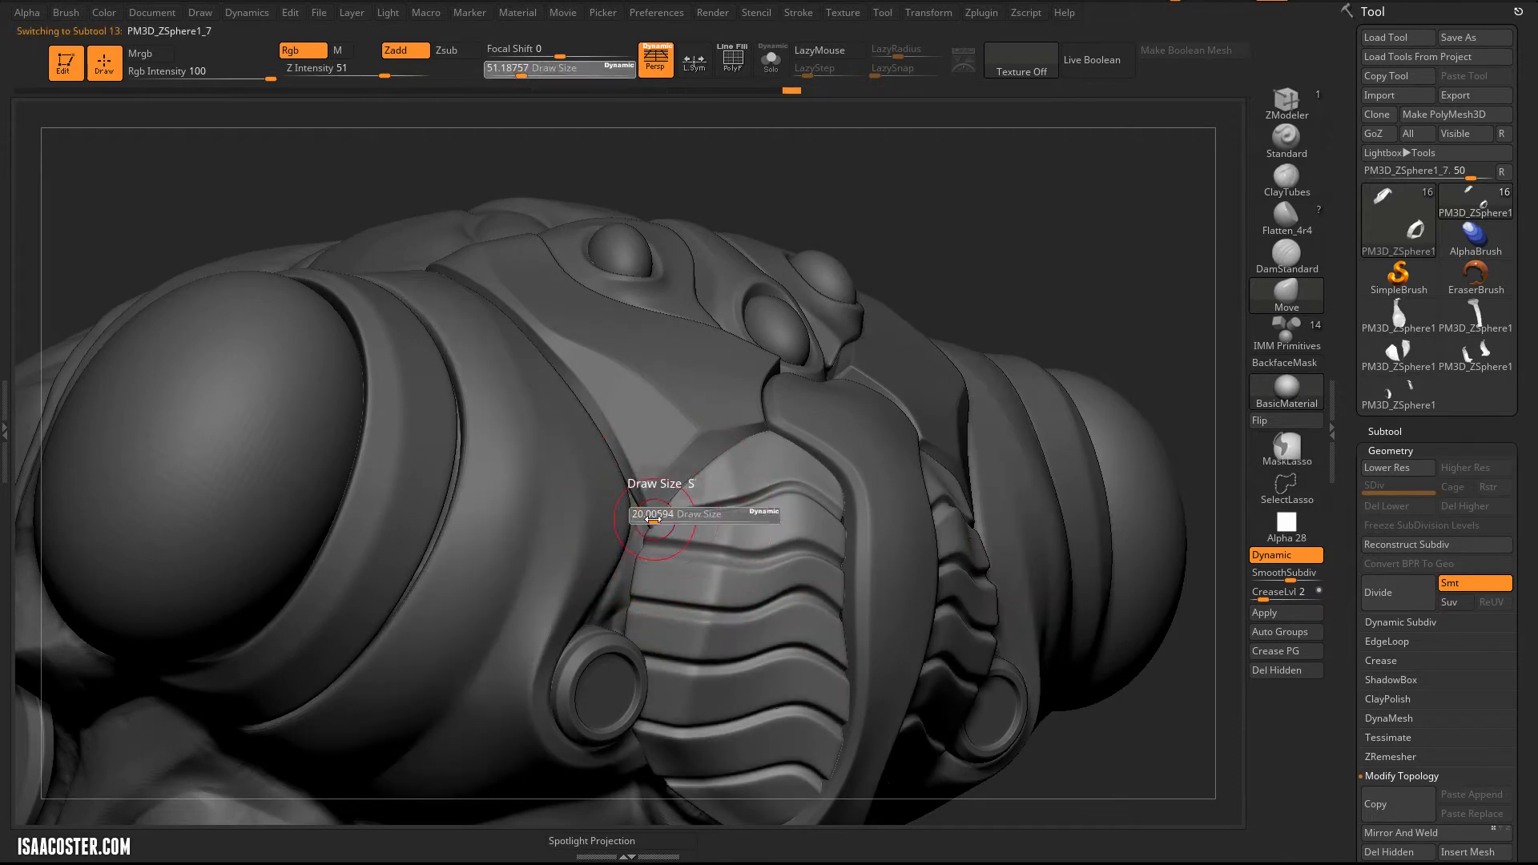
pyautogui.press('s')
pyautogui.moveTo(660, 518); pyautogui.dragTo(667, 519)
pyautogui.click(771, 61)
pyautogui.hotkey('shift', 'f')
pyautogui.hotkey('shift', 'd')
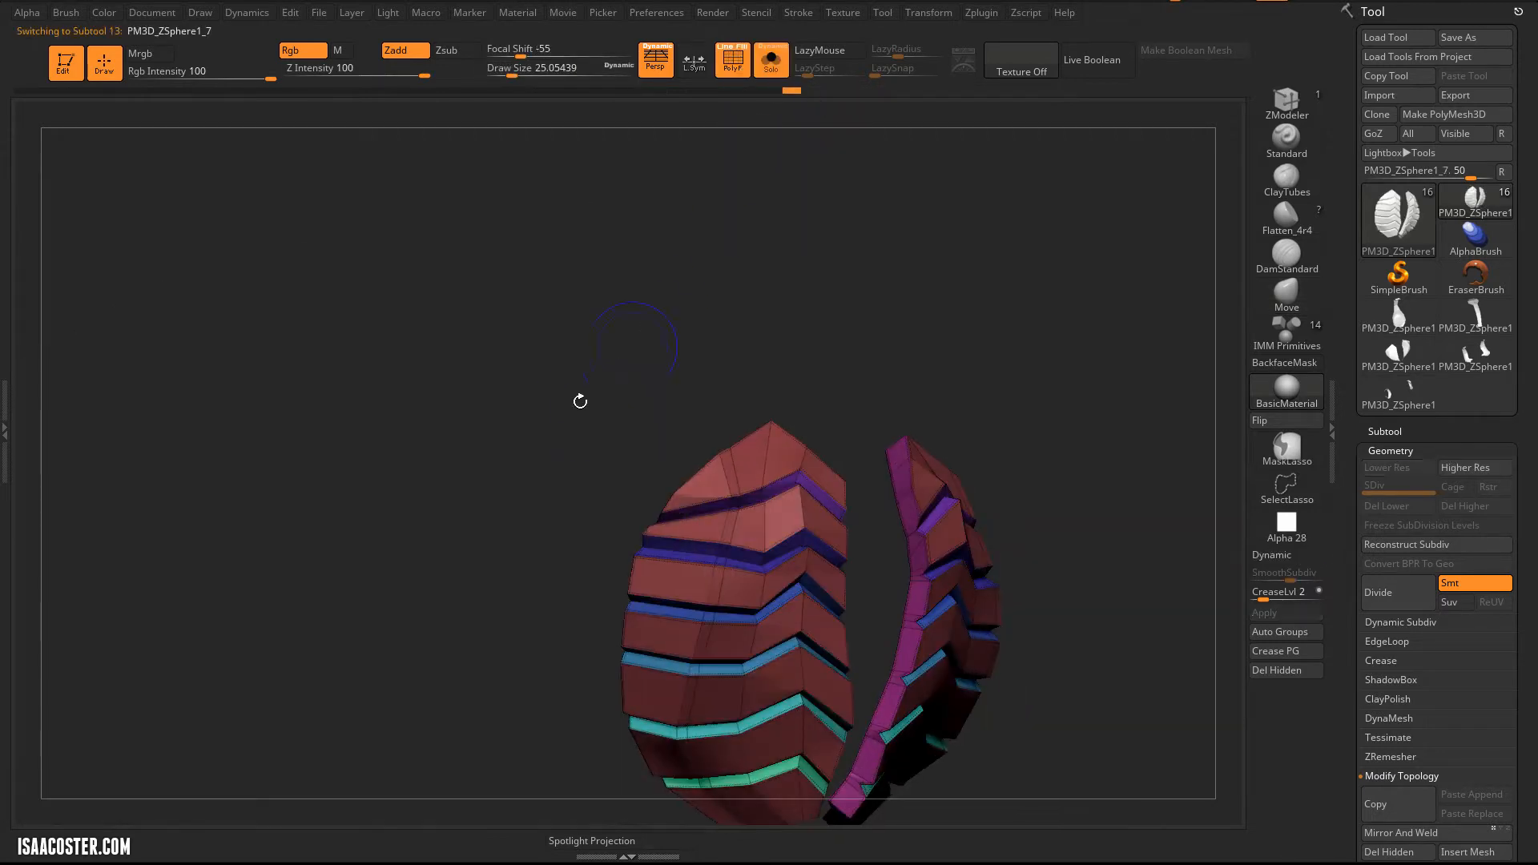
# Step: Mask all but the outer corner of the uppermost groove, shift it along the outline with the transpose line and preview it smoothed
pyautogui.keyDown('ctrl'); pyautogui.moveTo(579, 402); pyautogui.dragTo(583, 487, button='right'); pyautogui.keyUp('ctrl')
pyautogui.moveTo(583, 487); pyautogui.dragTo(608, 516)
pyautogui.press('ctrl')
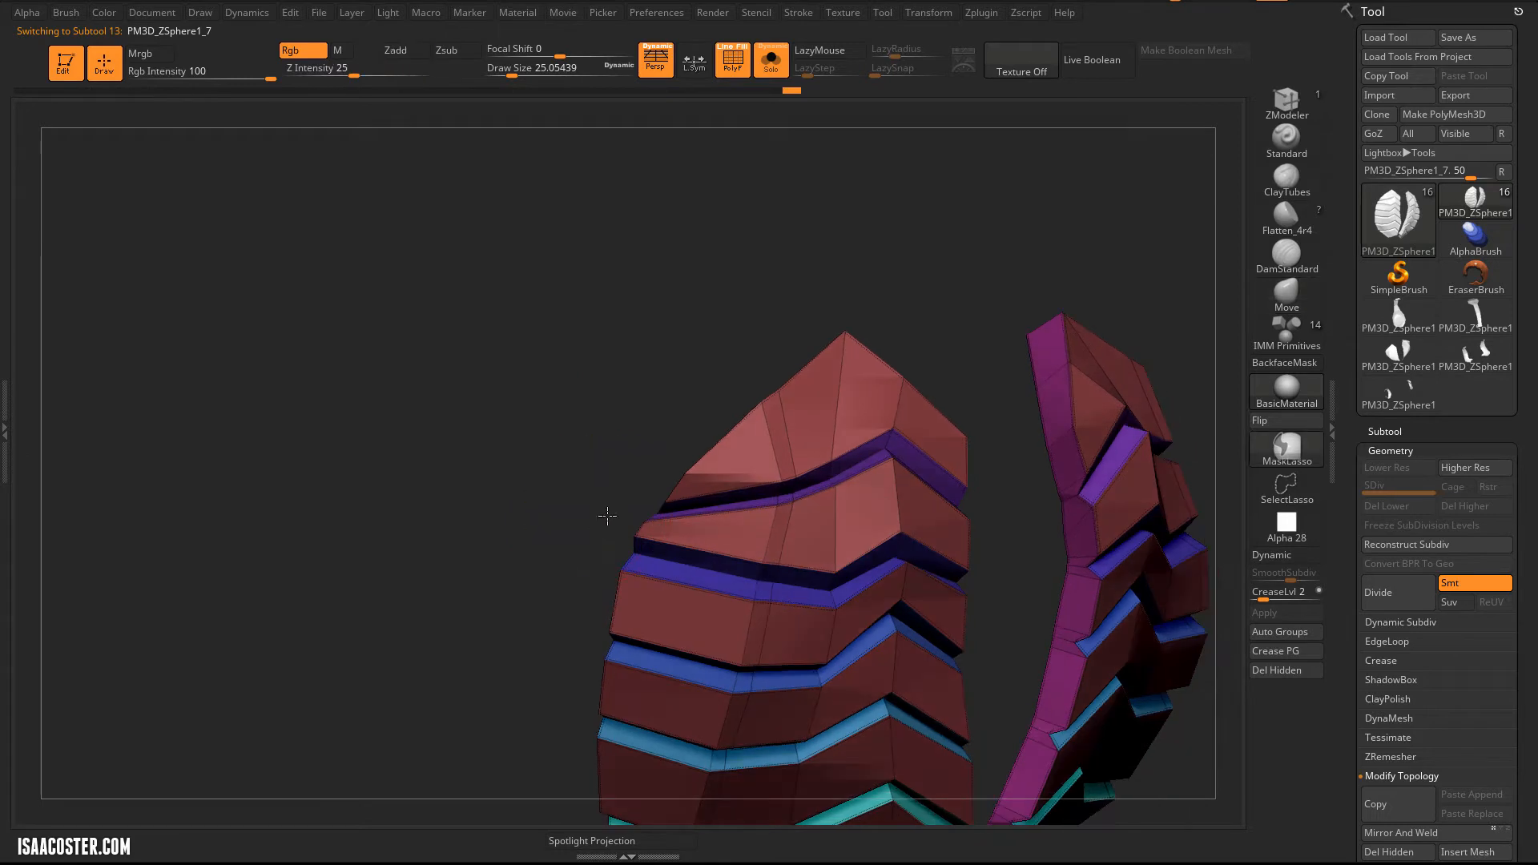
pyautogui.keyDown('ctrl'); pyautogui.moveTo(682, 467); pyautogui.dragTo(687, 440); pyautogui.keyUp('ctrl')
pyautogui.press('w')
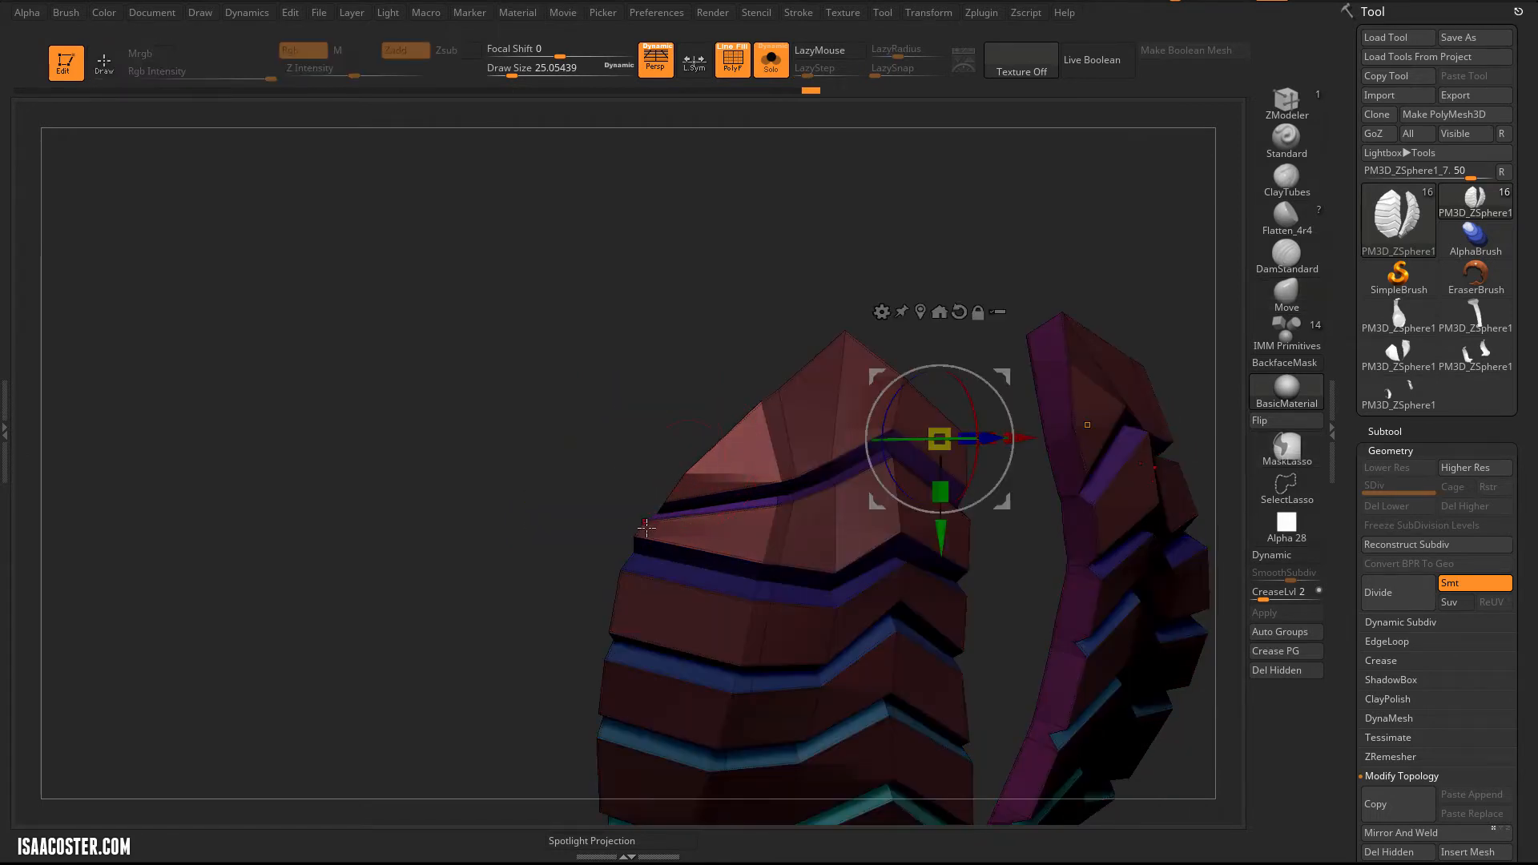
pyautogui.press('y')
pyautogui.moveTo(634, 536); pyautogui.dragTo(683, 473)
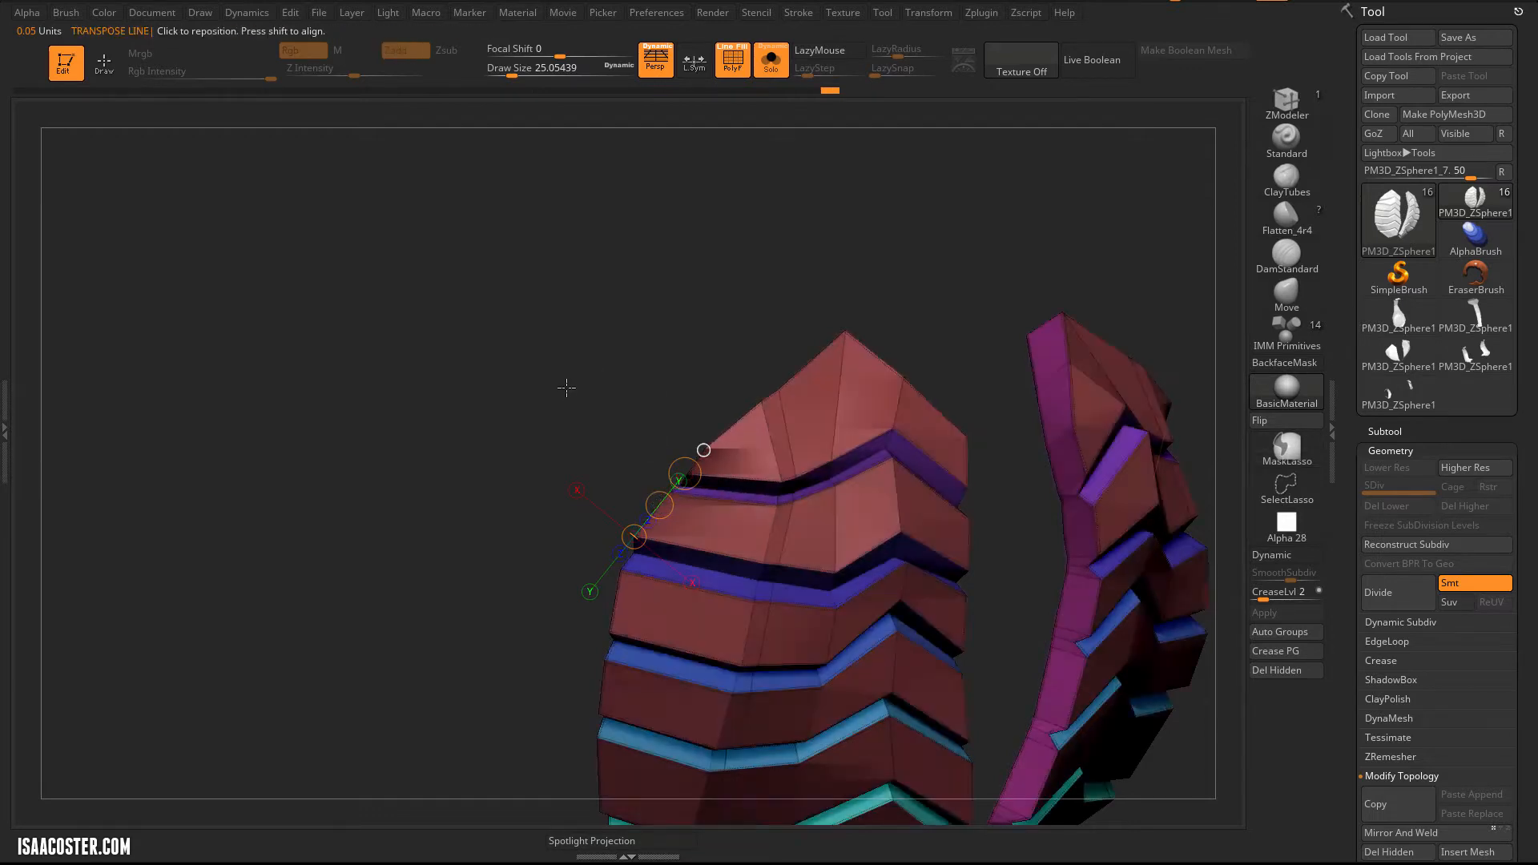
pyautogui.hotkey('shift', 'f')
pyautogui.press('d')
pyautogui.press('q')
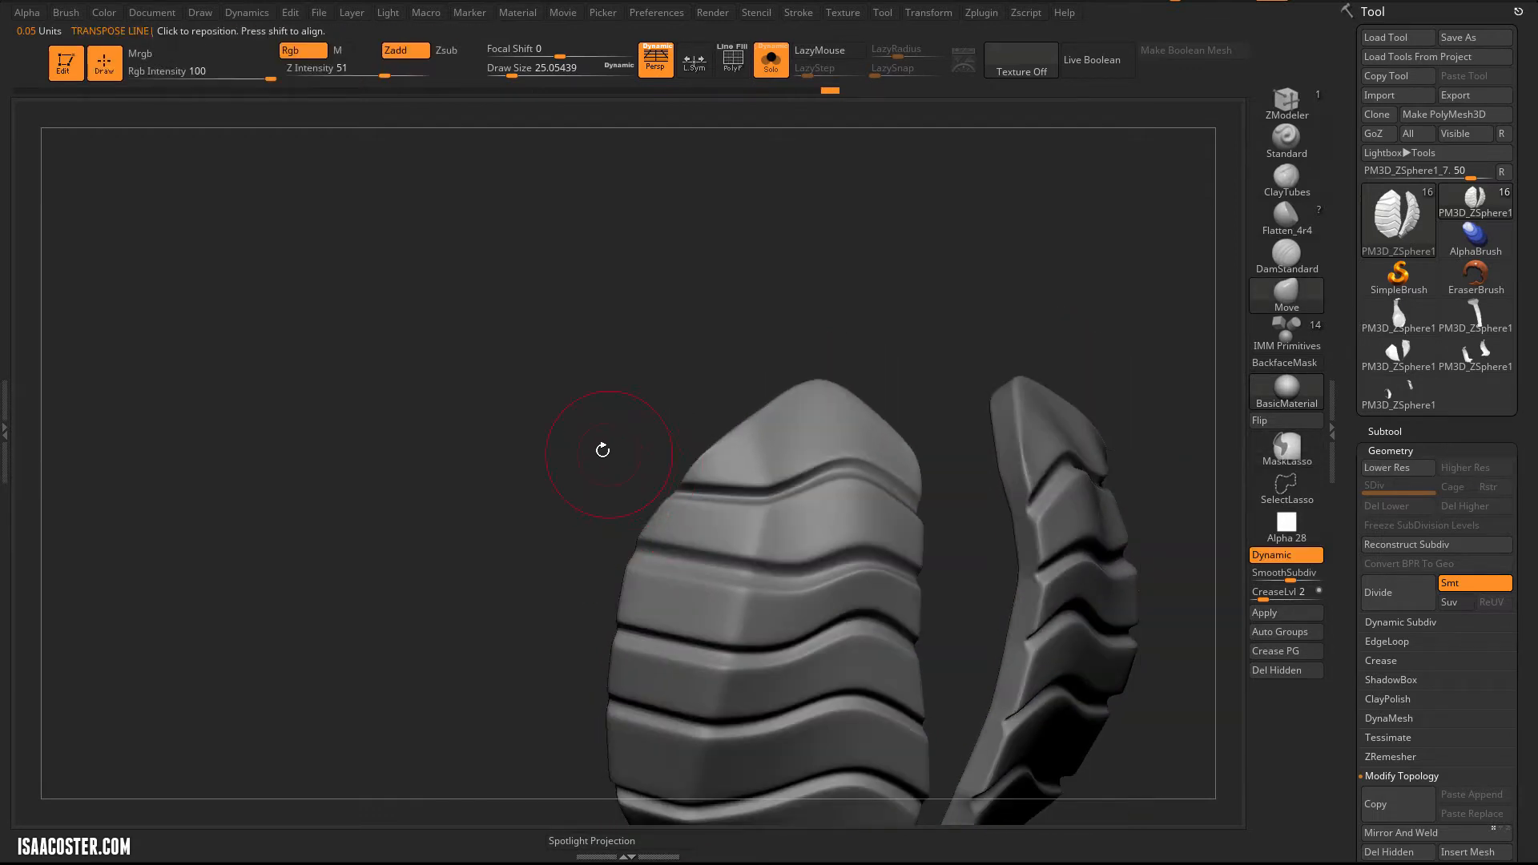
# Step: Return to the unsmoothed polyframe, isolate the second rib's outer section with a mask and move its lower edge down with the transpose line
pyautogui.moveTo(604, 449)
pyautogui.keyDown('alt'); pyautogui.mouseDown()
pyautogui.moveTo(573, 436)
pyautogui.moveTo(560, 499)
pyautogui.mouseUp(); pyautogui.keyUp('alt')
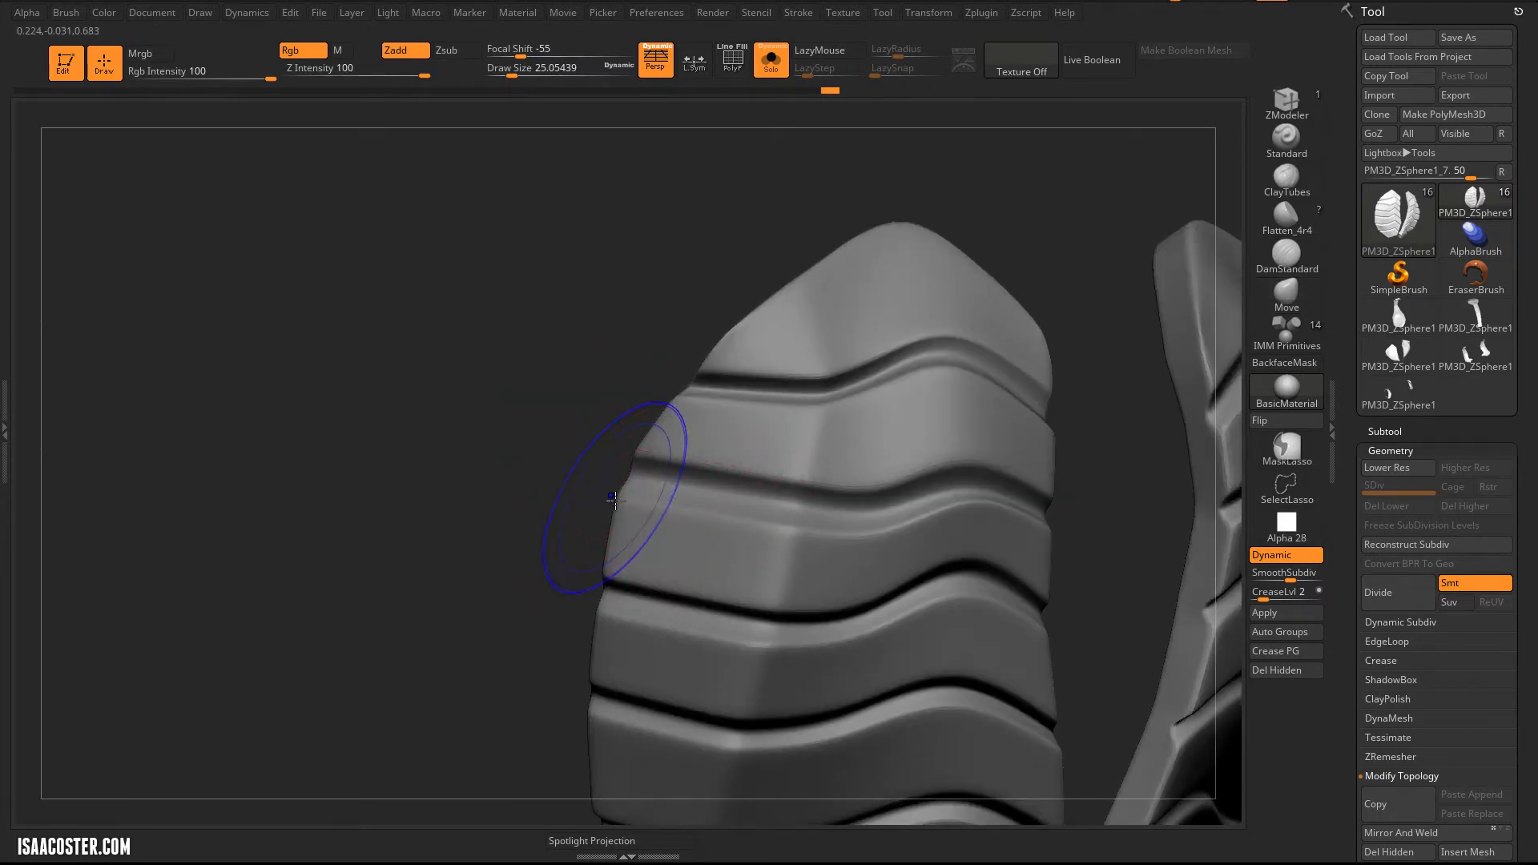
pyautogui.hotkey('shift', 'f')
pyautogui.hotkey('shift', 'd')
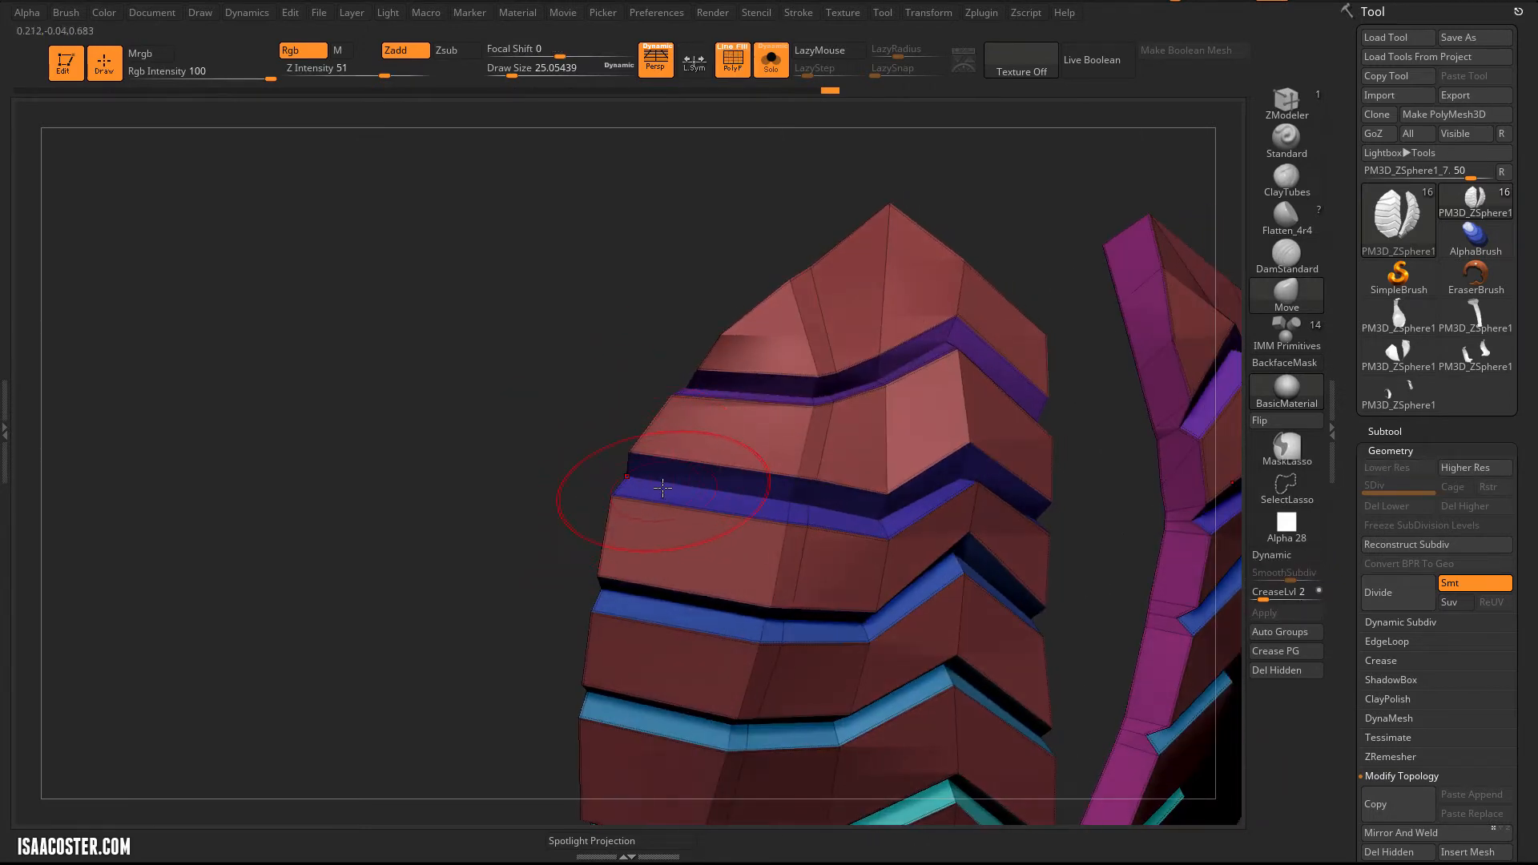
pyautogui.press('ctrl')
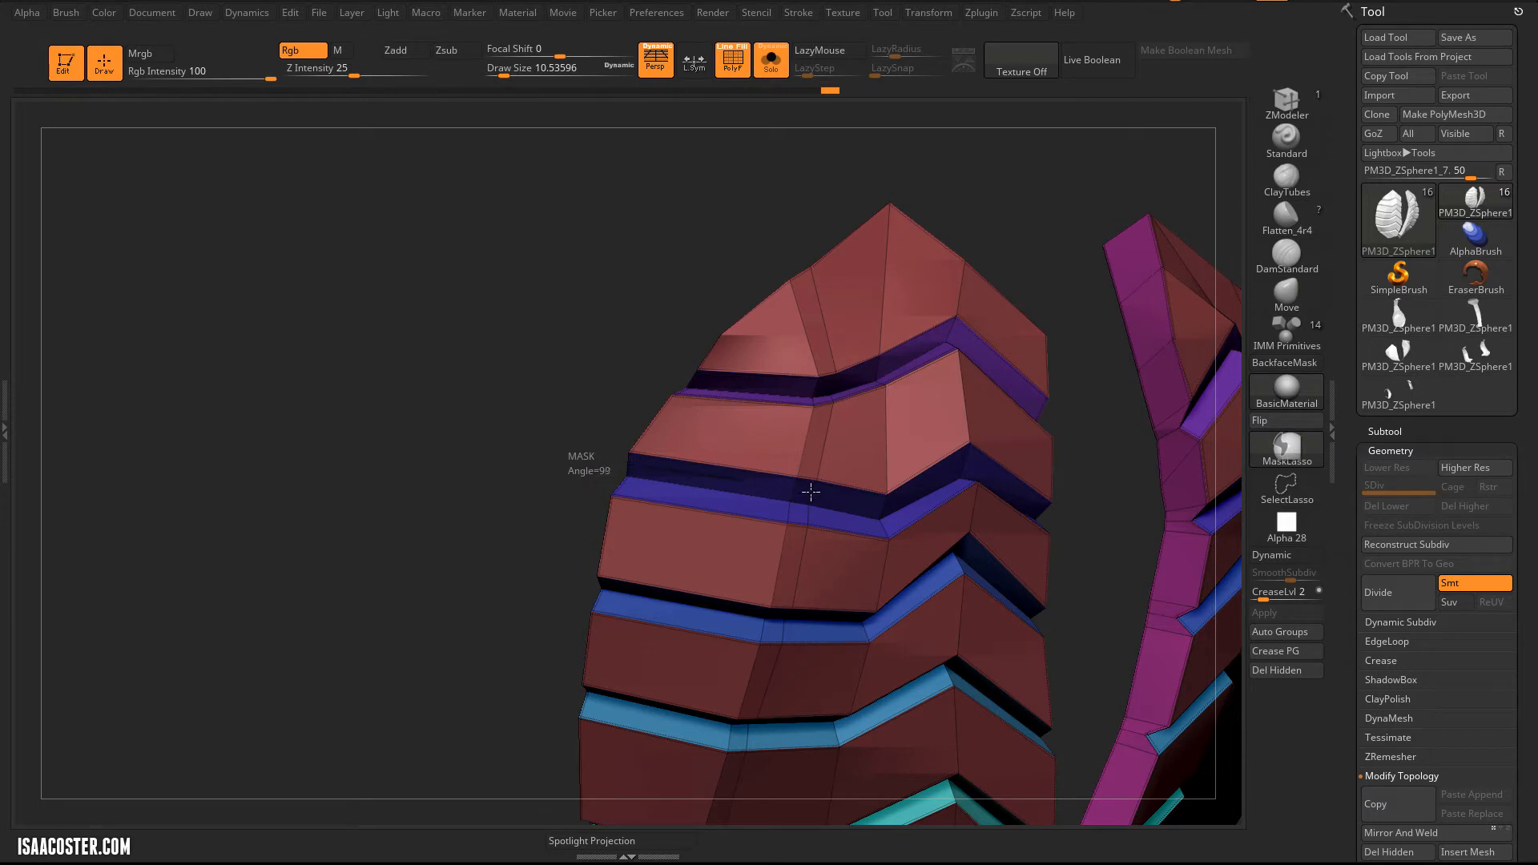
pyautogui.moveTo(811, 492)
pyautogui.keyDown('ctrl'); pyautogui.mouseDown()
pyautogui.moveTo(567, 436)
pyautogui.moveTo(666, 401)
pyautogui.mouseUp(); pyautogui.keyUp('ctrl')
pyautogui.keyDown('ctrl'); pyautogui.click(666, 402); pyautogui.keyUp('ctrl')
pyautogui.press('w')
pyautogui.moveTo(813, 406)
pyautogui.mouseDown()
pyautogui.moveTo(801, 482)
pyautogui.moveTo(803, 454)
pyautogui.mouseUp()
# Step: Remask to free the third rib's outer section, raise its upper edge with the transpose line to narrow the groove and clear the mask
pyautogui.keyDown('ctrl'); pyautogui.moveTo(543, 471); pyautogui.dragTo(540, 496); pyautogui.keyUp('ctrl')
pyautogui.moveTo(545, 517)
pyautogui.keyDown('ctrl'); pyautogui.mouseDown()
pyautogui.moveTo(722, 549)
pyautogui.moveTo(831, 532)
pyautogui.moveTo(539, 488)
pyautogui.mouseUp(); pyautogui.keyUp('ctrl')
pyautogui.keyDown('ctrl'); pyautogui.click(539, 488); pyautogui.keyUp('ctrl')
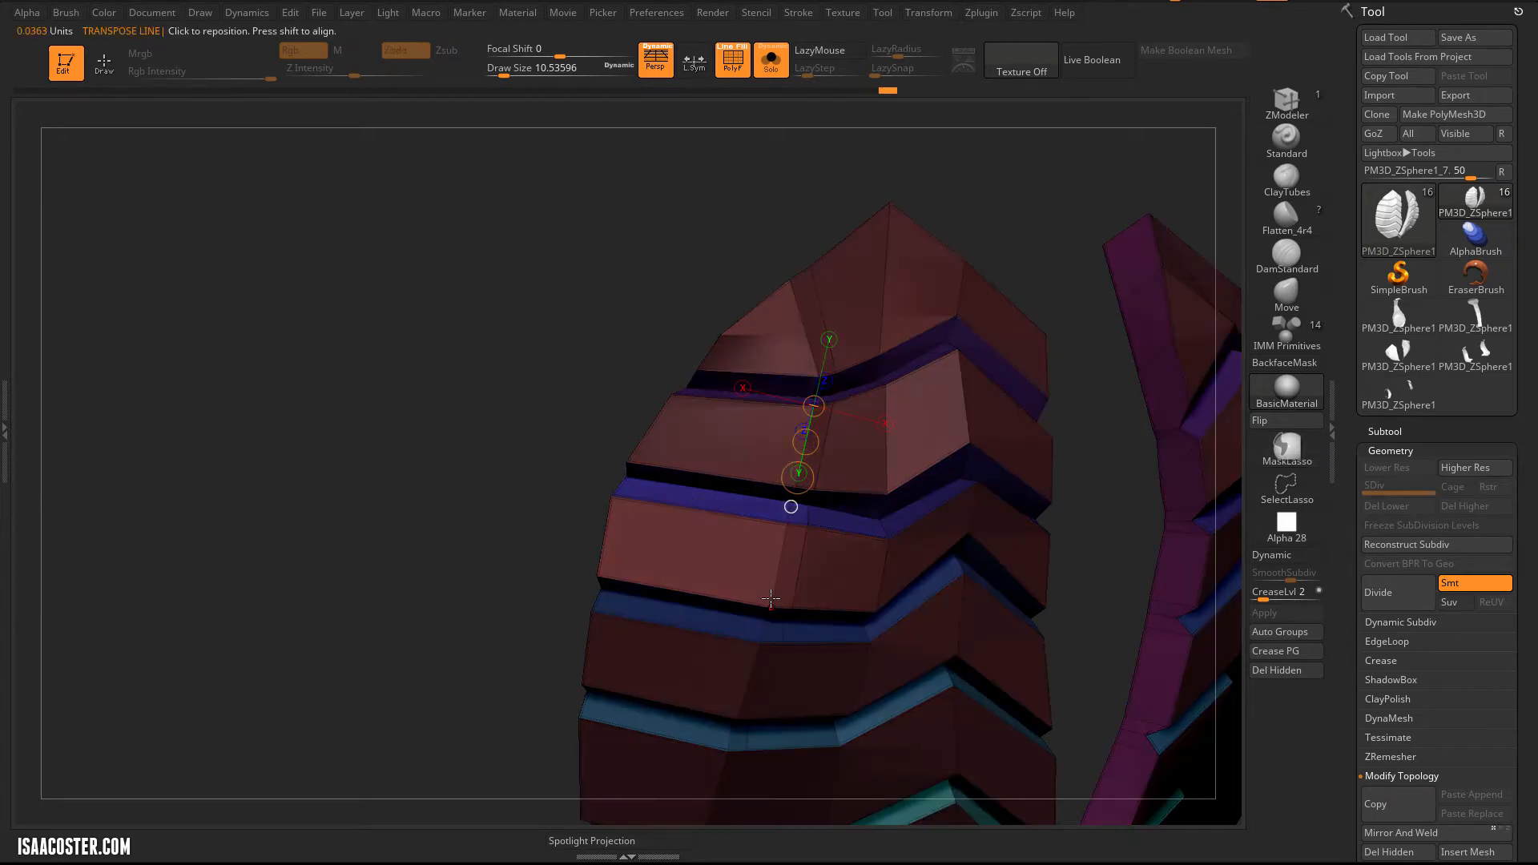
pyautogui.moveTo(771, 609); pyautogui.dragTo(793, 493)
pyautogui.moveTo(780, 570); pyautogui.dragTo(782, 559)
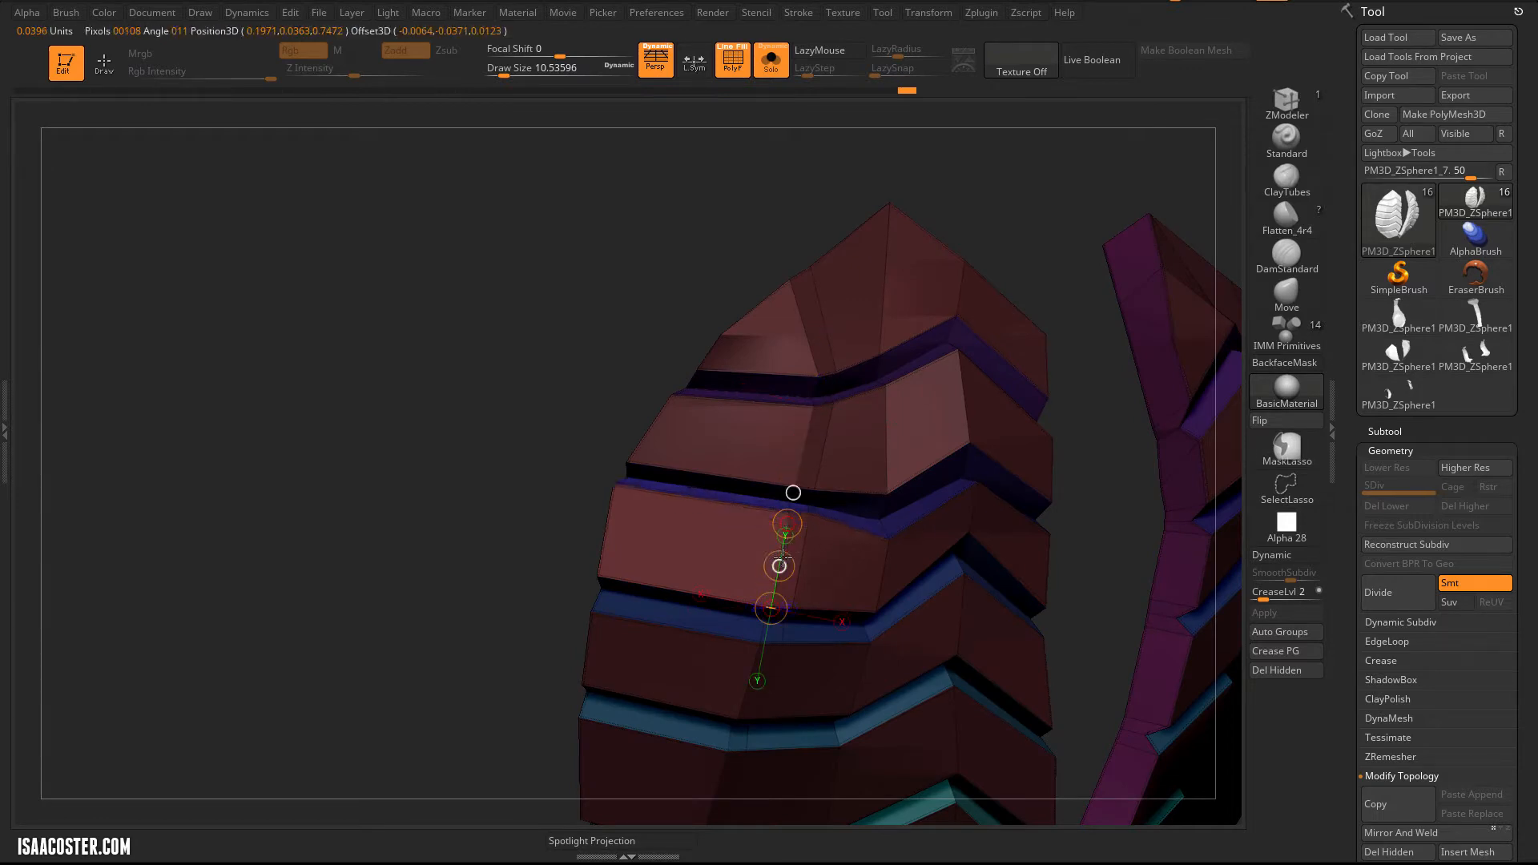
pyautogui.keyDown('ctrl'); pyautogui.click(409, 412); pyautogui.keyUp('ctrl')
# Step: Return to the Move brush and compare the ribbed plates smoothed and unsmoothed, with and without the polyframe
pyautogui.press('q')
pyautogui.press('d')
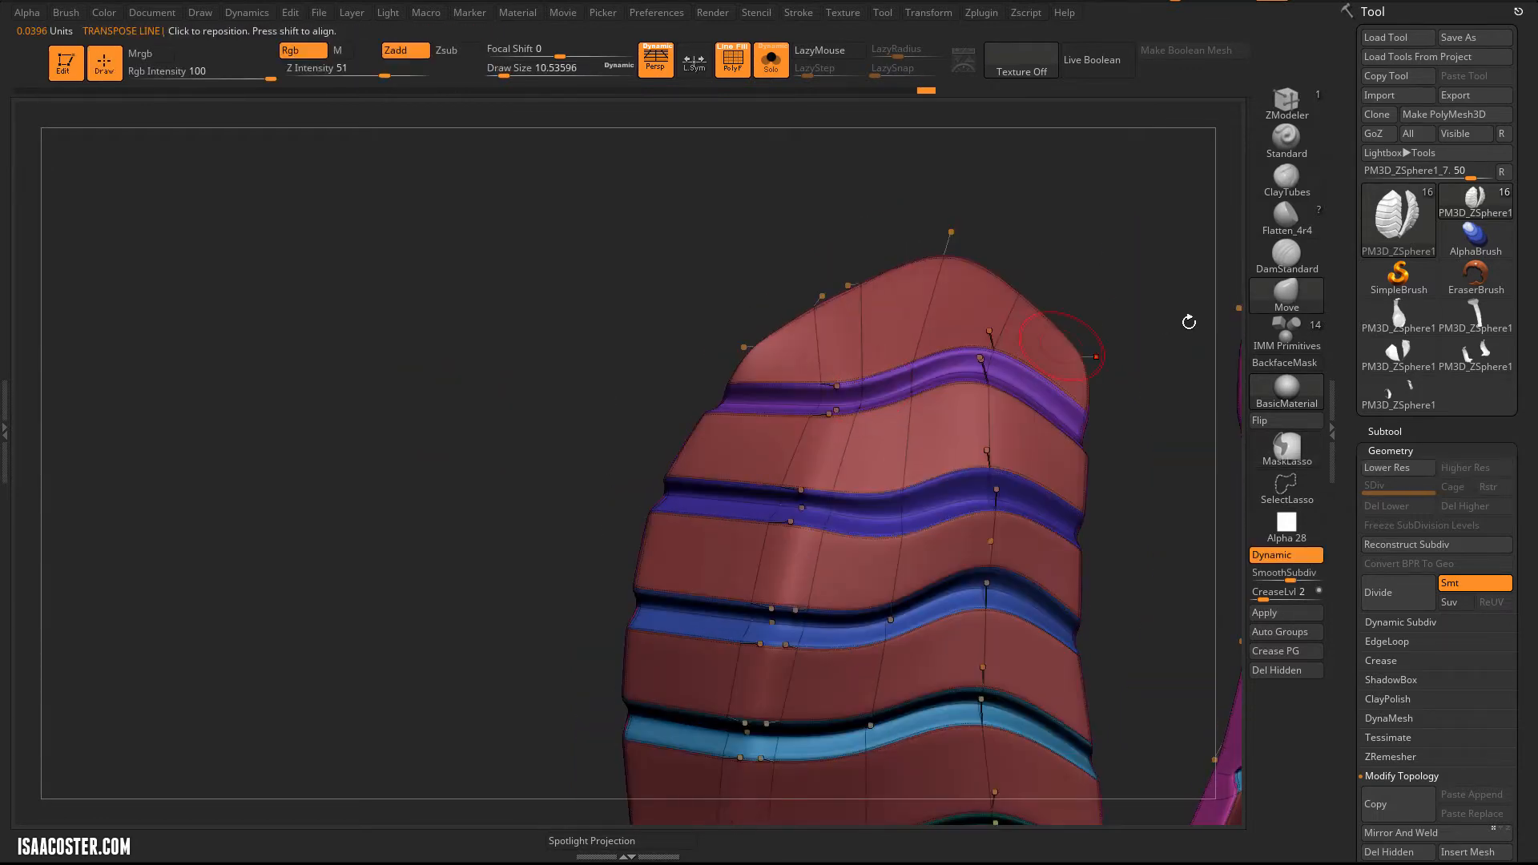
pyautogui.hotkey('shift', 'f')
pyautogui.hotkey('shift', 'd')
pyautogui.press('b')
pyautogui.press('m')
pyautogui.press('v')
pyautogui.hotkey('shift', 'f')
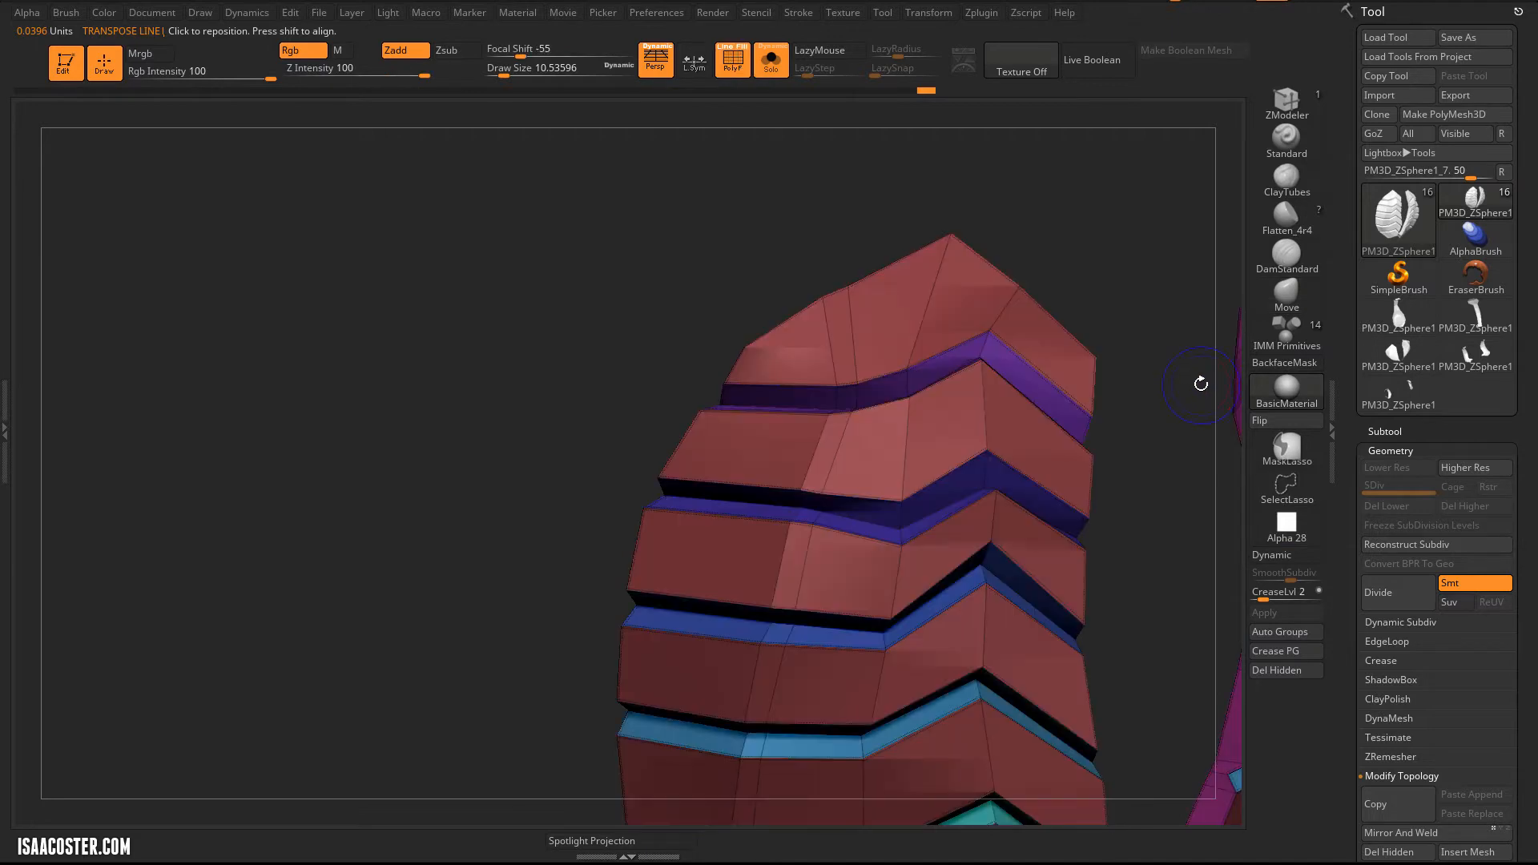
pyautogui.press('d')
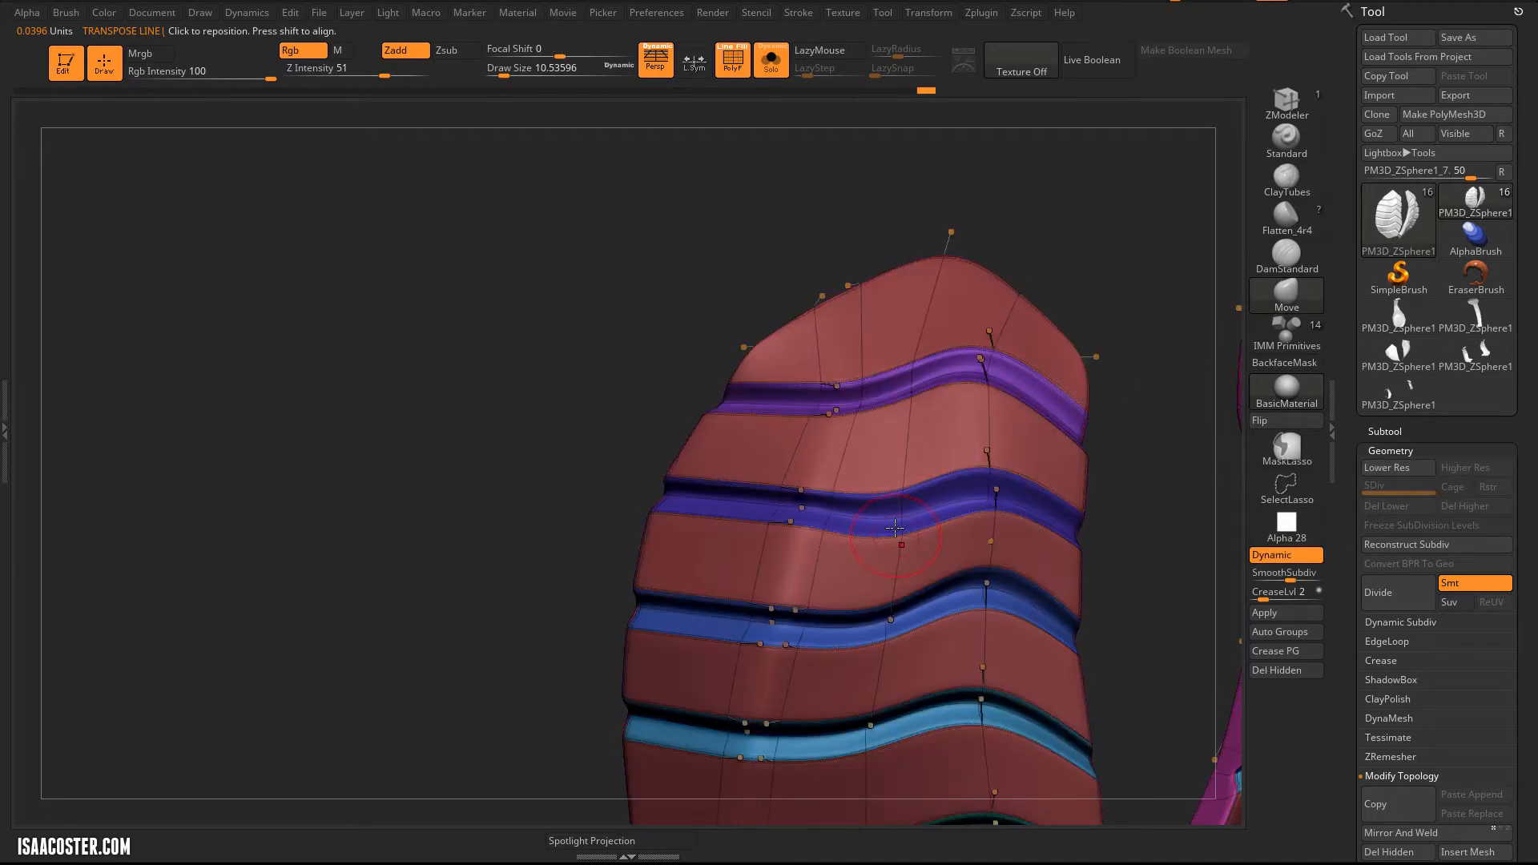
pyautogui.hotkey('shift', 'f')
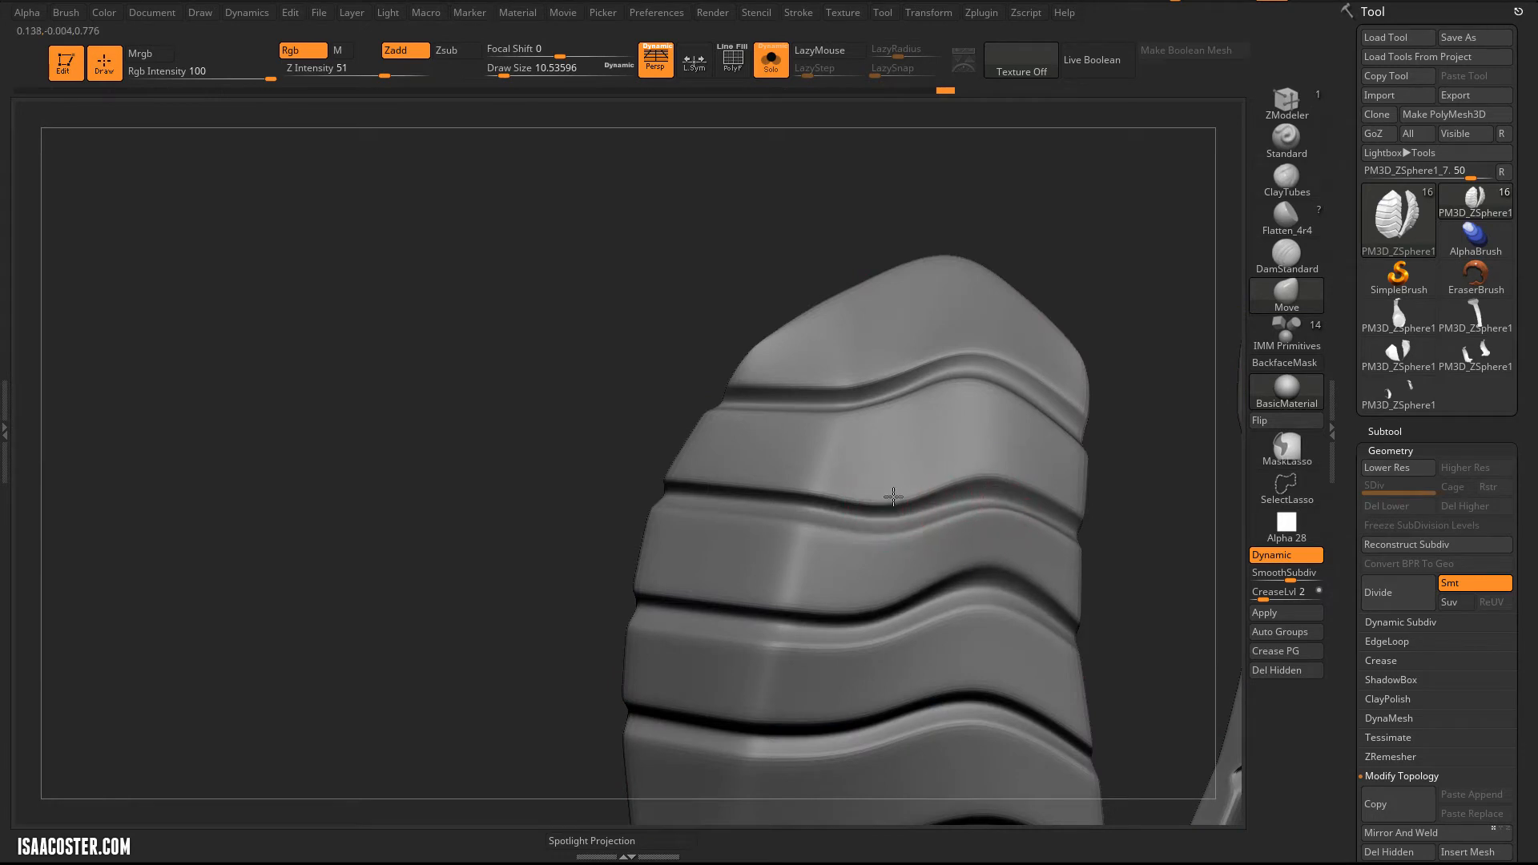
# Step: Adjust the wave crests of the middle ribs with the Move brush at draw sizes of about 29 and 13
pyautogui.press('s')
pyautogui.moveTo(870, 471); pyautogui.dragTo(887, 470)
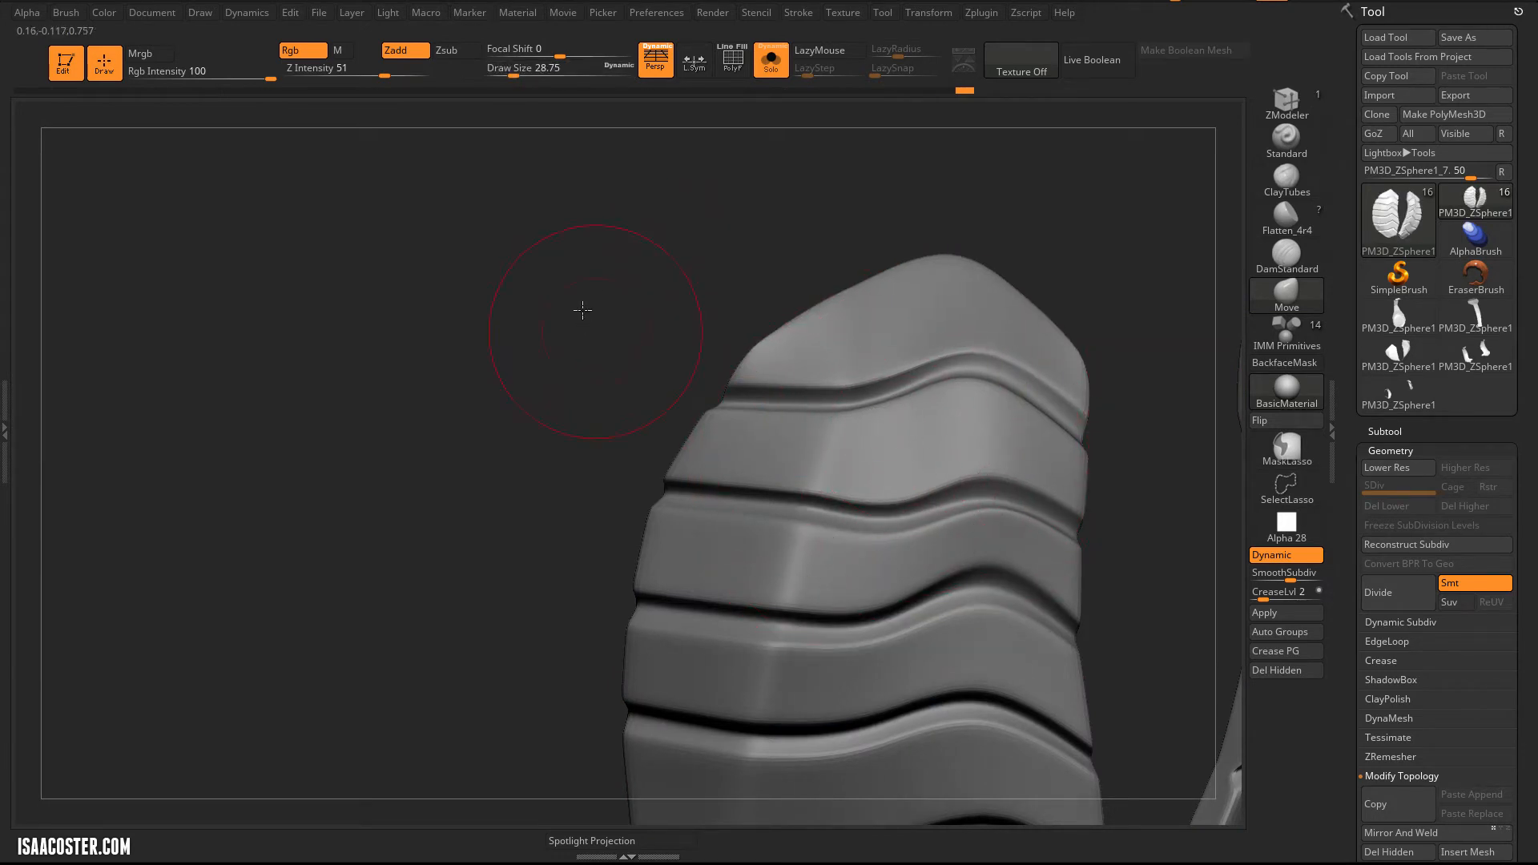
pyautogui.keyDown('alt'); pyautogui.moveTo(580, 313); pyautogui.dragTo(561, 272); pyautogui.keyUp('alt')
pyautogui.moveTo(969, 496)
pyautogui.mouseDown()
pyautogui.moveTo(955, 511)
pyautogui.moveTo(968, 518)
pyautogui.mouseUp()
pyautogui.press('s')
pyautogui.moveTo(971, 572); pyautogui.dragTo(984, 605)
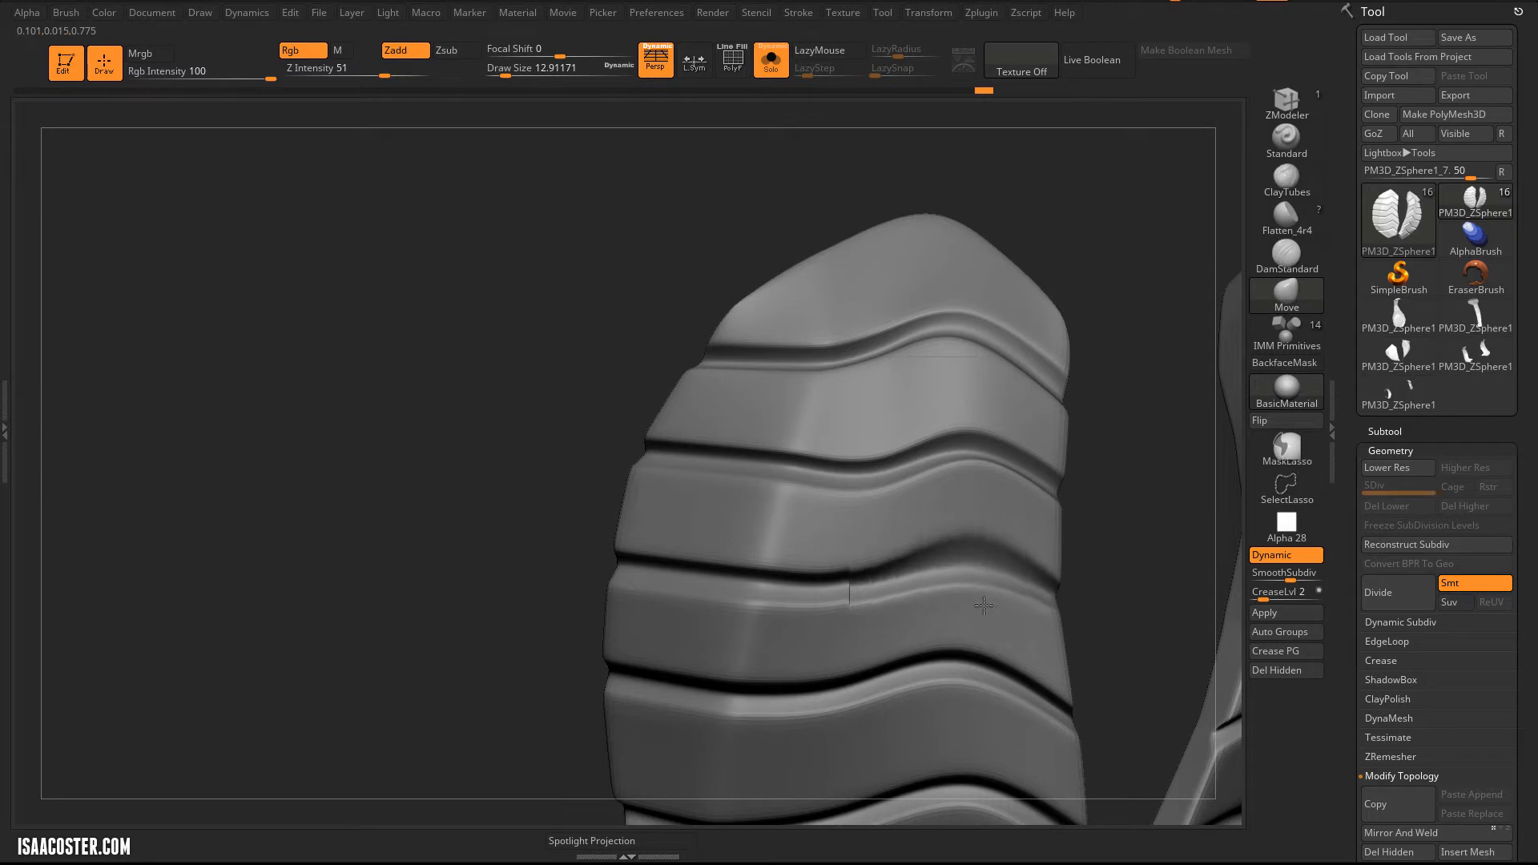
# Step: Narrow the groove at the middle rib's crest with the Move brush at a draw size of about 2, resume smoothing and set the size to about 13
pyautogui.hotkey('shift', 'f')
pyautogui.hotkey('shift', 'd')
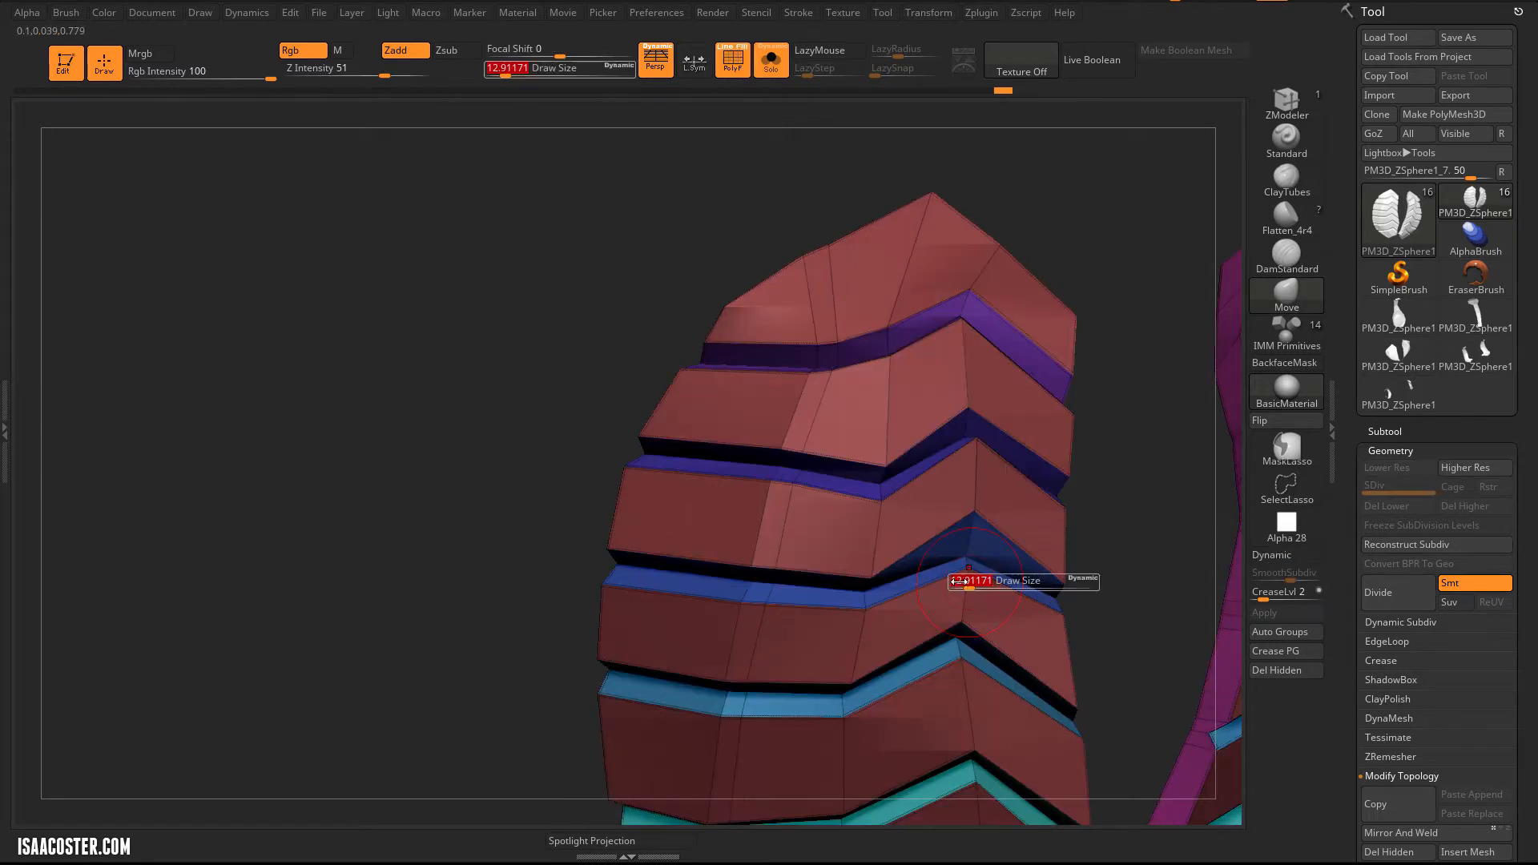
pyautogui.hotkey('ctrl', 'z')
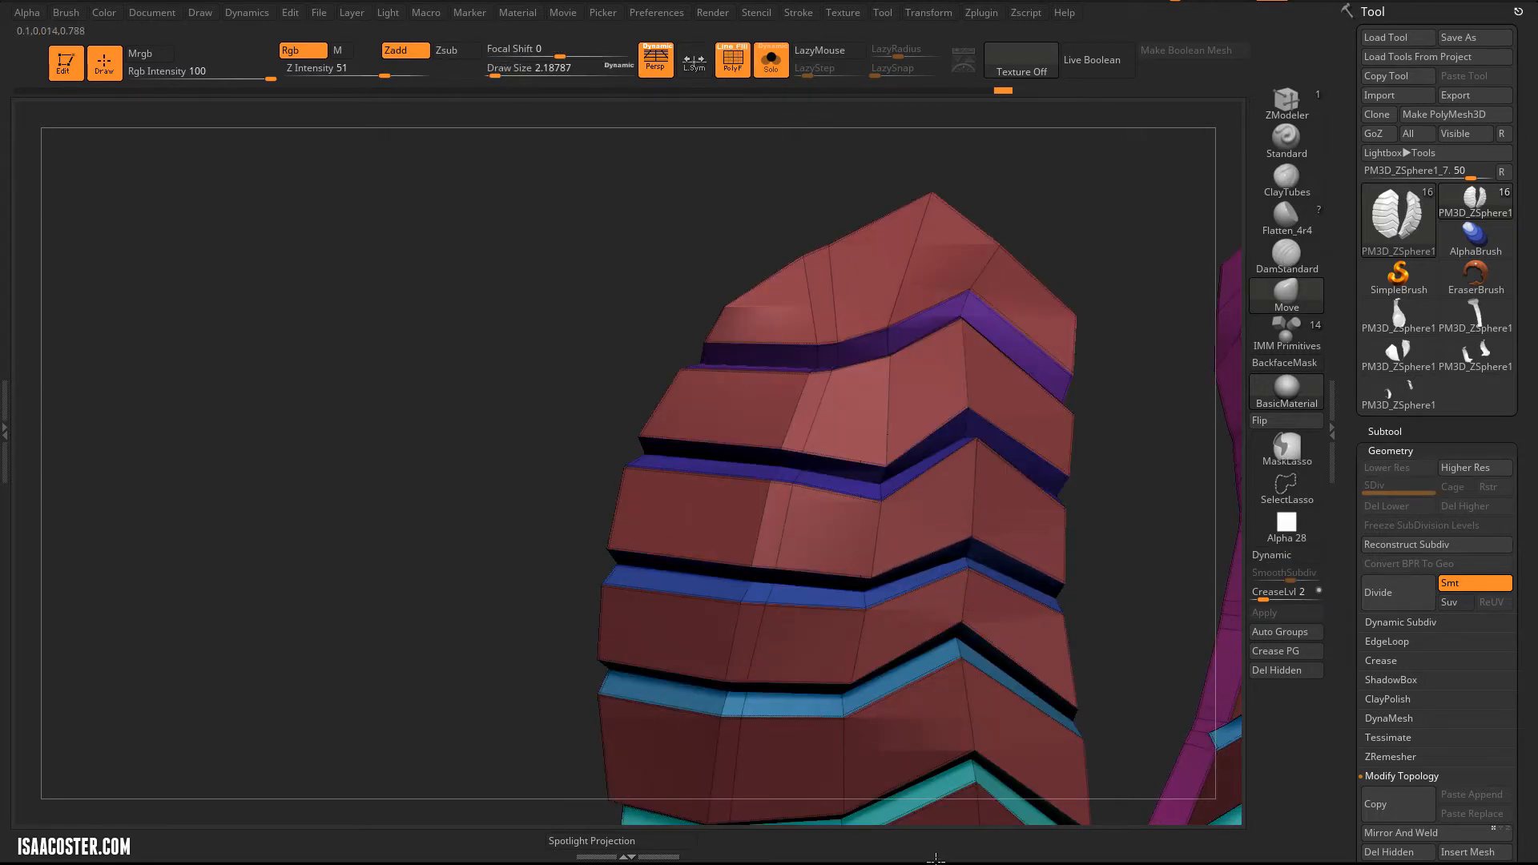
pyautogui.hotkey('shift', 'f')
pyautogui.press('d')
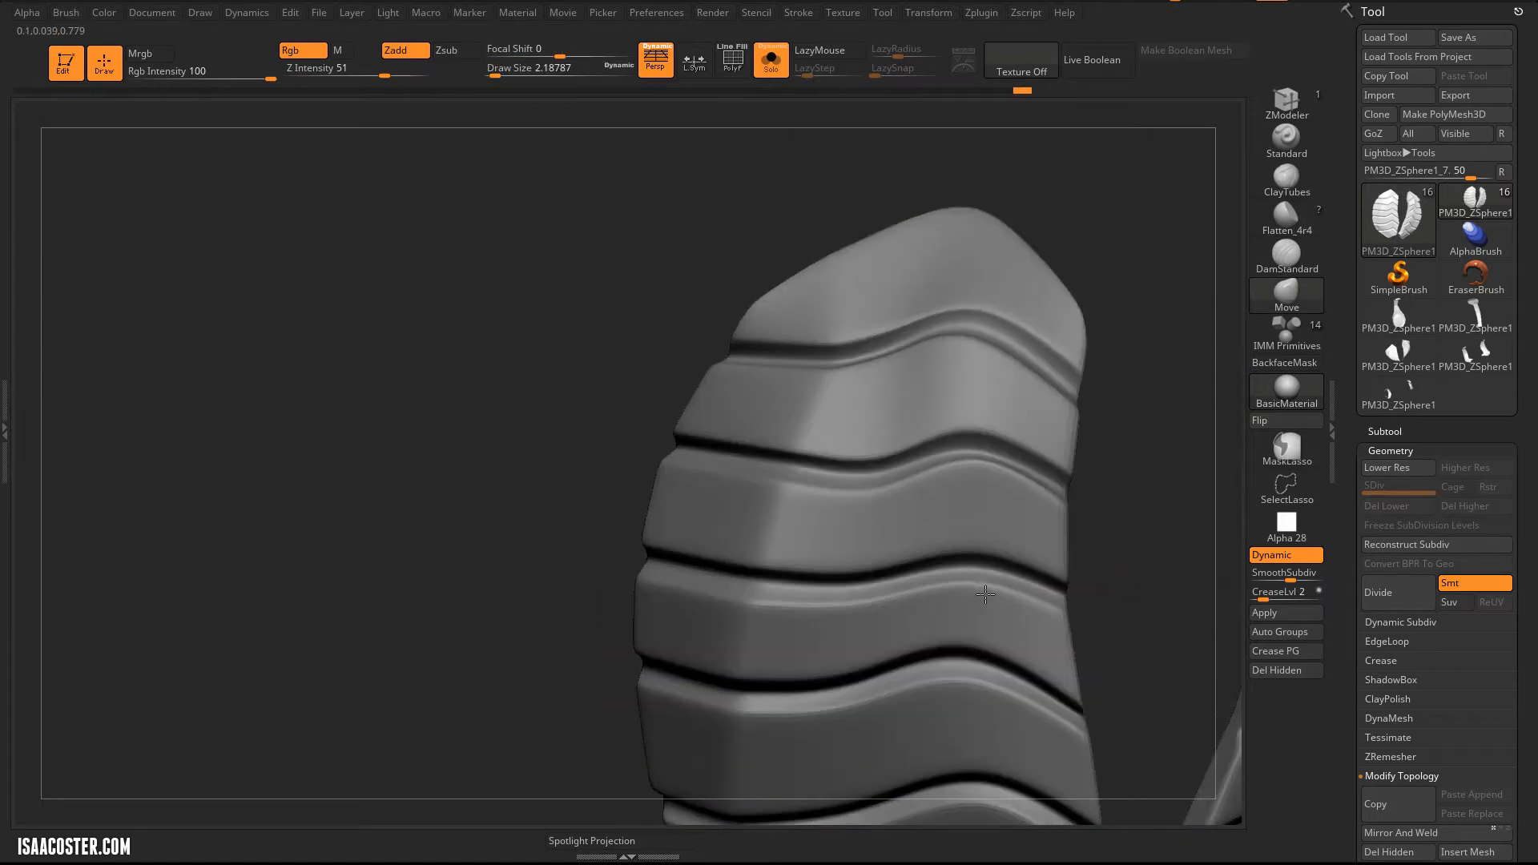
pyautogui.press('s')
pyautogui.moveTo(992, 593); pyautogui.dragTo(1003, 591)
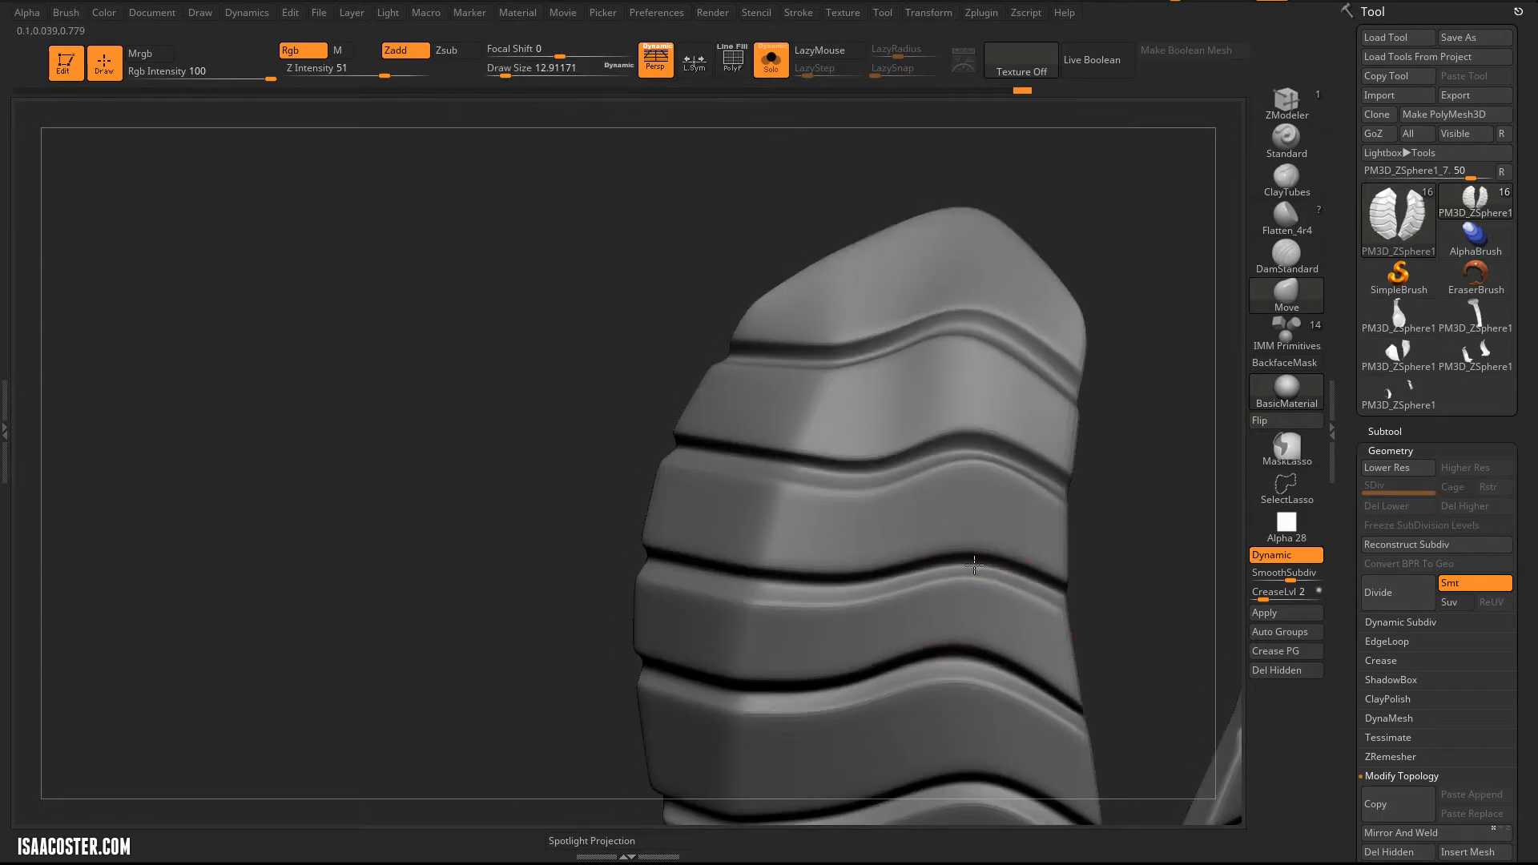
# Step: Pull the upper ribs' wave crests into shape from the side with the Move brush at a draw size of about 25
pyautogui.moveTo(481, 568)
pyautogui.mouseDown()
pyautogui.moveTo(412, 326)
pyautogui.moveTo(437, 315)
pyautogui.moveTo(436, 429)
pyautogui.moveTo(412, 429)
pyautogui.moveTo(849, 340)
pyautogui.mouseUp()
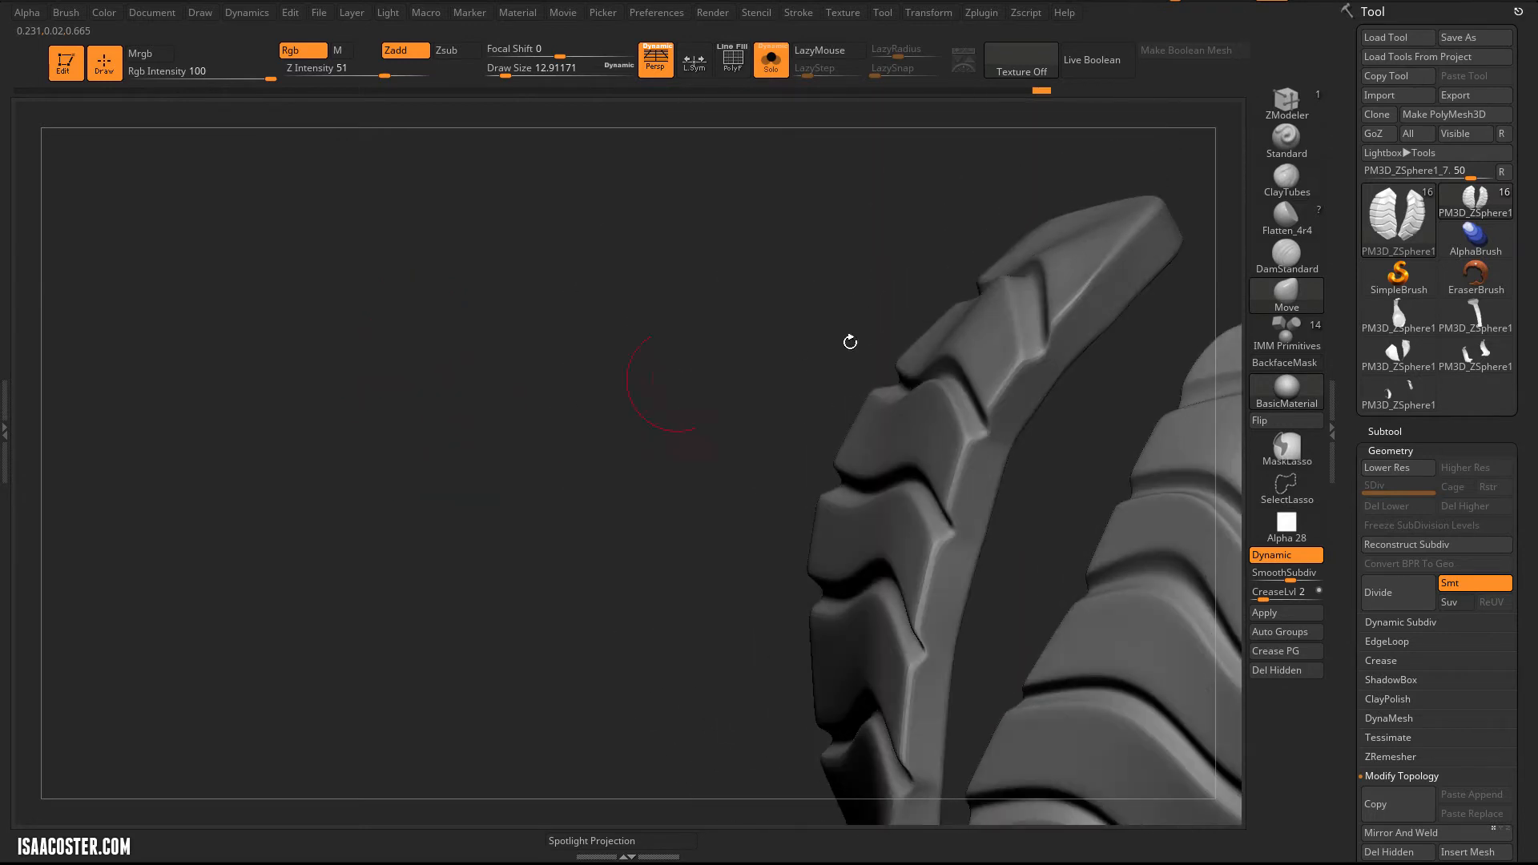
pyautogui.press('s')
pyautogui.moveTo(956, 282); pyautogui.dragTo(1003, 244)
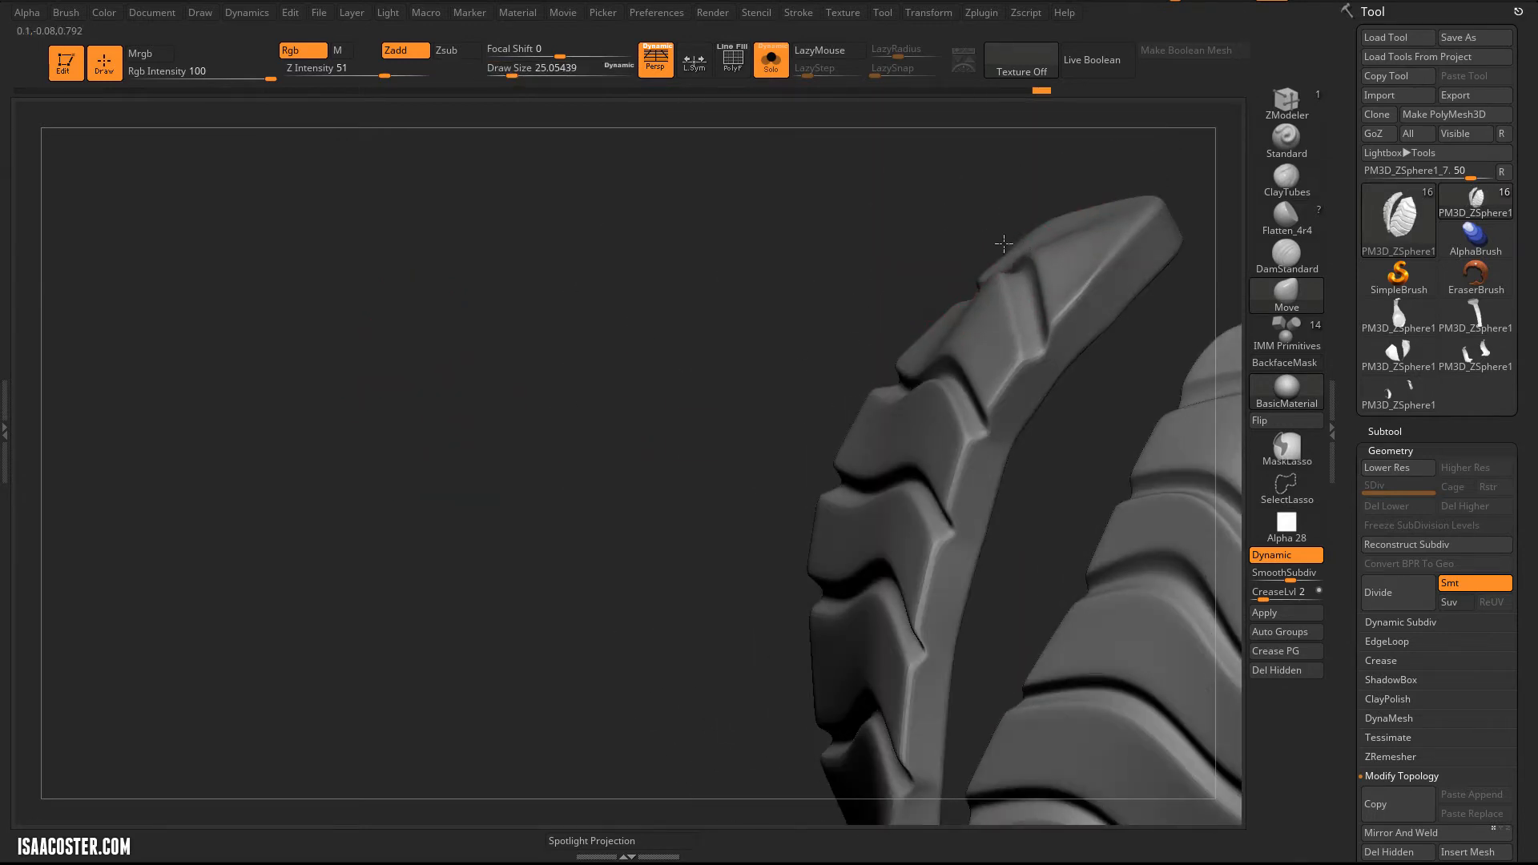
pyautogui.moveTo(950, 367); pyautogui.dragTo(897, 346)
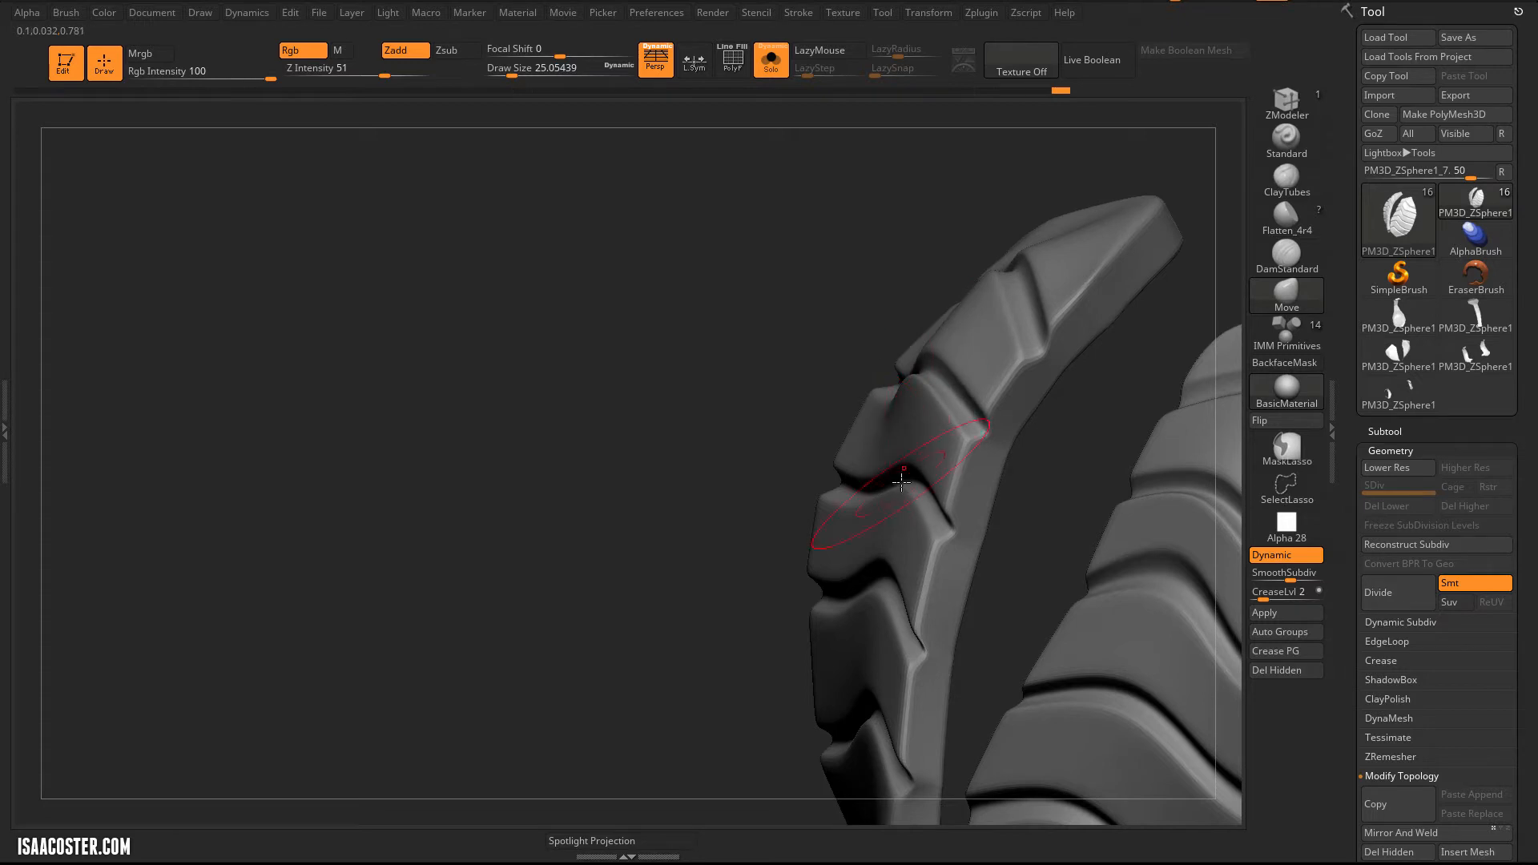
pyautogui.moveTo(898, 479); pyautogui.dragTo(876, 475)
pyautogui.moveTo(718, 445)
pyautogui.keyDown('alt'); pyautogui.mouseDown()
pyautogui.moveTo(671, 303)
pyautogui.moveTo(825, 420)
pyautogui.mouseUp(); pyautogui.keyUp('alt')
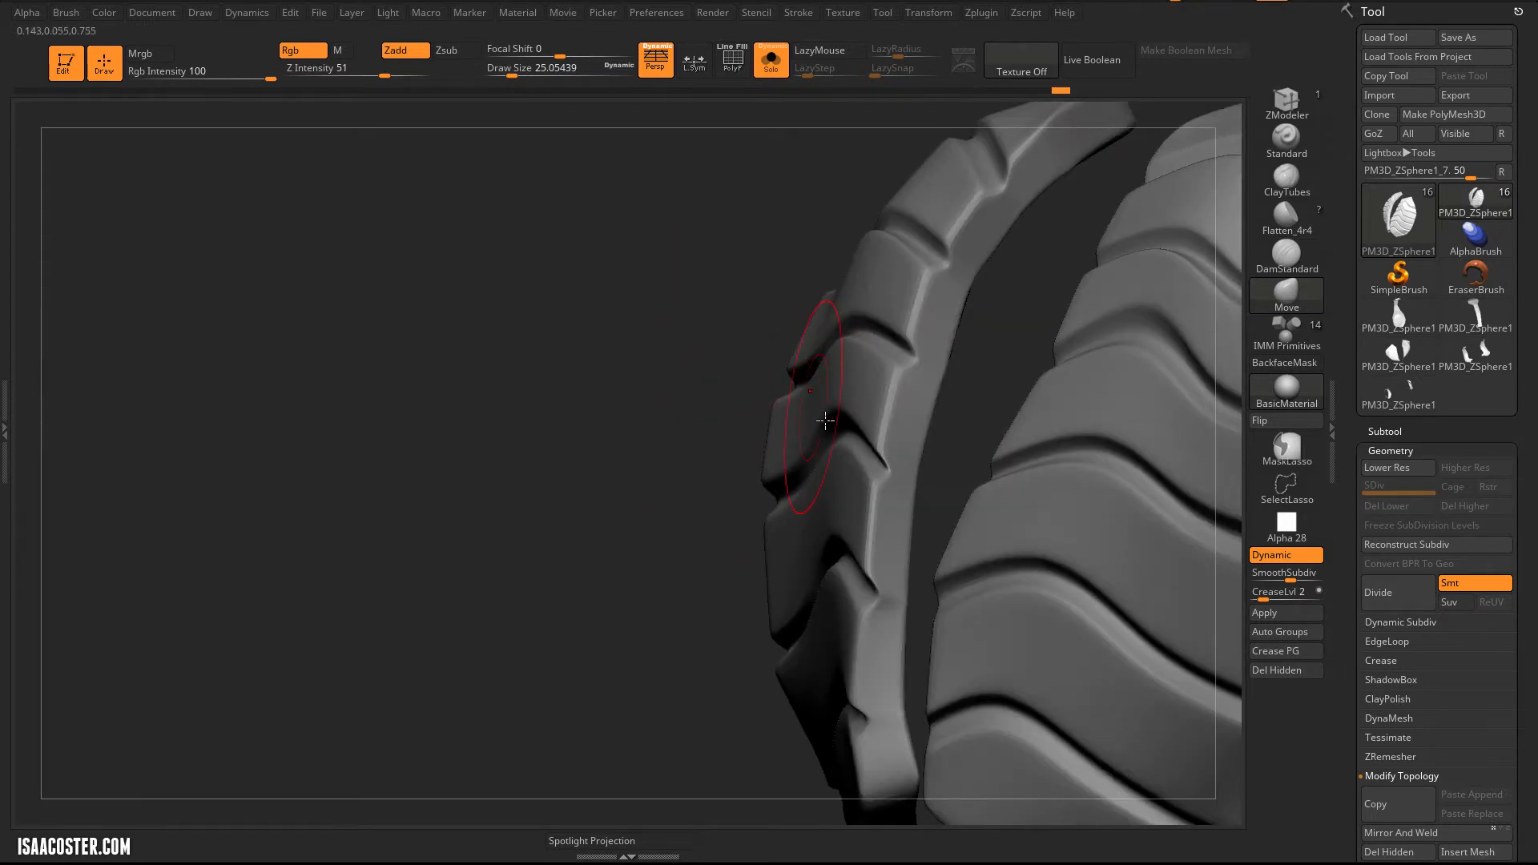
# Step: Touch up an upper rib's crest with the Move brush at a draw size of about 7 and show the whole creature again
pyautogui.moveTo(676, 395); pyautogui.dragTo(505, 405)
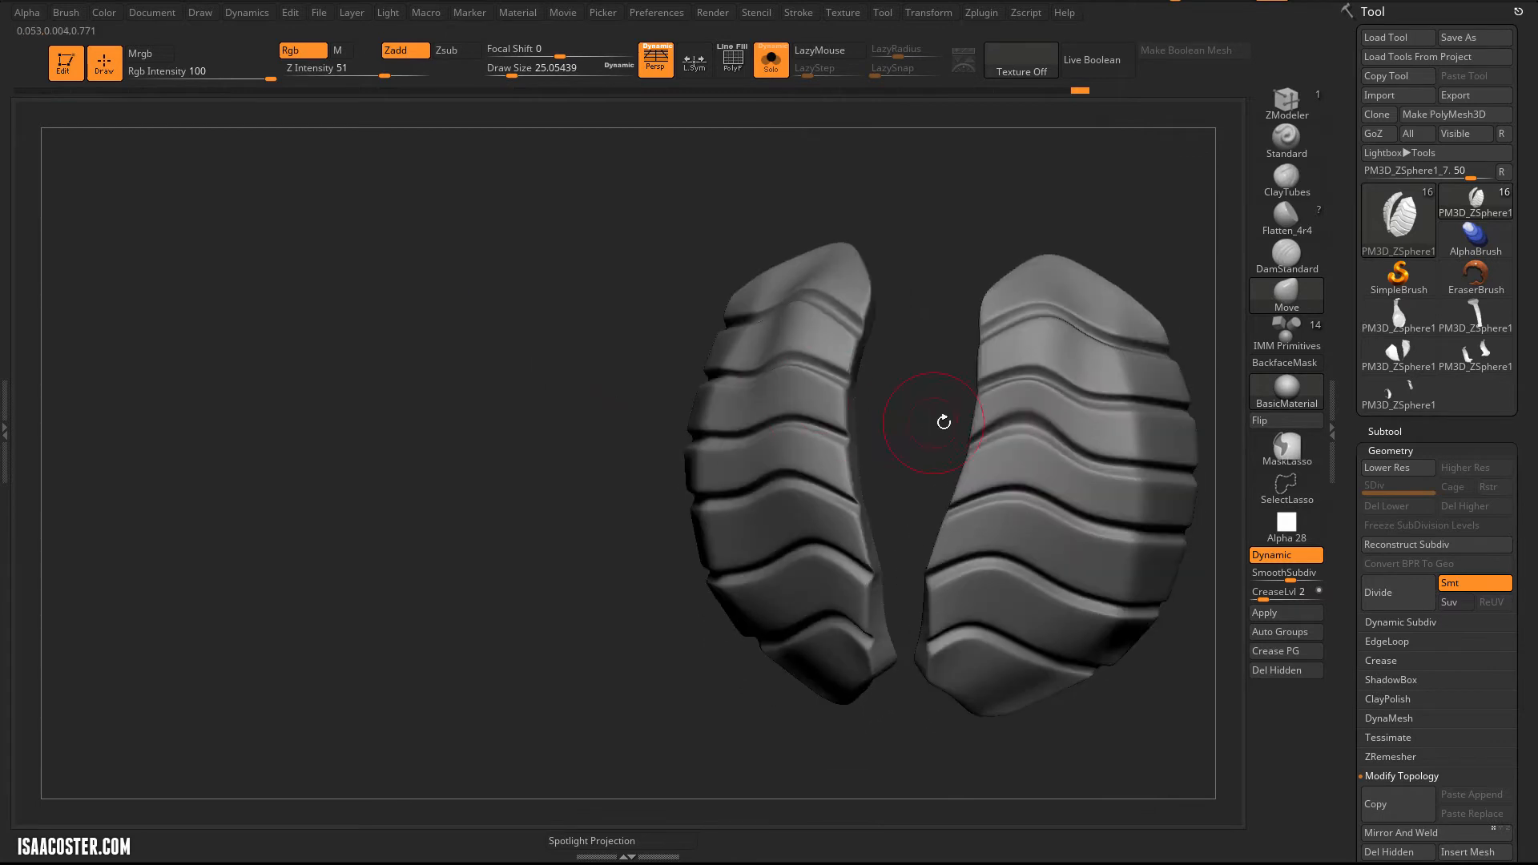
pyautogui.press('[')
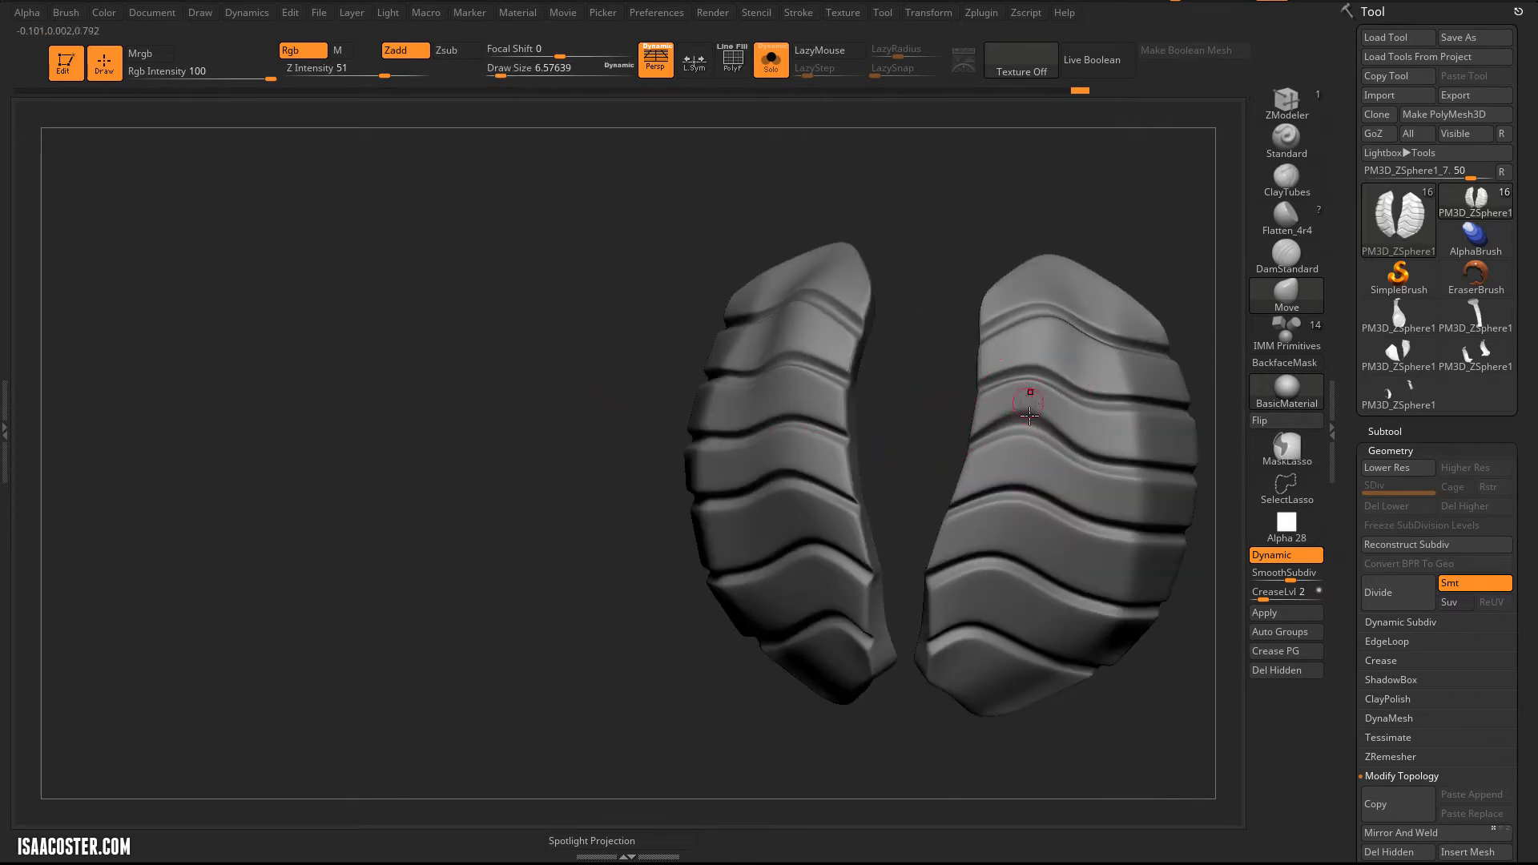
pyautogui.moveTo(891, 254); pyautogui.dragTo(800, 126)
pyautogui.click(771, 60)
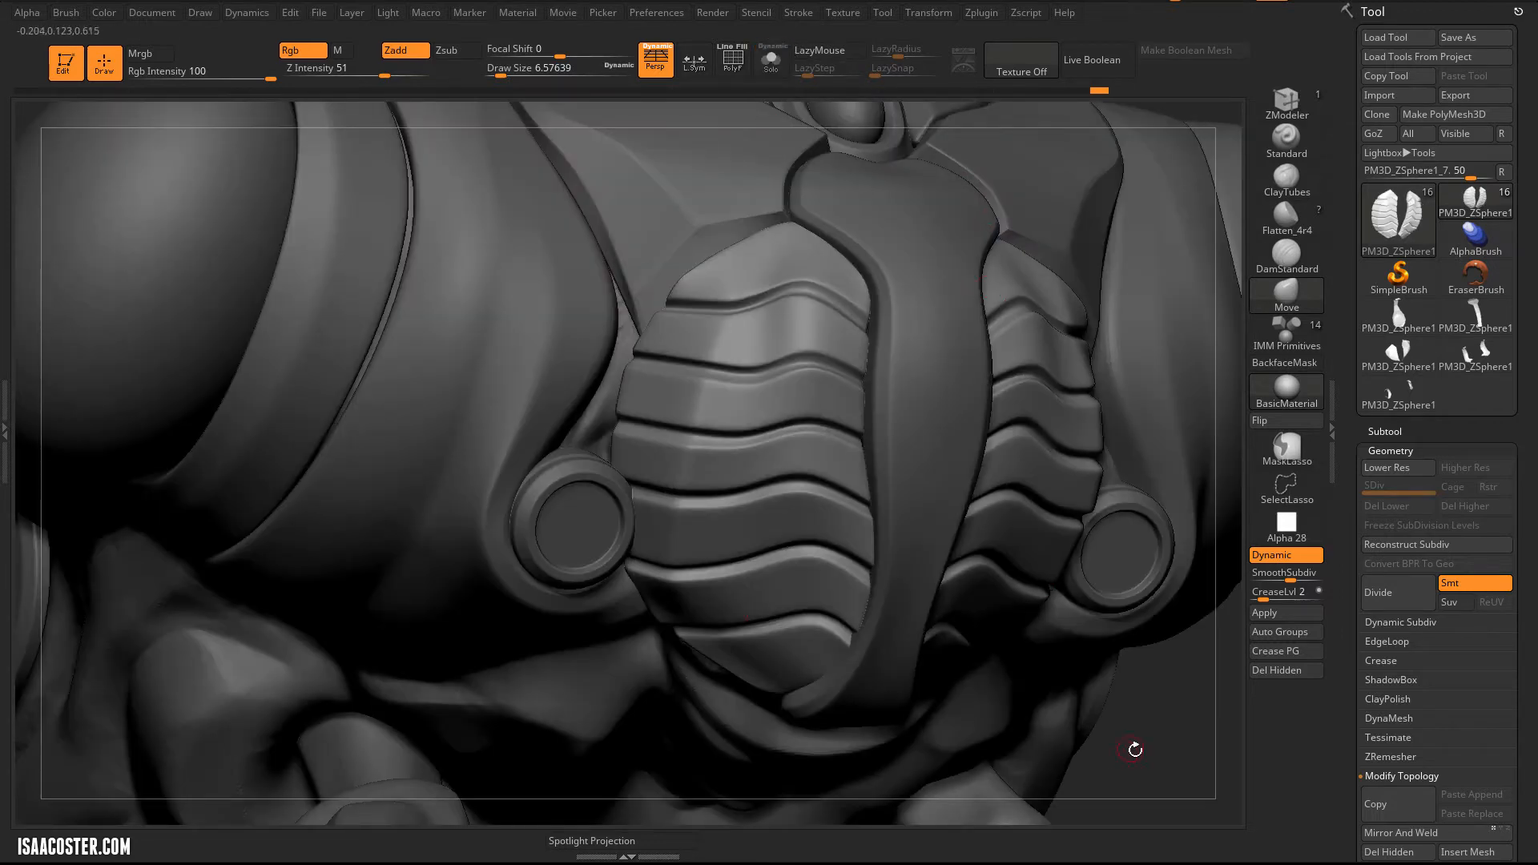
# Step: Adjust the ribbed plates' lower inner end beside the central band with the Move brush at a draw size of about 51
pyautogui.moveTo(1135, 750)
pyautogui.mouseDown()
pyautogui.moveTo(972, 567)
pyautogui.moveTo(1017, 508)
pyautogui.moveTo(1037, 519)
pyautogui.mouseUp()
pyautogui.press('s')
pyautogui.moveTo(967, 525); pyautogui.dragTo(955, 532)
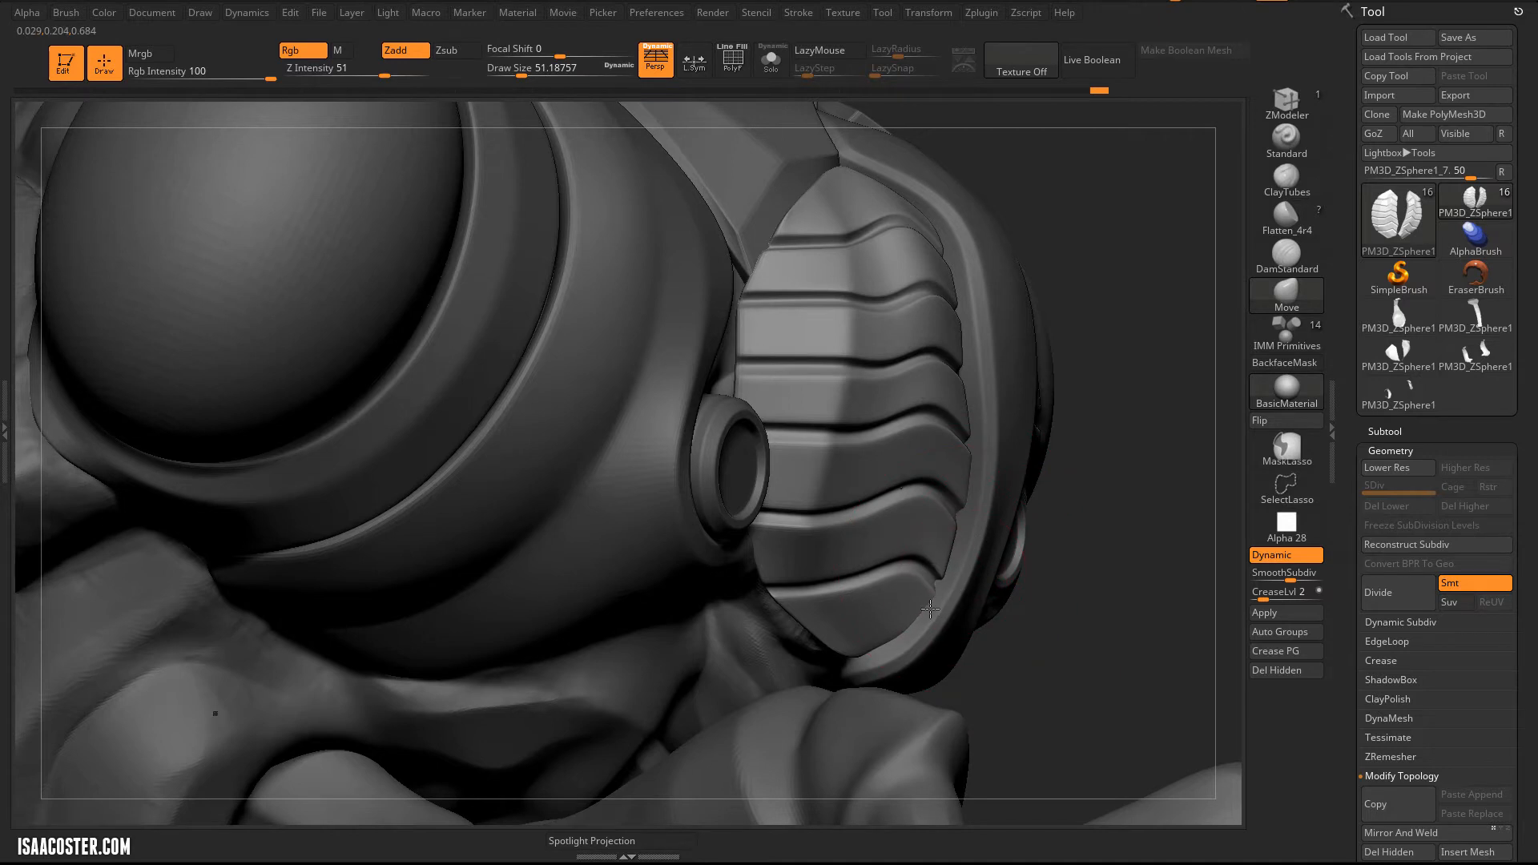
pyautogui.moveTo(930, 608); pyautogui.dragTo(931, 614)
pyautogui.moveTo(1037, 673); pyautogui.dragTo(953, 658)
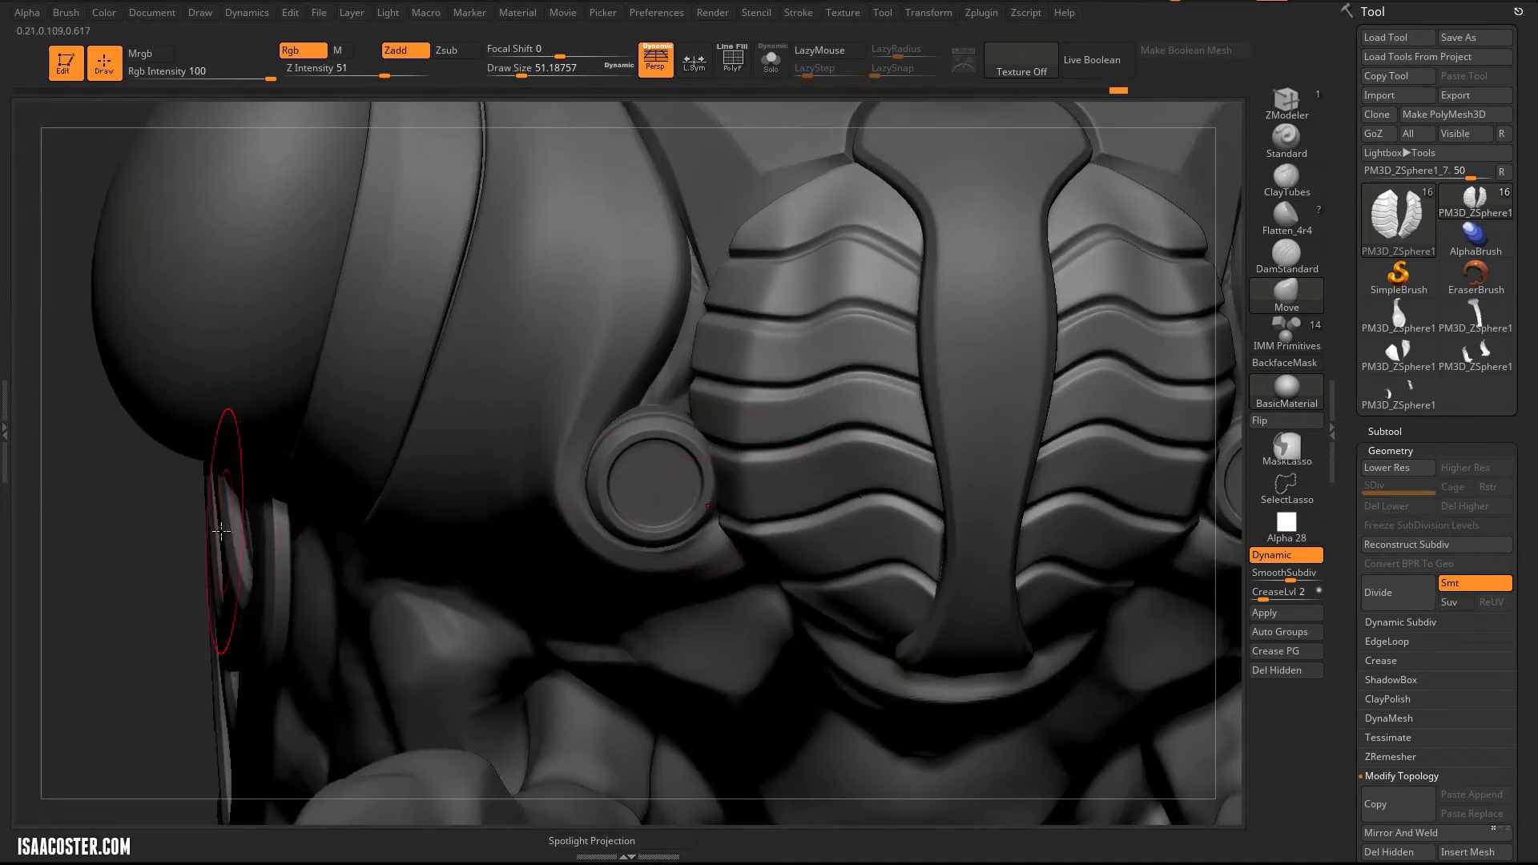
# Step: Select the 15_start base mesh and sculpt the gap between the round socket and ribbed plates with ClayTubes at a draw size of about 46
pyautogui.press('s')
pyautogui.moveTo(220, 531); pyautogui.dragTo(152, 532)
pyautogui.keyDown('alt'); pyautogui.click(689, 363); pyautogui.keyUp('alt')
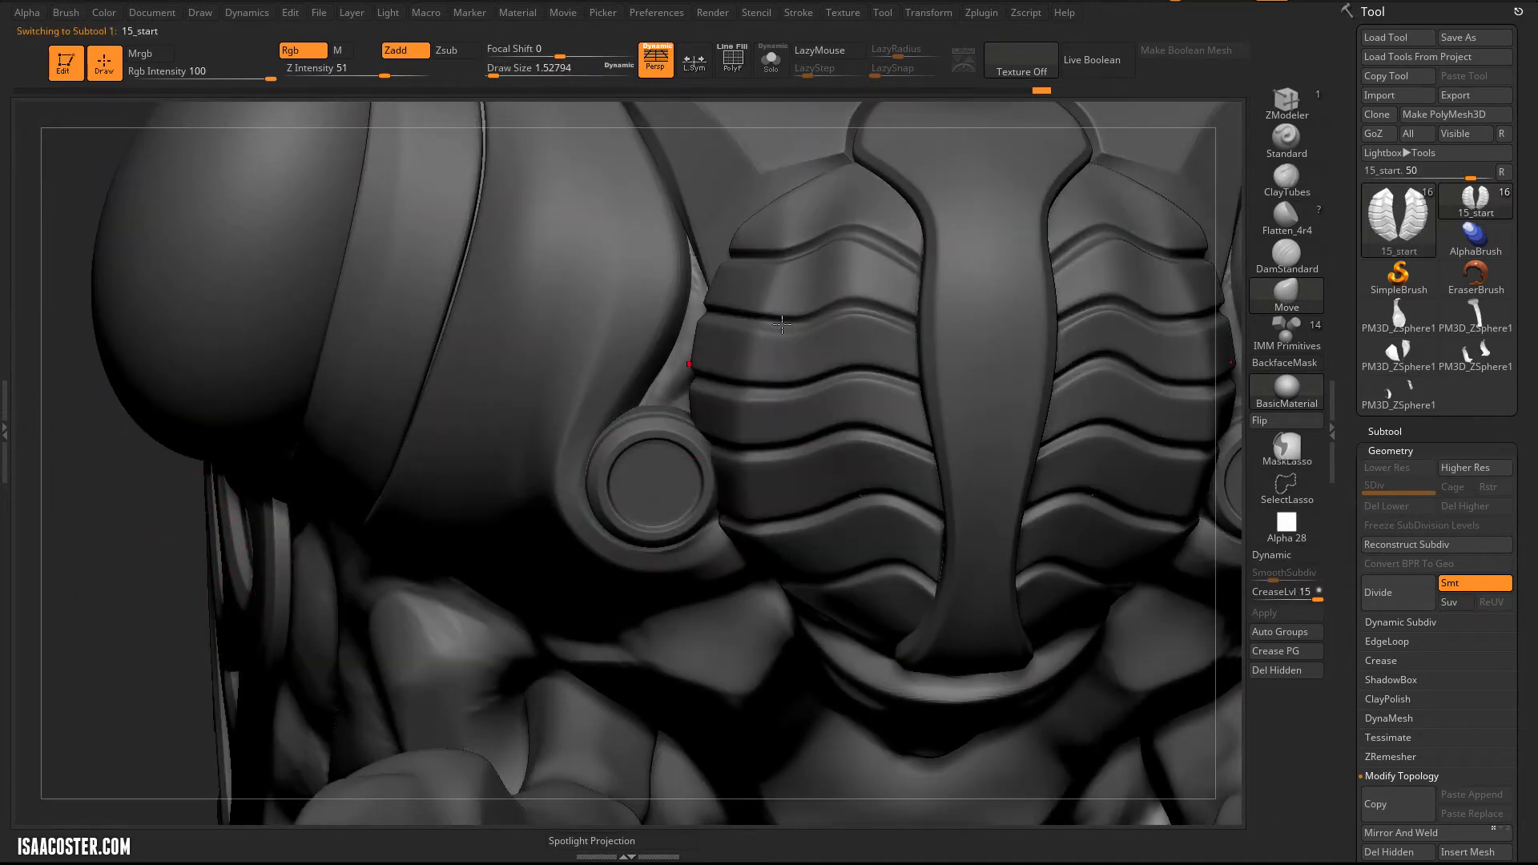
pyautogui.click(1282, 178)
pyautogui.press('s')
pyautogui.moveTo(645, 386); pyautogui.dragTo(672, 386)
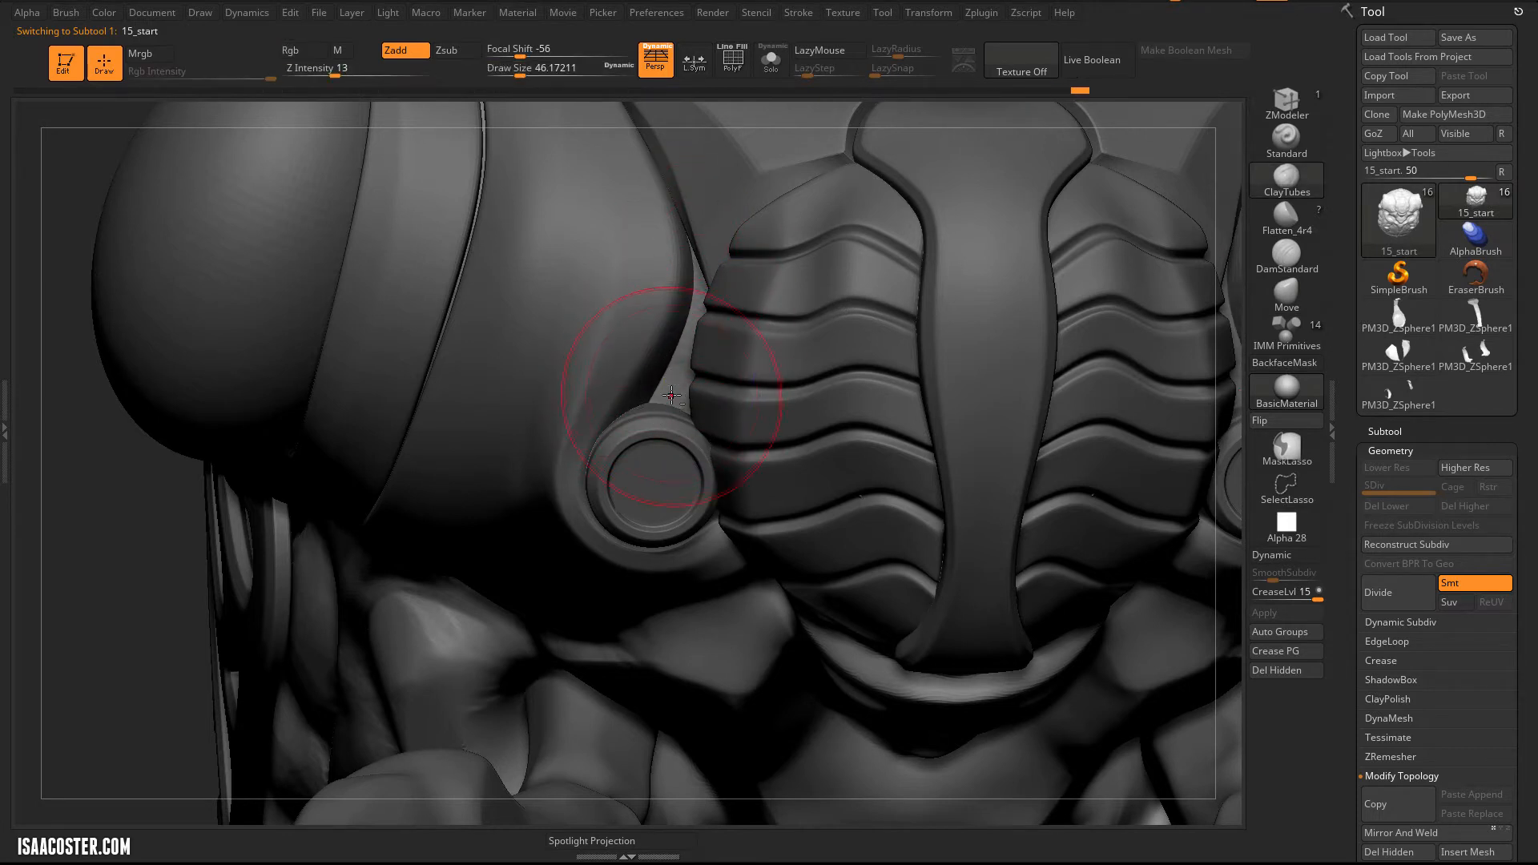
# Step: Reselect the ribbed plates and set the Move brush to a draw size of about 22
pyautogui.moveTo(109, 600)
pyautogui.keyDown('alt'); pyautogui.mouseDown()
pyautogui.moveTo(176, 525)
pyautogui.moveTo(296, 498)
pyautogui.mouseUp(); pyautogui.keyUp('alt')
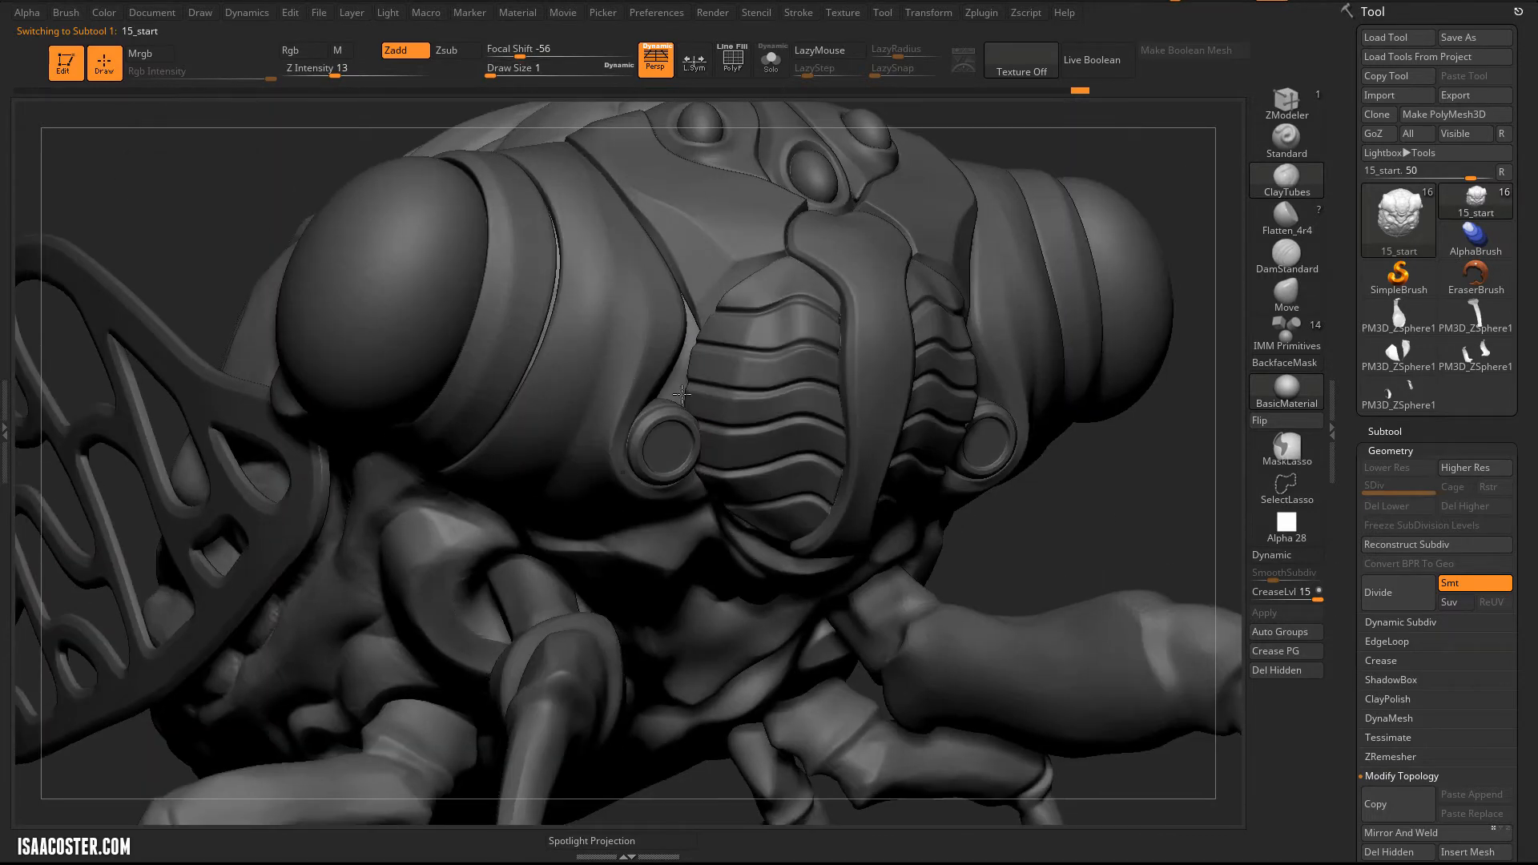
pyautogui.moveTo(1170, 464)
pyautogui.keyDown('shift'); pyautogui.mouseDown()
pyautogui.moveTo(1116, 532)
pyautogui.moveTo(1103, 500)
pyautogui.moveTo(1092, 577)
pyautogui.moveTo(1082, 565)
pyautogui.mouseUp(); pyautogui.keyUp('shift')
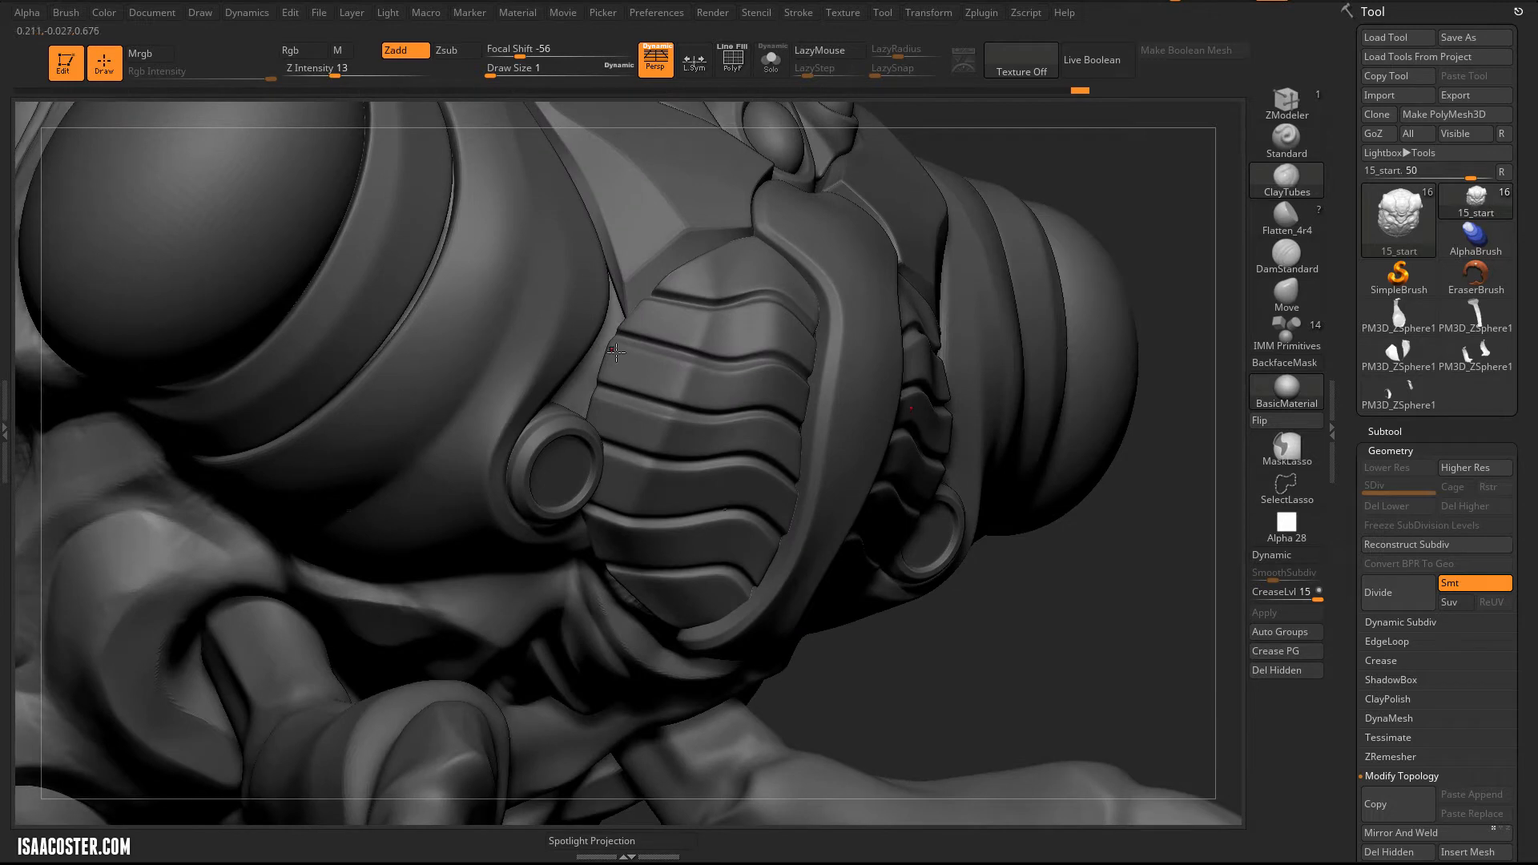
pyautogui.keyDown('alt'); pyautogui.click(609, 350); pyautogui.keyUp('alt')
pyautogui.click(1280, 308)
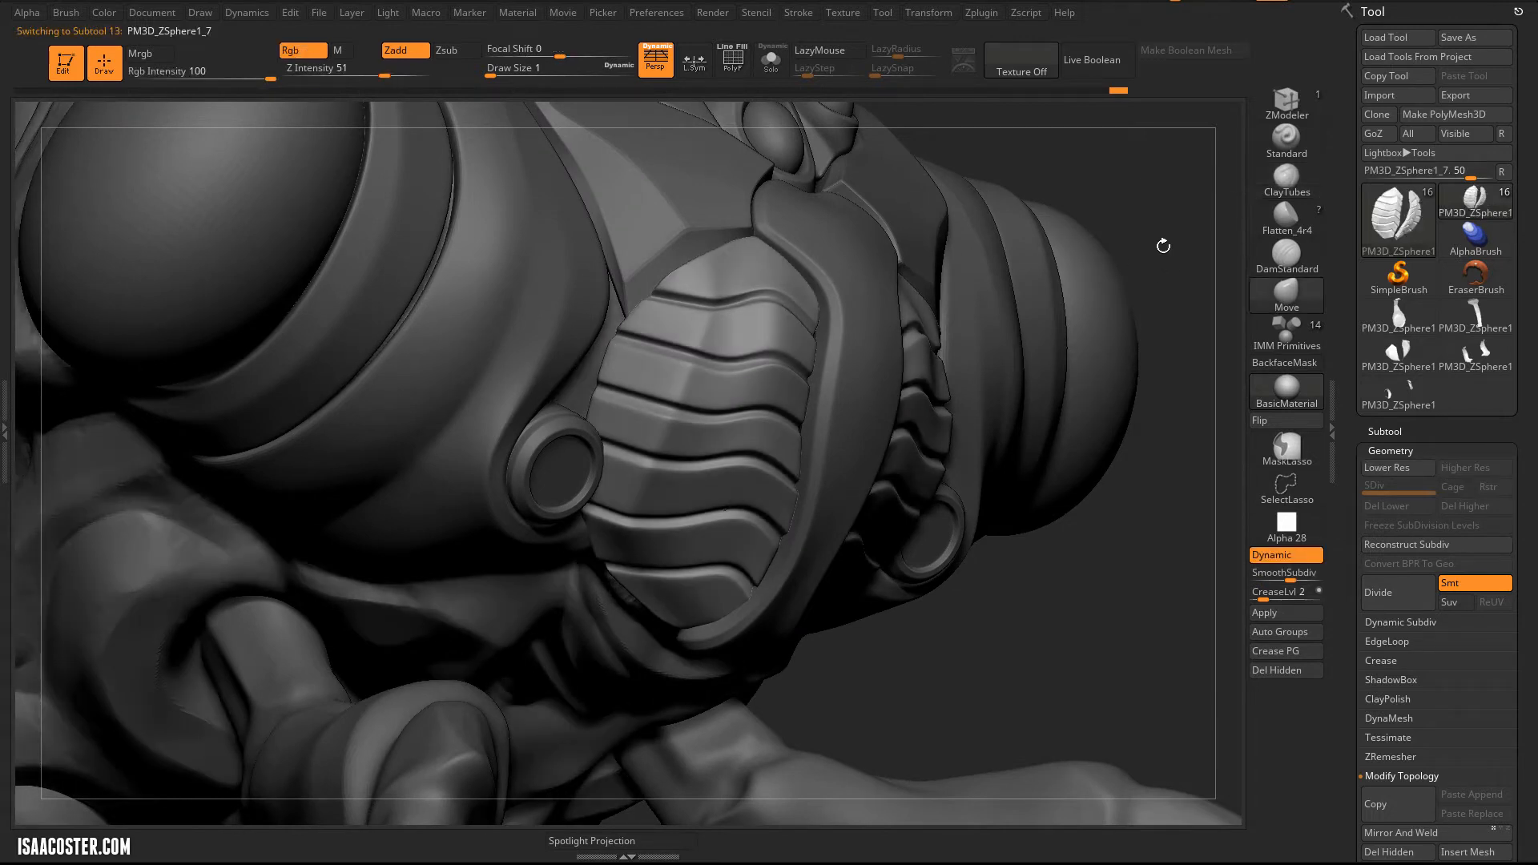
pyautogui.moveTo(1092, 182); pyautogui.dragTo(953, 192)
pyautogui.press('s')
pyautogui.moveTo(644, 372); pyautogui.dragTo(683, 372)
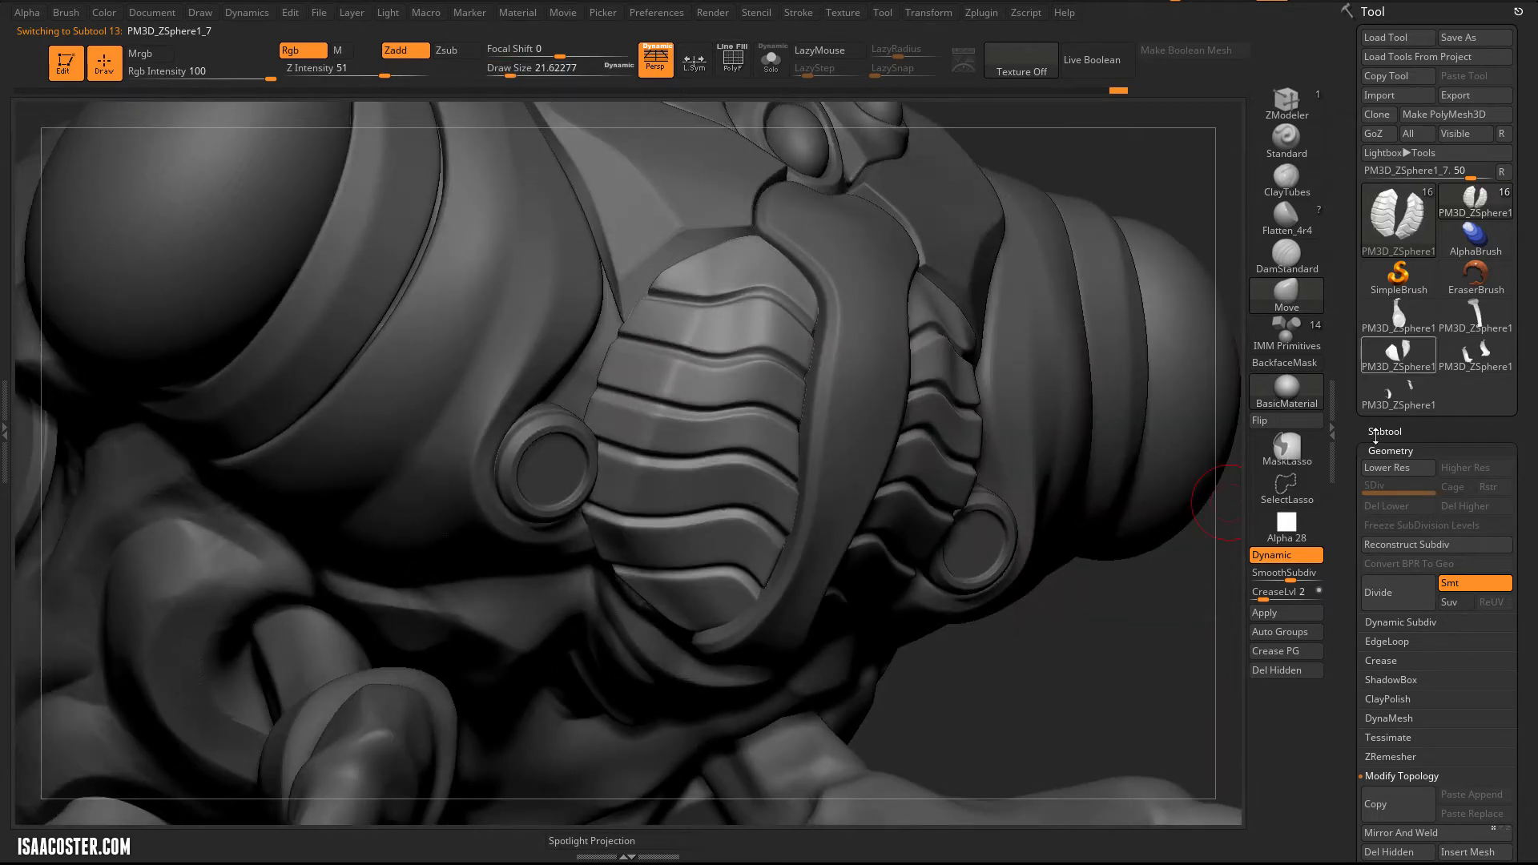
# Step: Select the ZSphere1 subtool, move it to the end of the subtool list and enable Edit Topology
pyautogui.click(1376, 432)
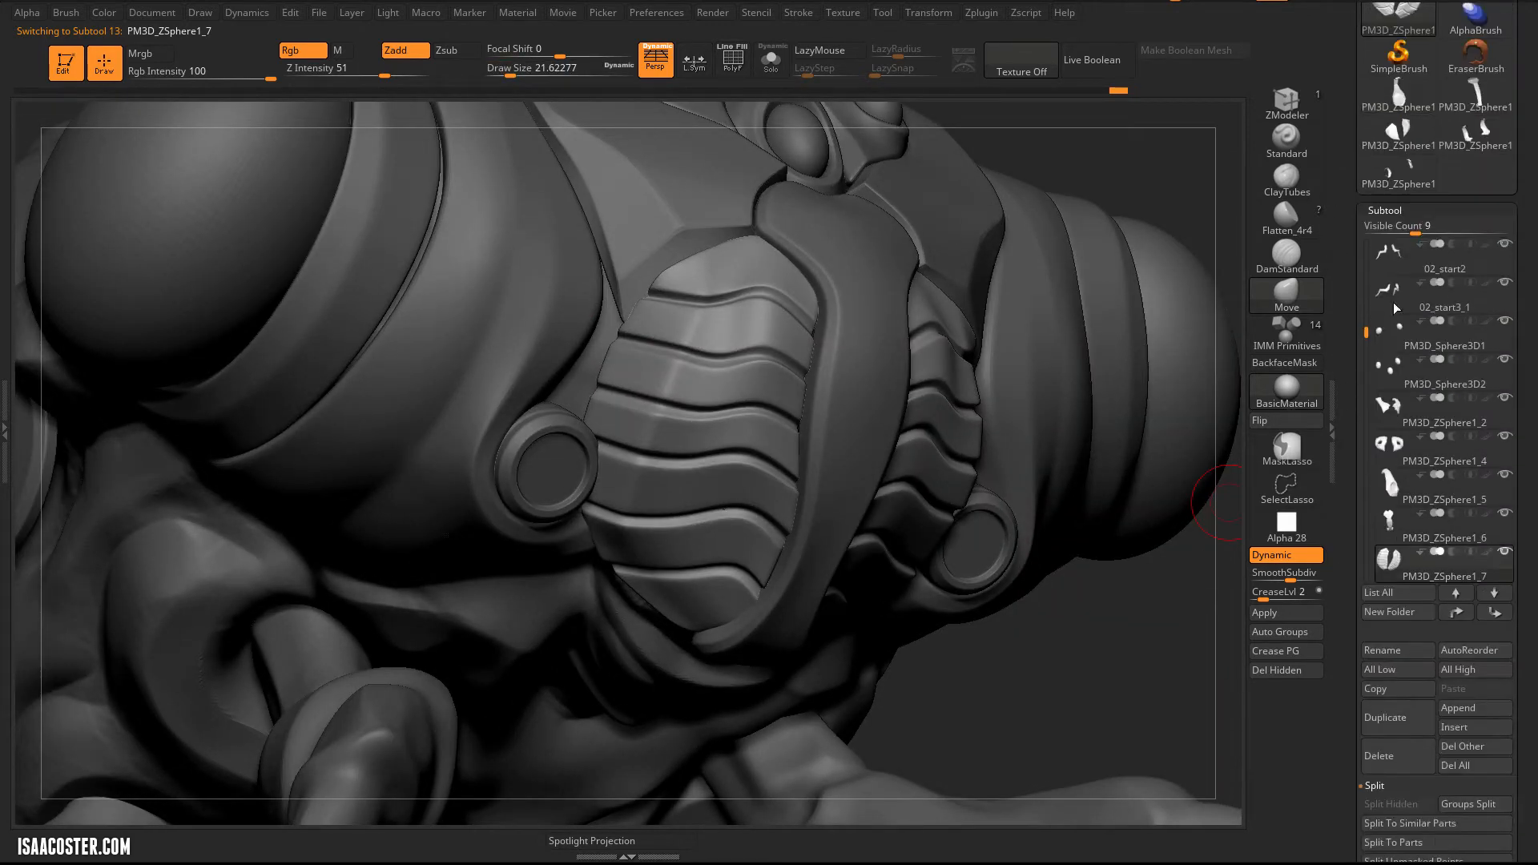
pyautogui.moveTo(1366, 333); pyautogui.dragTo(1367, 439)
pyautogui.click(1390, 403)
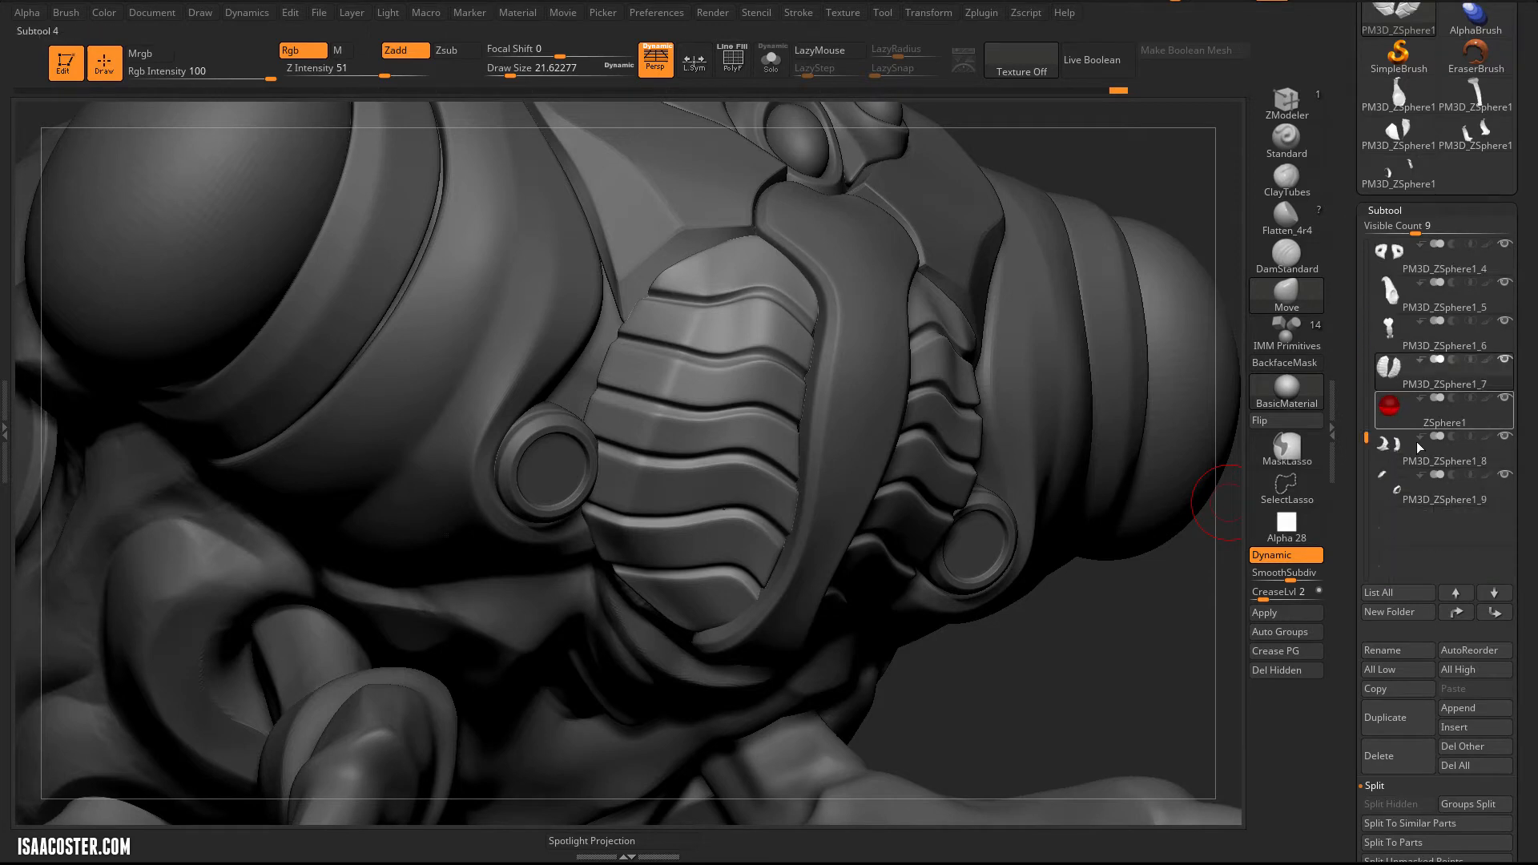
pyautogui.keyDown('shift'); pyautogui.click(1496, 614); pyautogui.keyUp('shift')
pyautogui.moveTo(1068, 676)
pyautogui.mouseDown()
pyautogui.moveTo(1022, 709)
pyautogui.moveTo(932, 709)
pyautogui.moveTo(928, 685)
pyautogui.mouseUp()
pyautogui.click(1137, 841)
# Step: Lay out a strip of topology quads between the ribbed plates and eye armour, above the round socket, at a draw size of about 2.6
pyautogui.press('[')
pyautogui.press('[')
pyautogui.moveTo(1098, 181)
pyautogui.mouseDown()
pyautogui.moveTo(1115, 167)
pyautogui.moveTo(986, 286)
pyautogui.moveTo(400, 349)
pyautogui.mouseUp()
pyautogui.press('s')
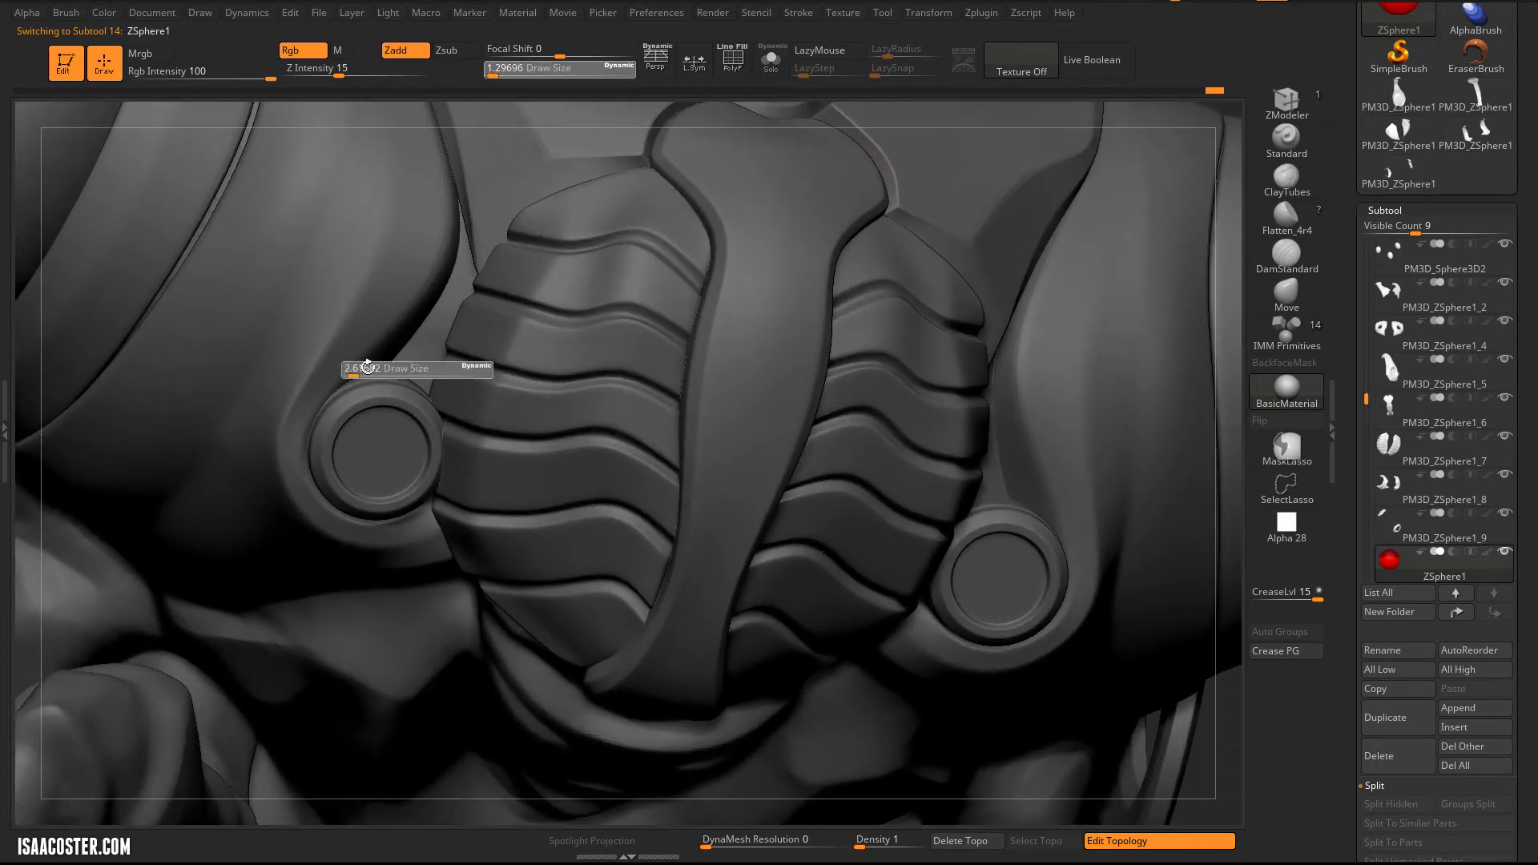
pyautogui.click(365, 367)
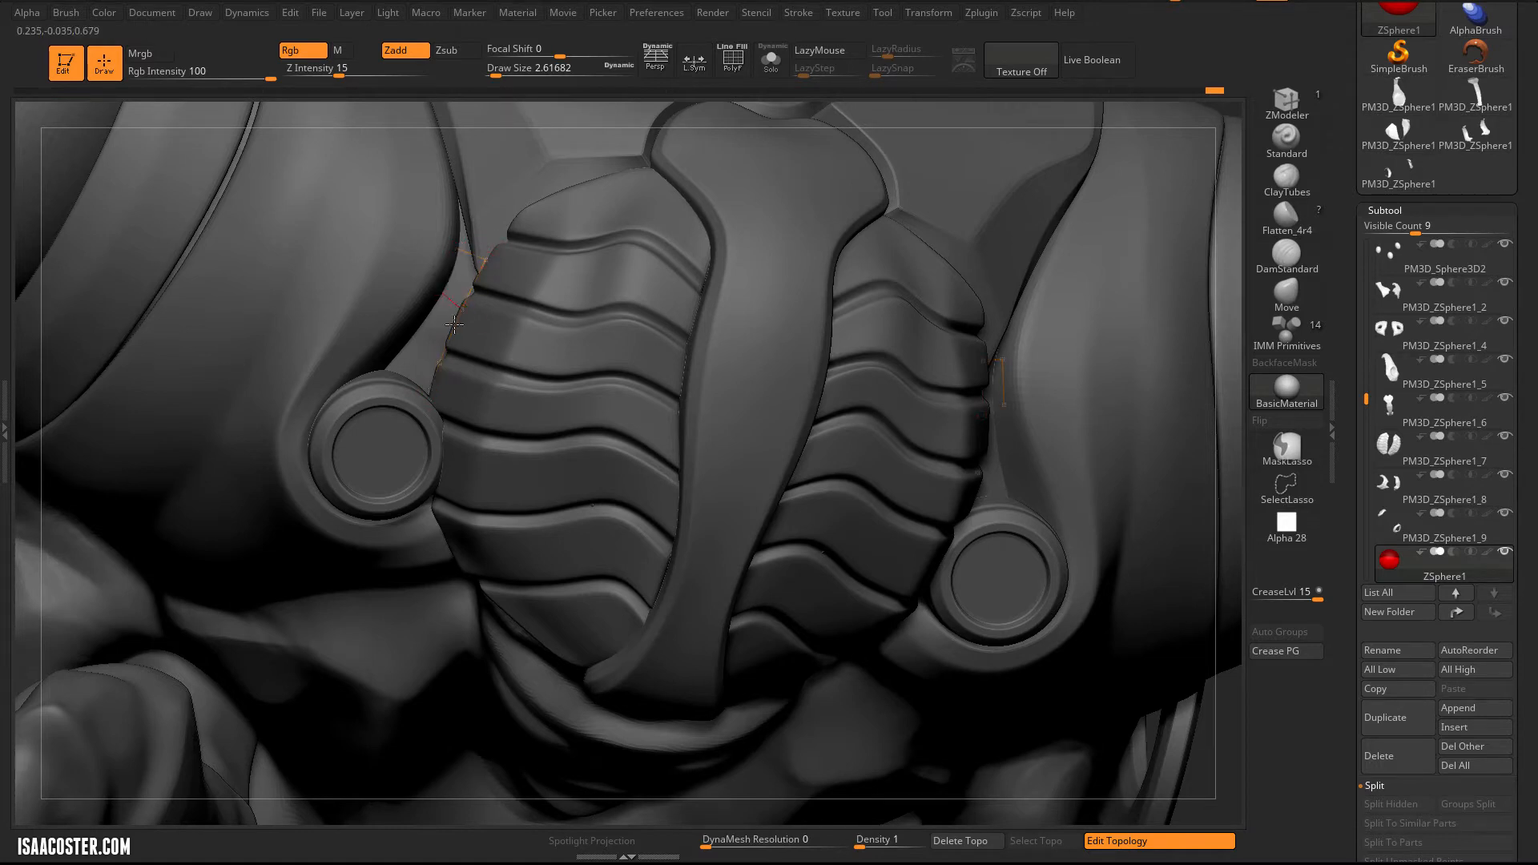
pyautogui.click(394, 339)
pyautogui.click(439, 363)
pyautogui.click(354, 379)
# Step: Isolate the topology strip with the polyframe on, close its lower end and return to the full head
pyautogui.click(733, 60)
pyautogui.click(771, 60)
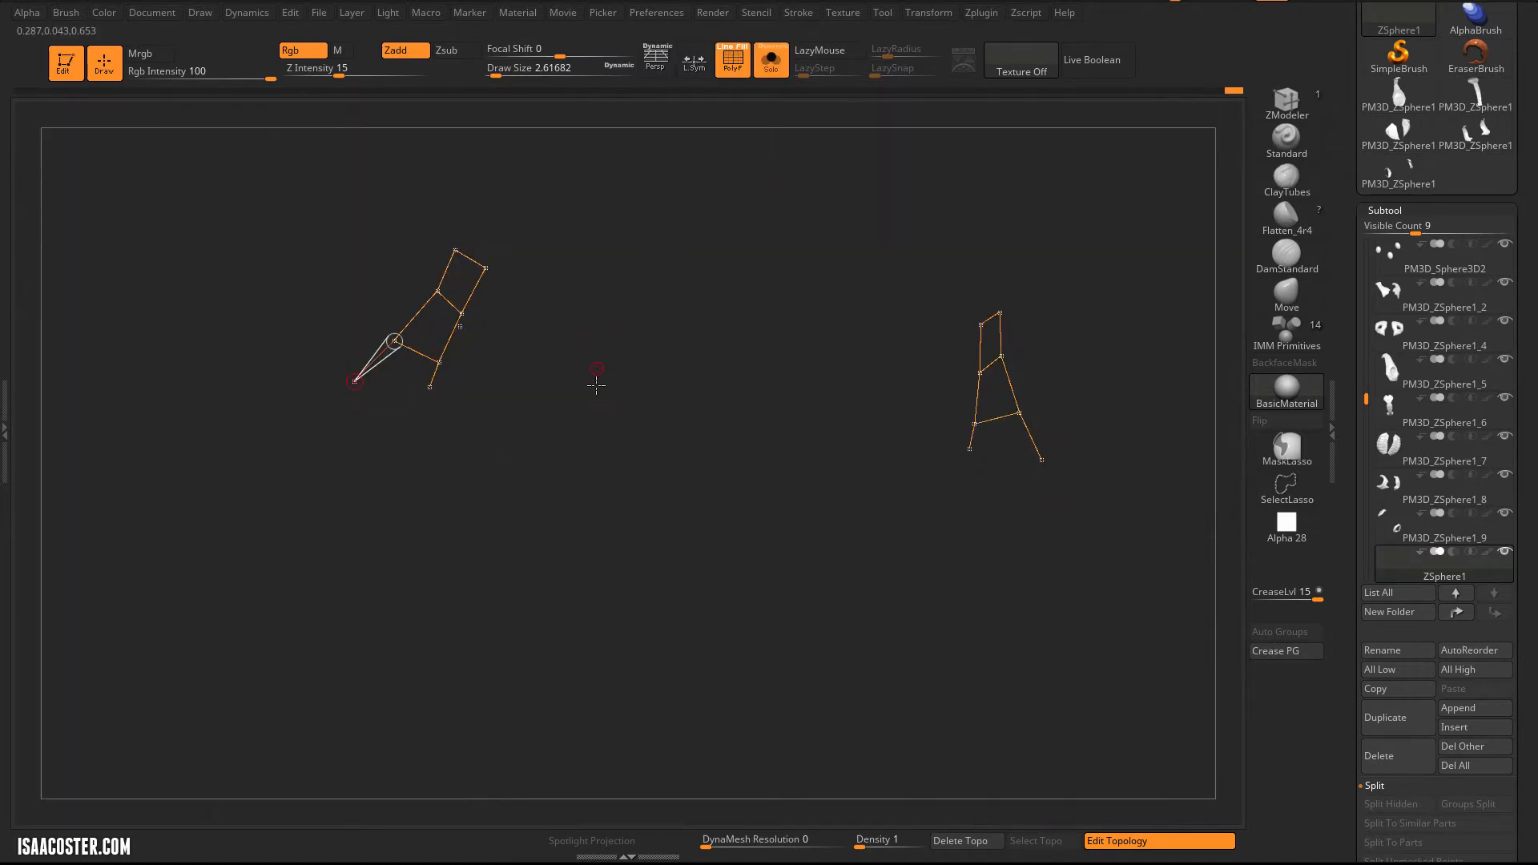
pyautogui.moveTo(596, 386)
pyautogui.mouseDown()
pyautogui.moveTo(458, 423)
pyautogui.moveTo(549, 419)
pyautogui.moveTo(632, 267)
pyautogui.mouseUp()
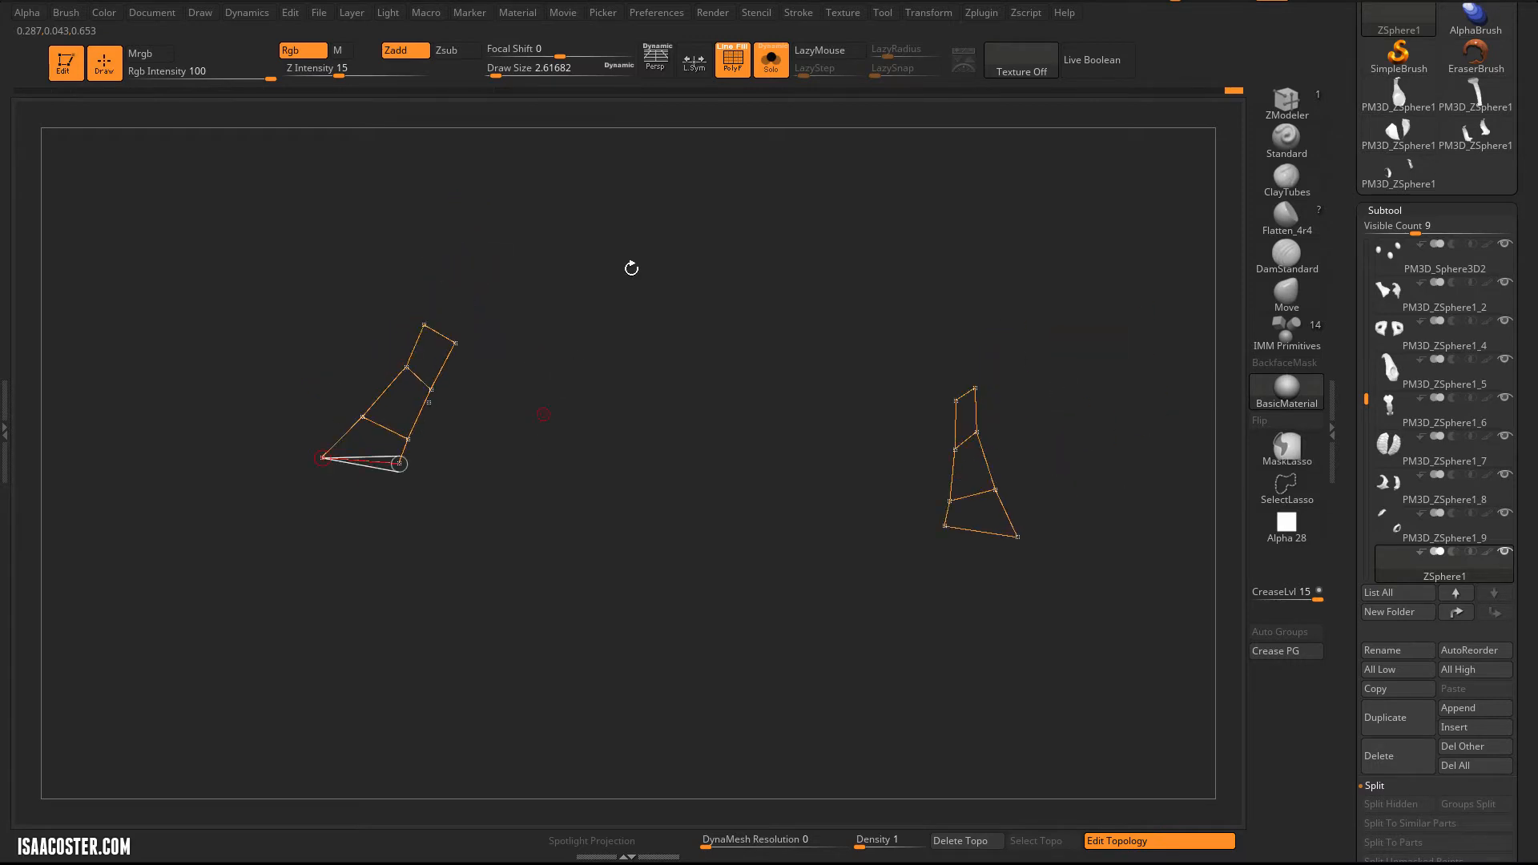
pyautogui.click(770, 60)
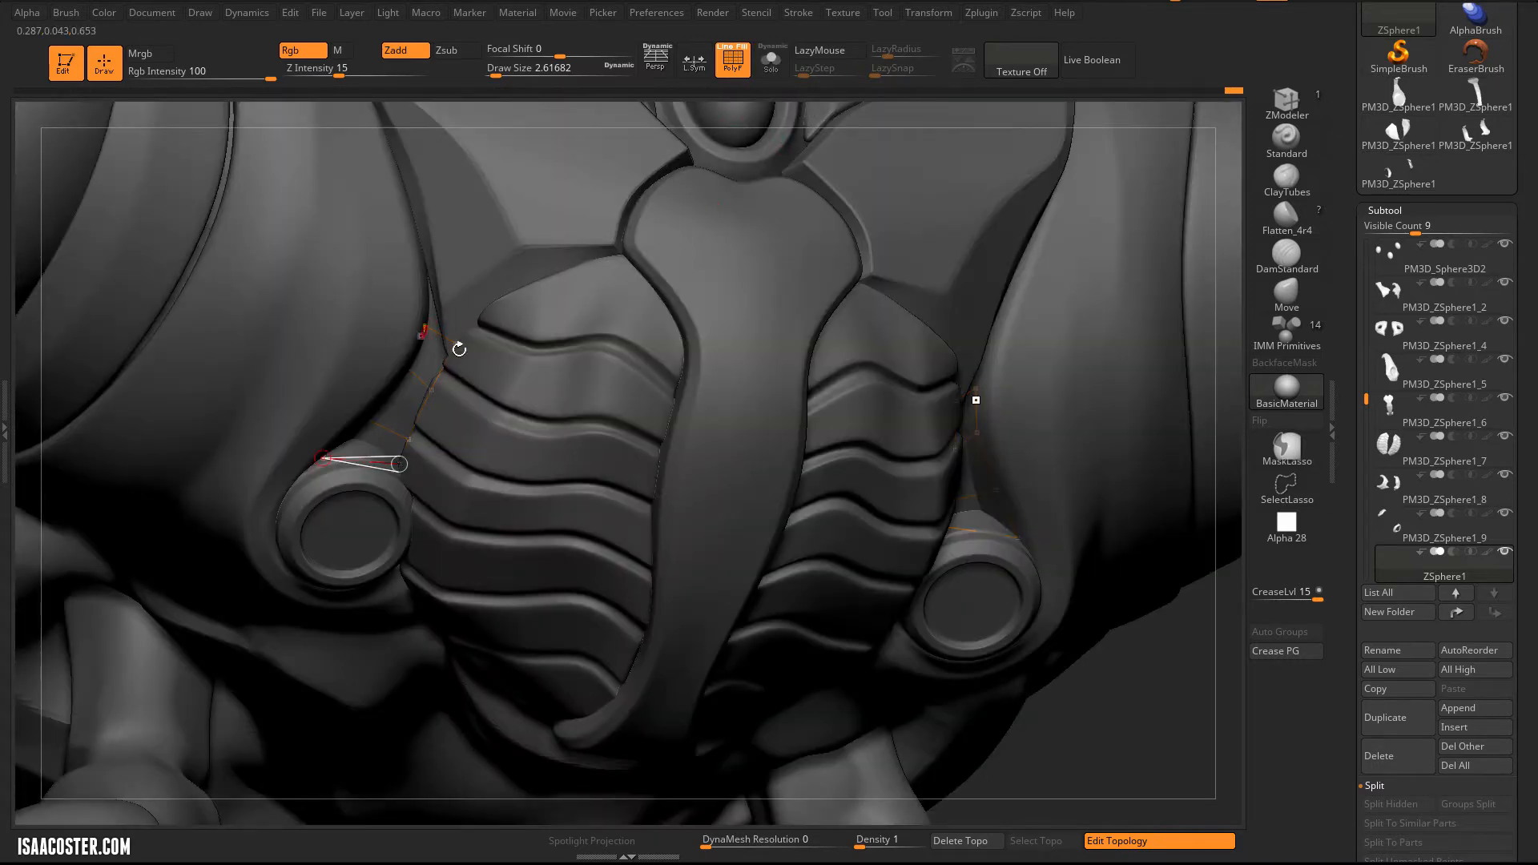
pyautogui.moveTo(1148, 734); pyautogui.dragTo(1109, 625)
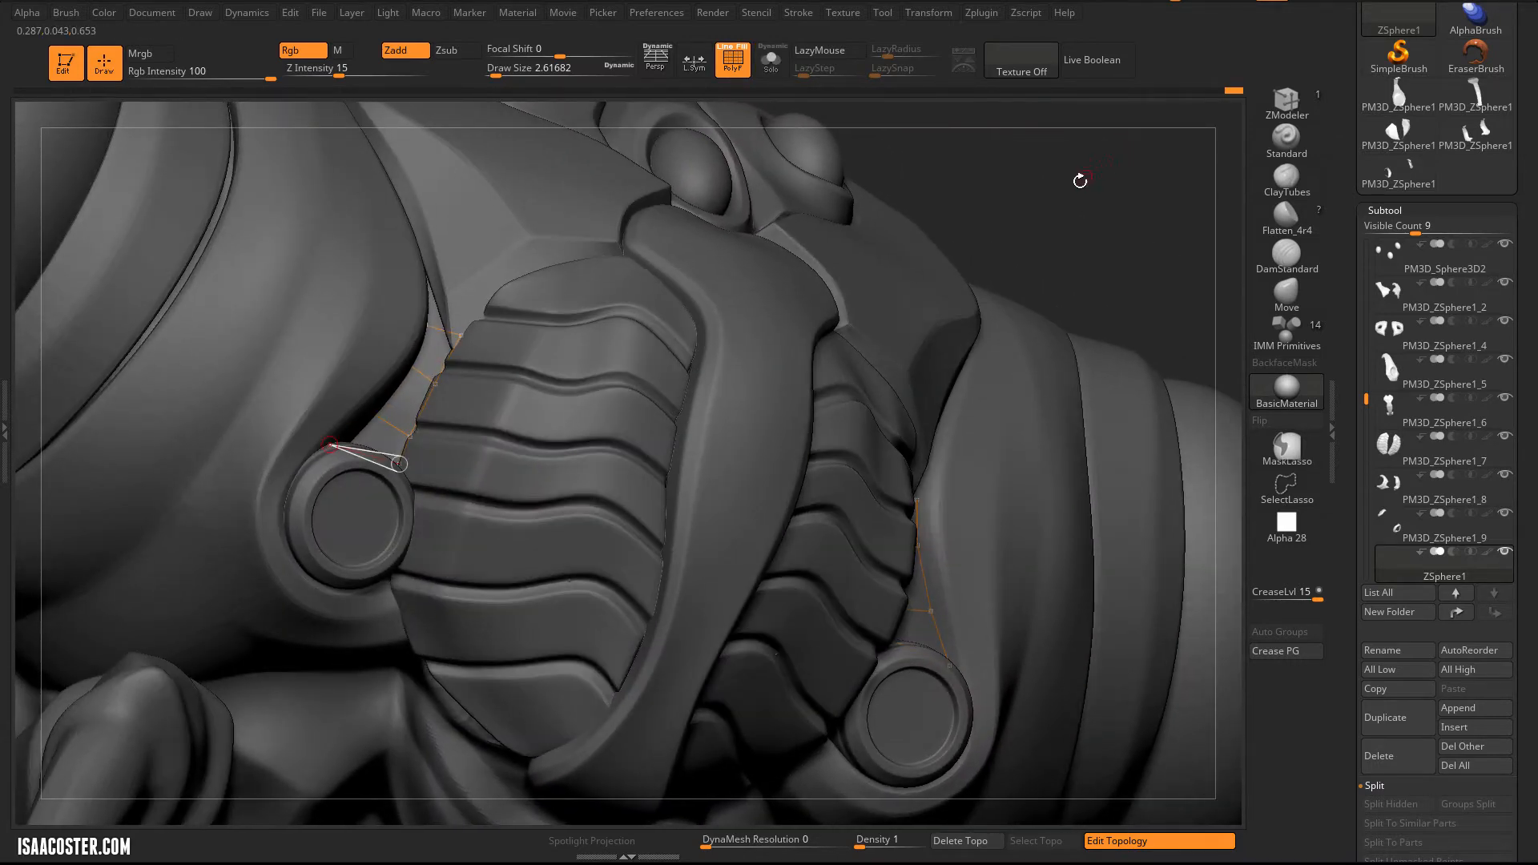
pyautogui.moveTo(1079, 180)
pyautogui.keyDown('alt'); pyautogui.mouseDown()
pyautogui.moveTo(1022, 267)
pyautogui.moveTo(979, 295)
pyautogui.moveTo(1036, 286)
pyautogui.moveTo(1000, 277)
pyautogui.mouseUp(); pyautogui.keyUp('alt')
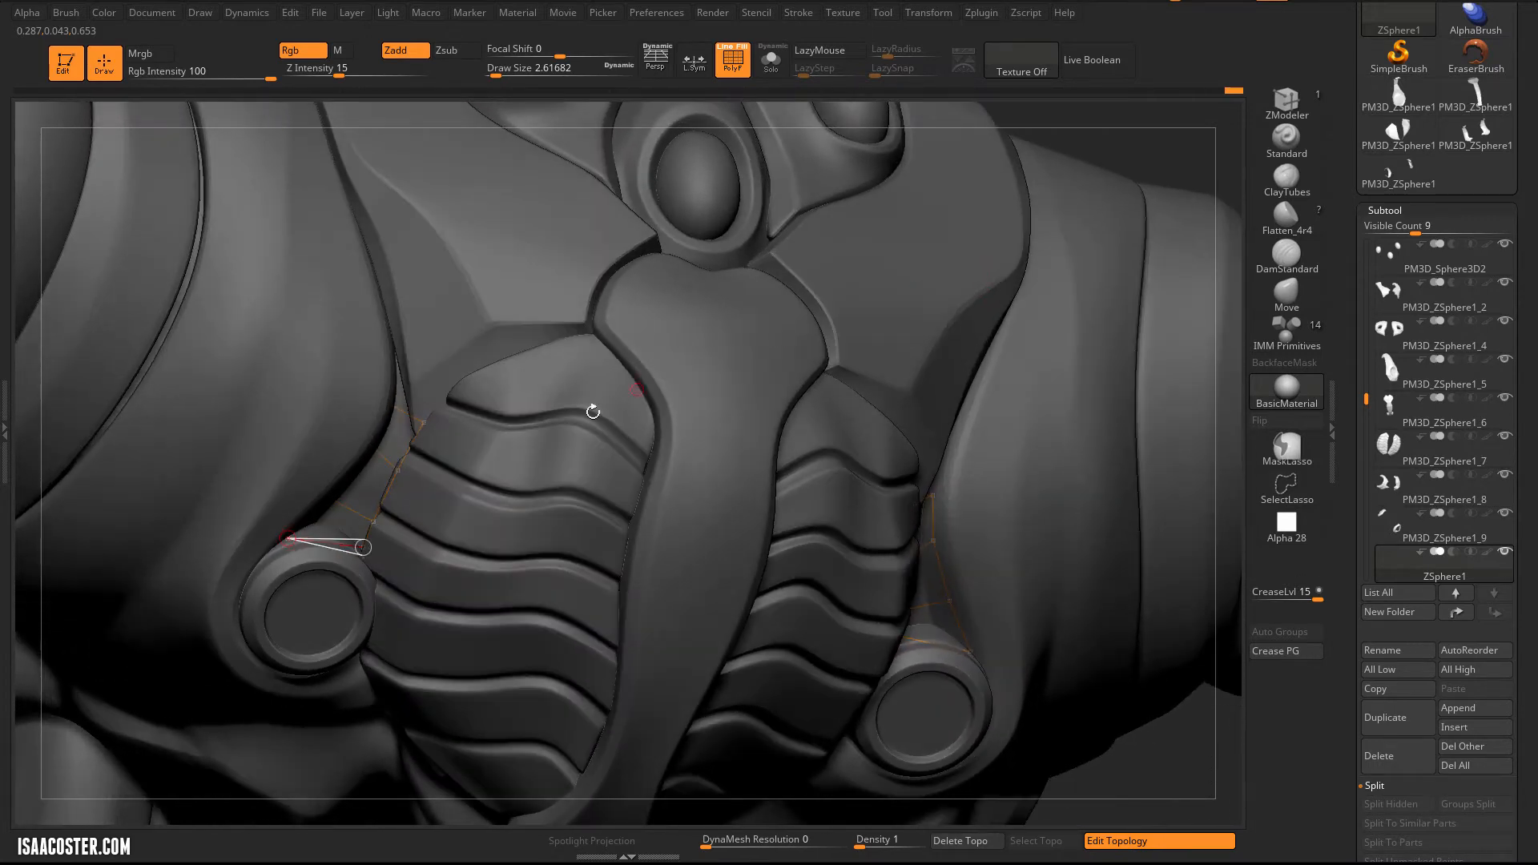
# Step: Continue the topology strip around the ribbed plates' upper outer edge towards the central band
pyautogui.keyDown('ctrl'); pyautogui.click(424, 423); pyautogui.keyUp('ctrl')
pyautogui.click(461, 380)
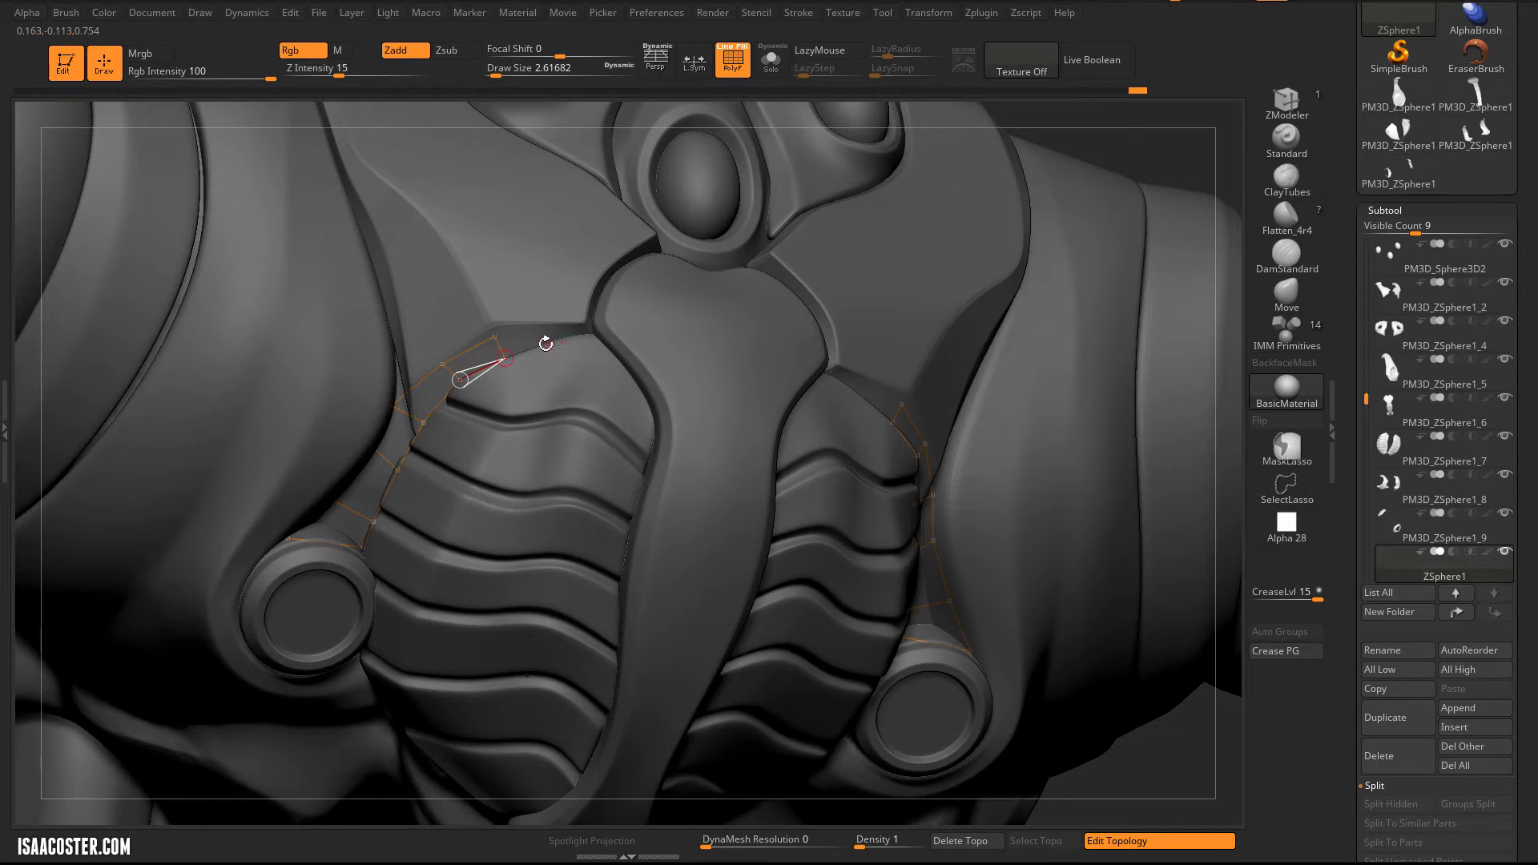
pyautogui.click(505, 358)
# Step: Preview the finished topology strip as a polygon mesh and isolate it for inspection
pyautogui.moveTo(1164, 726); pyautogui.dragTo(854, 238)
pyautogui.press('a')
pyautogui.click(774, 66)
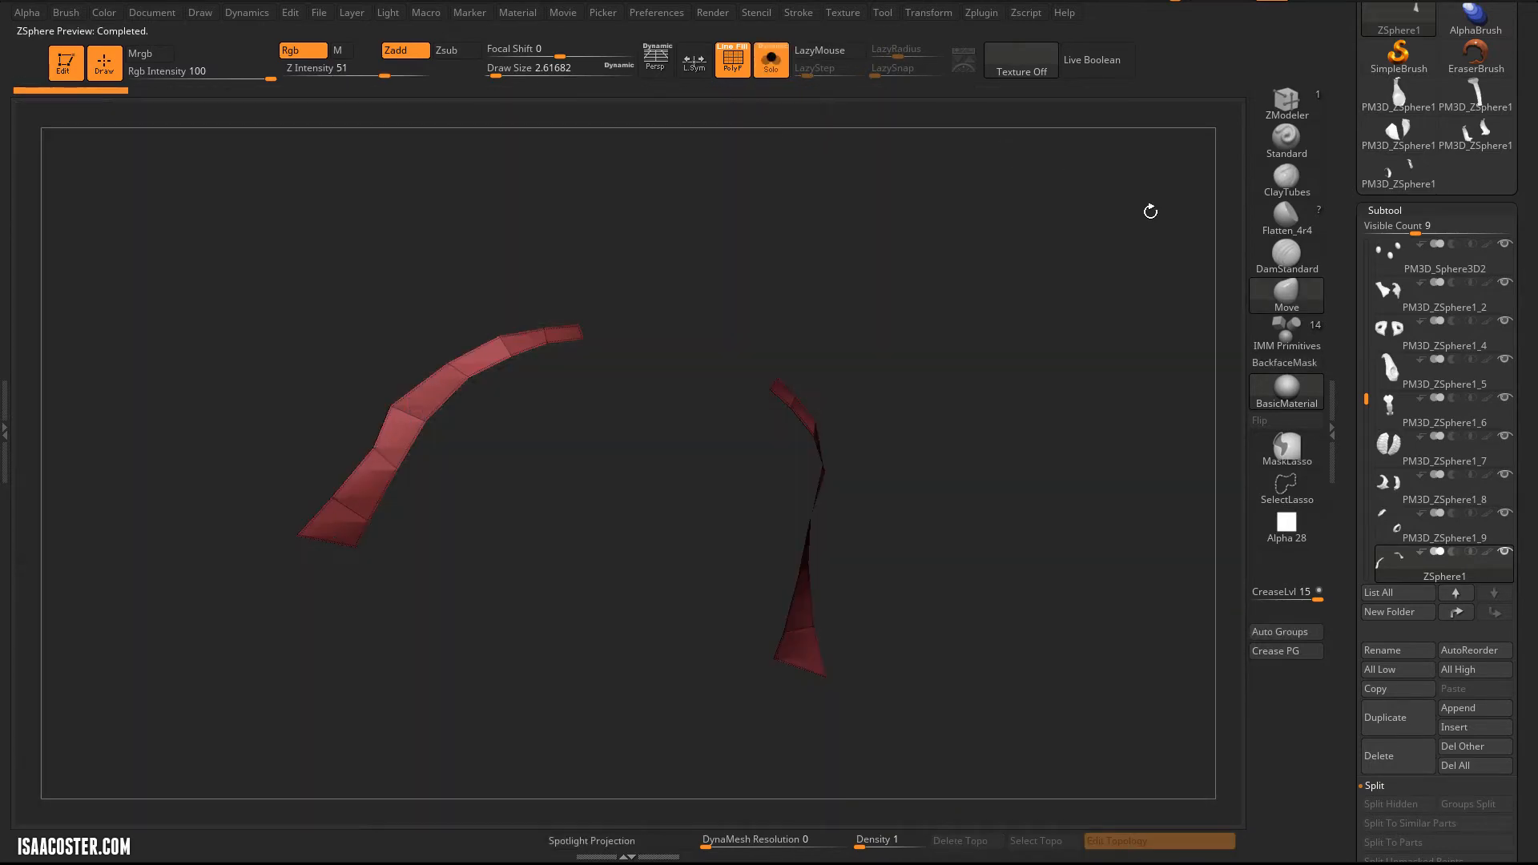
pyautogui.moveTo(1042, 265); pyautogui.dragTo(1010, 240)
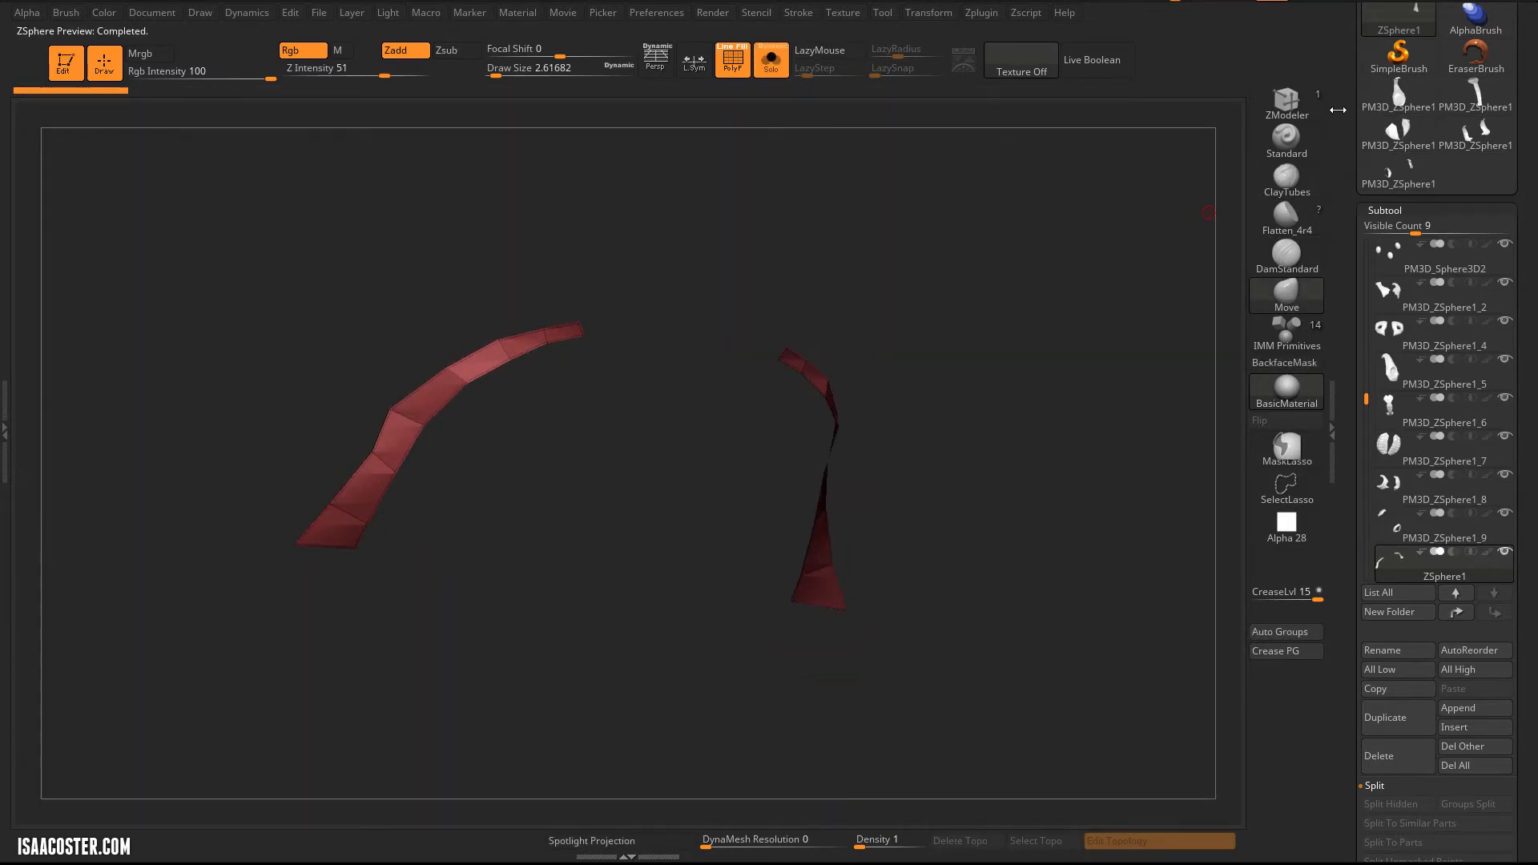
# Step: Convert the strip preview to a PolyMesh3D, return to the ZSphere1 tool and append the new mesh as a subtool
pyautogui.scroll(5, 1460, 136)
pyautogui.click(1463, 119)
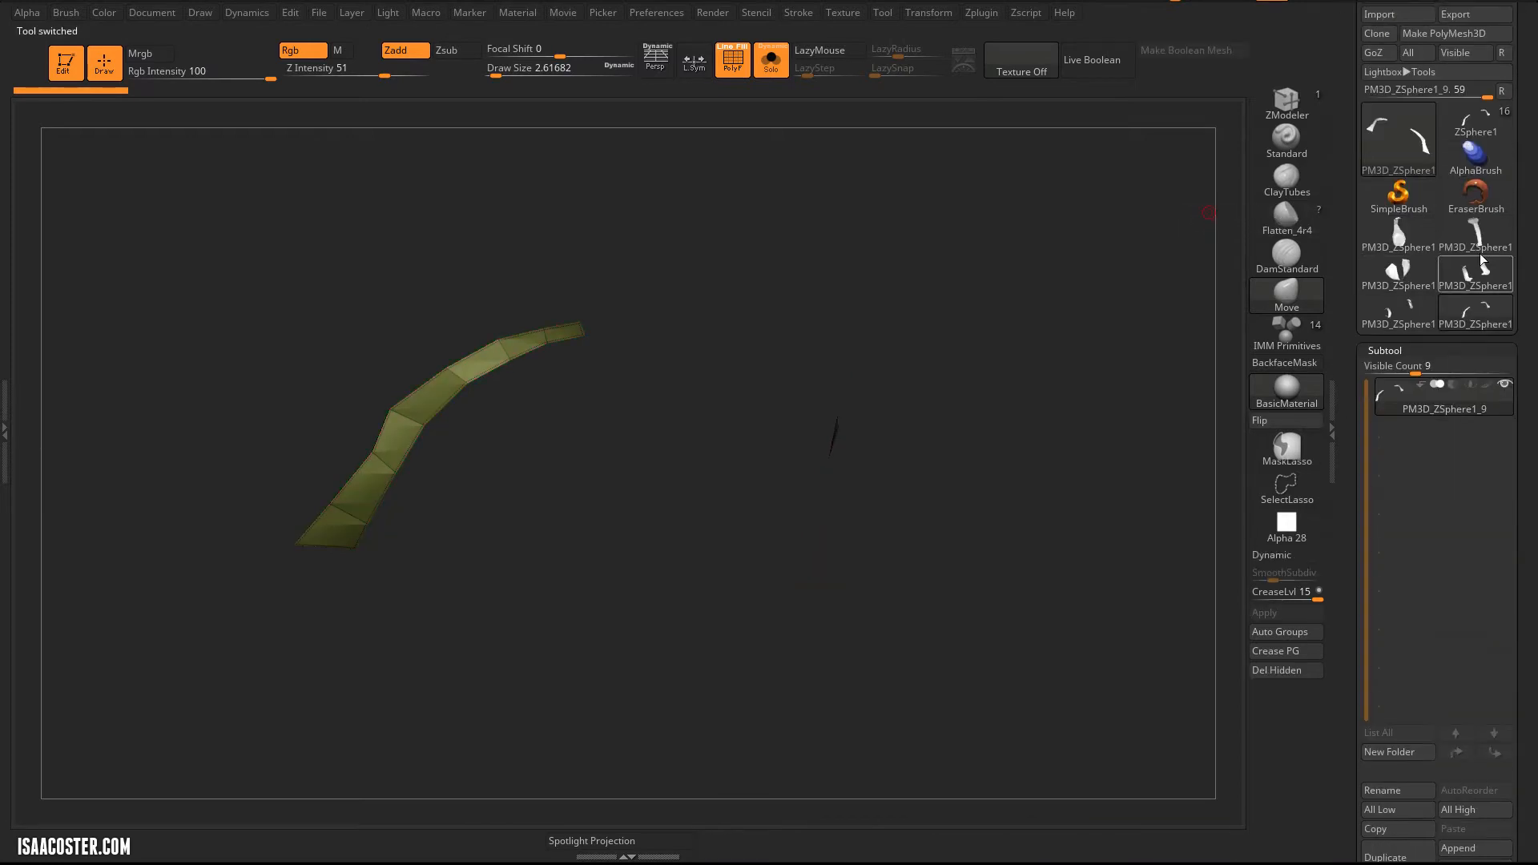
pyautogui.click(1476, 121)
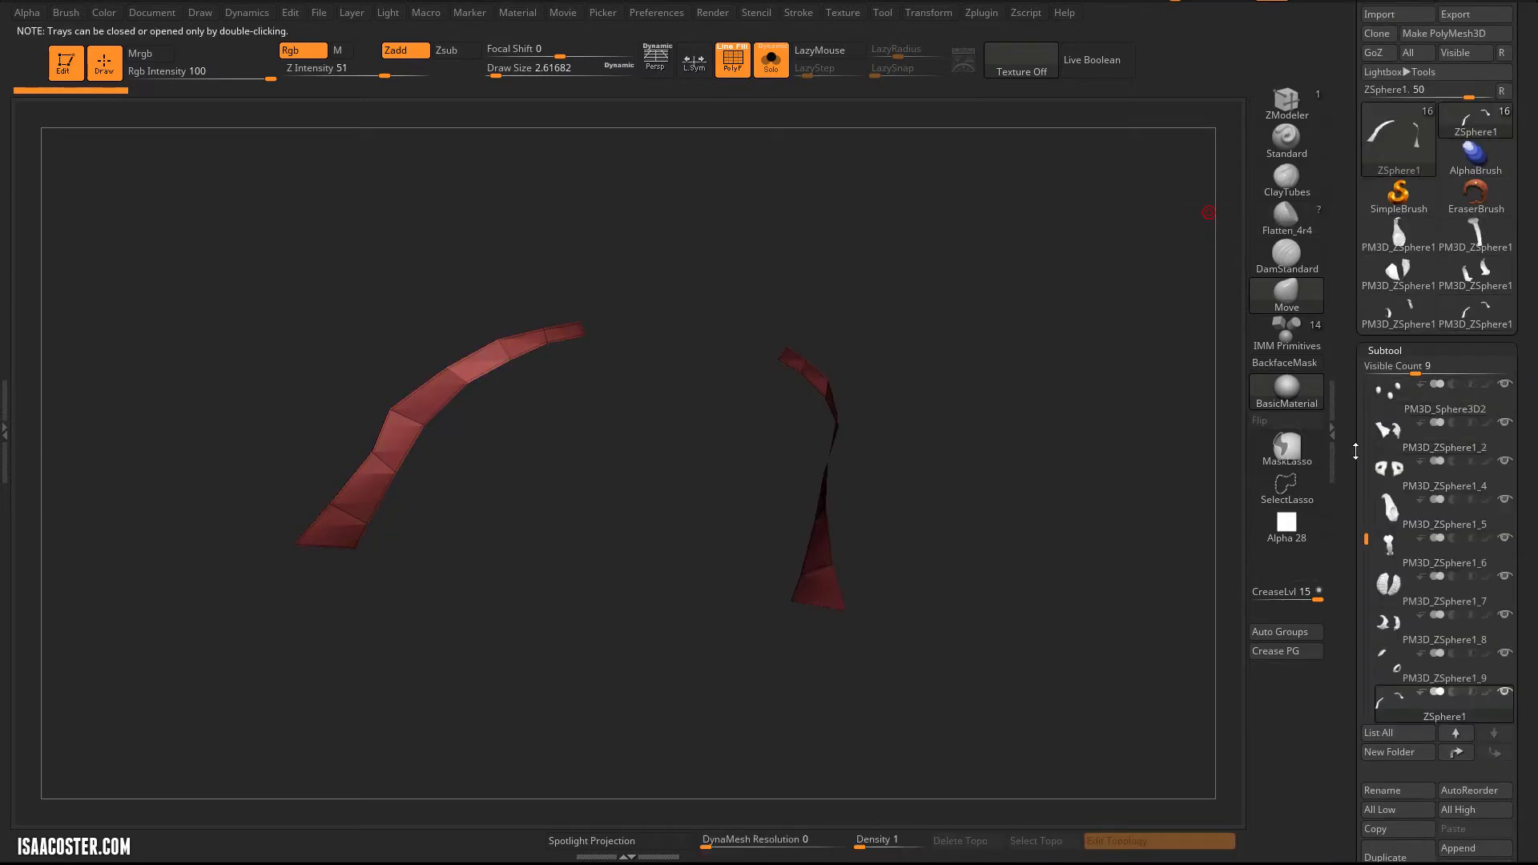
pyautogui.scroll(-5, 1442, 561)
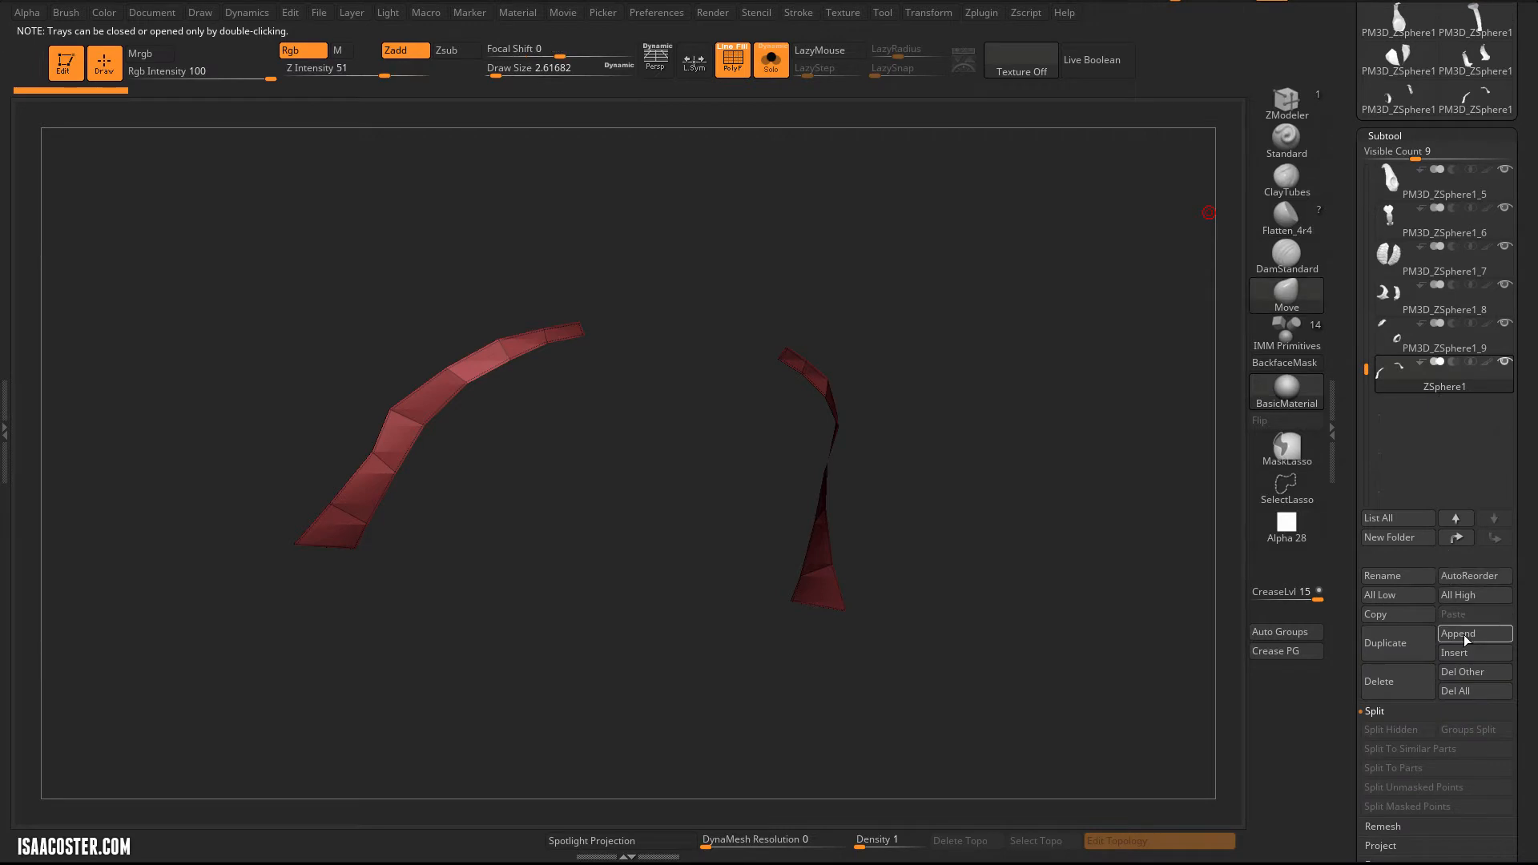
pyautogui.click(1459, 635)
pyautogui.click(1257, 646)
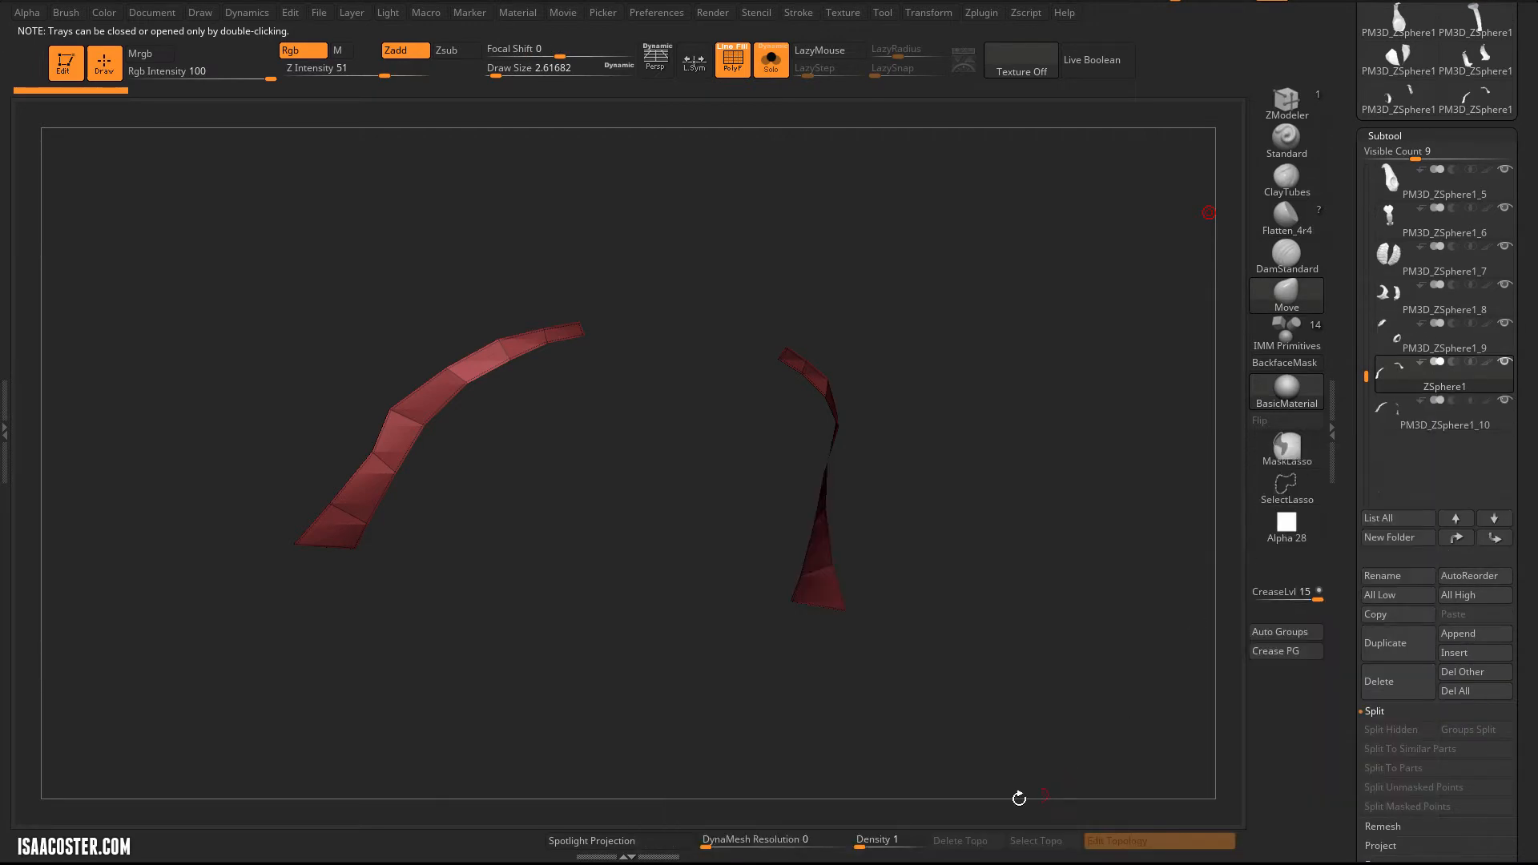
# Step: Delete the topology from the ZSphere1 tool and select the converted strip mesh PM3D_ZSphere1_10
pyautogui.click(999, 843)
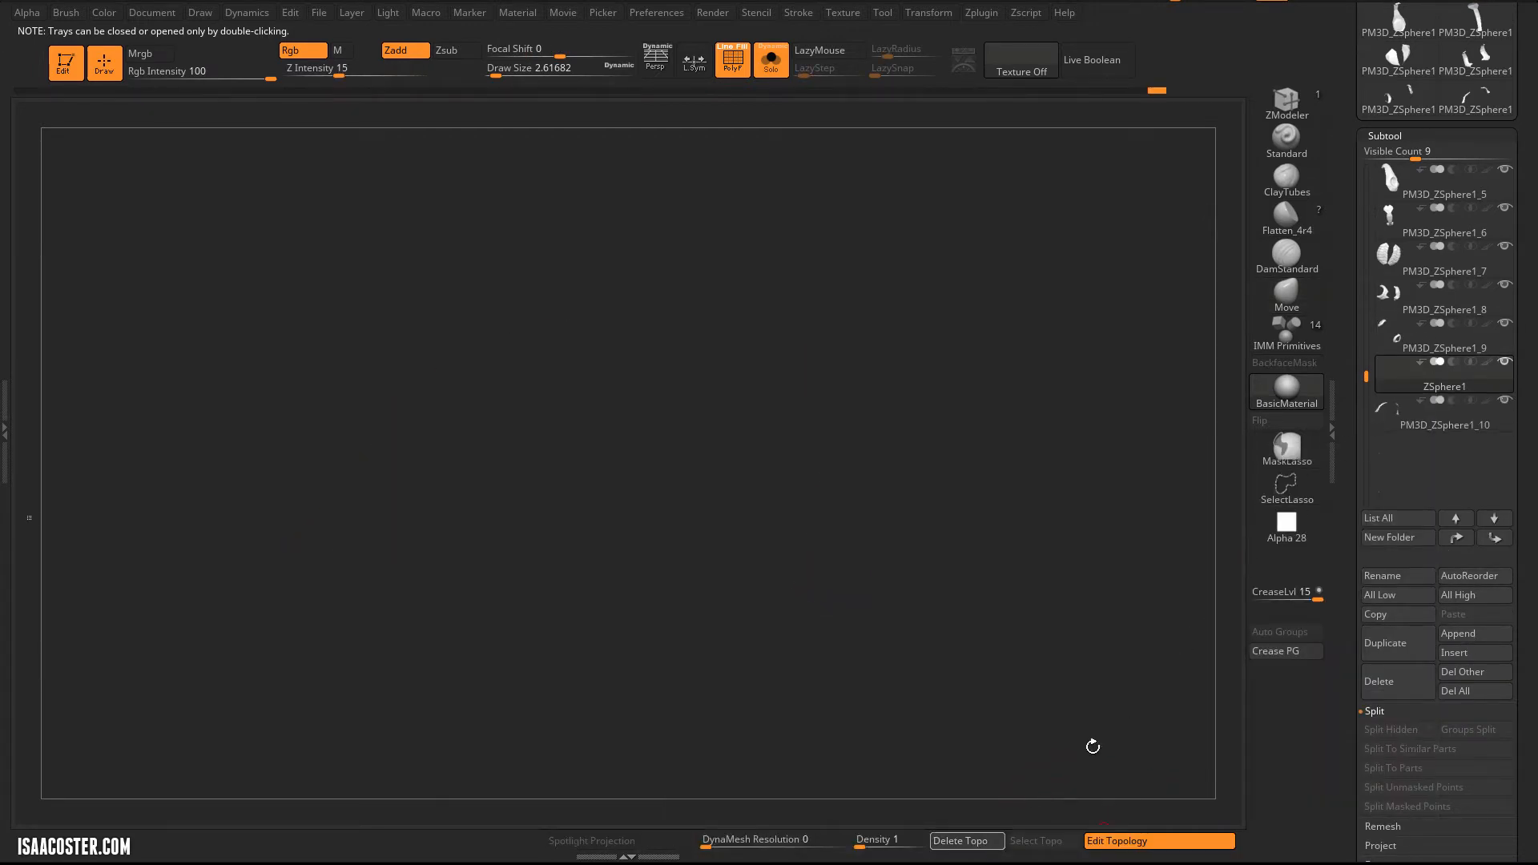
pyautogui.click(1387, 410)
pyautogui.moveTo(1197, 365); pyautogui.dragTo(1220, 367)
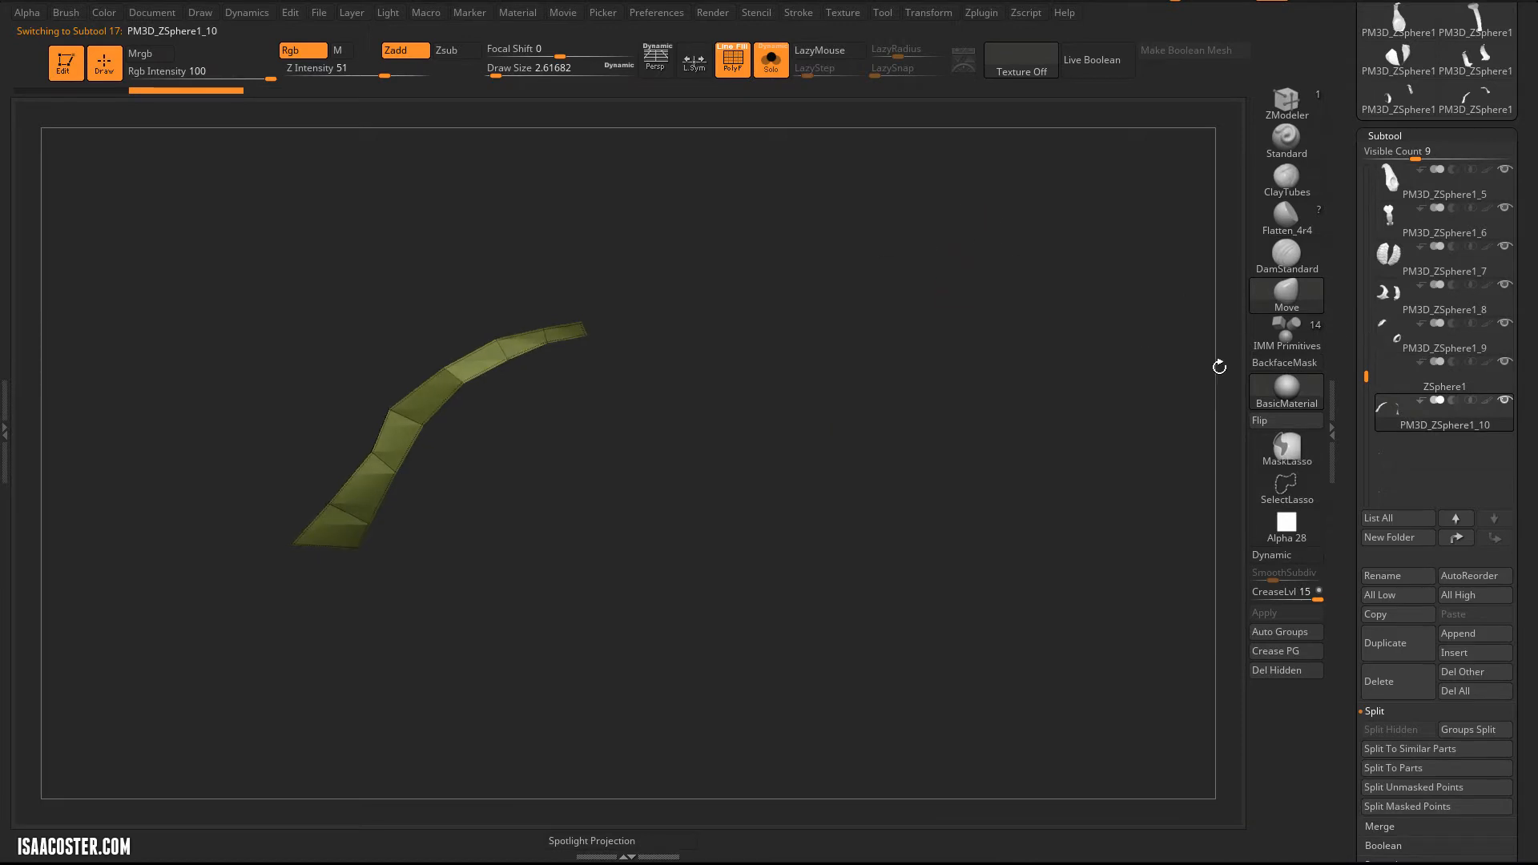
# Step: Mirror and weld the strip mesh to the opposite side of the head
pyautogui.scroll(-5, 1378, 545)
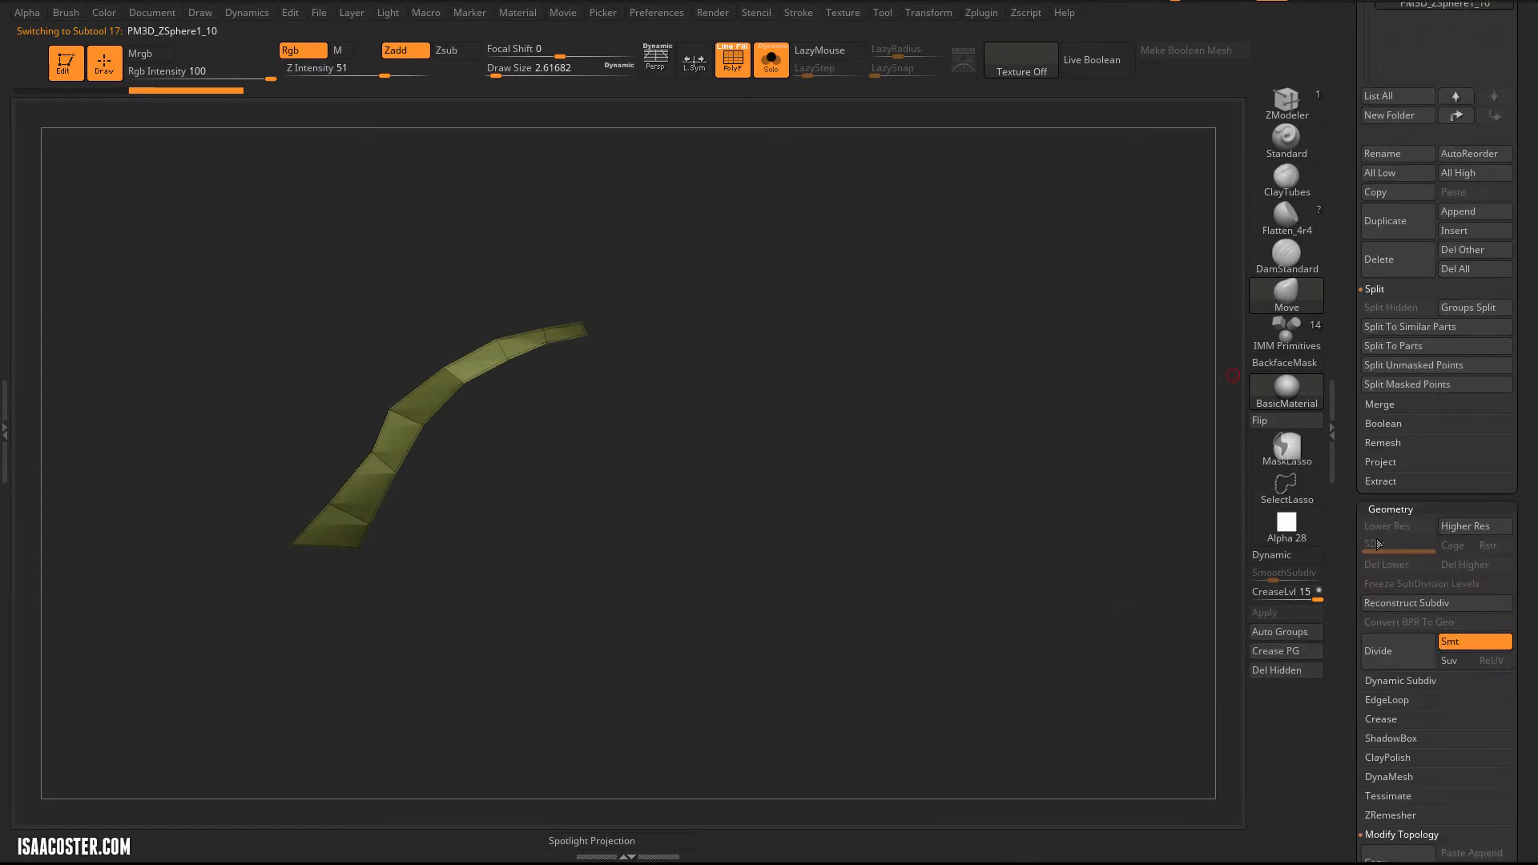
pyautogui.moveTo(1342, 727); pyautogui.dragTo(1344, 616)
pyautogui.click(1393, 778)
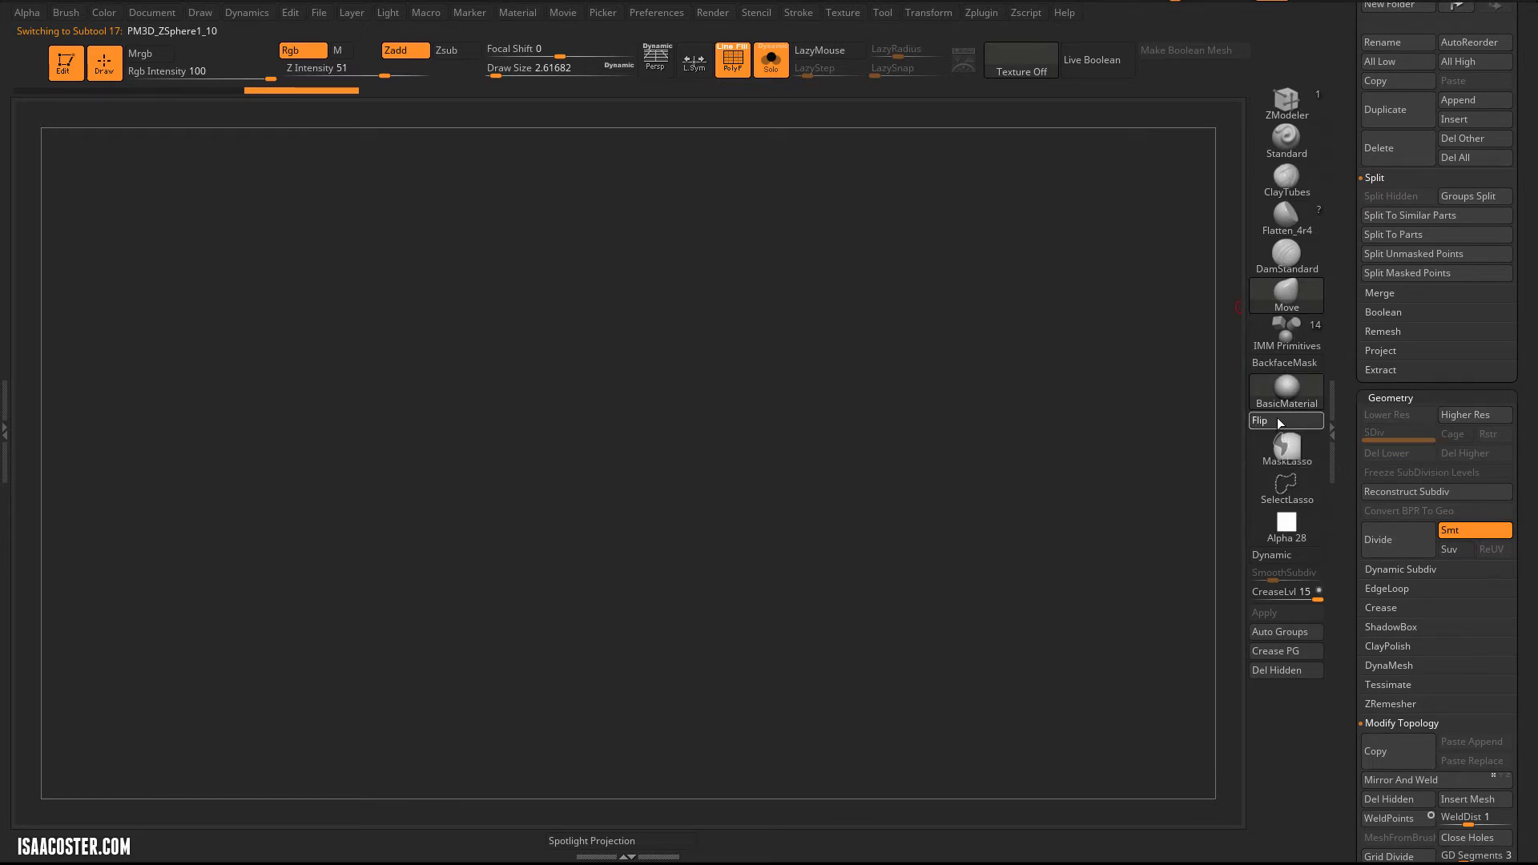
pyautogui.moveTo(1063, 323); pyautogui.dragTo(510, 375)
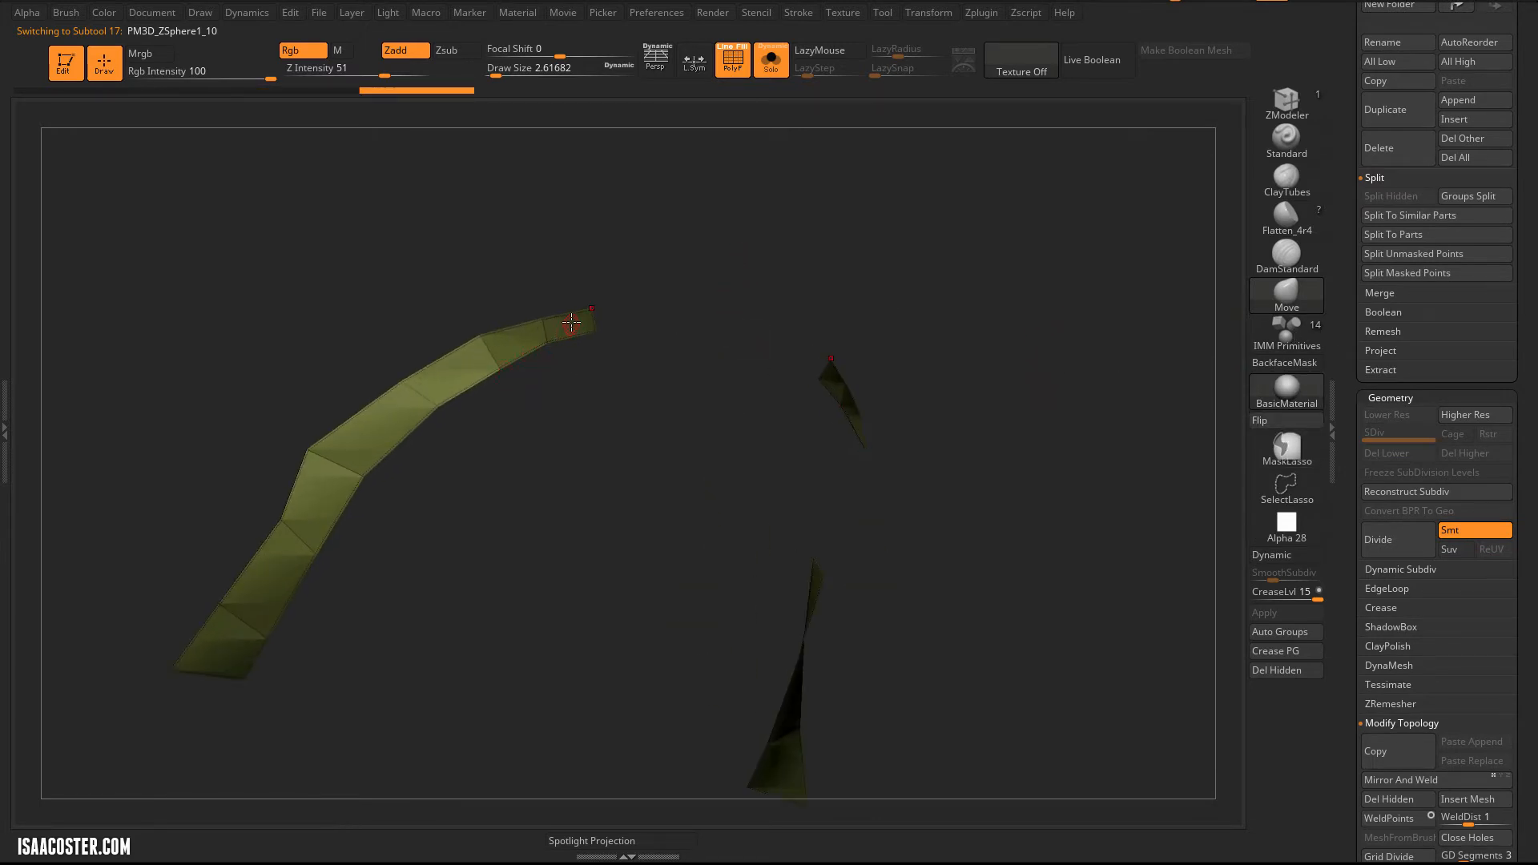
# Step: Thicken both strips with ZModeler's QMesh on Polygroup All, and bring the full head back into display
pyautogui.click(1289, 101)
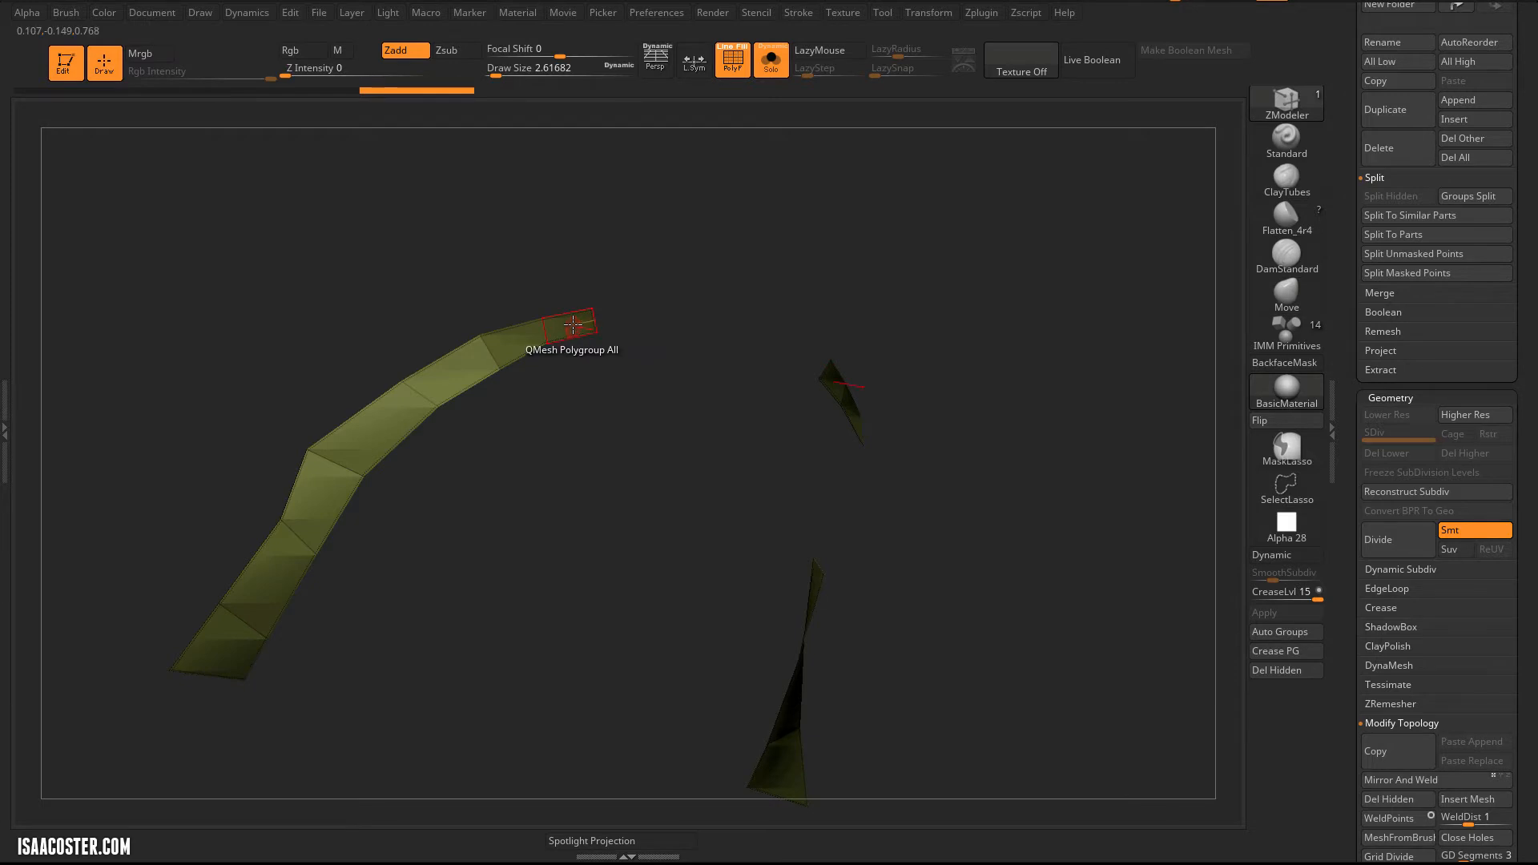
pyautogui.moveTo(580, 323); pyautogui.dragTo(615, 323)
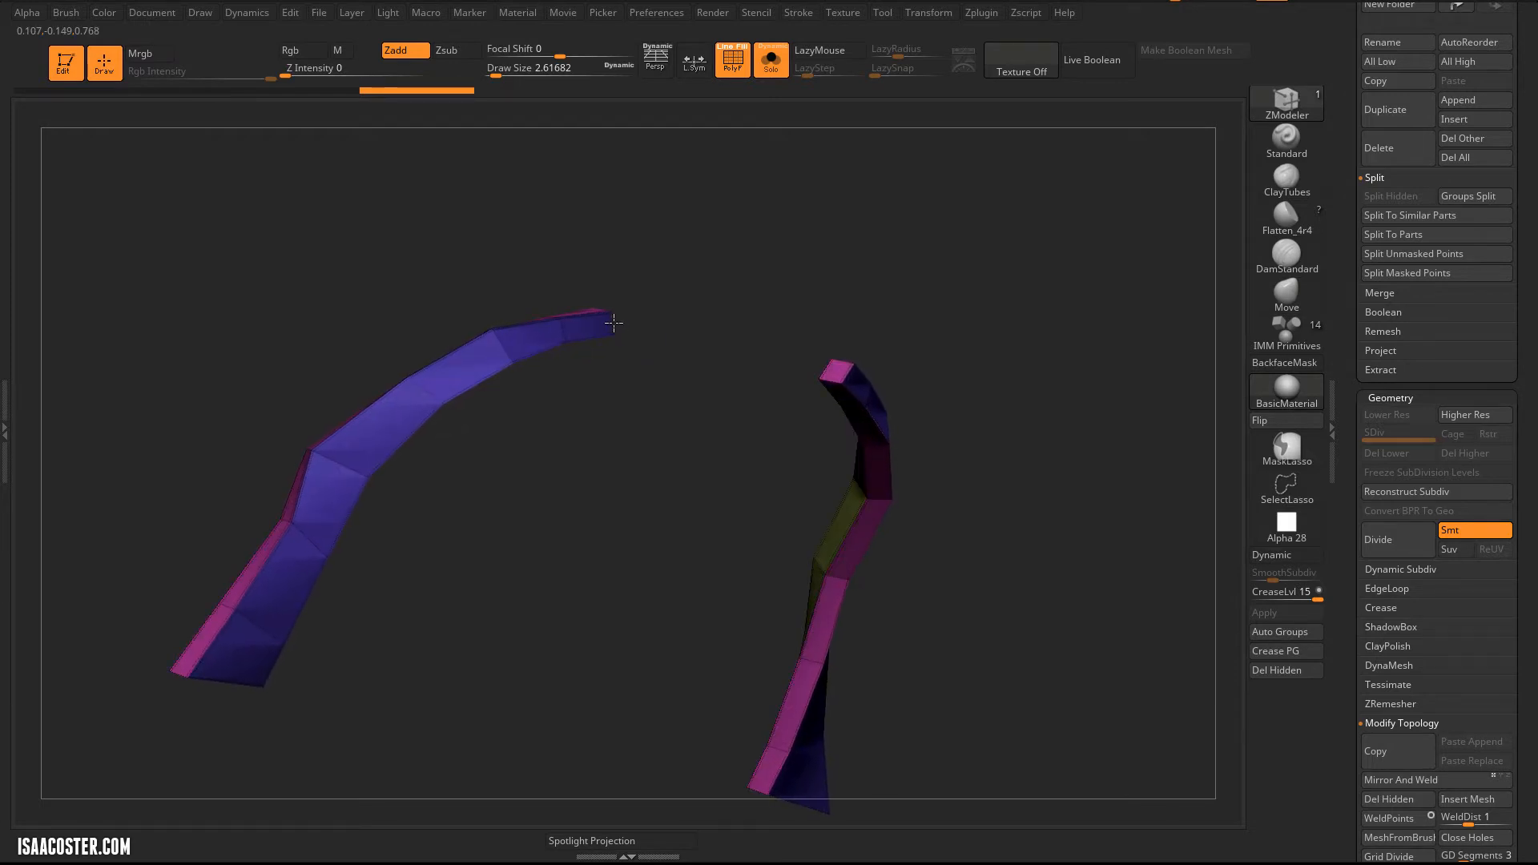
pyautogui.click(771, 60)
pyautogui.moveTo(1179, 704)
pyautogui.mouseDown()
pyautogui.moveTo(1187, 118)
pyautogui.moveTo(1155, 120)
pyautogui.moveTo(1092, 233)
pyautogui.moveTo(1094, 264)
pyautogui.mouseUp()
pyautogui.keyDown('shift'); pyautogui.moveTo(1122, 649); pyautogui.dragTo(1128, 606); pyautogui.keyUp('shift')
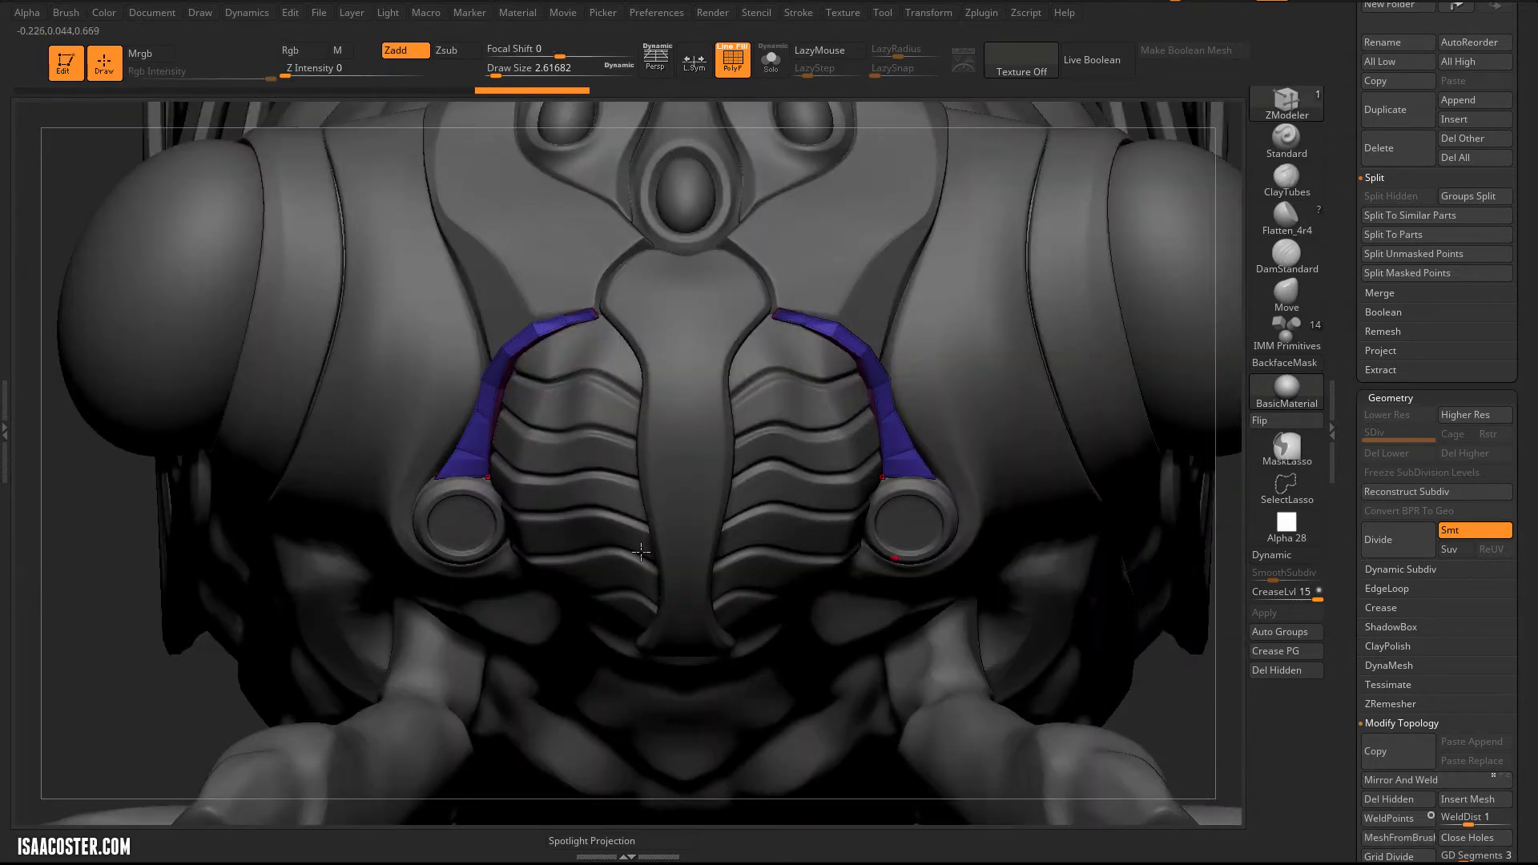
# Step: Reshape the thickened strips with the Move brush so they follow the gap between the ribbed plates and the eye armour
pyautogui.keyDown('alt'); pyautogui.moveTo(104, 612); pyautogui.dragTo(136, 392); pyautogui.keyUp('alt')
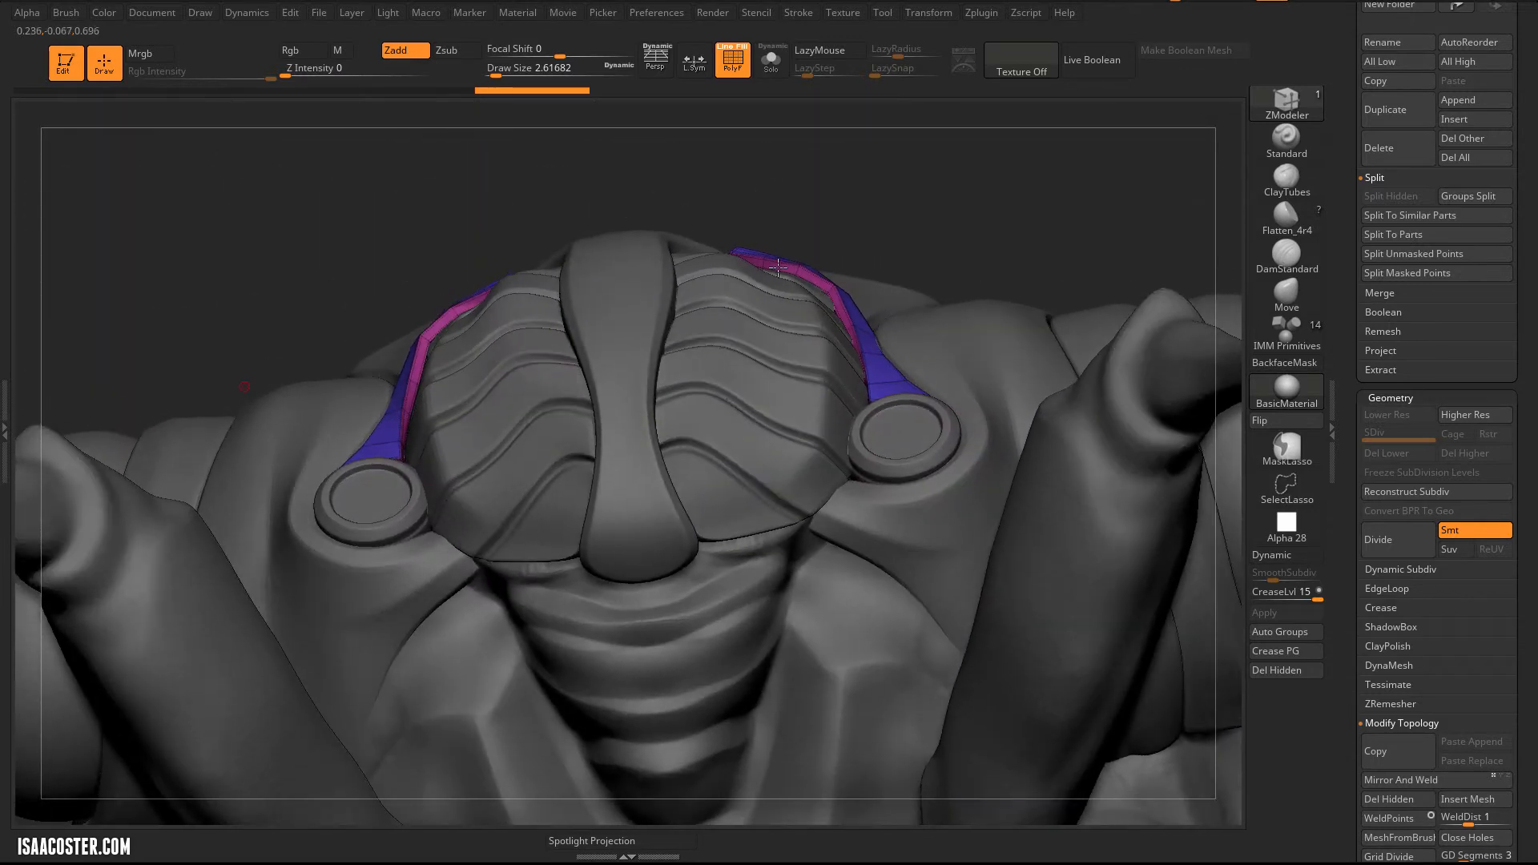
pyautogui.click(1281, 296)
pyautogui.moveTo(1133, 248); pyautogui.dragTo(873, 196)
pyautogui.press('s')
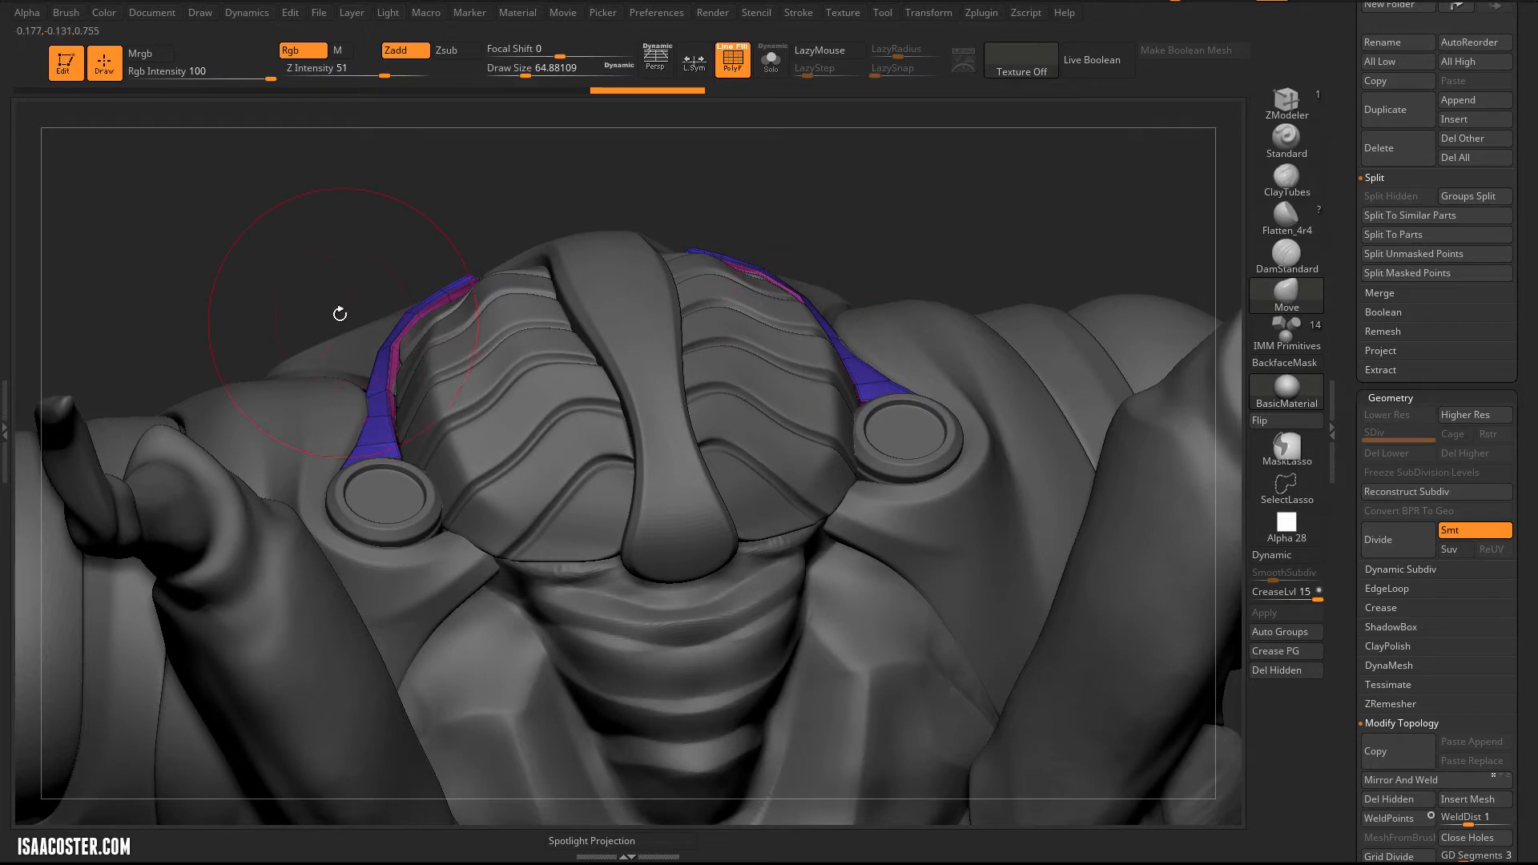
pyautogui.moveTo(336, 312); pyautogui.dragTo(268, 330)
pyautogui.press('s')
pyautogui.moveTo(396, 390); pyautogui.dragTo(400, 395)
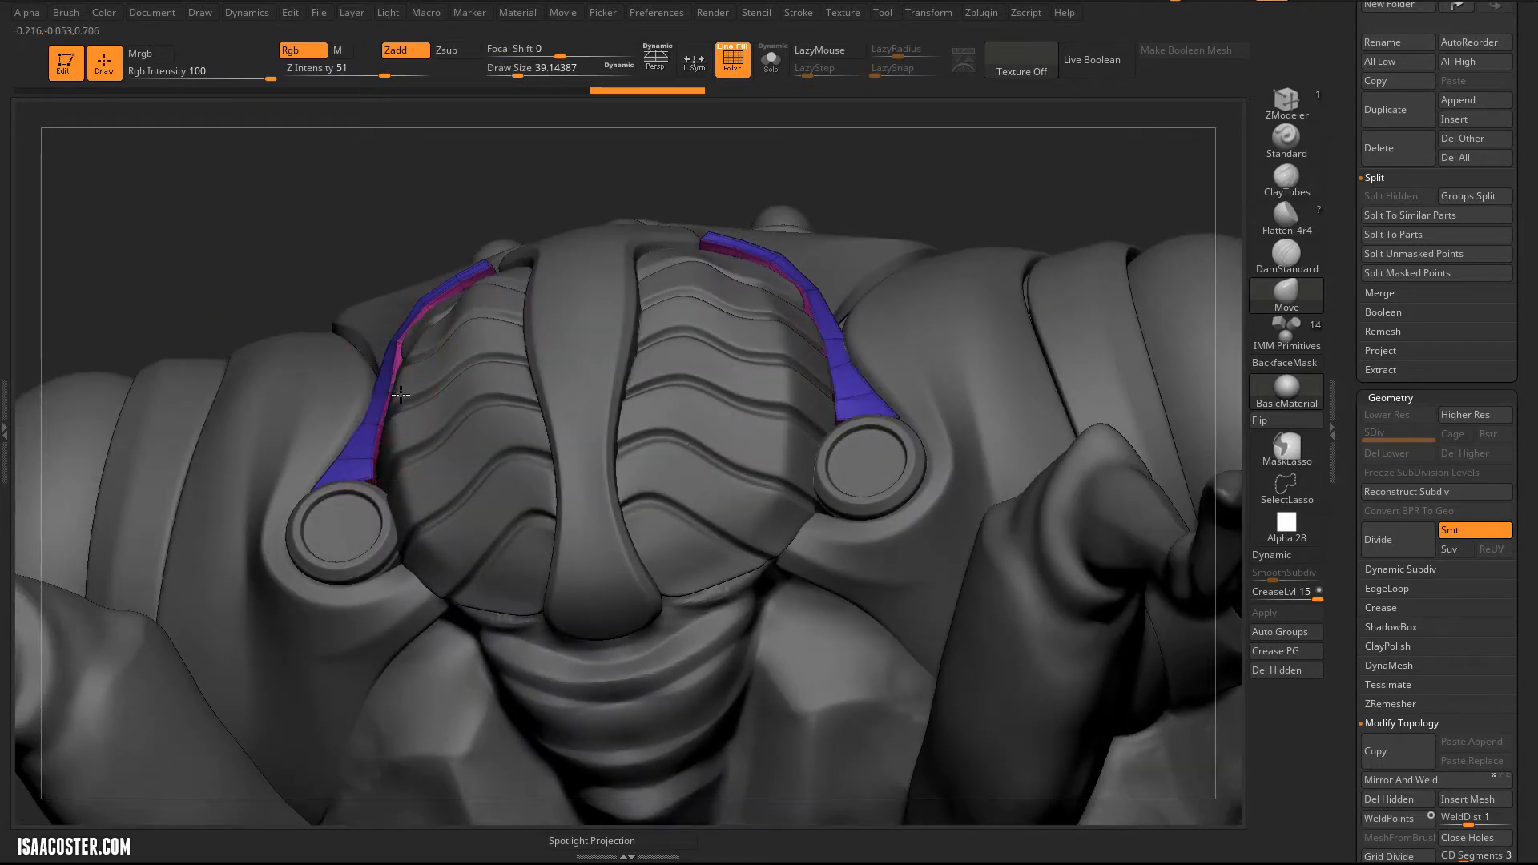
pyautogui.moveTo(385, 243); pyautogui.dragTo(401, 321)
pyautogui.moveTo(357, 370); pyautogui.dragTo(363, 381, button='right')
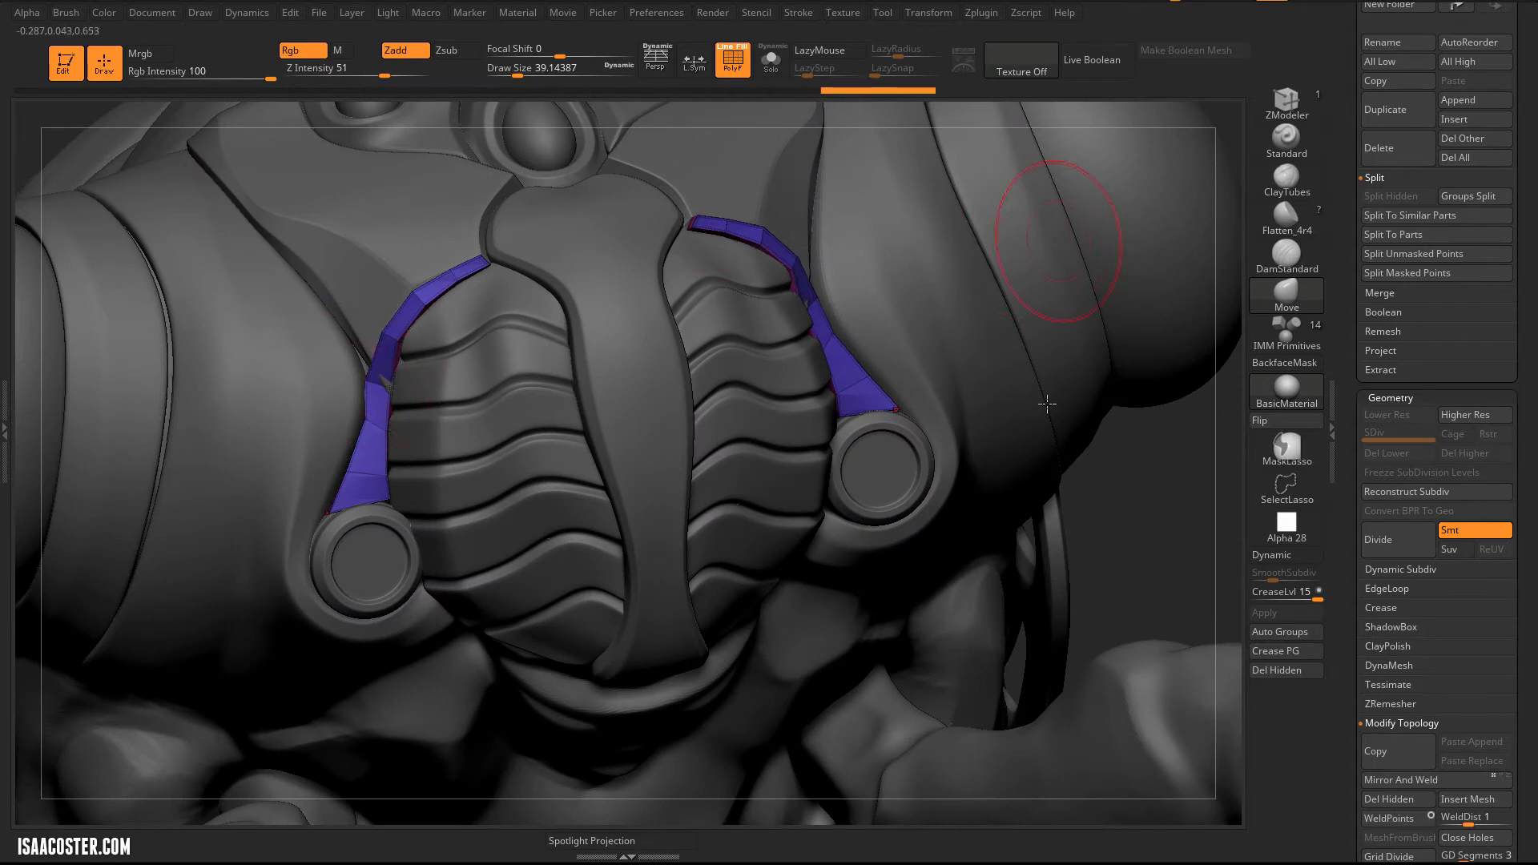
pyautogui.moveTo(1069, 456); pyautogui.dragTo(797, 324, button='right')
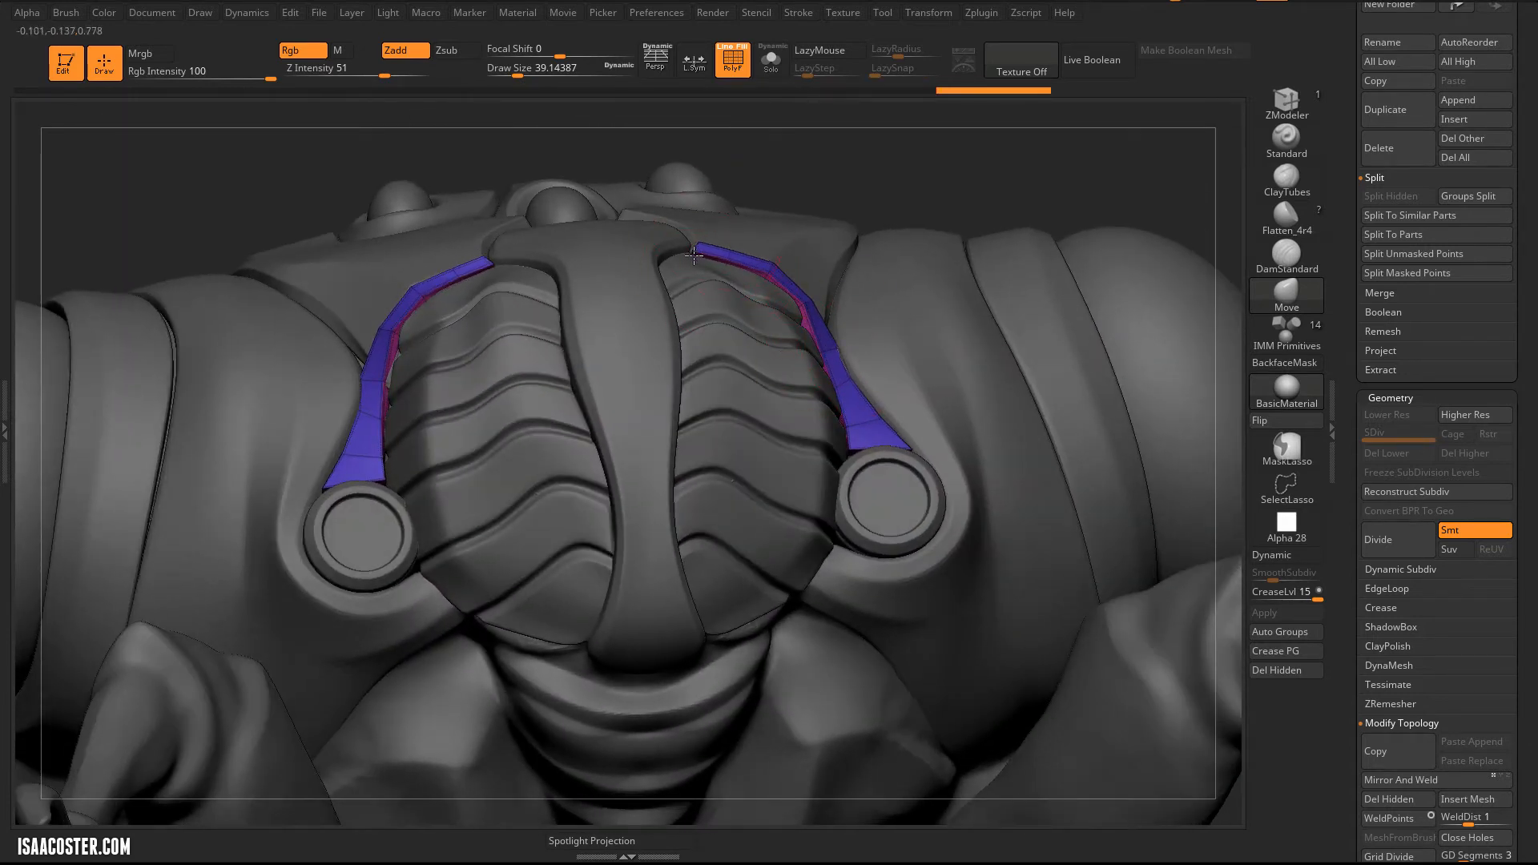
pyautogui.moveTo(950, 180); pyautogui.dragTo(858, 299, button='right')
pyautogui.moveTo(275, 622); pyautogui.dragTo(817, 296, button='right')
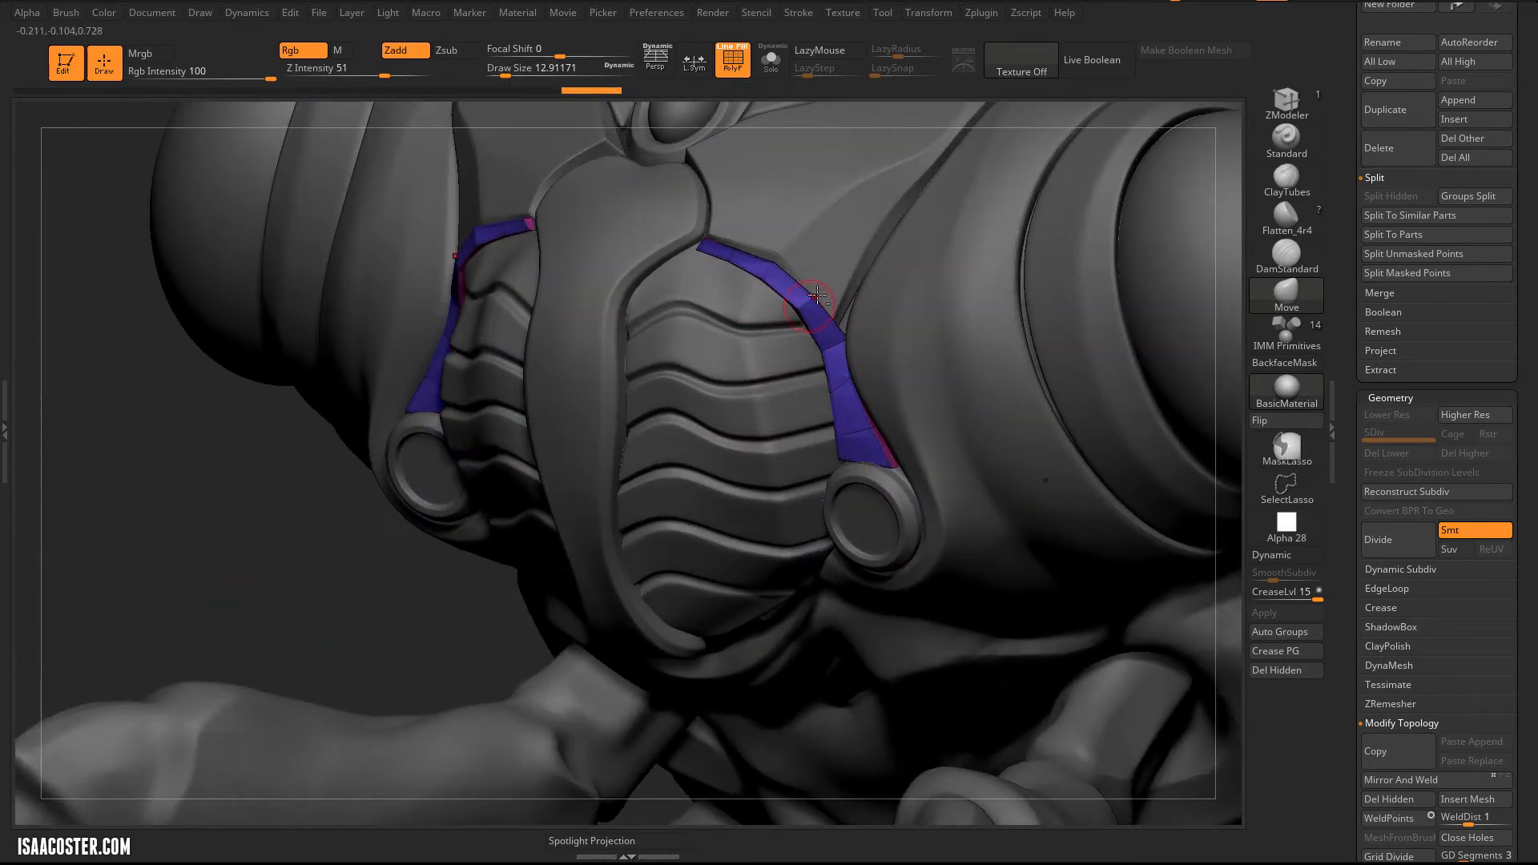
# Step: Select the brow plate above the strip, hide the polyframe and reselect the strip mesh
pyautogui.keyDown('alt'); pyautogui.click(843, 283); pyautogui.keyUp('alt')
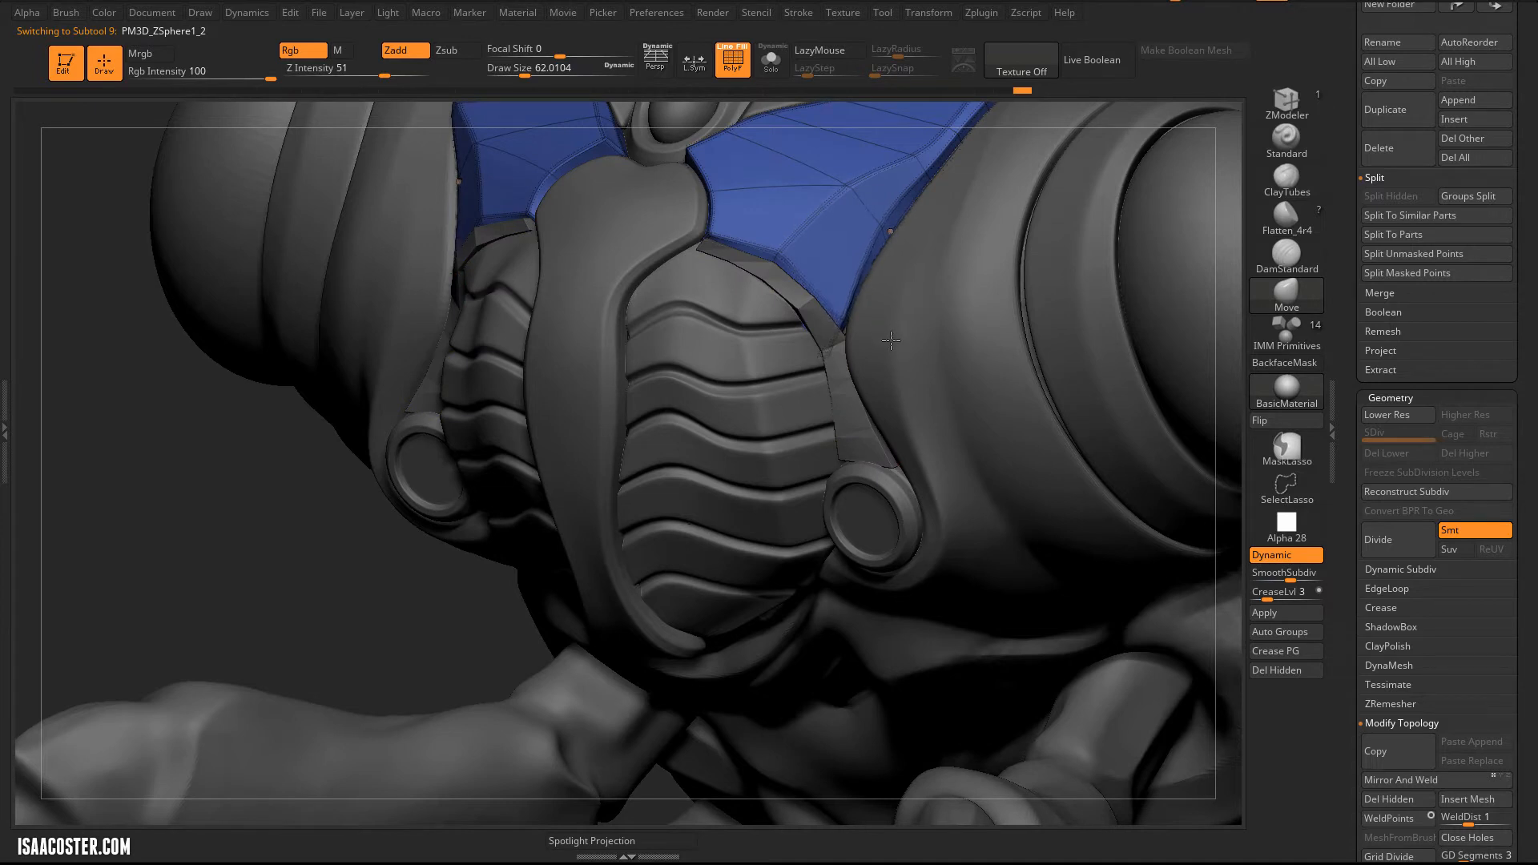
pyautogui.hotkey('shift', 'f')
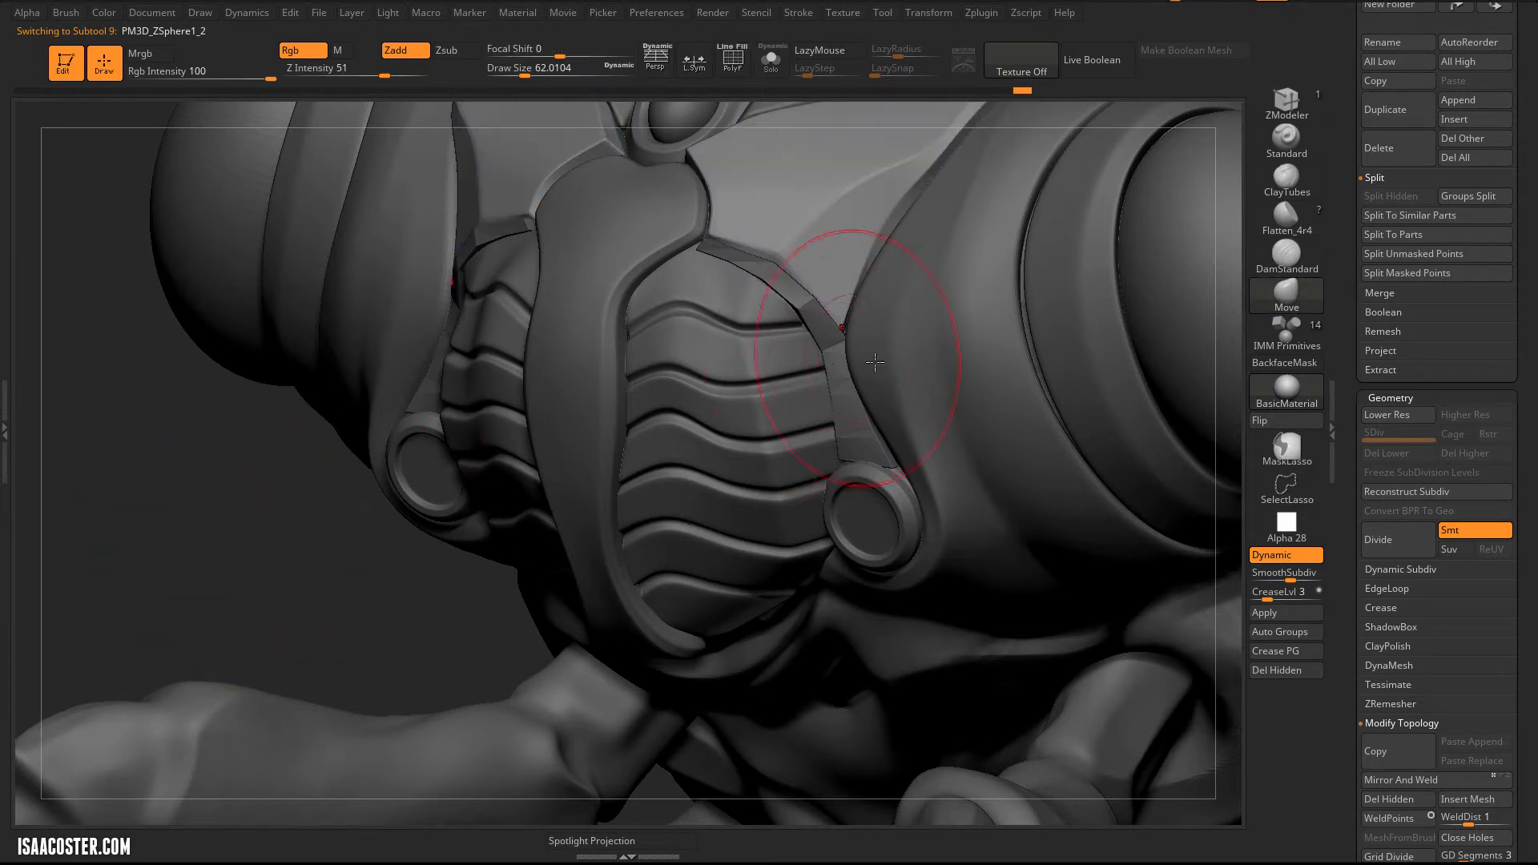
pyautogui.keyDown('alt'); pyautogui.click(710, 423); pyautogui.keyUp('alt')
pyautogui.moveTo(296, 522); pyautogui.dragTo(553, 541)
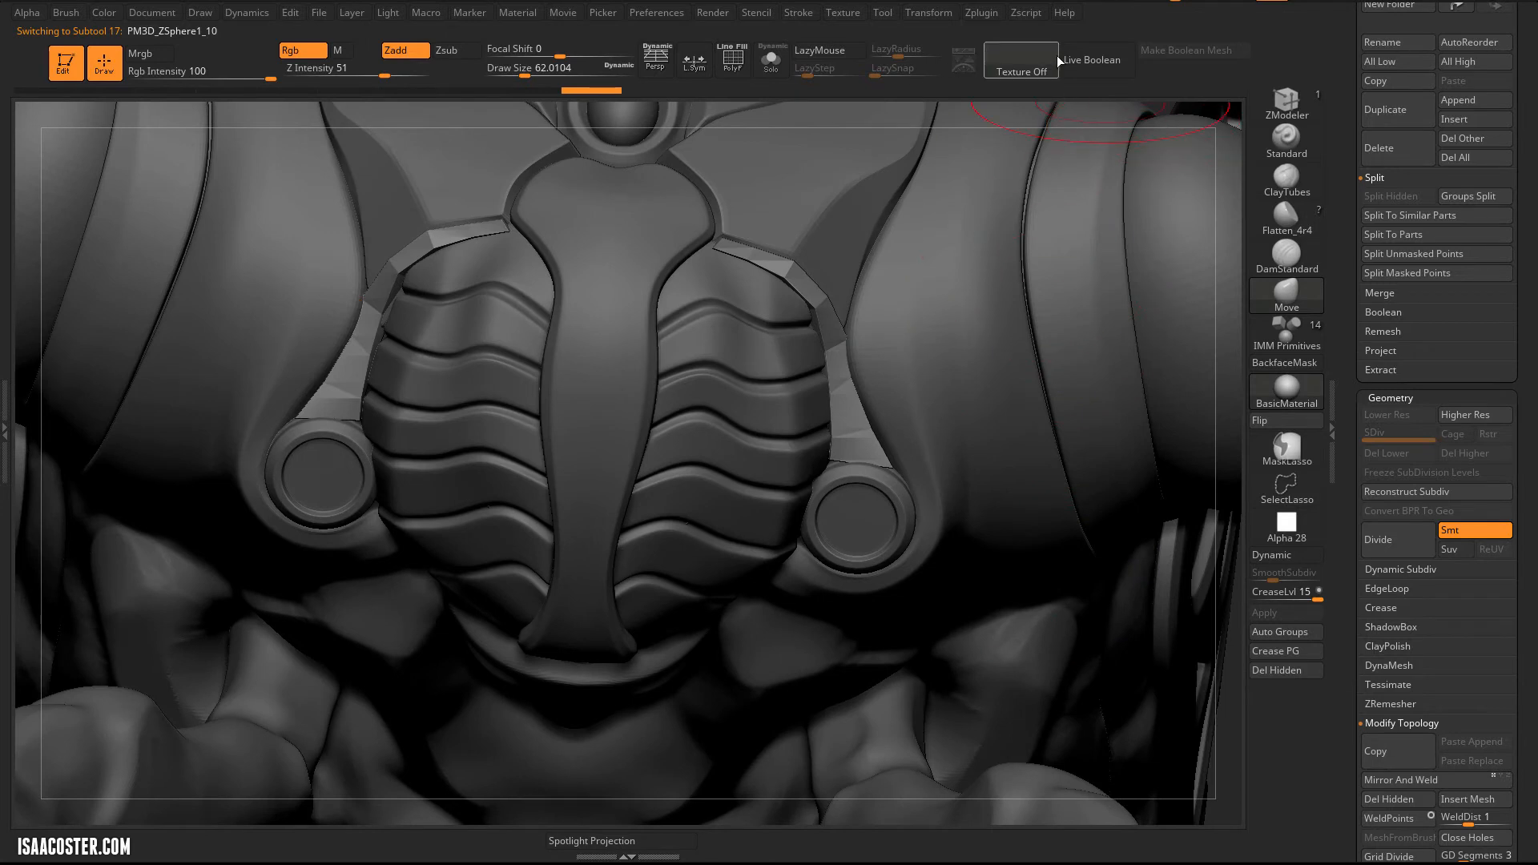
# Step: Isolate the strip mesh and show its polyframe to view the polygroups up close
pyautogui.click(774, 63)
pyautogui.moveTo(566, 456)
pyautogui.mouseDown()
pyautogui.moveTo(608, 433)
pyautogui.moveTo(593, 441)
pyautogui.mouseUp()
pyautogui.press('s')
pyautogui.click(571, 452)
pyautogui.hotkey('shift', 'f')
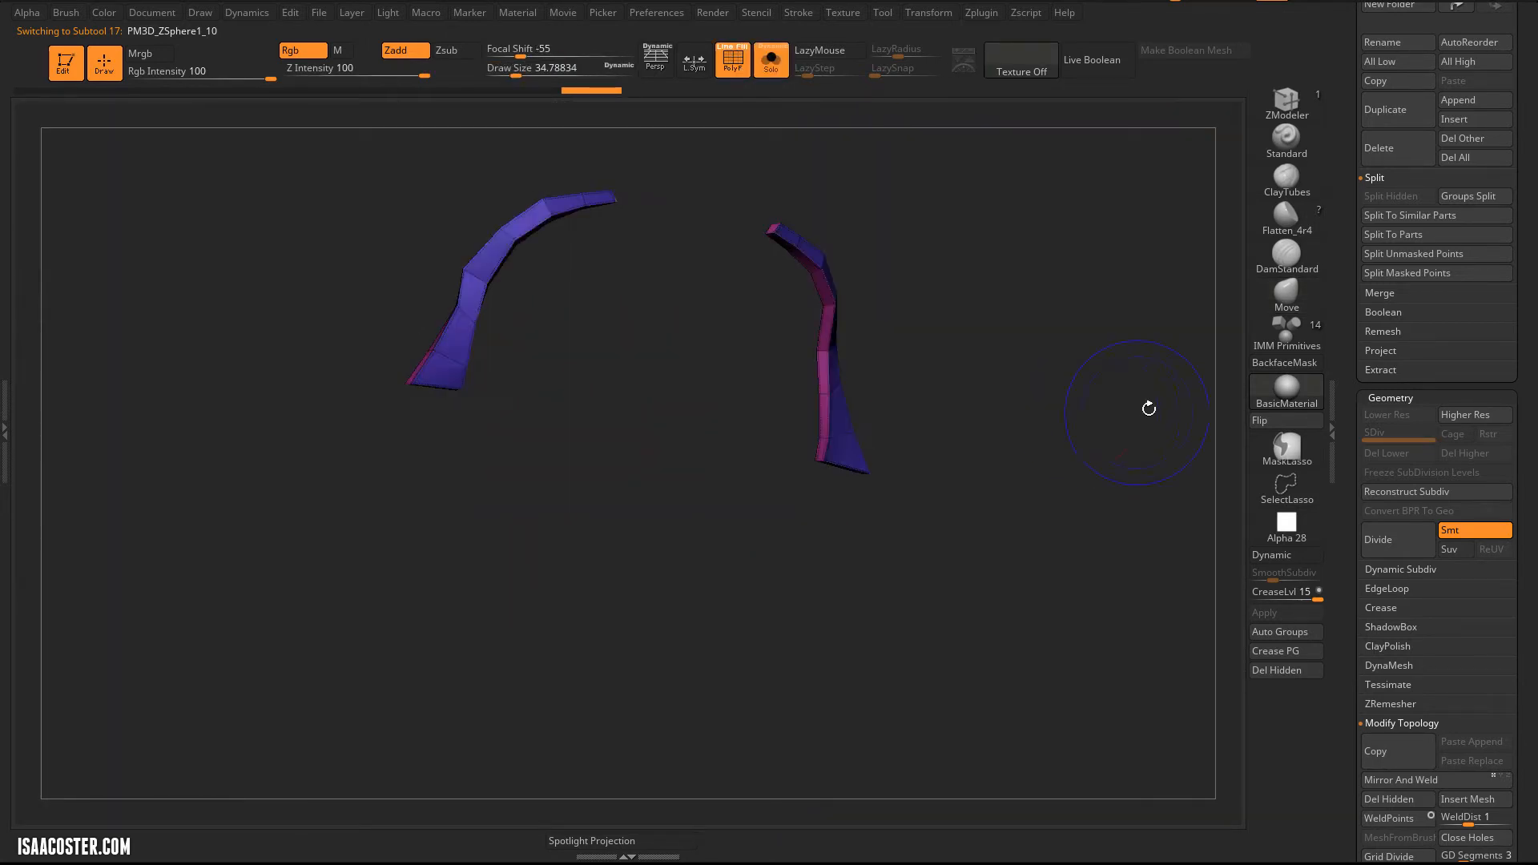
pyautogui.keyDown('ctrl'); pyautogui.moveTo(1147, 406); pyautogui.dragTo(1092, 465, button='right'); pyautogui.keyUp('ctrl')
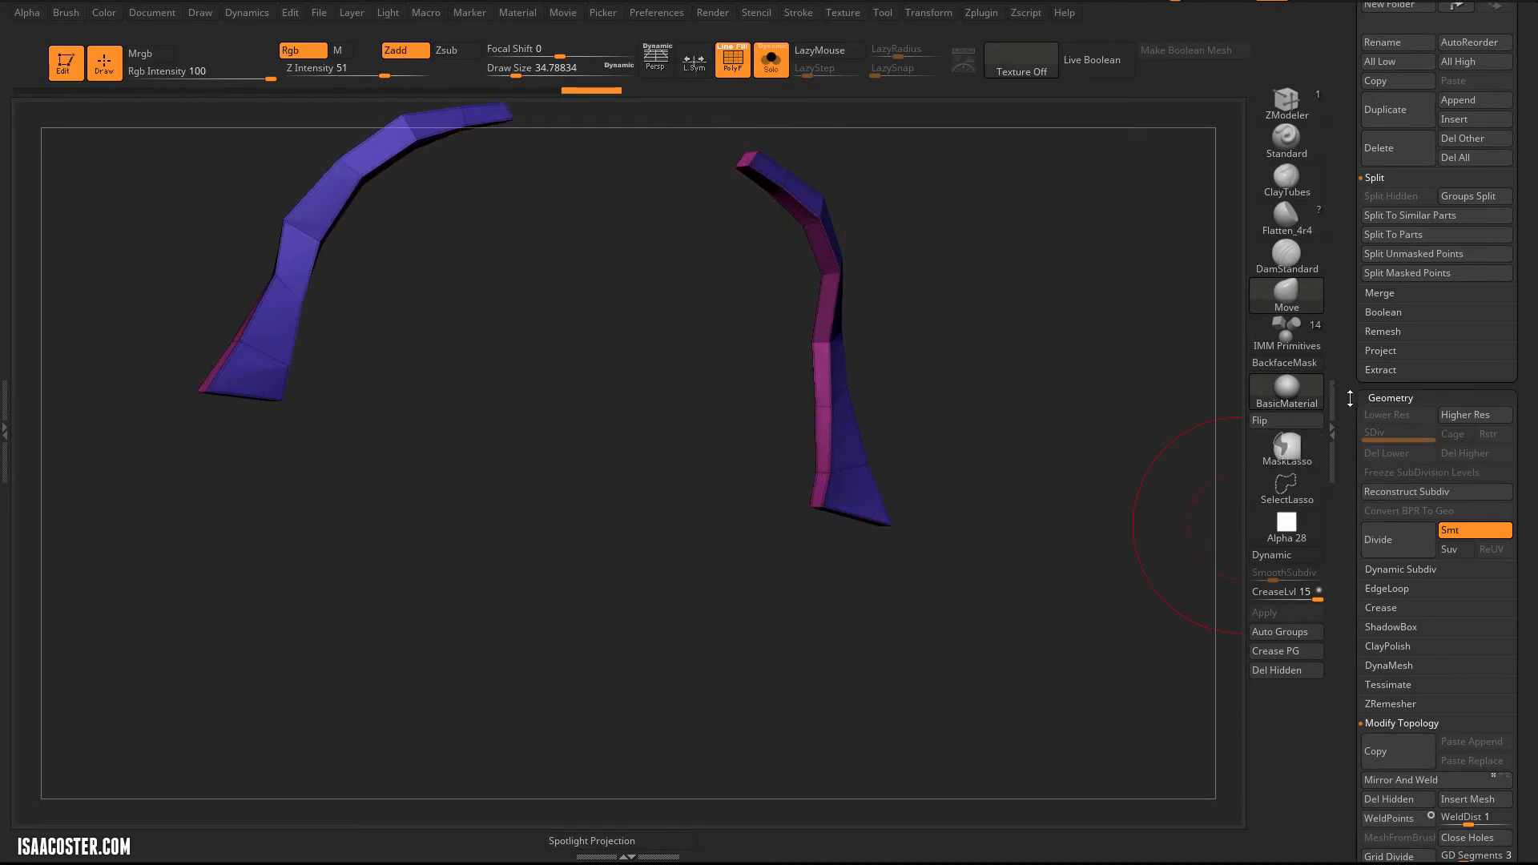
# Step: Crease the strip's outer edges and turn on dynamic subdivision
pyautogui.moveTo(1350, 398); pyautogui.dragTo(1352, 287)
pyautogui.click(1405, 498)
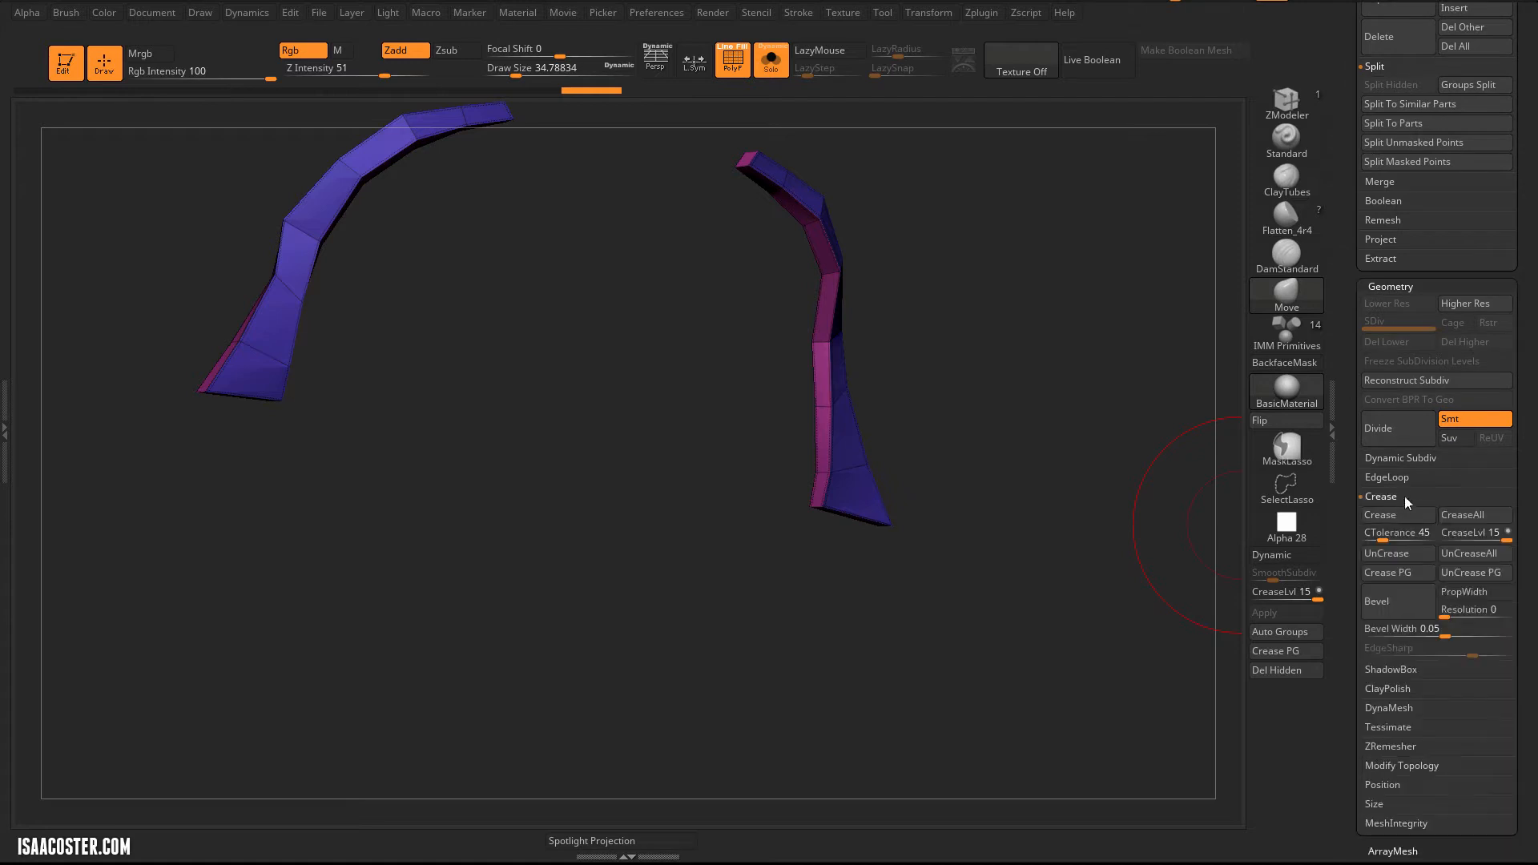
pyautogui.click(1272, 555)
pyautogui.moveTo(1088, 484); pyautogui.dragTo(1070, 389)
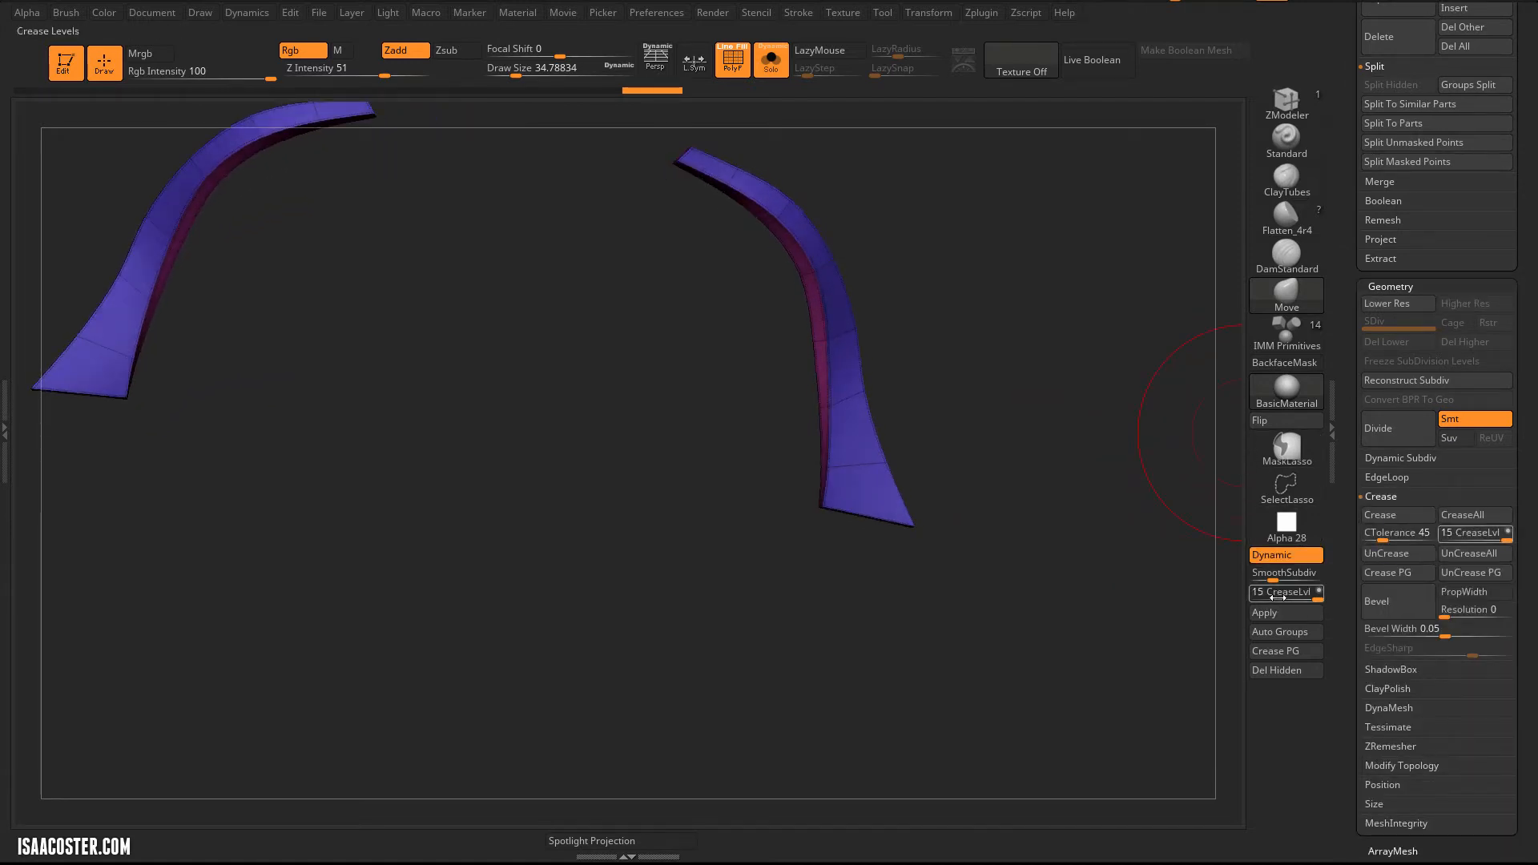
# Step: Set the strip's crease level to 2 and smooth subdivision to 3, and show the full head again
pyautogui.moveTo(1298, 594); pyautogui.dragTo(1262, 597)
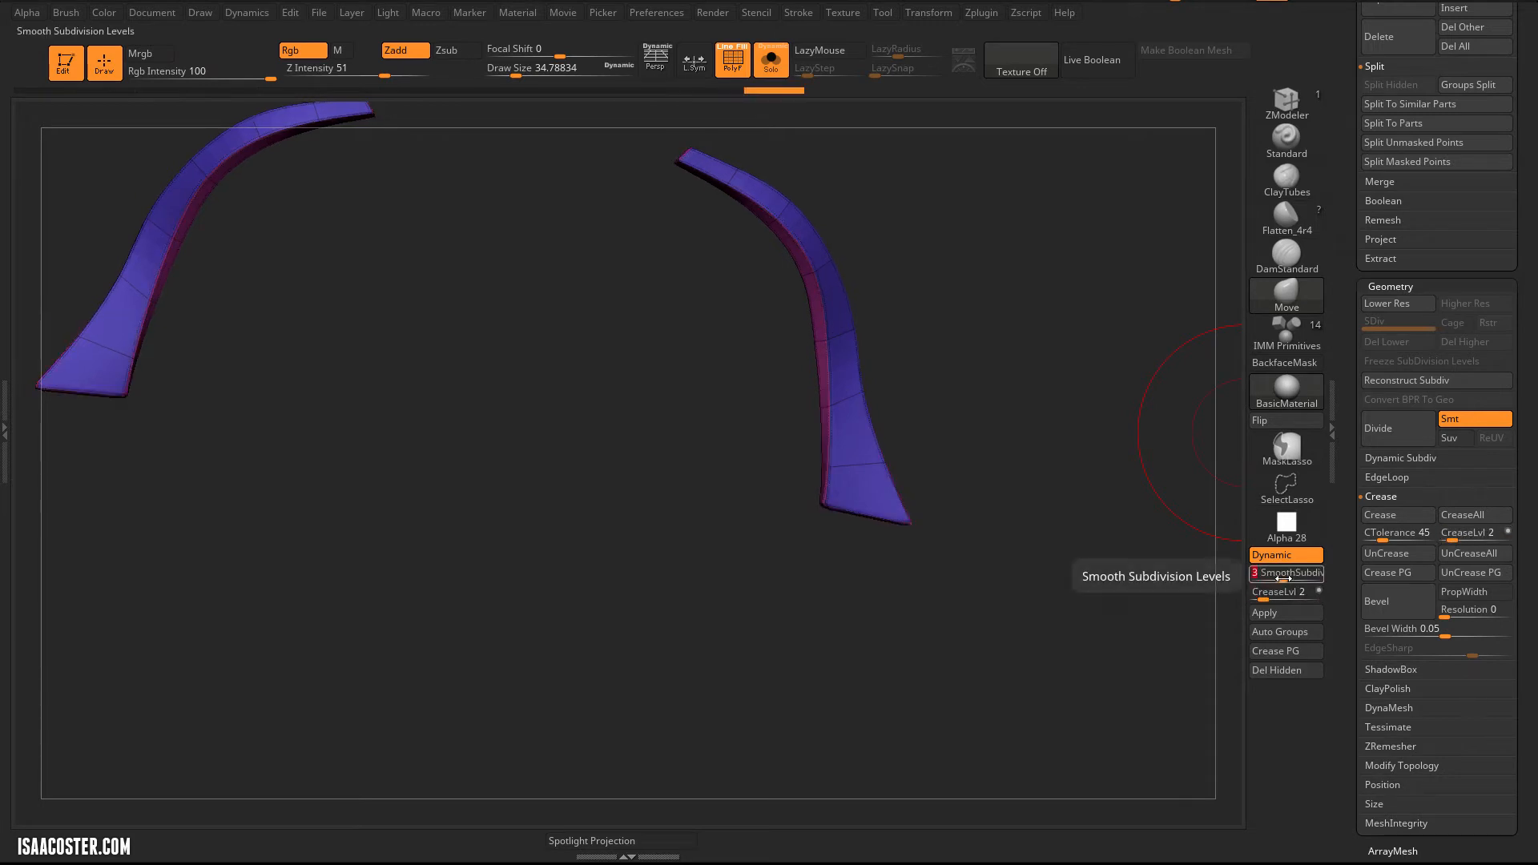
pyautogui.hotkey('shift', 'f')
pyautogui.hotkey('shift', 'f')
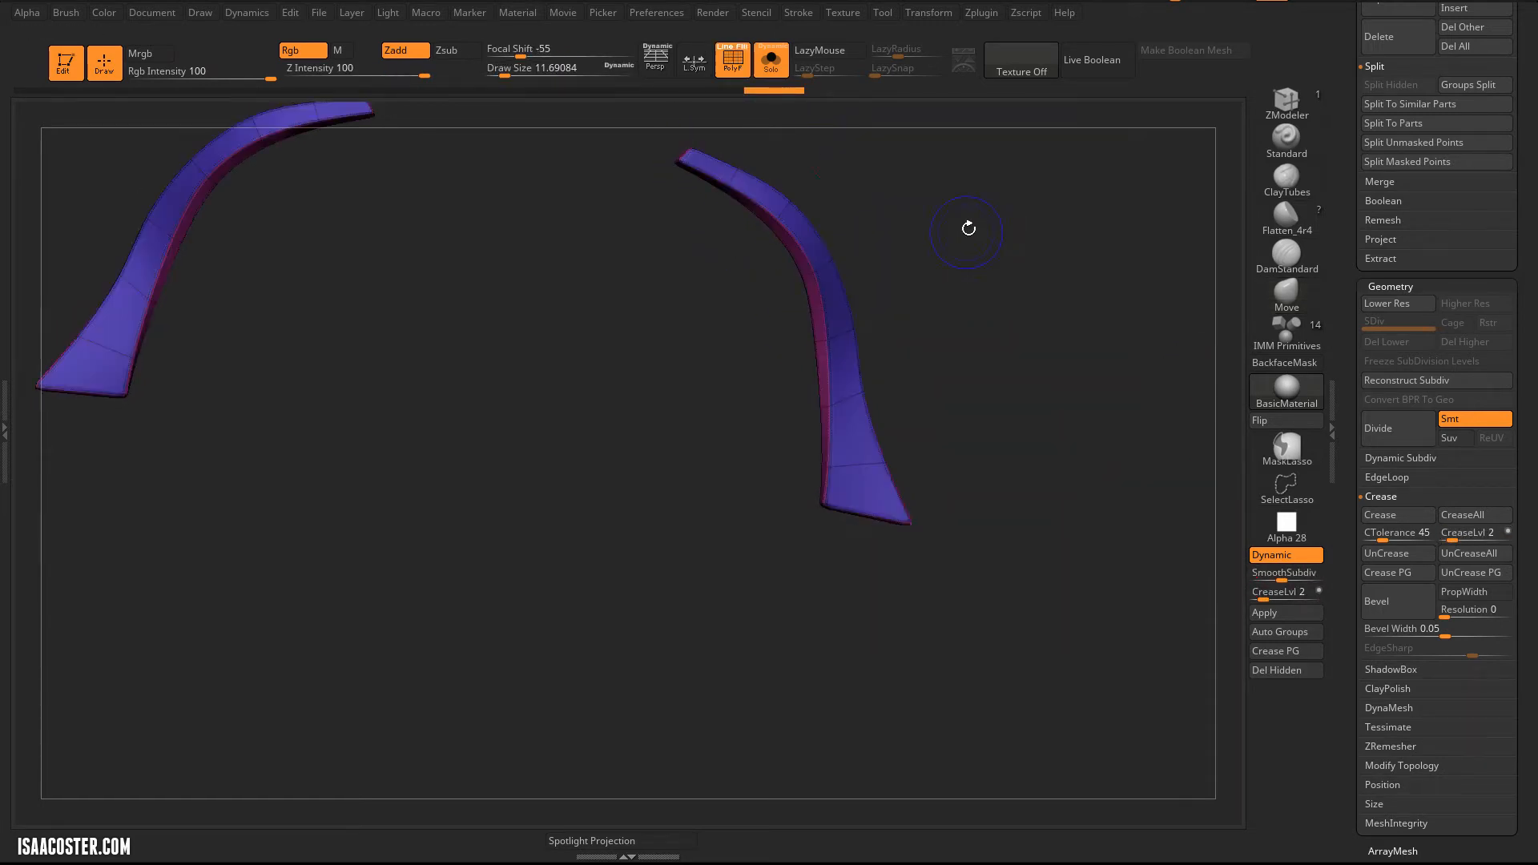
pyautogui.click(772, 64)
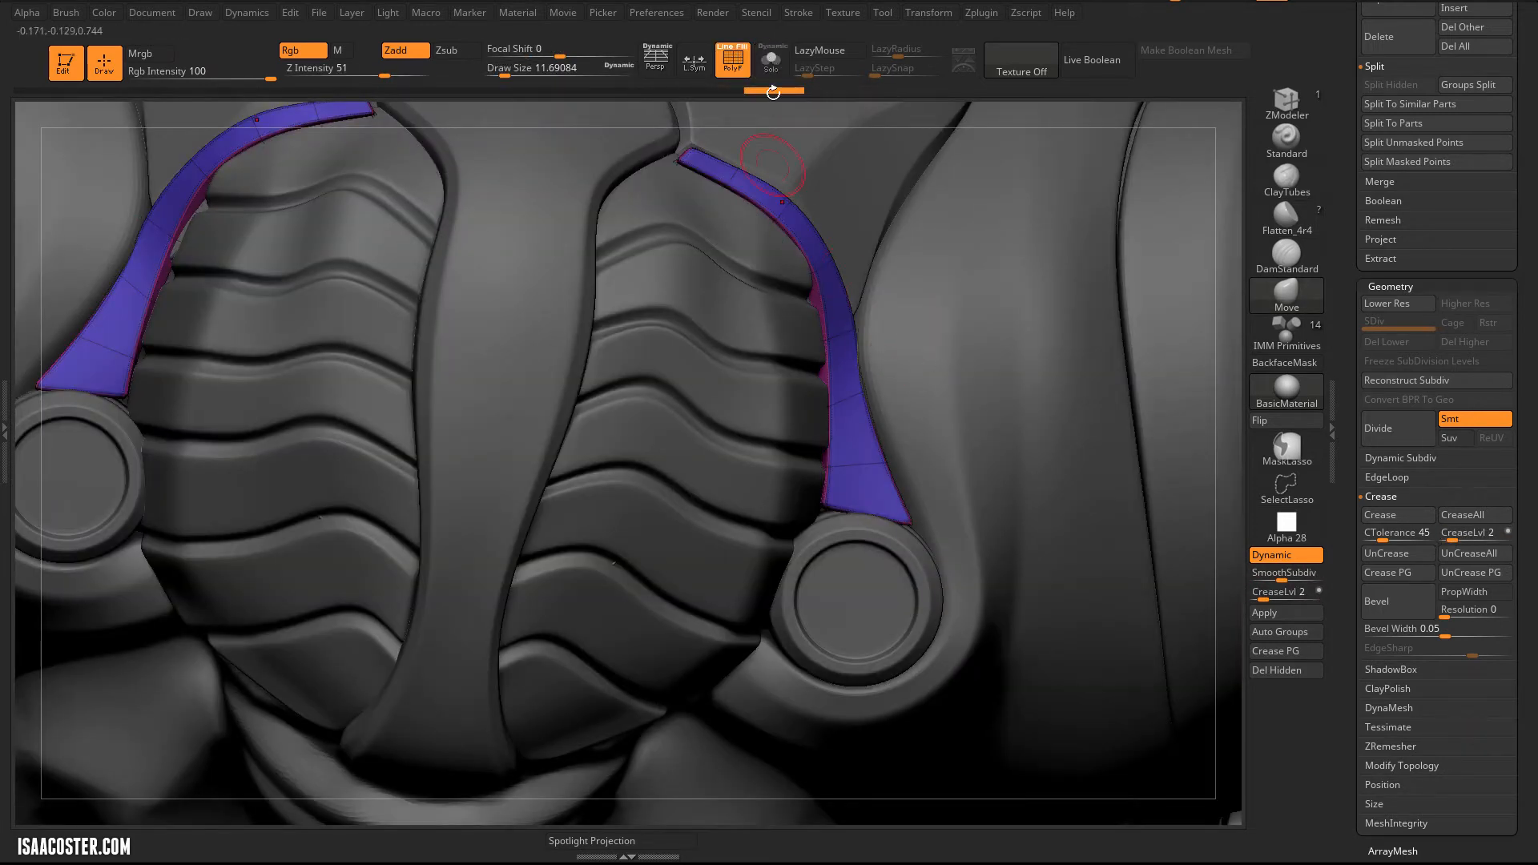
# Step: Reshape the smoothed strip with the Move brush, extending its inner end to the central band and its lower end to the round cap
pyautogui.press('s')
pyautogui.moveTo(682, 172); pyautogui.dragTo(620, 145)
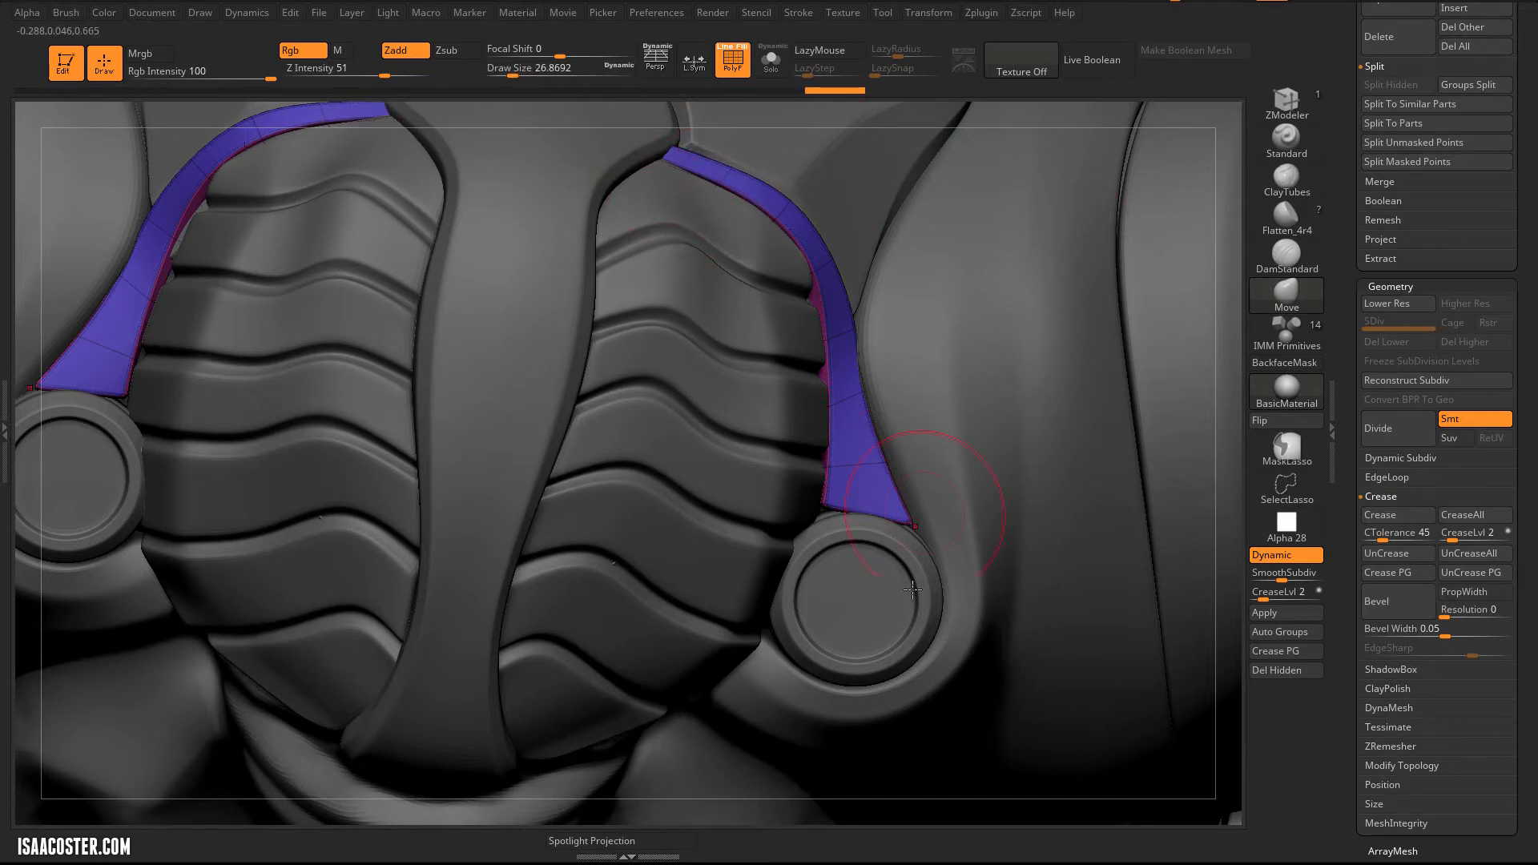
pyautogui.moveTo(806, 518); pyautogui.dragTo(779, 567)
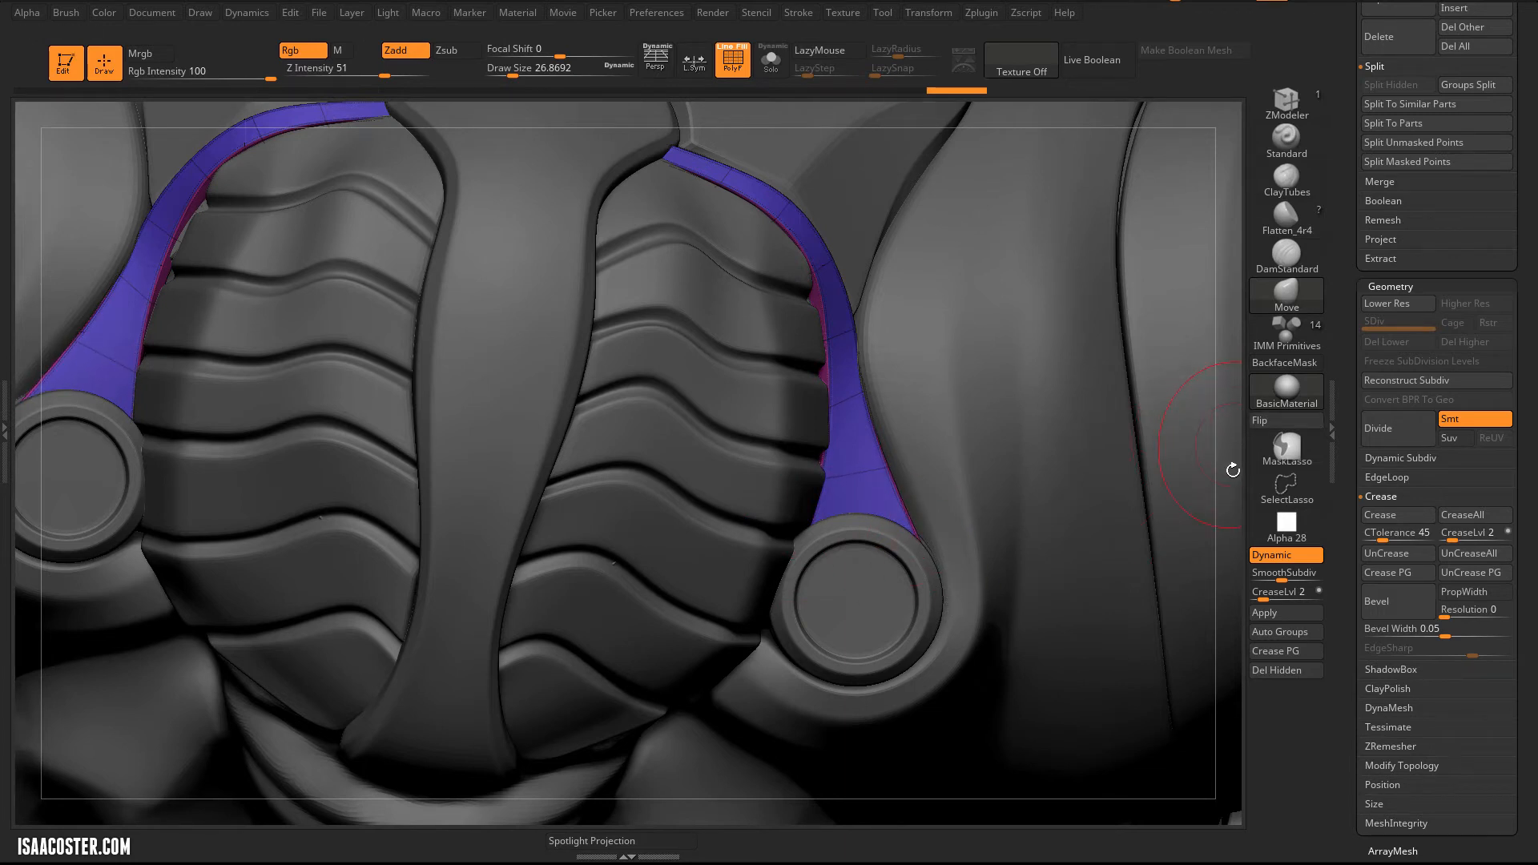
pyautogui.moveTo(1233, 471)
pyautogui.mouseDown()
pyautogui.moveTo(1192, 532)
pyautogui.moveTo(978, 532)
pyautogui.mouseUp()
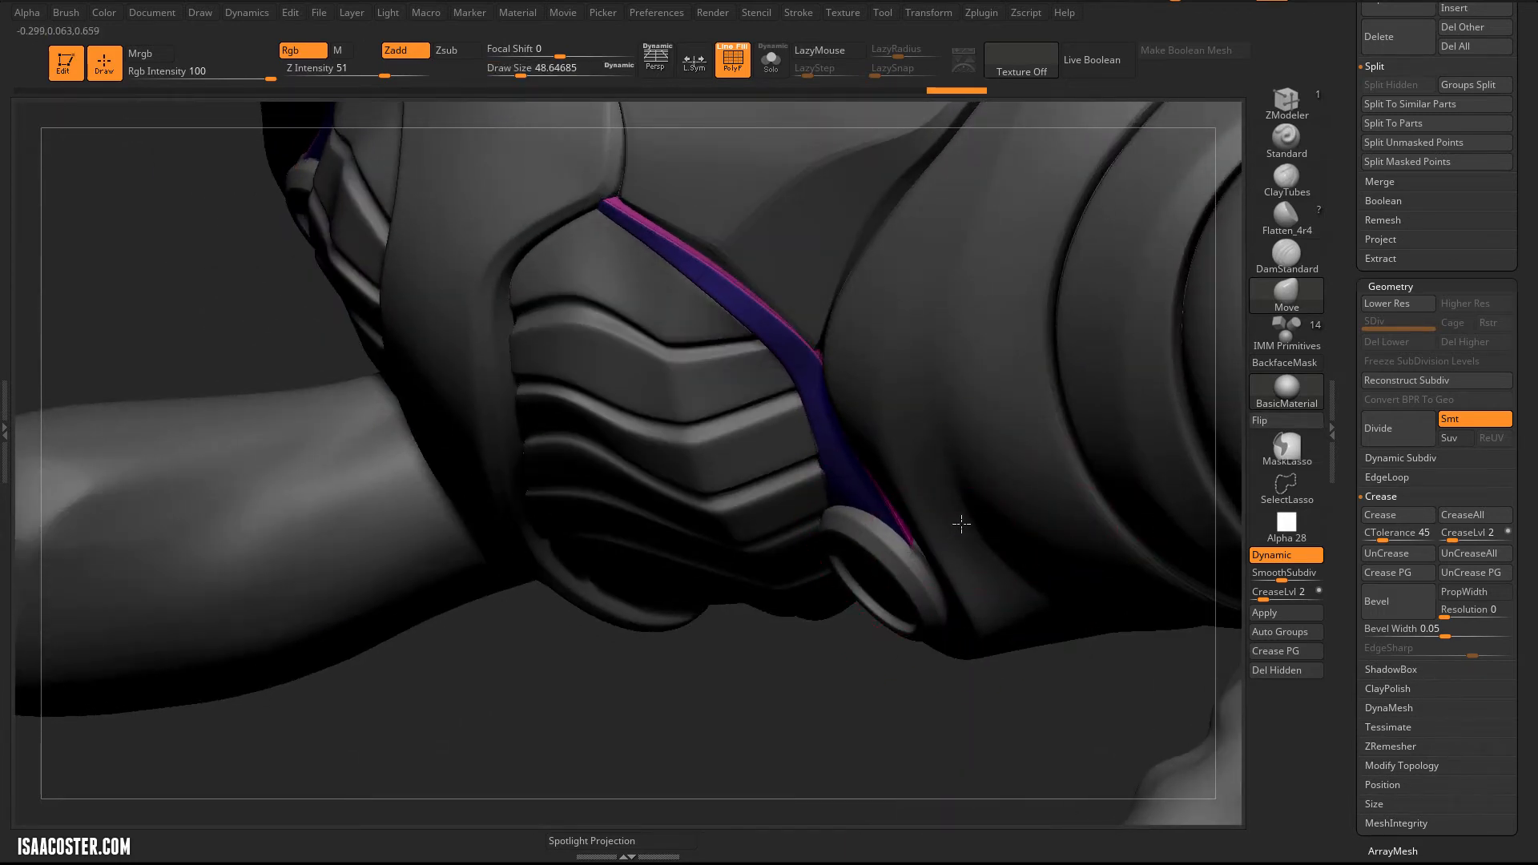
pyautogui.moveTo(805, 706); pyautogui.dragTo(895, 529)
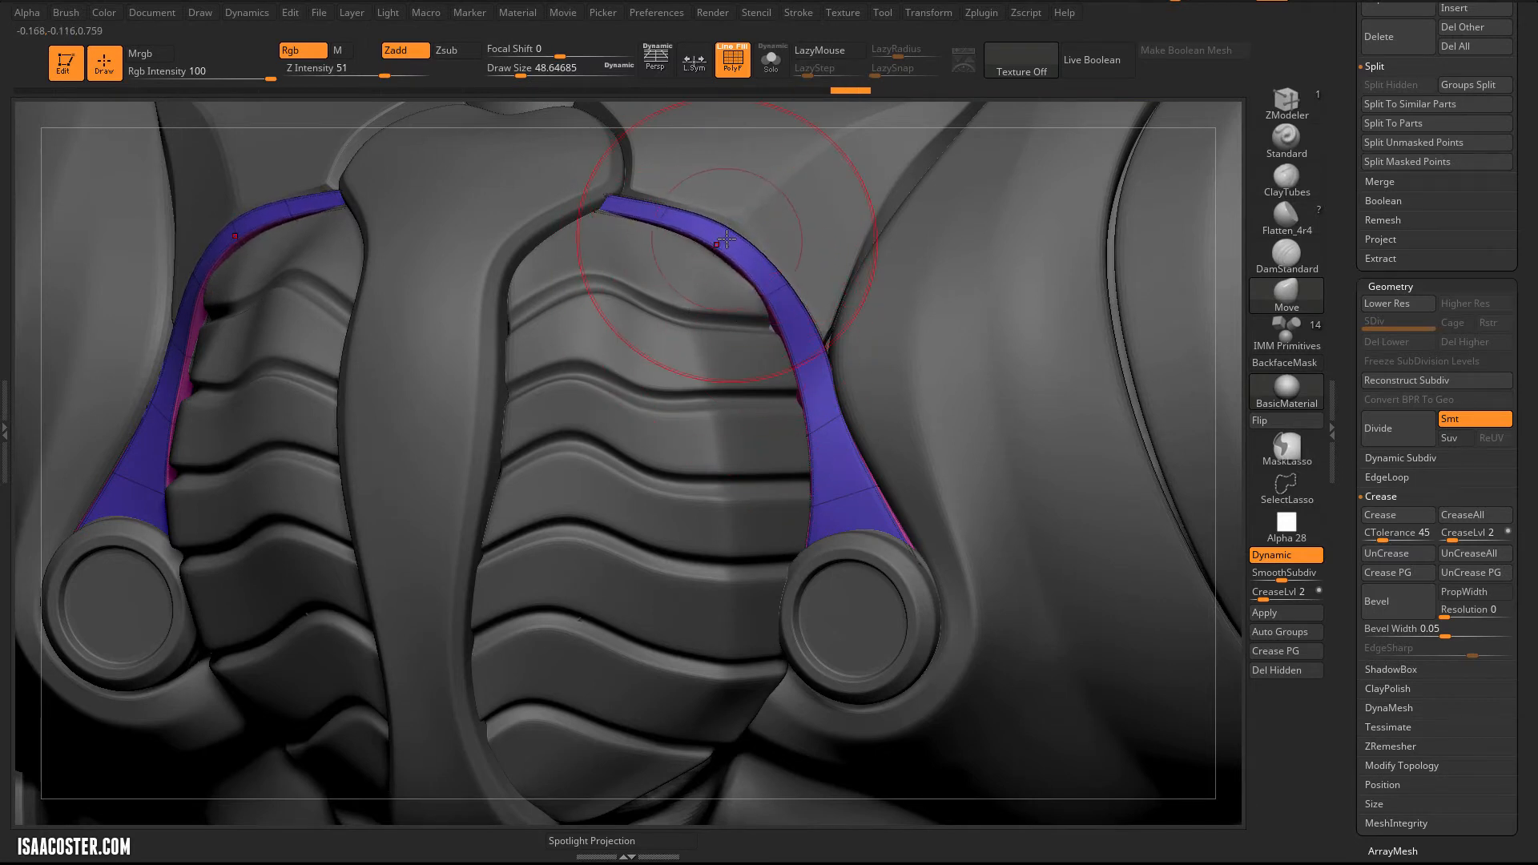
# Step: Crease the complete edge loop at the strip's upper bend with ZModeler and nudge the inner end with the Move brush
pyautogui.click(1285, 98)
pyautogui.press('space')
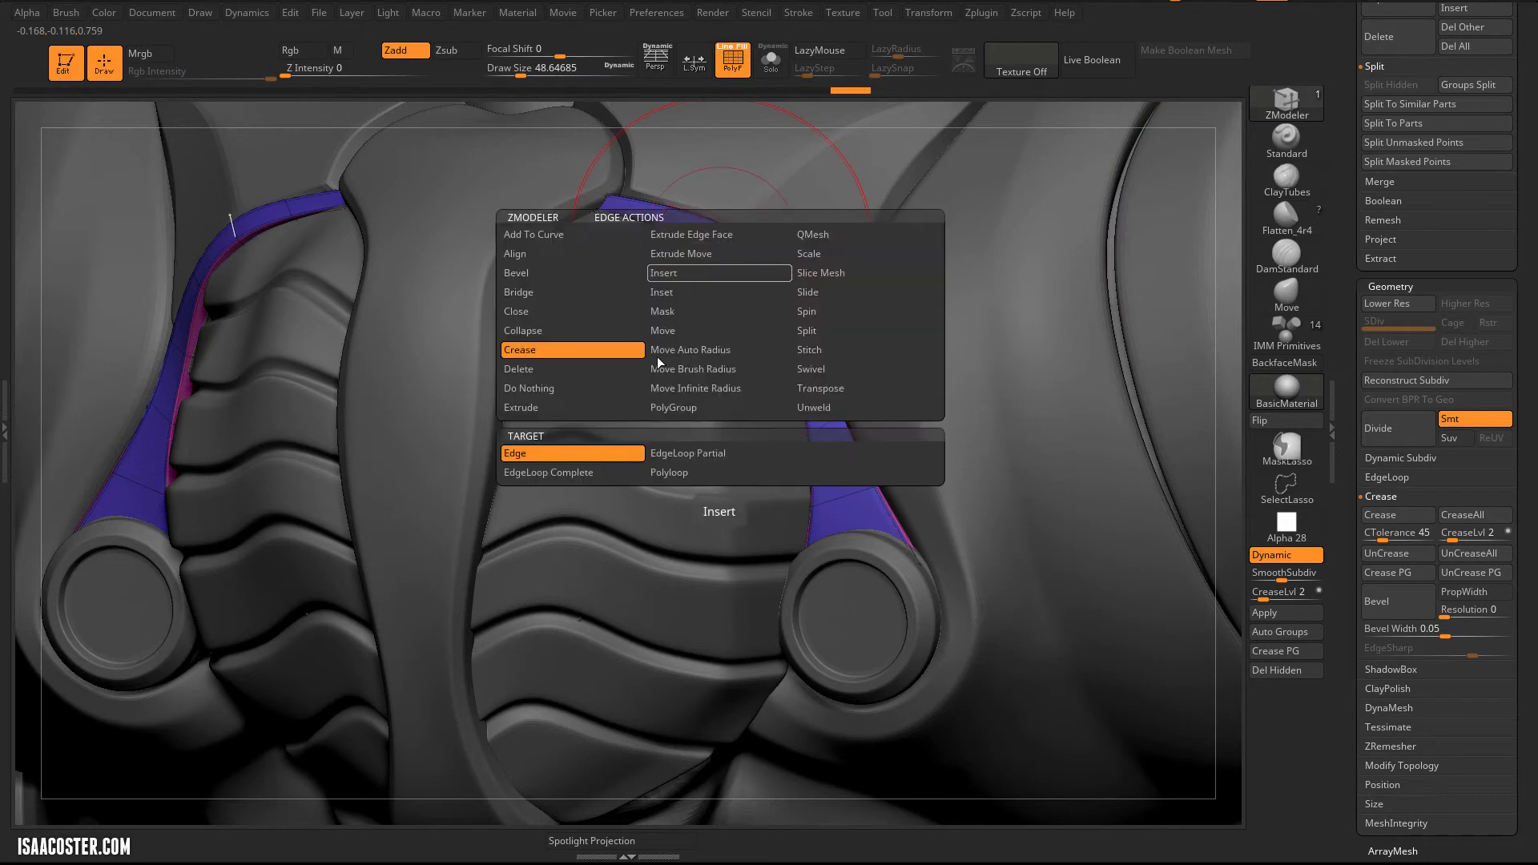
pyautogui.click(579, 480)
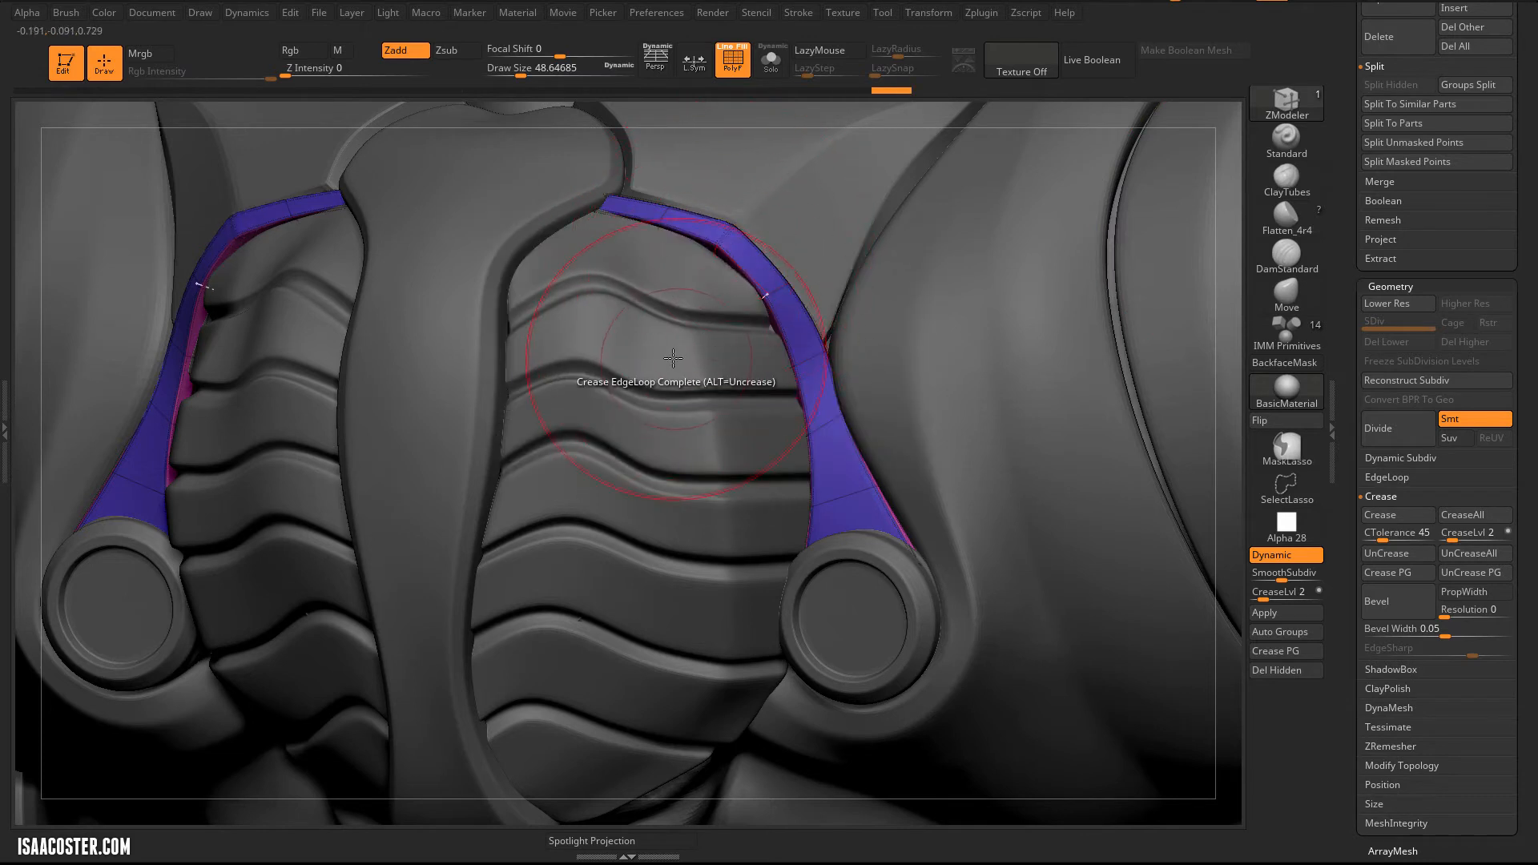
pyautogui.click(1295, 290)
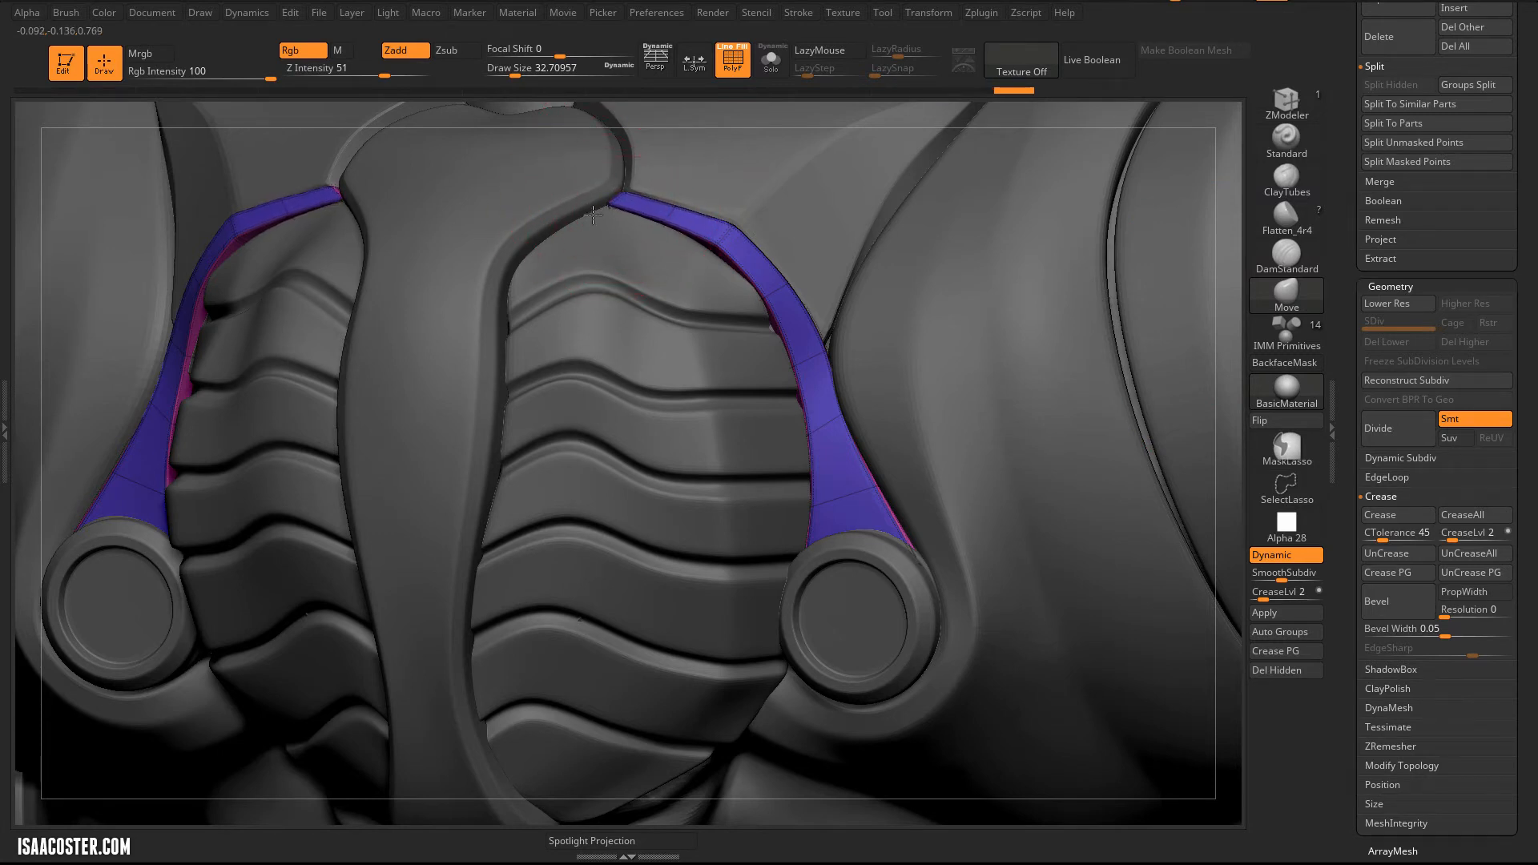
# Step: Select the ribbed mouth plates and adjust their upper edge against the strip with a smaller Move brush, hiding the polyframe
pyautogui.keyDown('alt'); pyautogui.click(682, 257); pyautogui.keyUp('alt')
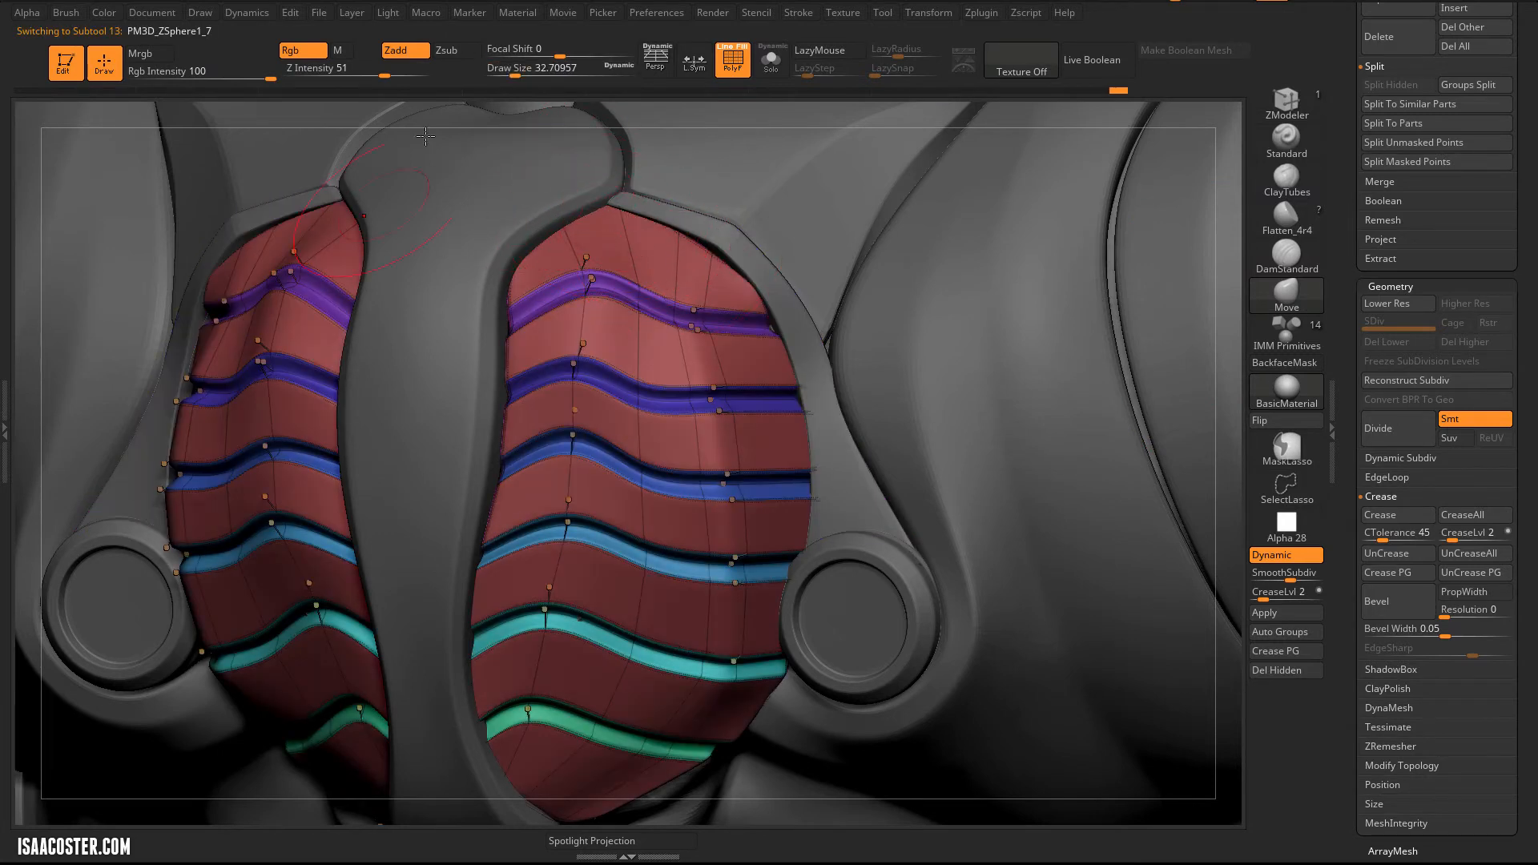
pyautogui.moveTo(367, 112); pyautogui.dragTo(590, 210, button='right')
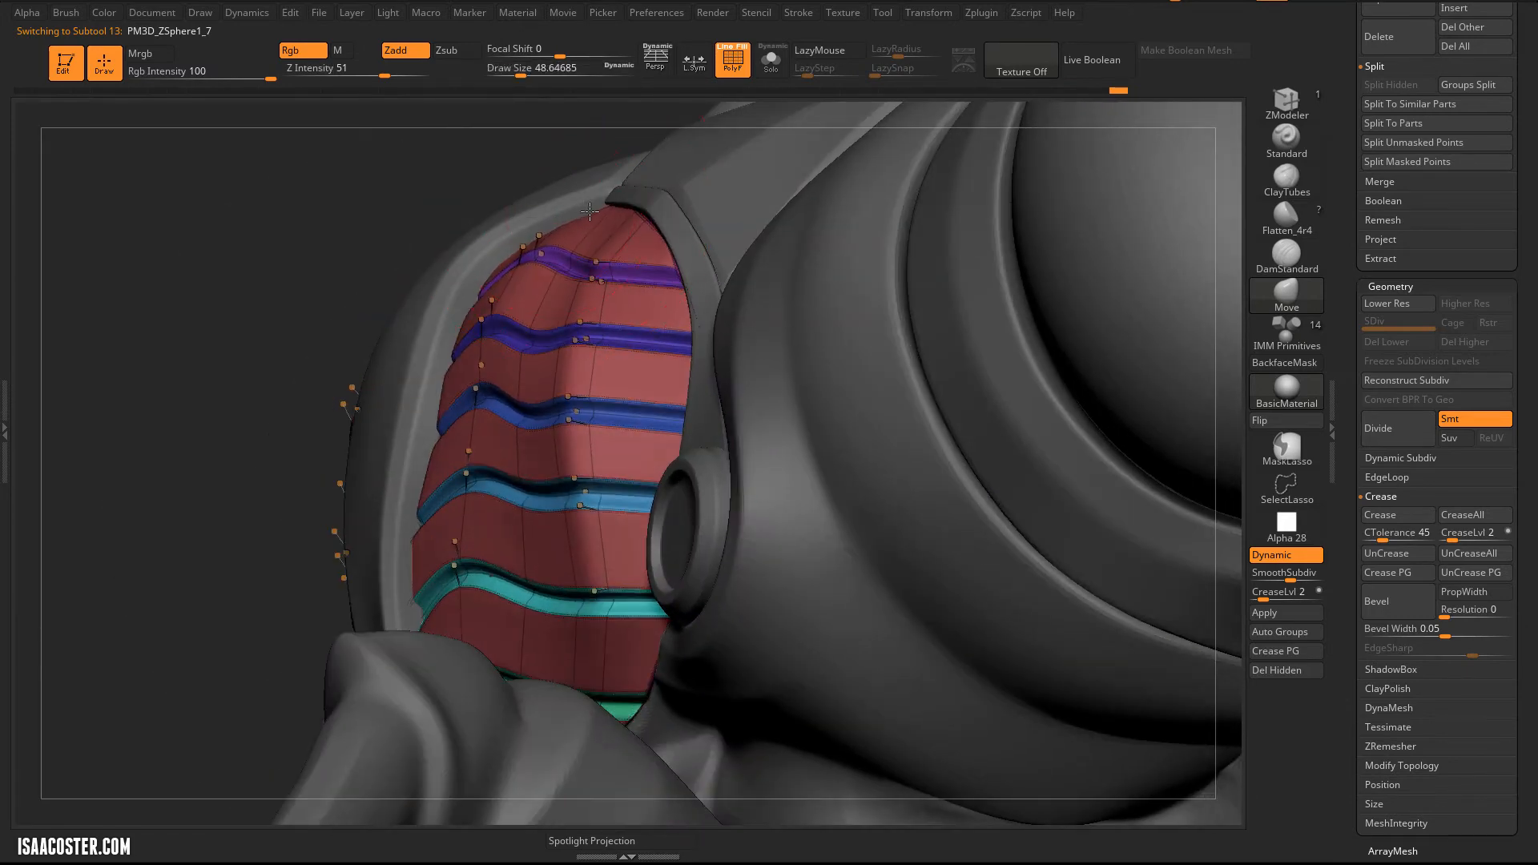
pyautogui.press('s')
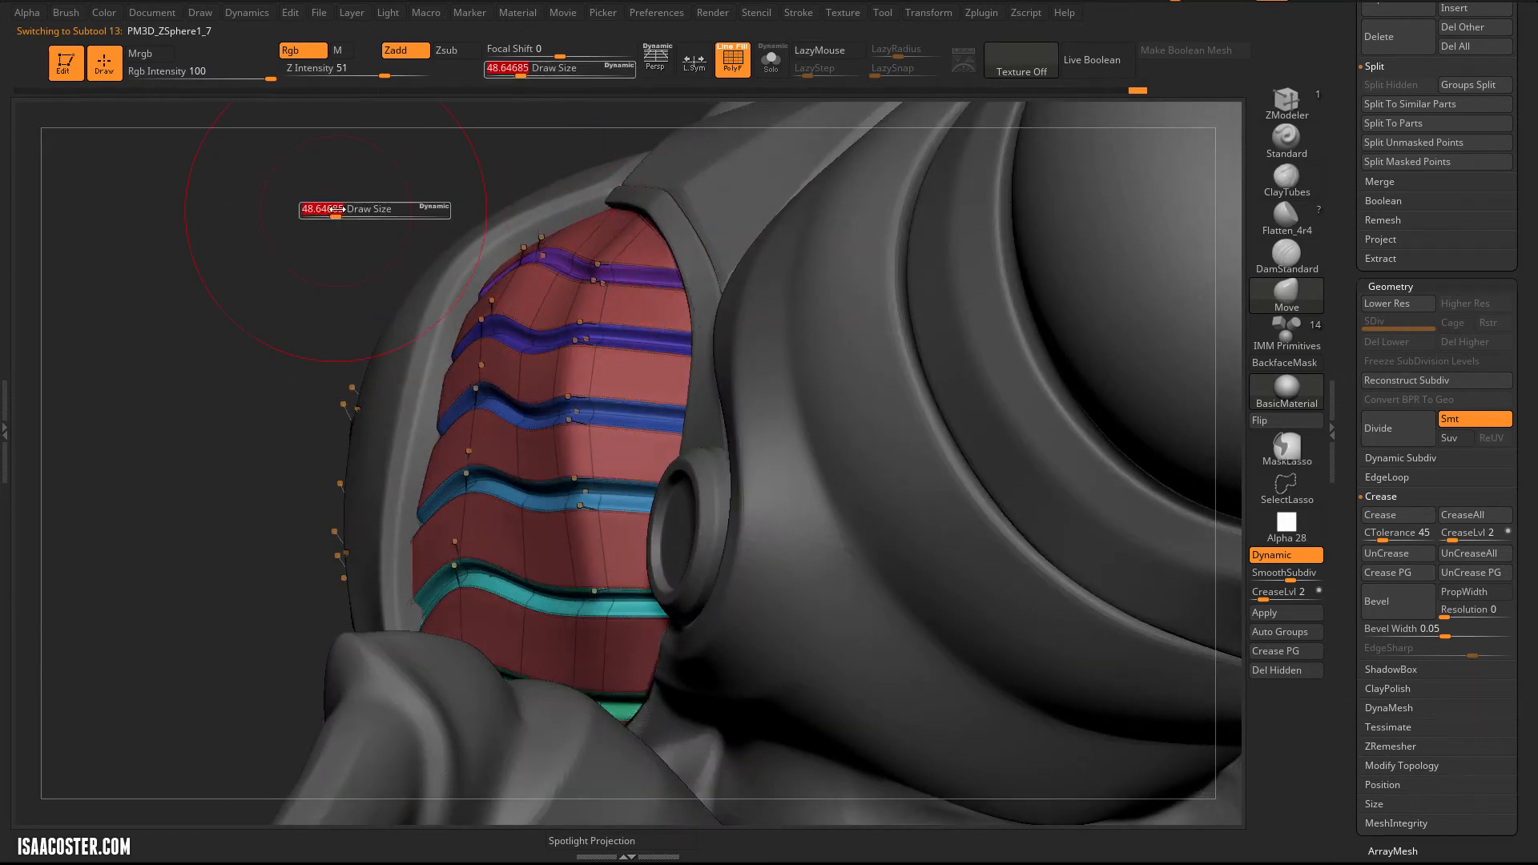
pyautogui.click(325, 218)
pyautogui.moveTo(316, 320); pyautogui.dragTo(296, 240, button='right')
pyautogui.hotkey('shift', 'f')
pyautogui.moveTo(300, 471)
pyautogui.keyDown('ctrl'); pyautogui.mouseDown(button='right')
pyautogui.moveTo(270, 434)
pyautogui.moveTo(377, 560)
pyautogui.moveTo(449, 545)
pyautogui.moveTo(675, 351)
pyautogui.mouseUp(button='right'); pyautogui.keyUp('ctrl')
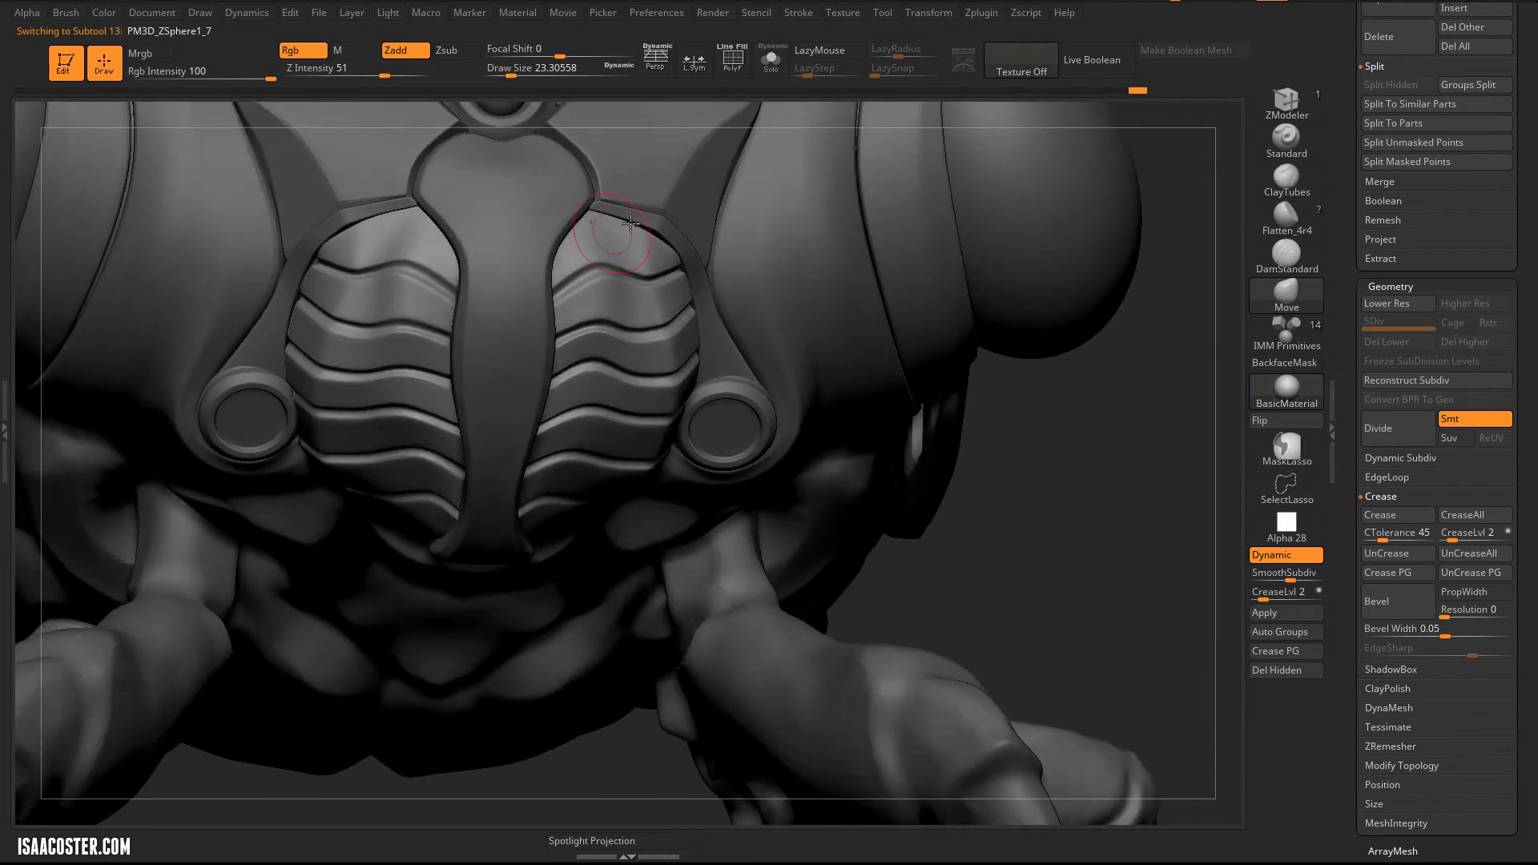
# Step: Select the forehead side plate and fit its lower corner against the trim strip with a Move brush sized about 51
pyautogui.moveTo(1105, 469); pyautogui.dragTo(799, 230, button='right')
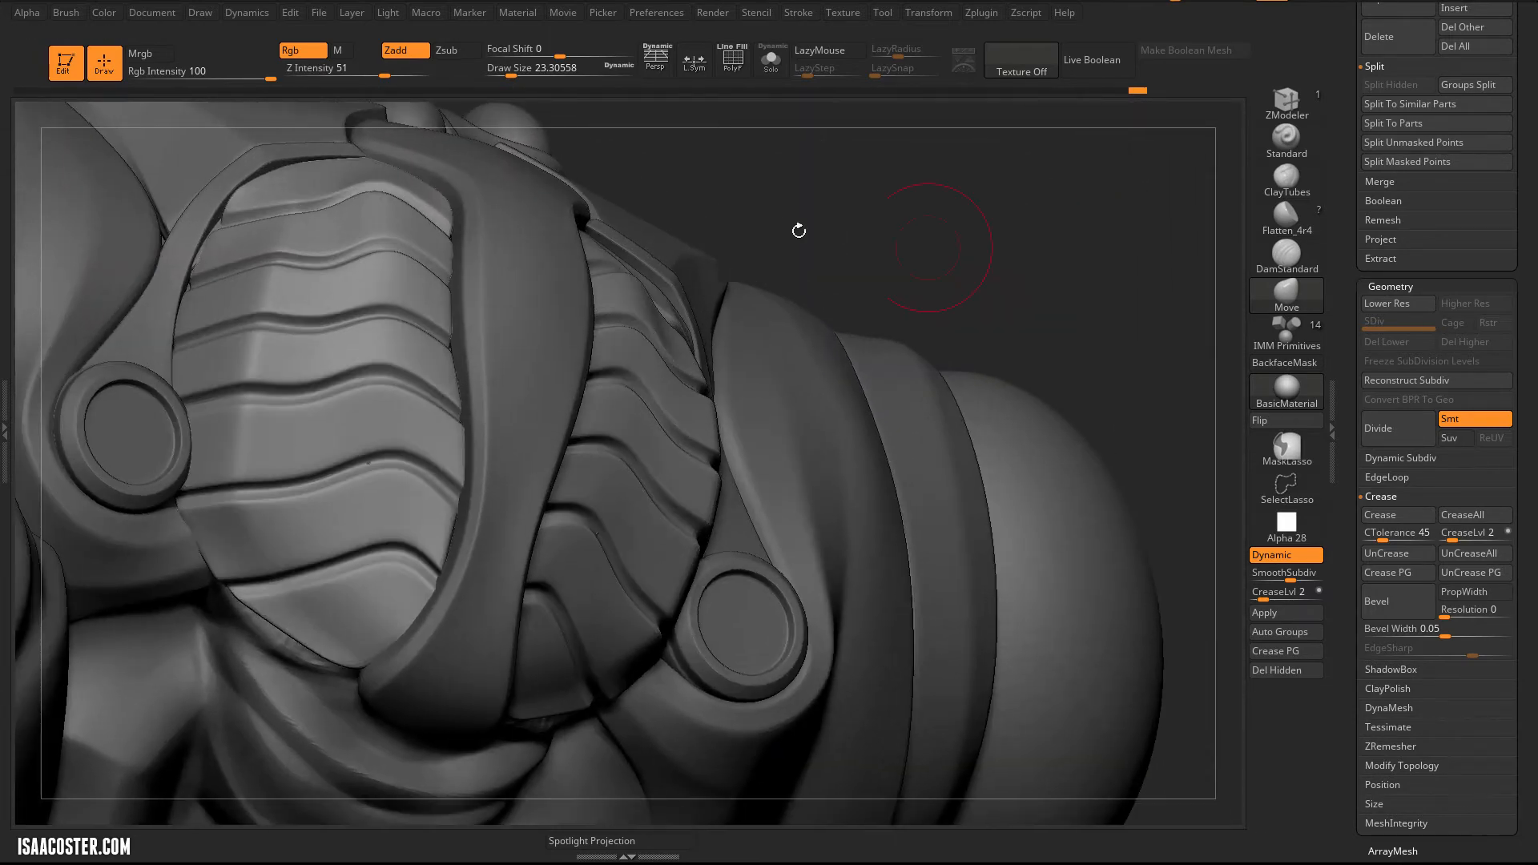
pyautogui.keyDown('alt'); pyautogui.click(670, 282); pyautogui.keyUp('alt')
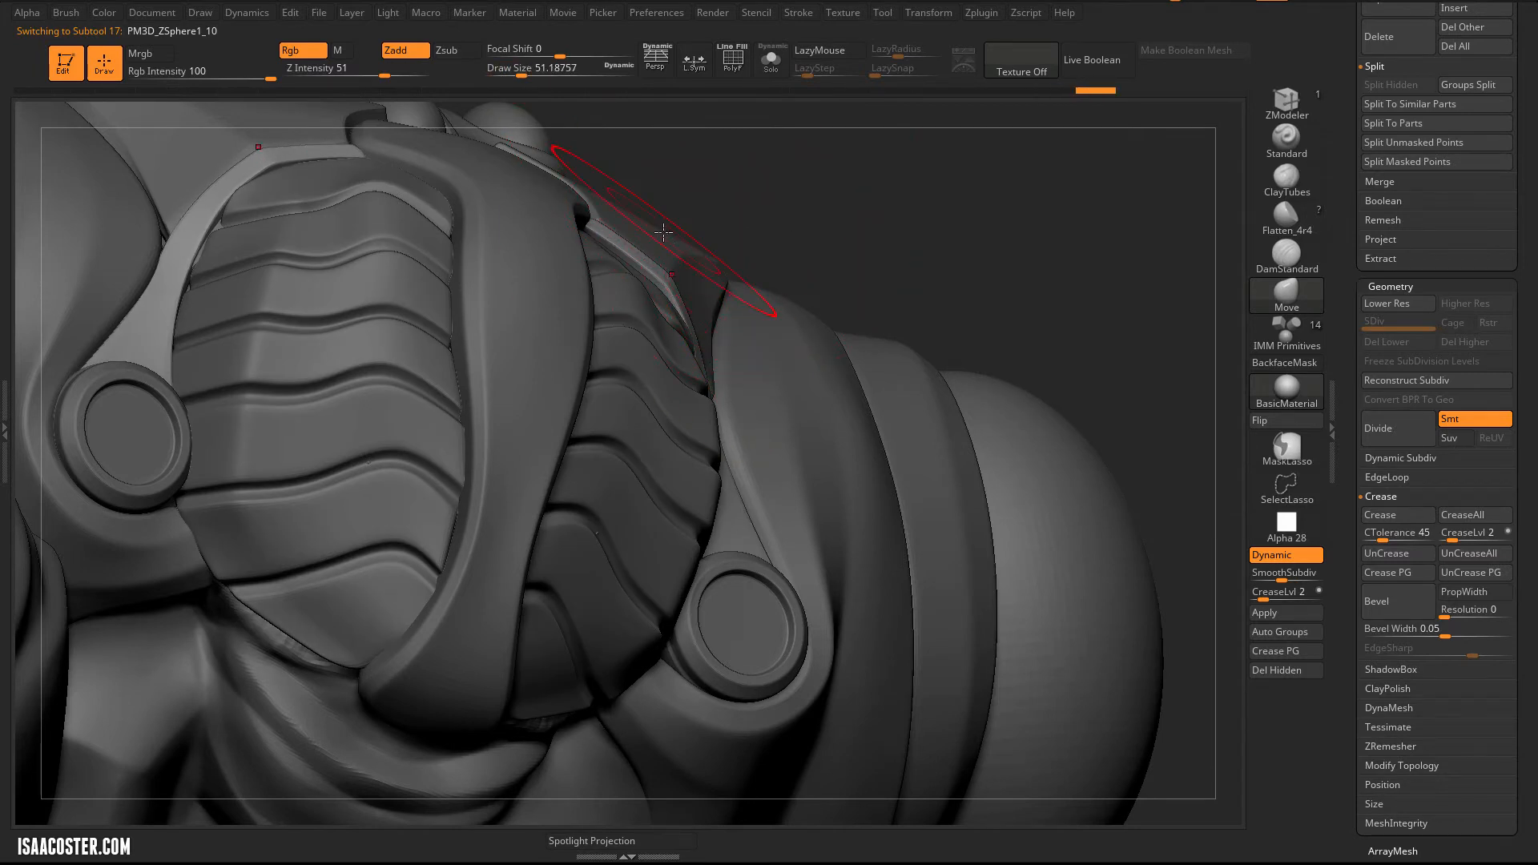
pyautogui.keyDown('alt'); pyautogui.click(667, 236); pyautogui.keyUp('alt')
pyautogui.moveTo(774, 202); pyautogui.dragTo(753, 144, button='right')
pyautogui.press('s')
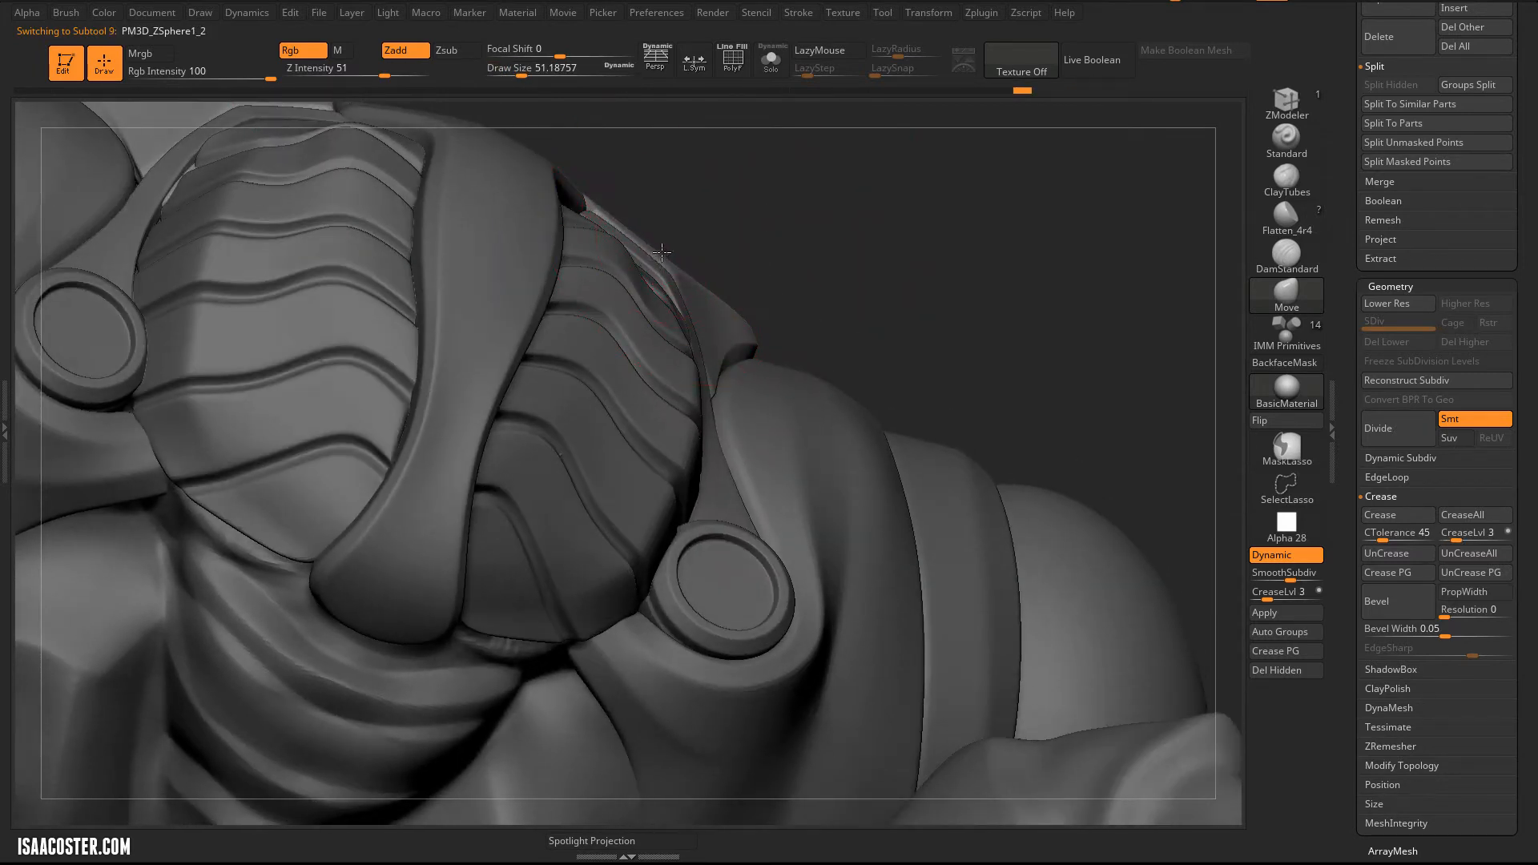
pyautogui.moveTo(768, 275); pyautogui.dragTo(707, 357, button='right')
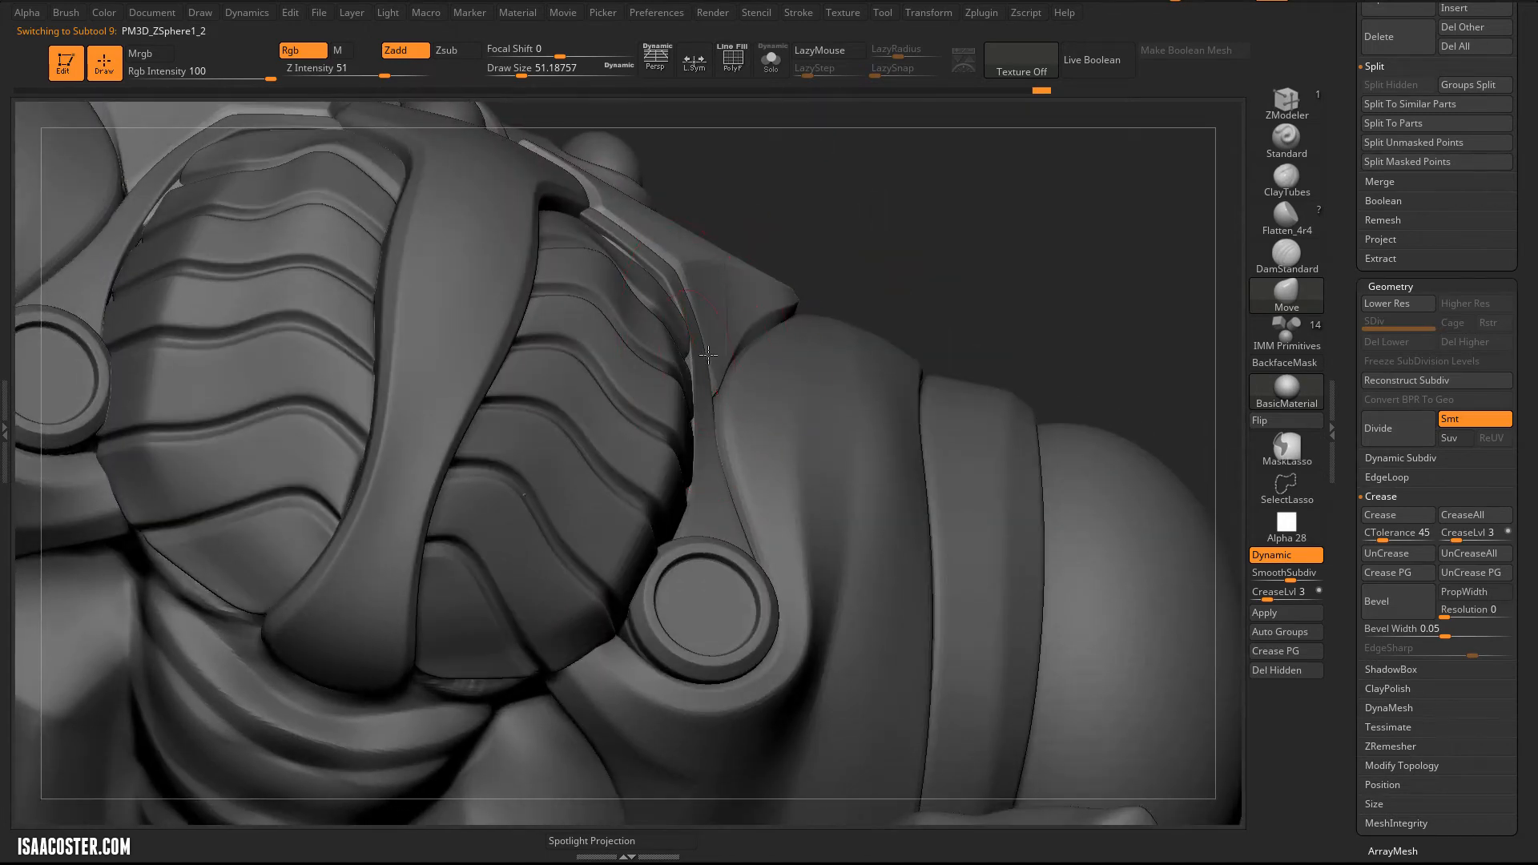
pyautogui.moveTo(908, 237); pyautogui.dragTo(699, 417, button='right')
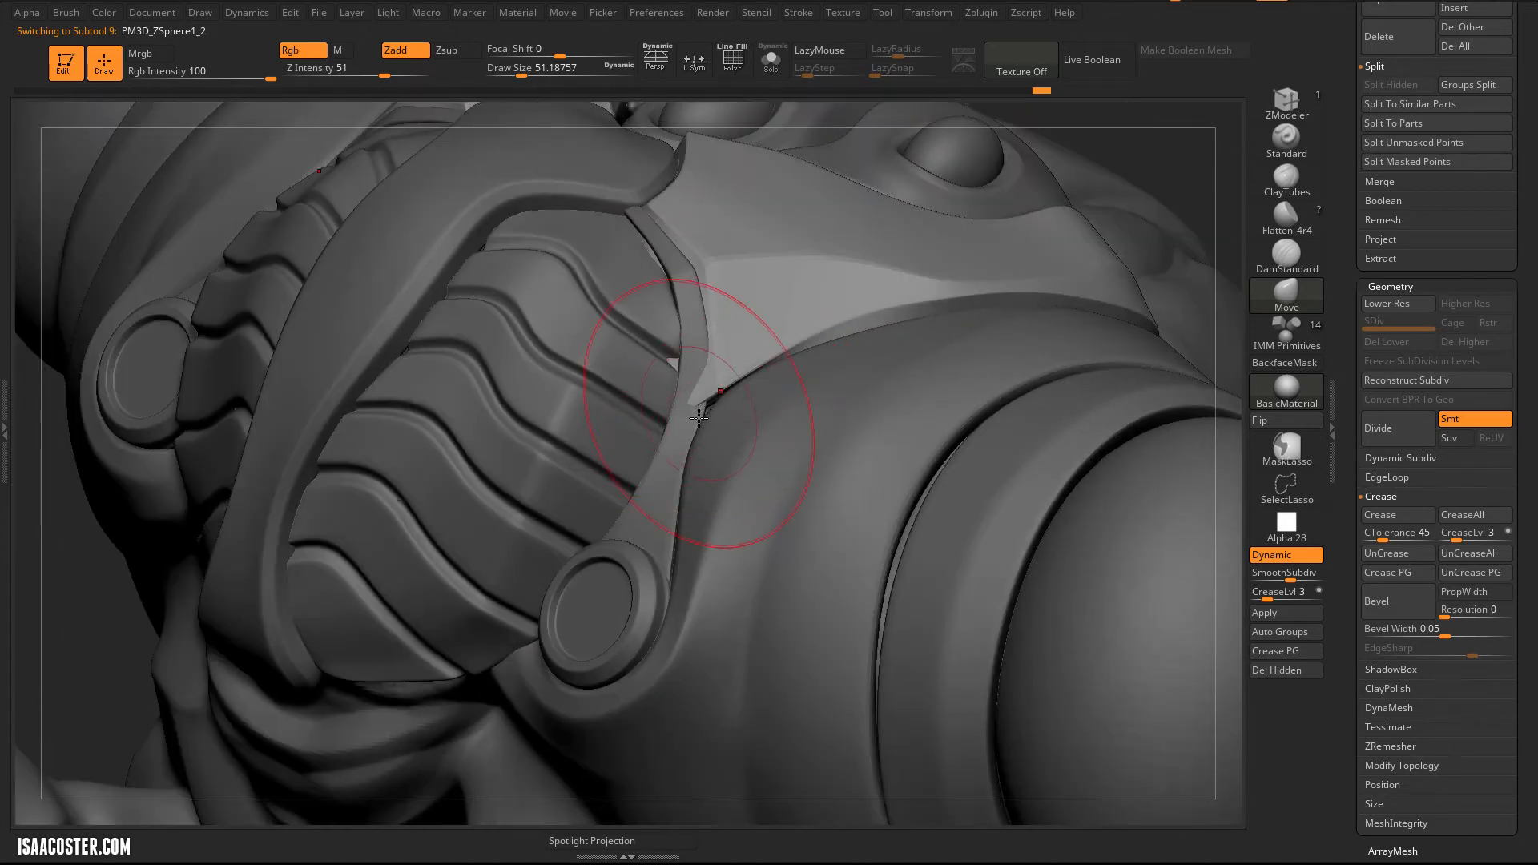
pyautogui.moveTo(1125, 139); pyautogui.dragTo(738, 257, button='right')
# Step: Select the trim strip and adjust its edge beside the ribbed mouth plates with a Move brush enlarged to about 31
pyautogui.moveTo(393, 282)
pyautogui.mouseDown(button='right')
pyautogui.moveTo(446, 248)
pyautogui.moveTo(453, 337)
pyautogui.moveTo(430, 478)
pyautogui.moveTo(565, 361)
pyautogui.mouseUp(button='right')
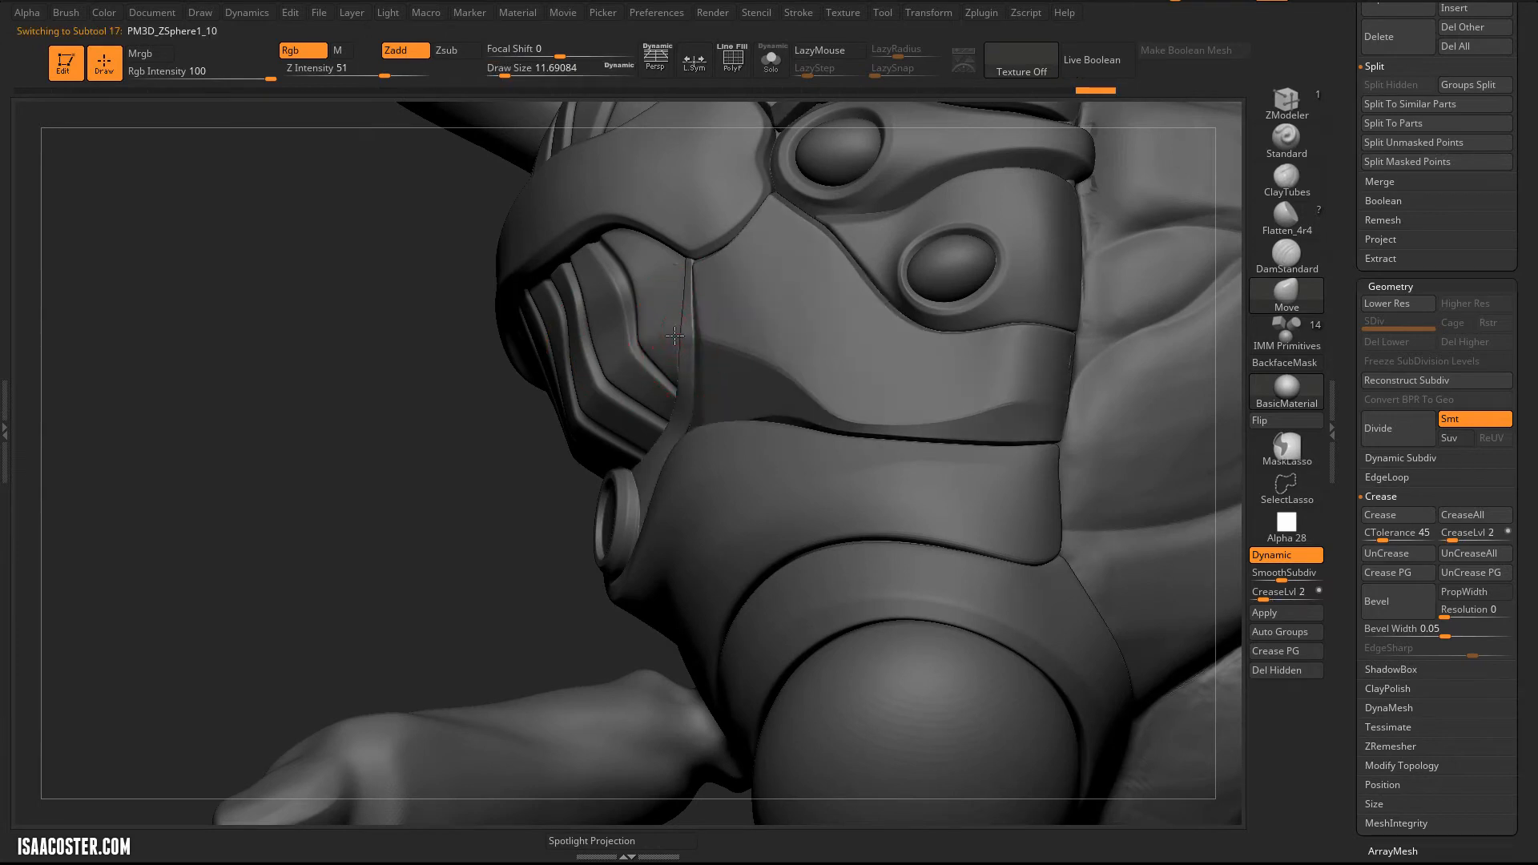
pyautogui.moveTo(458, 476); pyautogui.dragTo(671, 447, button='right')
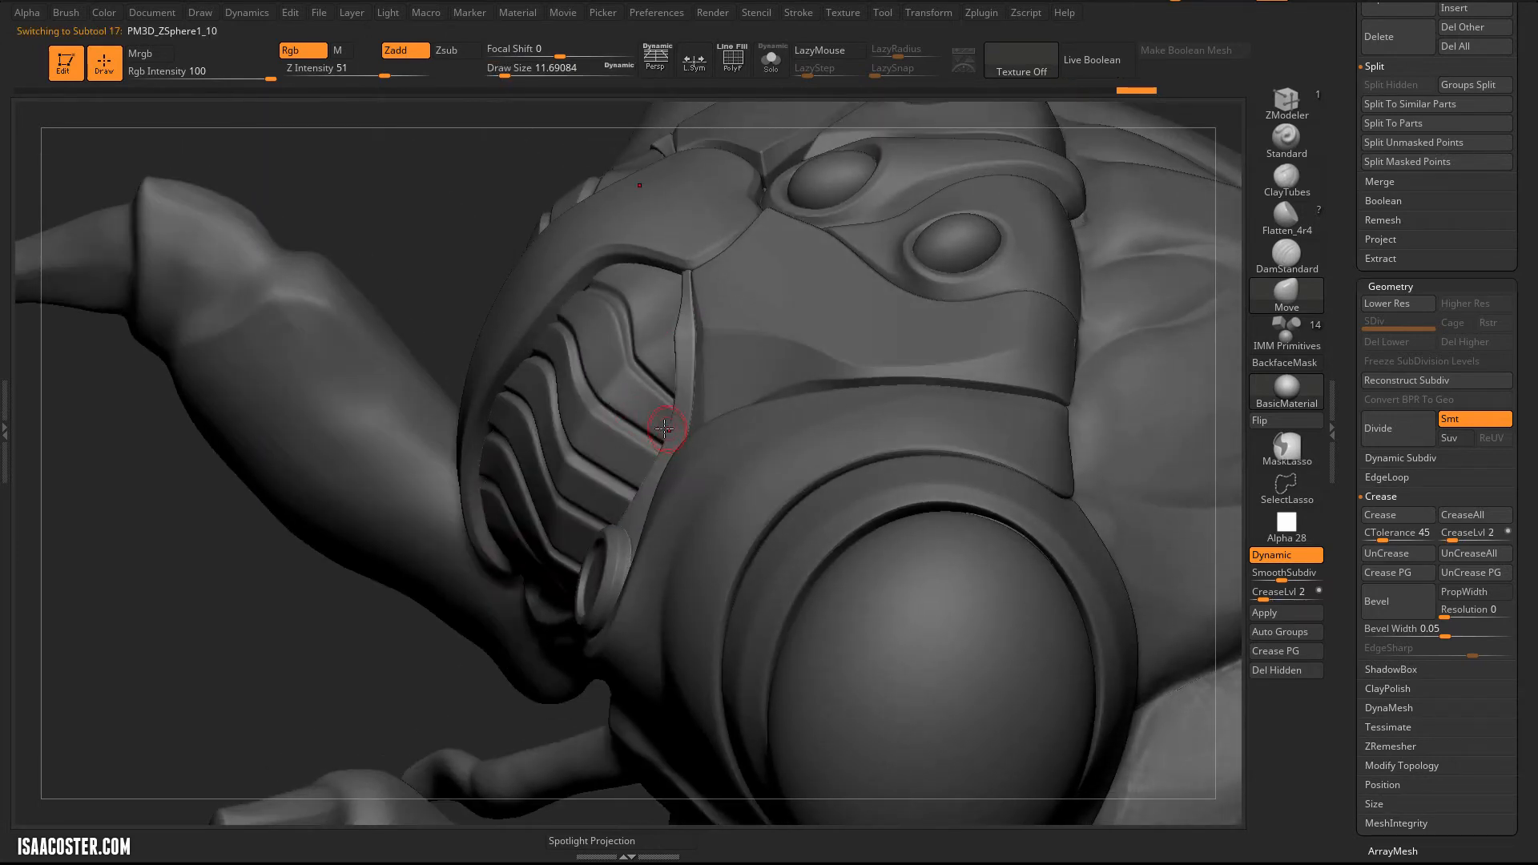
pyautogui.moveTo(439, 654); pyautogui.dragTo(651, 460, button='right')
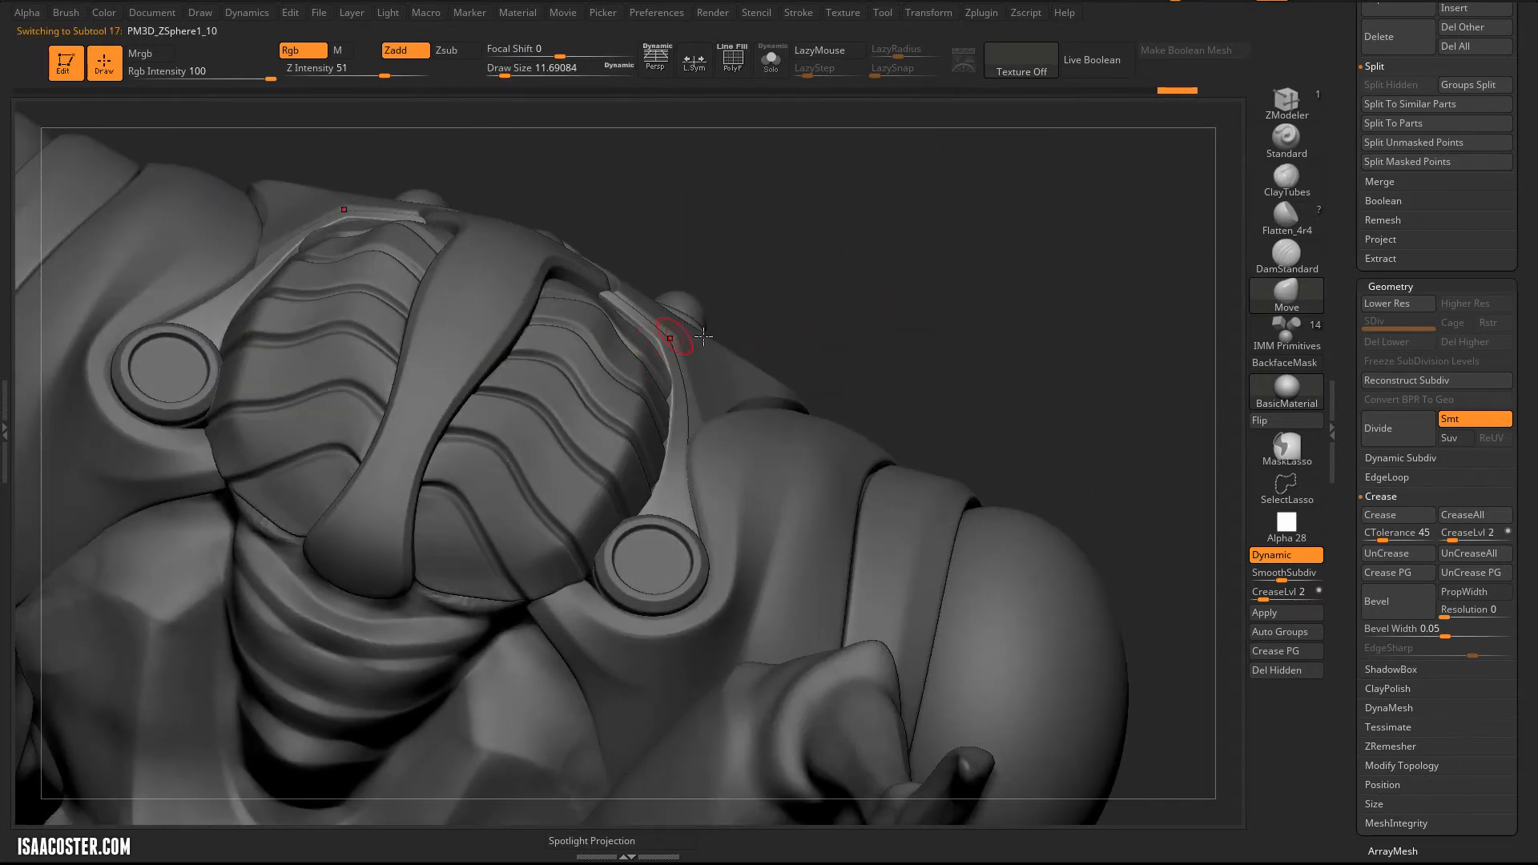
pyautogui.press('s')
pyautogui.moveTo(670, 391); pyautogui.dragTo(677, 399)
pyautogui.moveTo(662, 460); pyautogui.dragTo(677, 454)
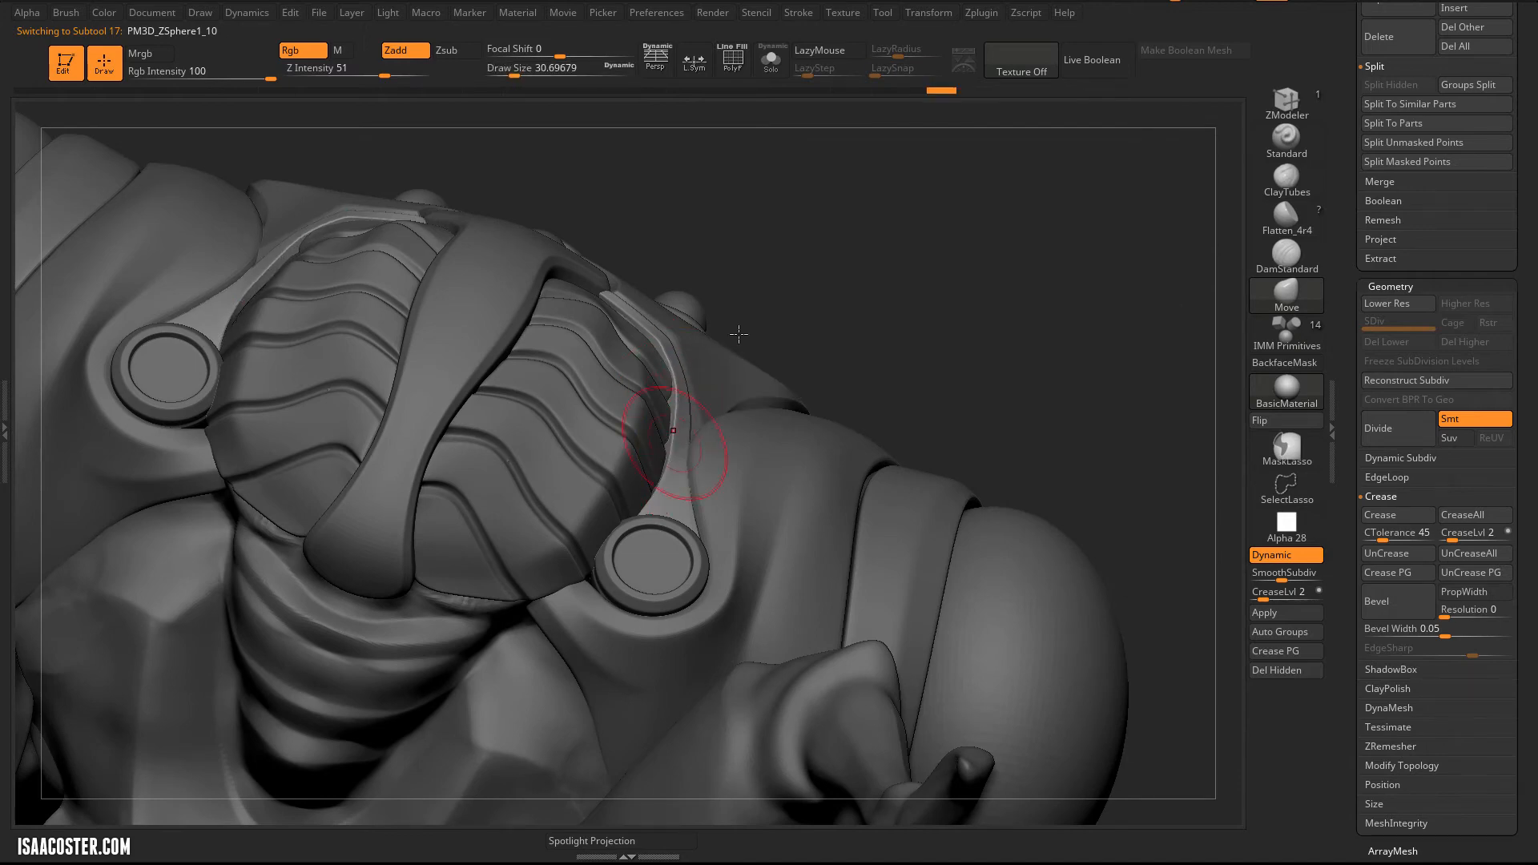
pyautogui.moveTo(838, 264)
pyautogui.mouseDown(button='right')
pyautogui.moveTo(922, 552)
pyautogui.moveTo(982, 604)
pyautogui.moveTo(593, 498)
pyautogui.mouseUp(button='right')
pyautogui.keyDown('shift'); pyautogui.moveTo(960, 636); pyautogui.dragTo(978, 635, button='right'); pyautogui.keyUp('shift')
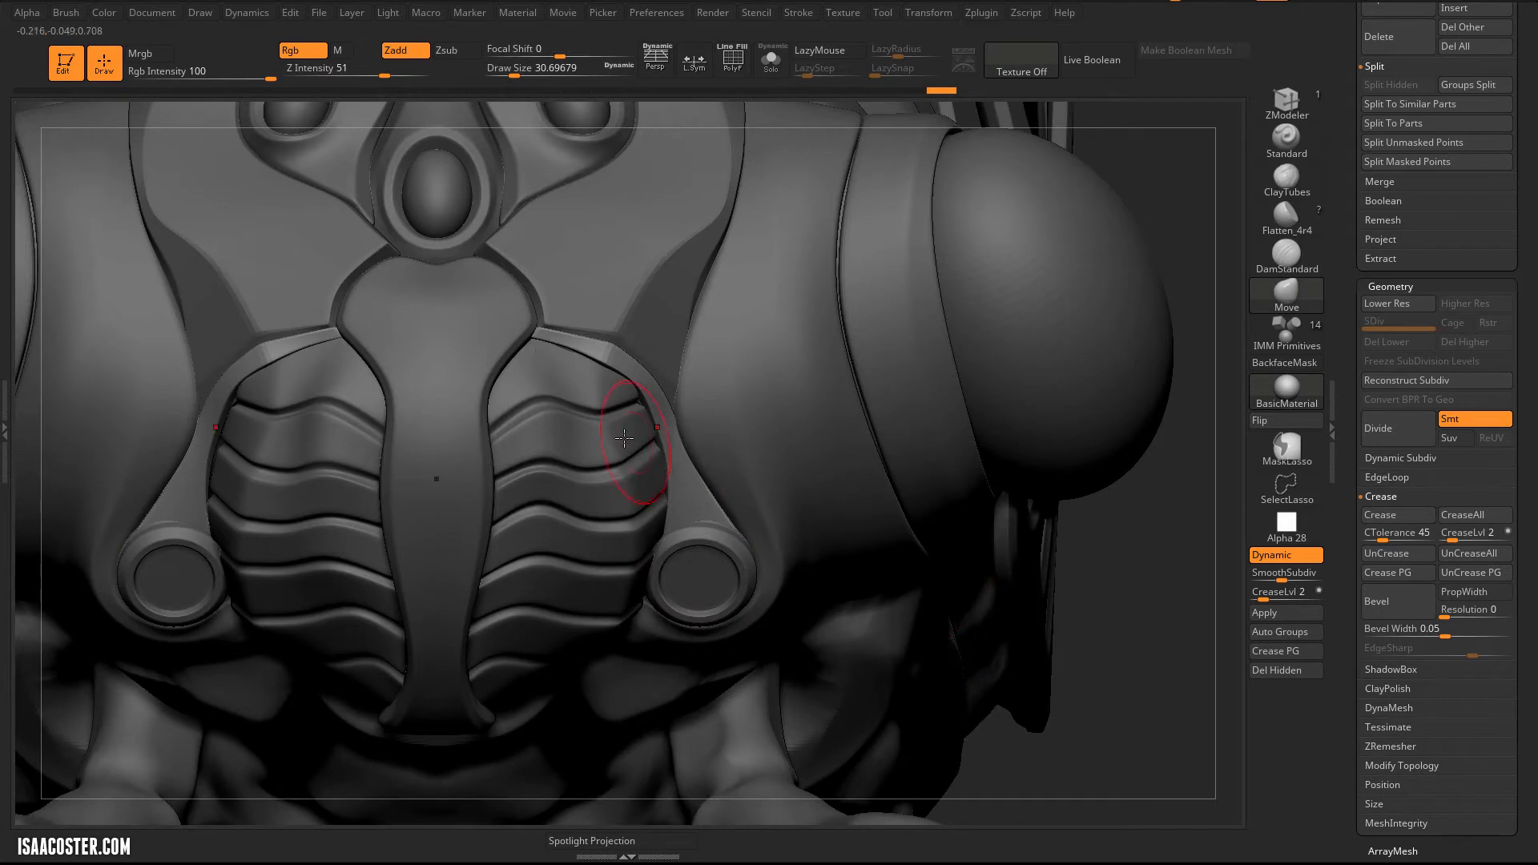
# Step: Crease the complete edge loop at the strip's flared lower end with ZModeler and check the smoothed preview
pyautogui.press('b')
pyautogui.press('z')
pyautogui.press('m')
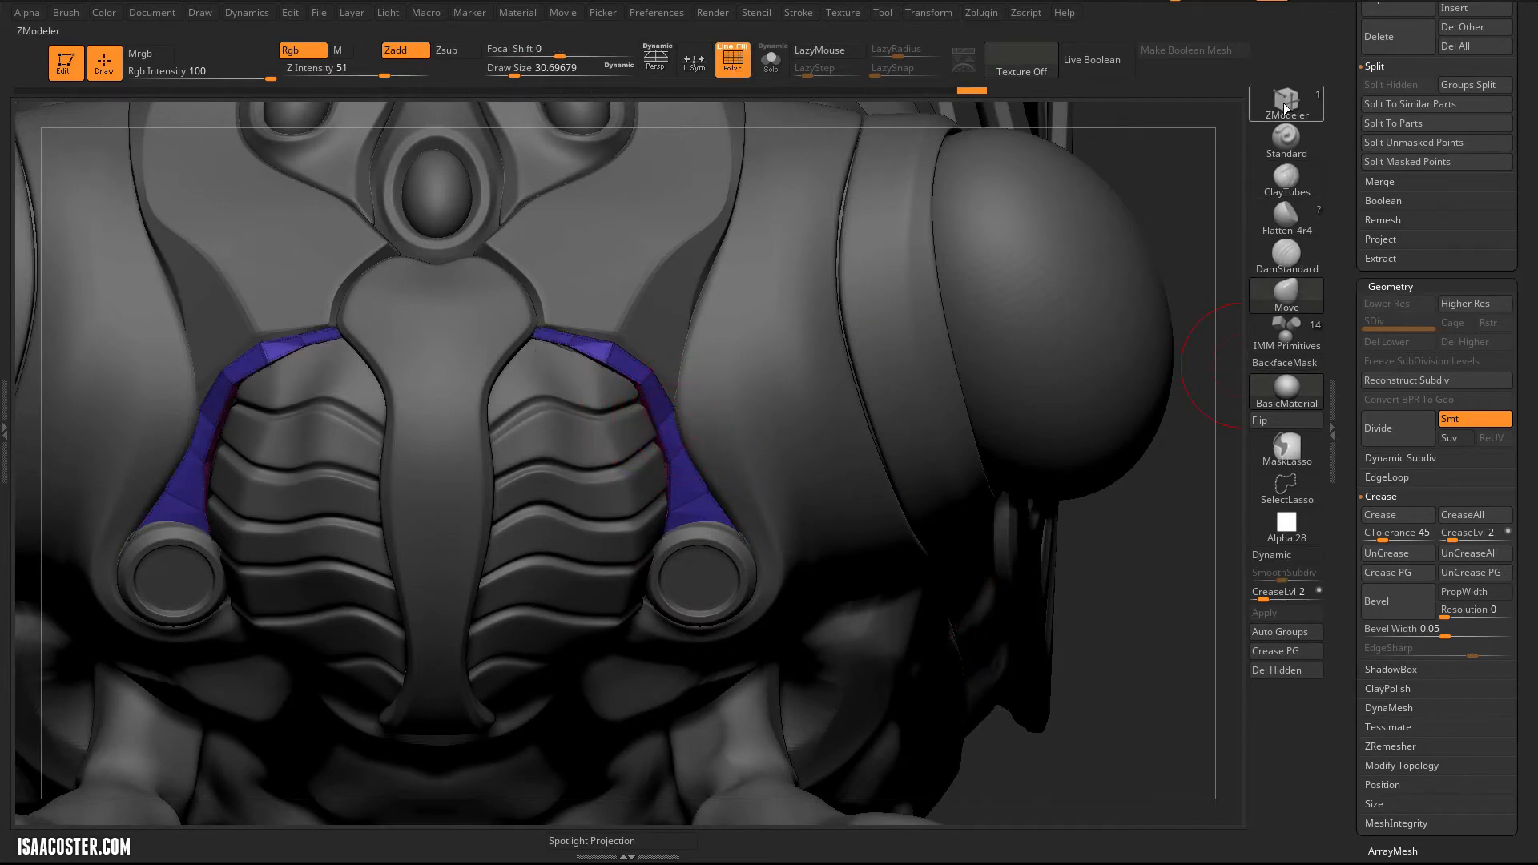
pyautogui.click(1285, 108)
pyautogui.keyDown('alt'); pyautogui.moveTo(753, 349); pyautogui.dragTo(747, 343, button='right'); pyautogui.keyUp('alt')
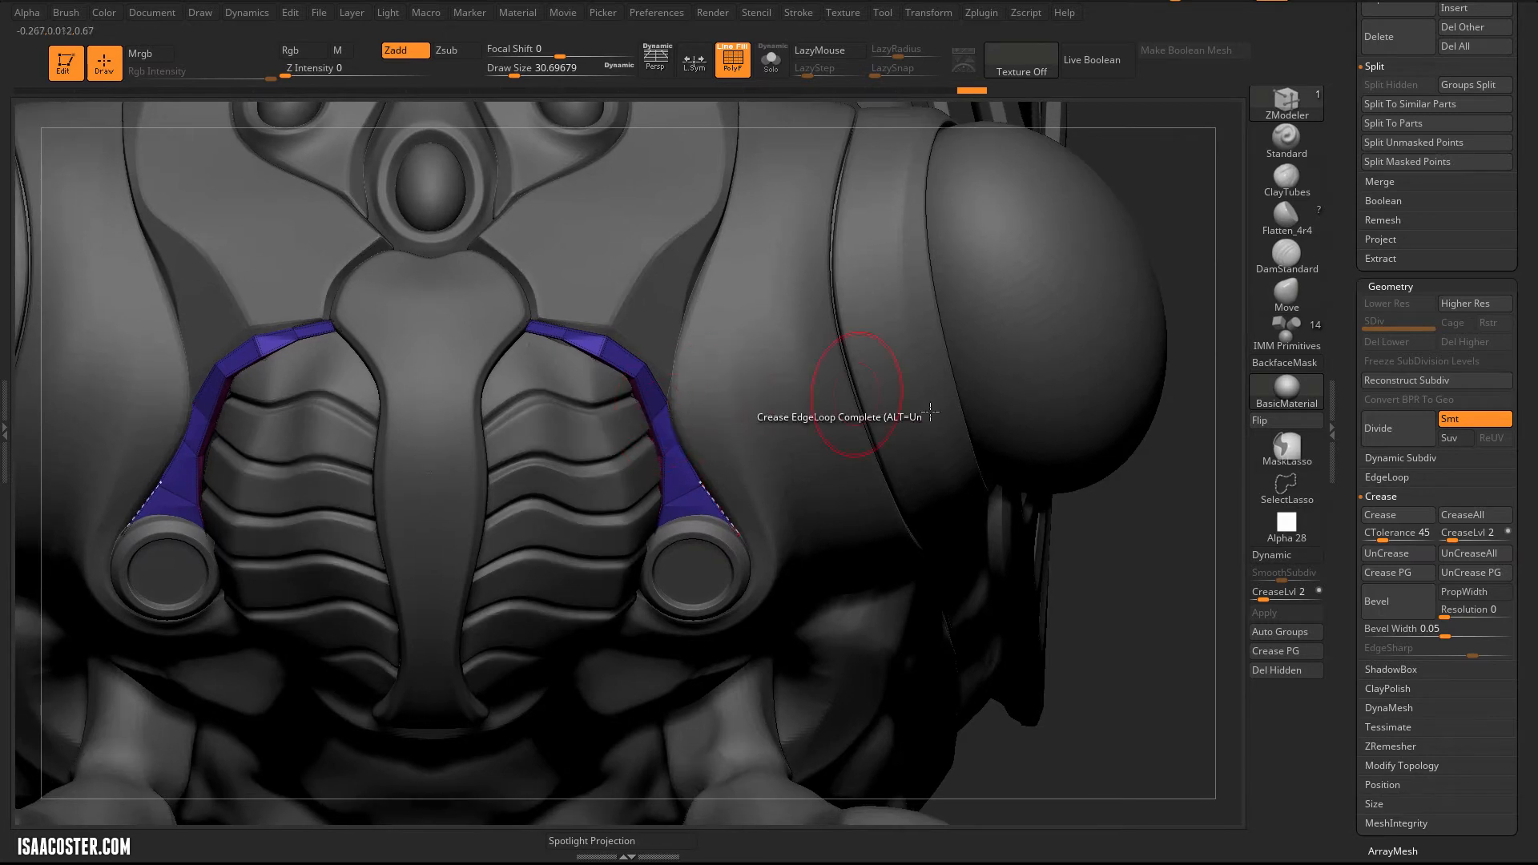
pyautogui.press('d')
pyautogui.hotkey('shift', 'f')
pyautogui.moveTo(1079, 653); pyautogui.dragTo(1038, 539)
pyautogui.hotkey('shift', 'd')
pyautogui.hotkey('shift', 'f')
# Step: Crease the edge loop across the middle of the trim strip with ZModeler and preview it smoothed without the polyframe
pyautogui.press('s')
pyautogui.moveTo(619, 389); pyautogui.dragTo(612, 389)
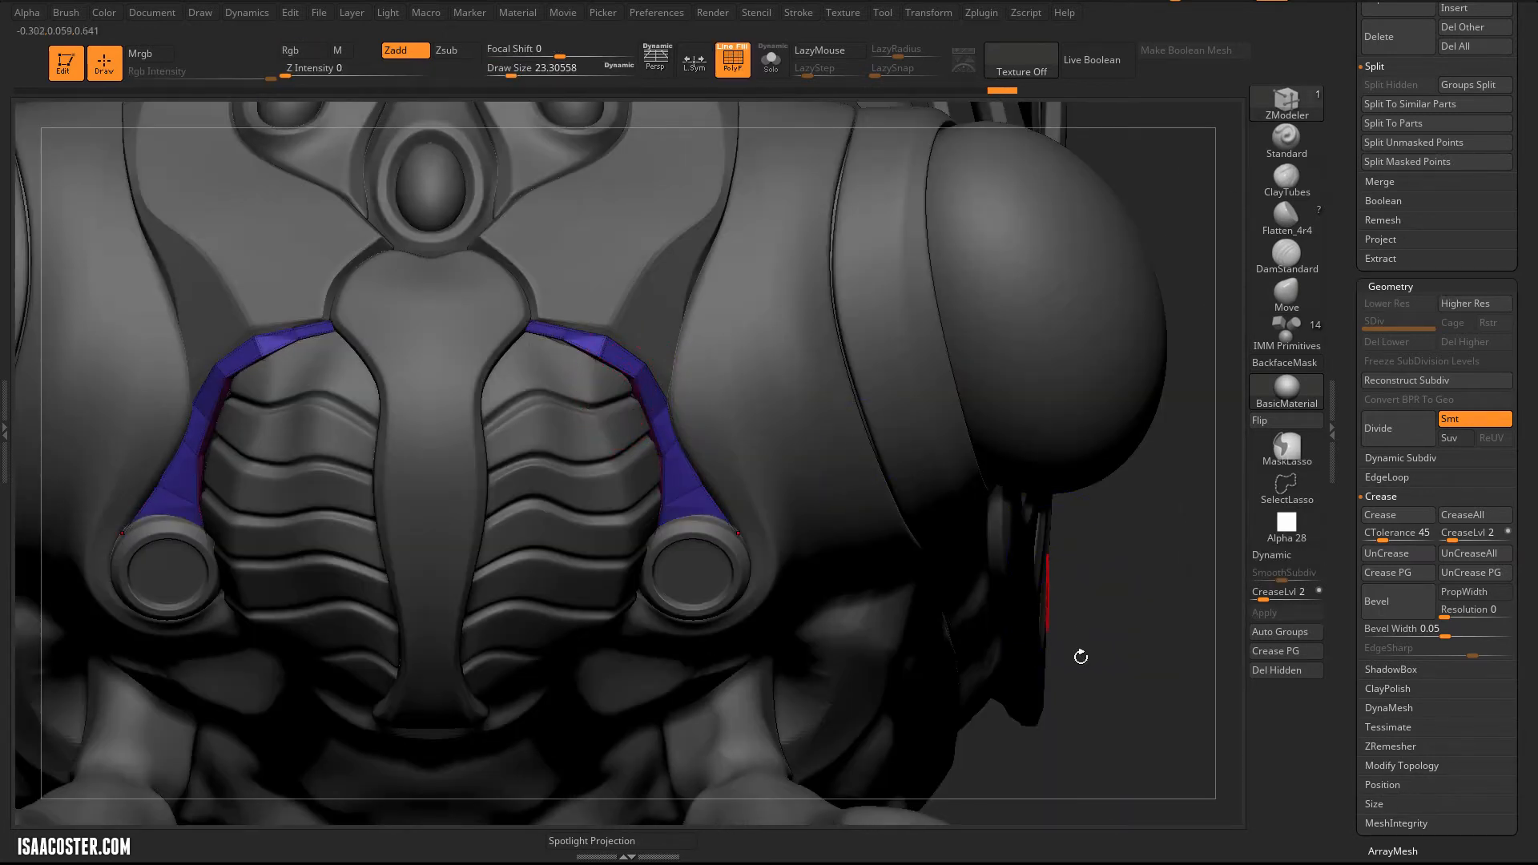
pyautogui.moveTo(1081, 657); pyautogui.dragTo(1033, 625)
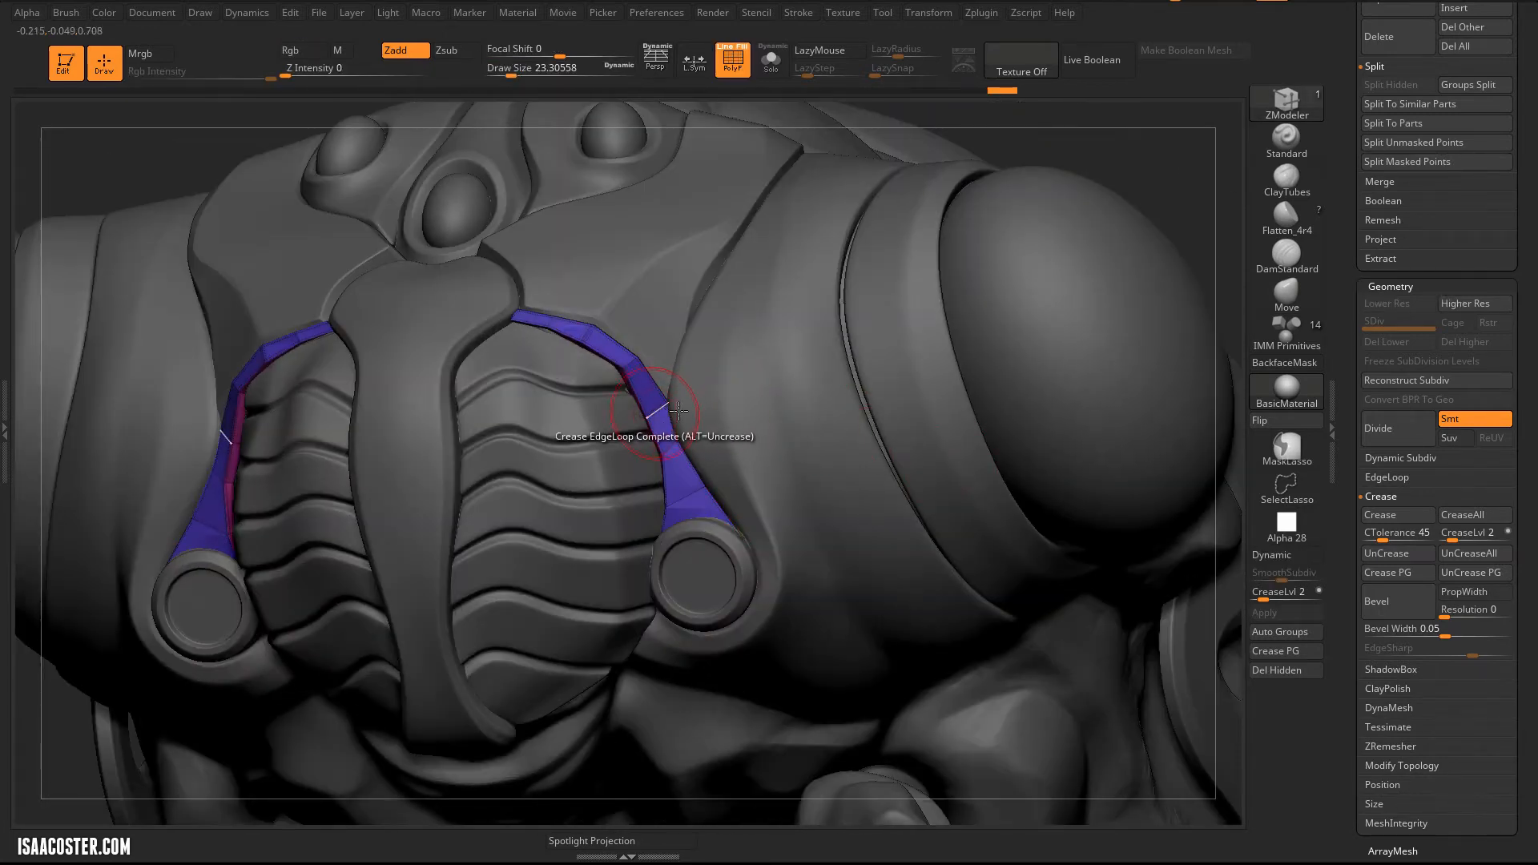
pyautogui.press('d')
pyautogui.hotkey('shift', 'f')
pyautogui.keyDown('alt'); pyautogui.moveTo(1098, 151); pyautogui.dragTo(1106, 196); pyautogui.keyUp('alt')
pyautogui.keyDown('shift'); pyautogui.moveTo(1109, 359); pyautogui.dragTo(1071, 574); pyautogui.keyUp('shift')
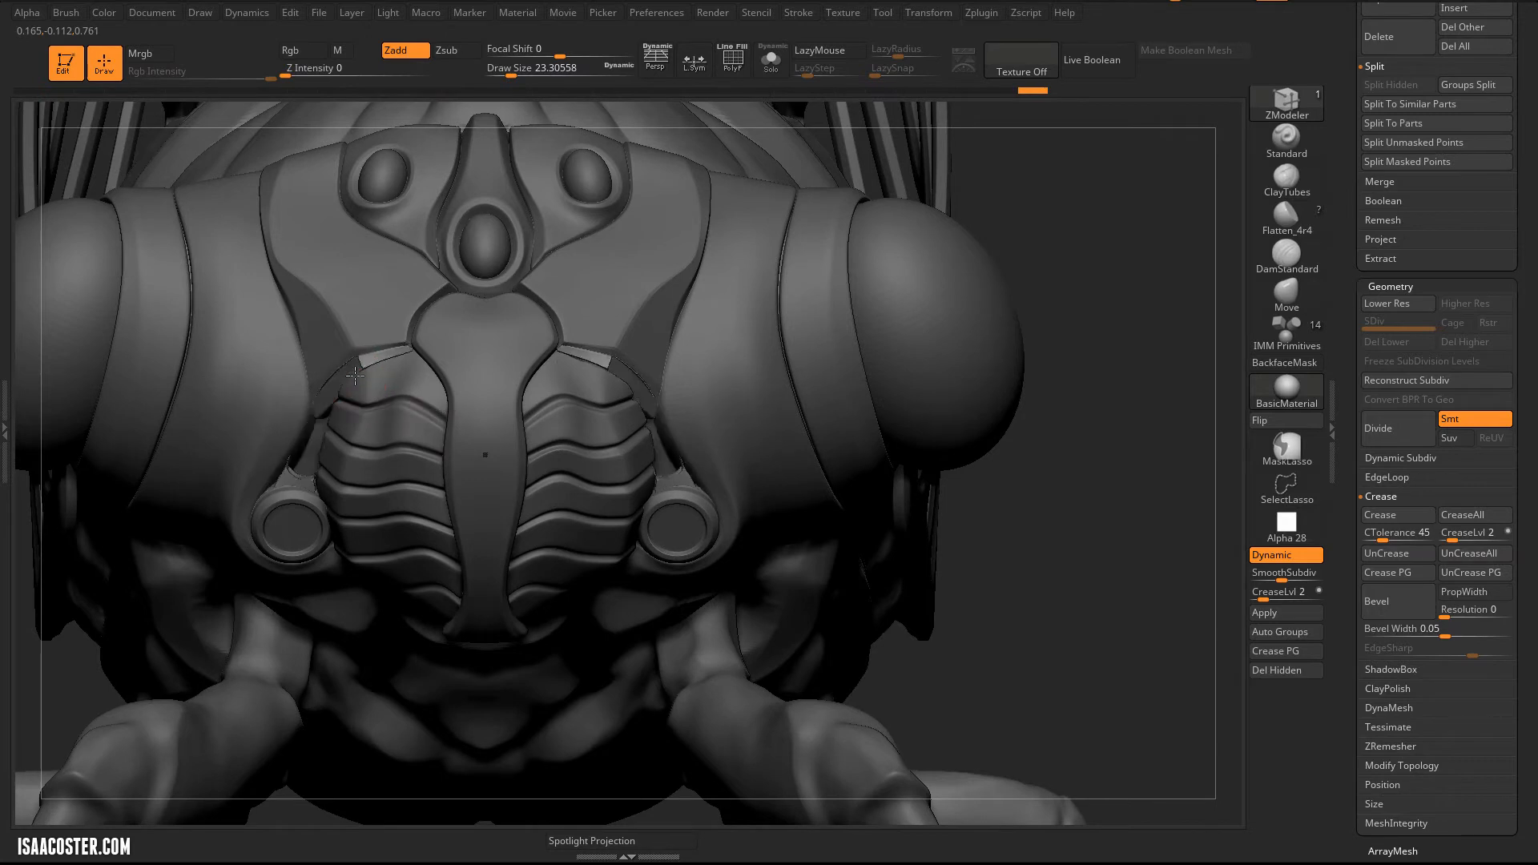
pyautogui.hotkey('shift', 'd')
# Step: Nudge the trim strip's upper bend into place with a Move brush sized about 18
pyautogui.click(1291, 301)
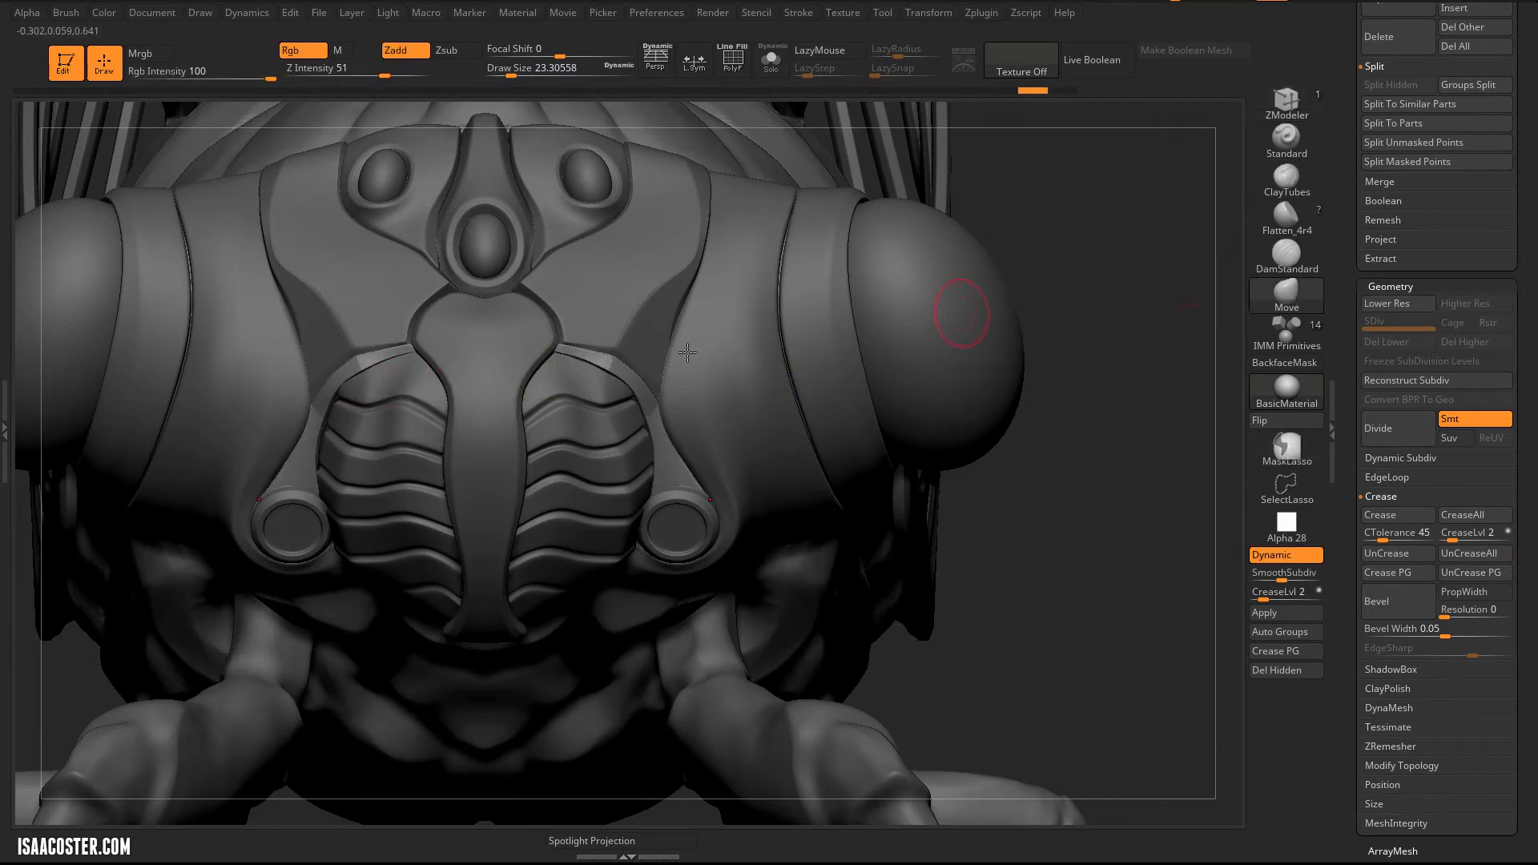
pyautogui.press('s')
pyautogui.press('s')
pyautogui.click(371, 384)
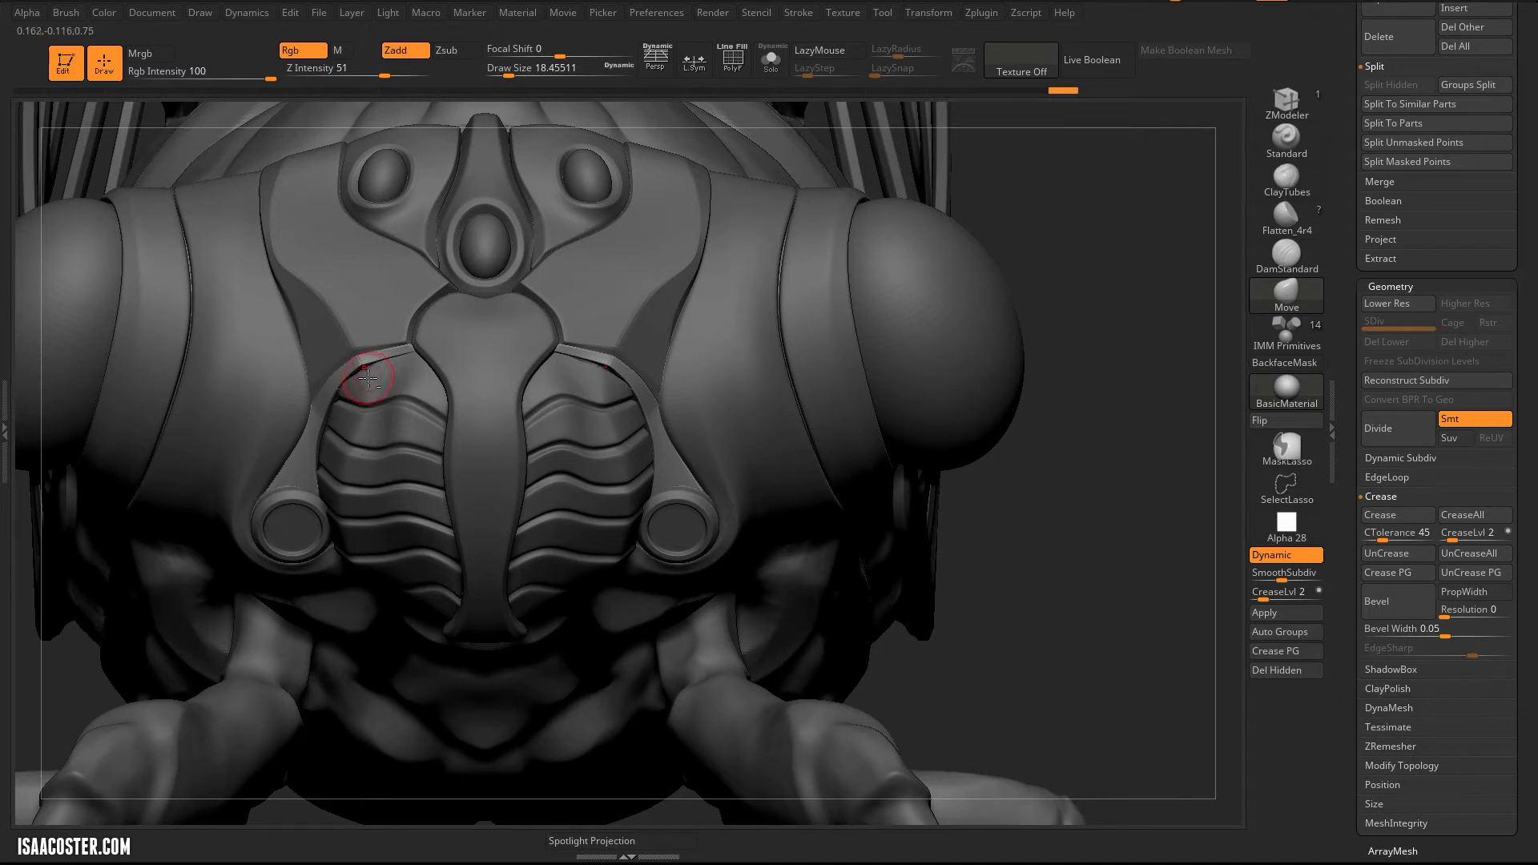
# Step: Select the ribbed mouth plates and fit their upper outer edge to the strip with a Move brush sized about 33
pyautogui.keyDown('alt'); pyautogui.click(368, 378); pyautogui.keyUp('alt')
pyautogui.press('s')
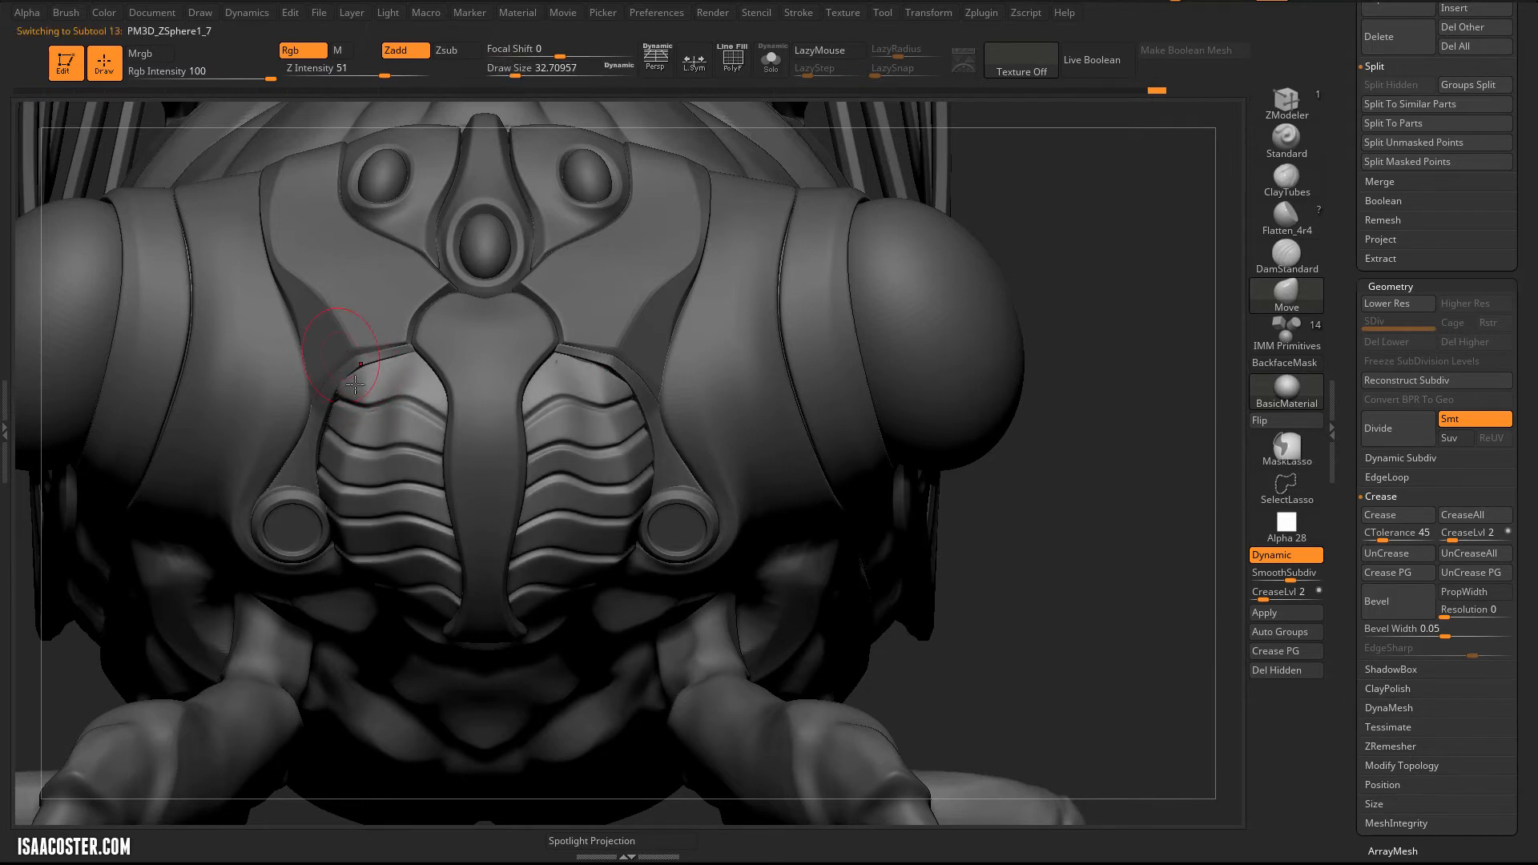
pyautogui.moveTo(1083, 484); pyautogui.dragTo(649, 401)
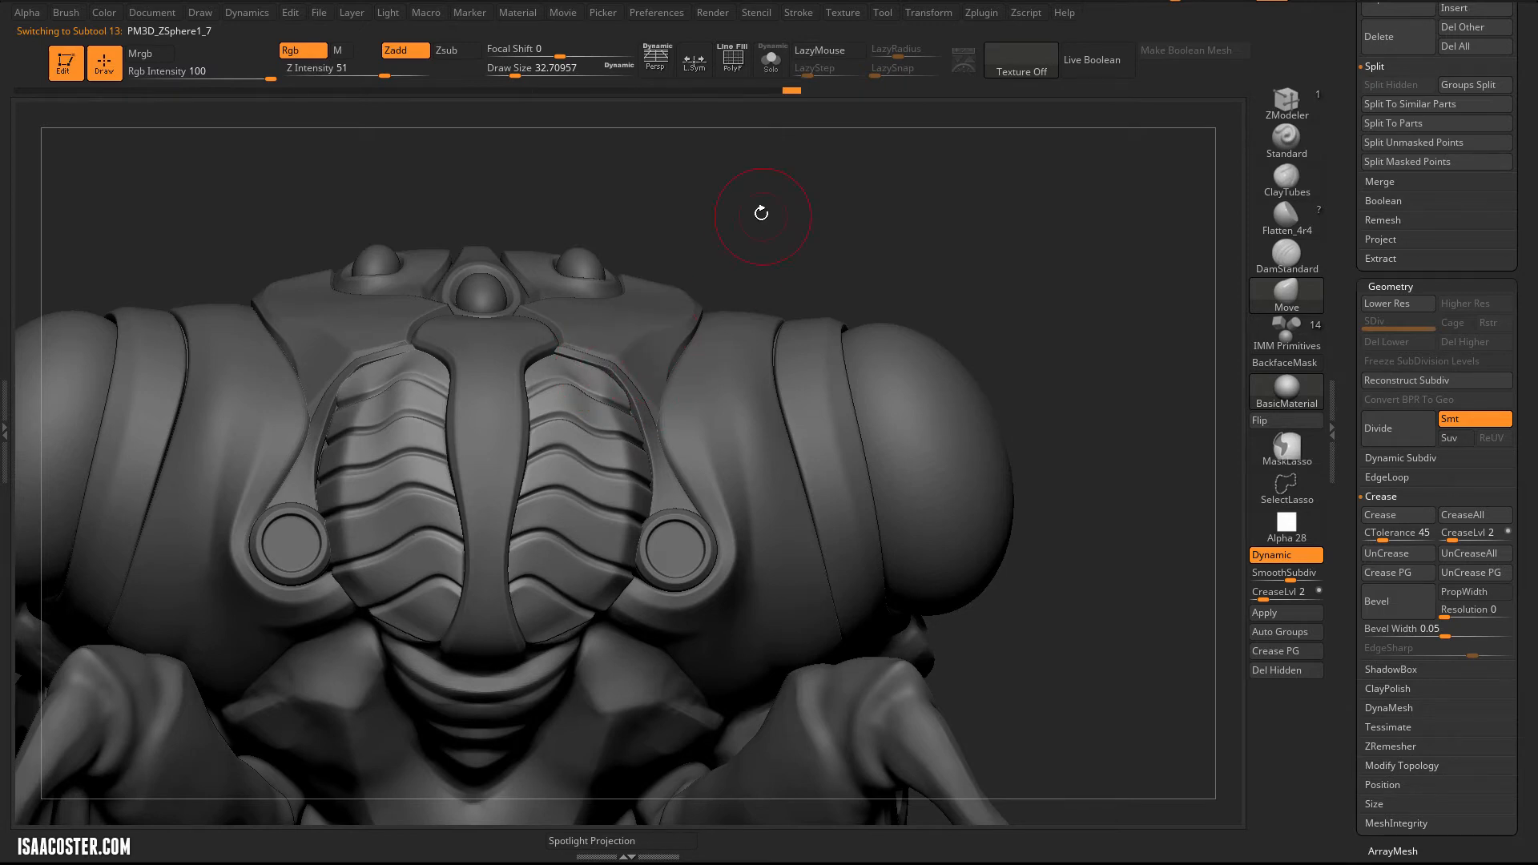
pyautogui.moveTo(761, 213)
pyautogui.mouseDown()
pyautogui.moveTo(756, 199)
pyautogui.moveTo(938, 326)
pyautogui.moveTo(1044, 447)
pyautogui.moveTo(1059, 515)
pyautogui.moveTo(991, 519)
pyautogui.moveTo(1108, 529)
pyautogui.mouseUp()
# Step: Select the ring around the eye and reshape its front side with a Move brush sized about 87
pyautogui.keyDown('alt'); pyautogui.click(481, 382); pyautogui.keyUp('alt')
pyautogui.moveTo(1081, 470); pyautogui.dragTo(1219, 366)
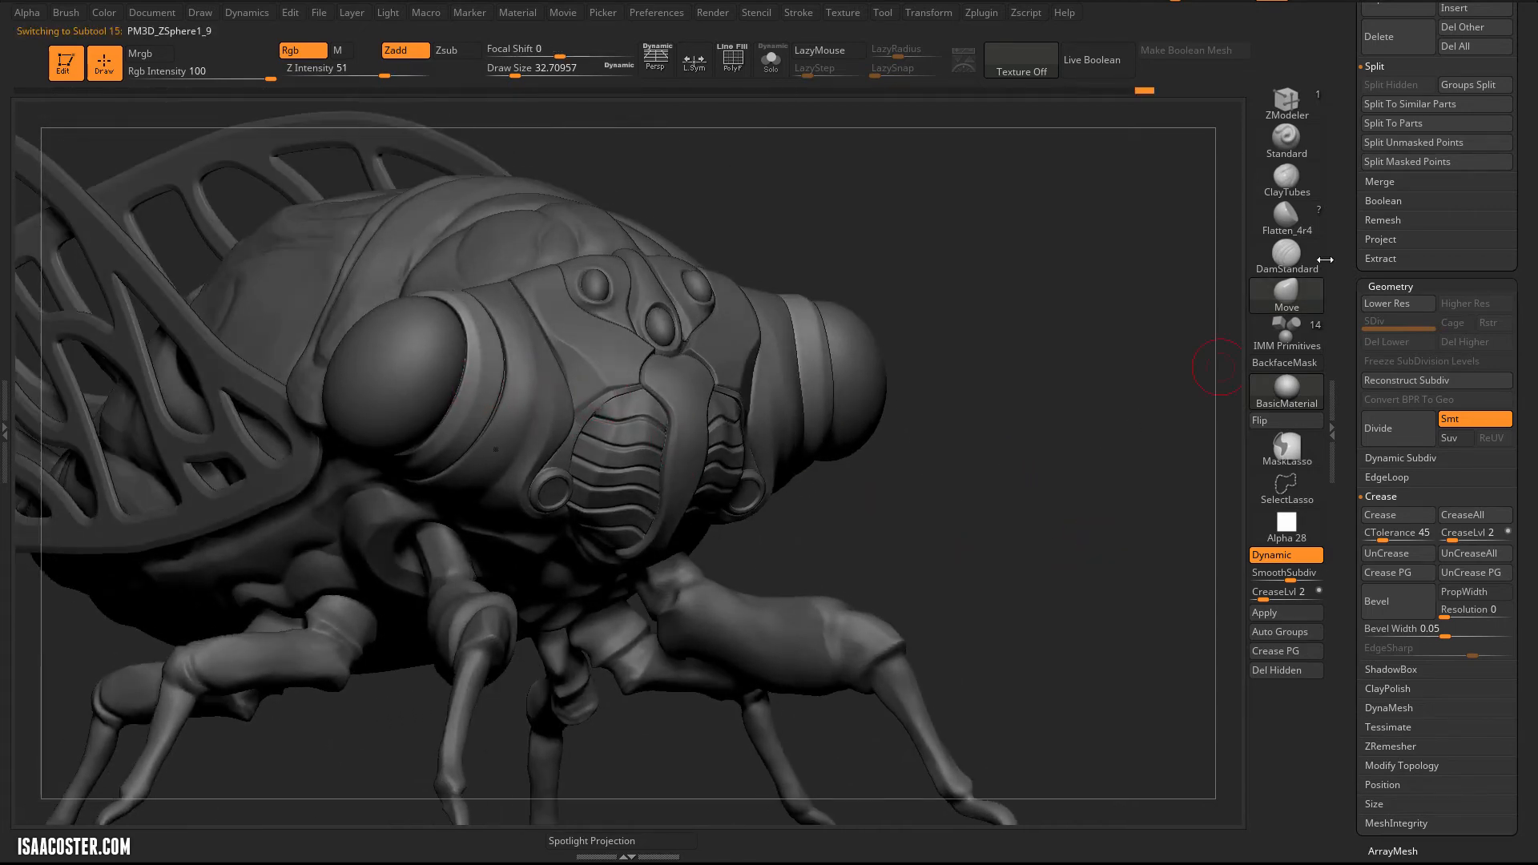
pyautogui.click(1288, 298)
pyautogui.press('s')
pyautogui.moveTo(472, 449); pyautogui.dragTo(487, 448)
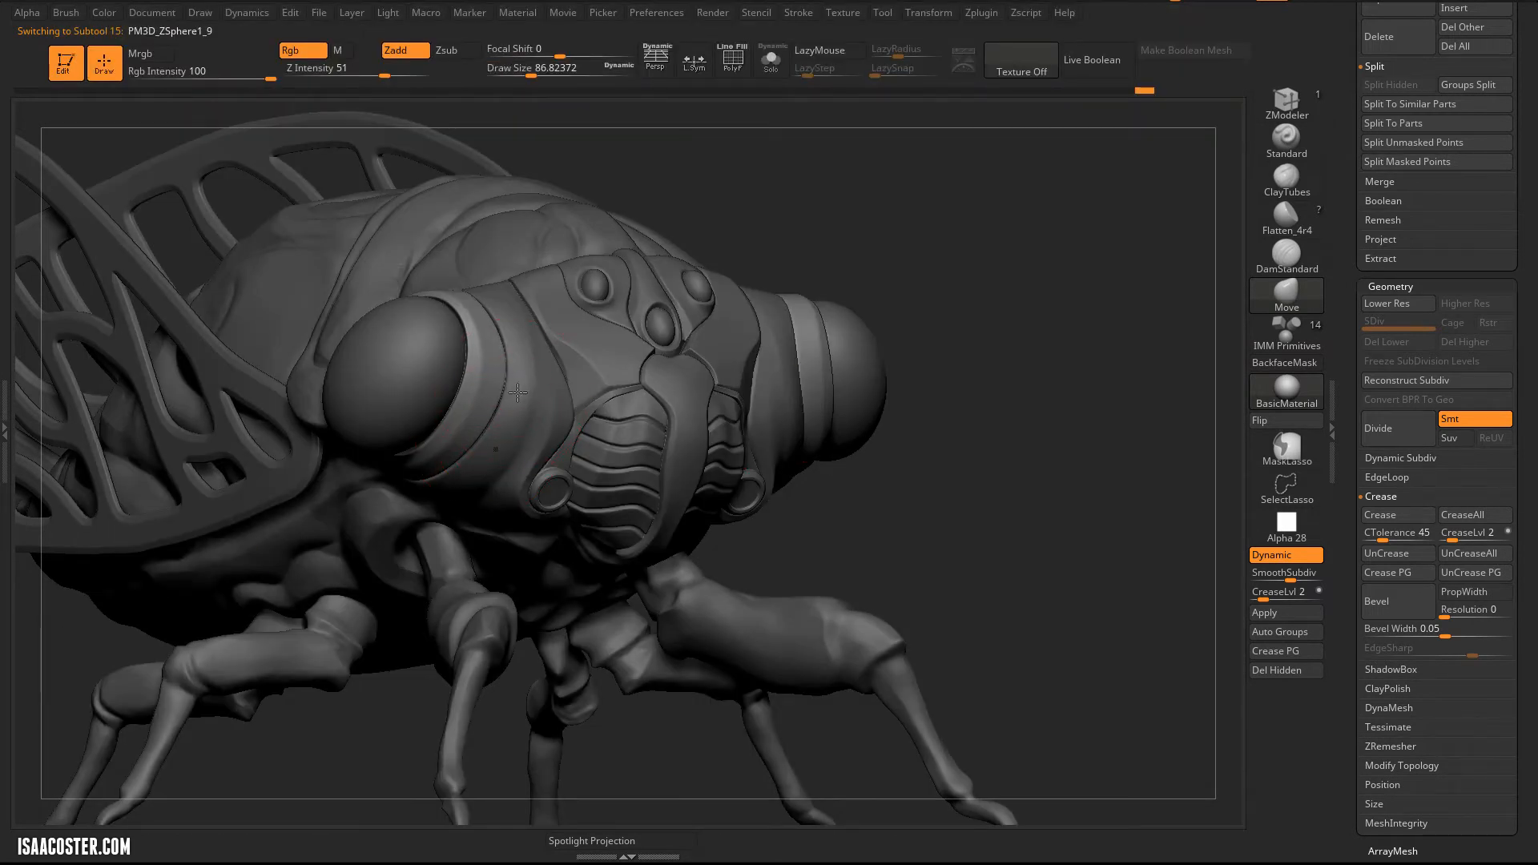
# Step: Turn on perspective and refine the rear edge of the eye ring with a Move brush sized about 46
pyautogui.moveTo(1061, 300)
pyautogui.mouseDown()
pyautogui.moveTo(1043, 260)
pyautogui.moveTo(1011, 246)
pyautogui.moveTo(955, 261)
pyautogui.moveTo(1034, 264)
pyautogui.moveTo(1058, 364)
pyautogui.moveTo(1068, 333)
pyautogui.moveTo(975, 354)
pyautogui.moveTo(1013, 329)
pyautogui.moveTo(951, 375)
pyautogui.moveTo(924, 290)
pyautogui.moveTo(972, 316)
pyautogui.moveTo(935, 320)
pyautogui.moveTo(962, 358)
pyautogui.moveTo(1010, 329)
pyautogui.moveTo(975, 264)
pyautogui.moveTo(967, 432)
pyautogui.moveTo(1227, 291)
pyautogui.mouseUp()
pyautogui.press('s')
pyautogui.press('p')
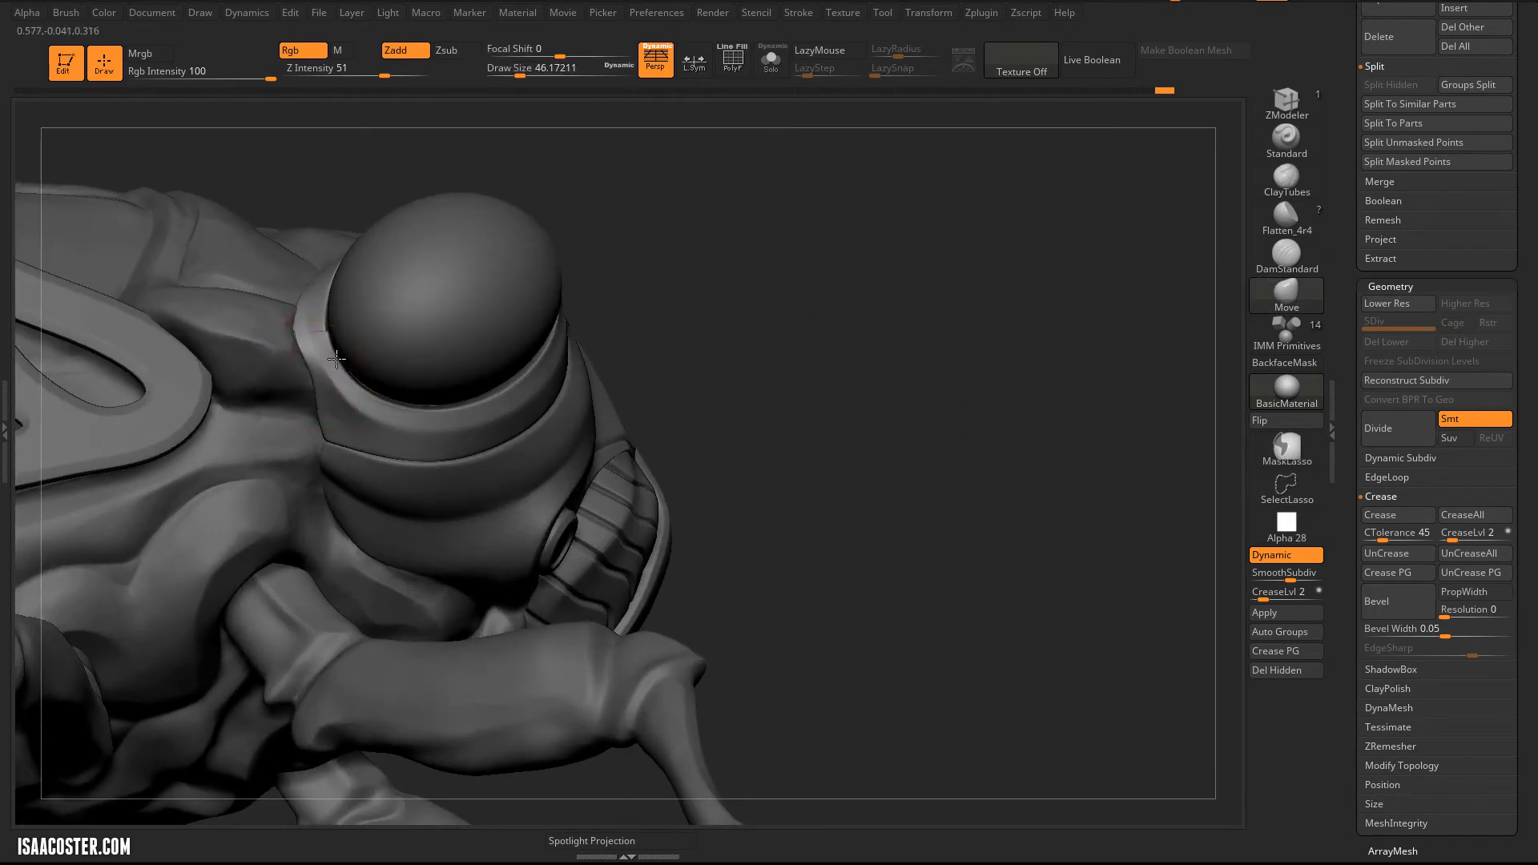
pyautogui.moveTo(366, 374); pyautogui.dragTo(409, 389)
pyautogui.moveTo(778, 311)
pyautogui.mouseDown()
pyautogui.moveTo(752, 316)
pyautogui.moveTo(779, 336)
pyautogui.moveTo(777, 364)
pyautogui.mouseUp()
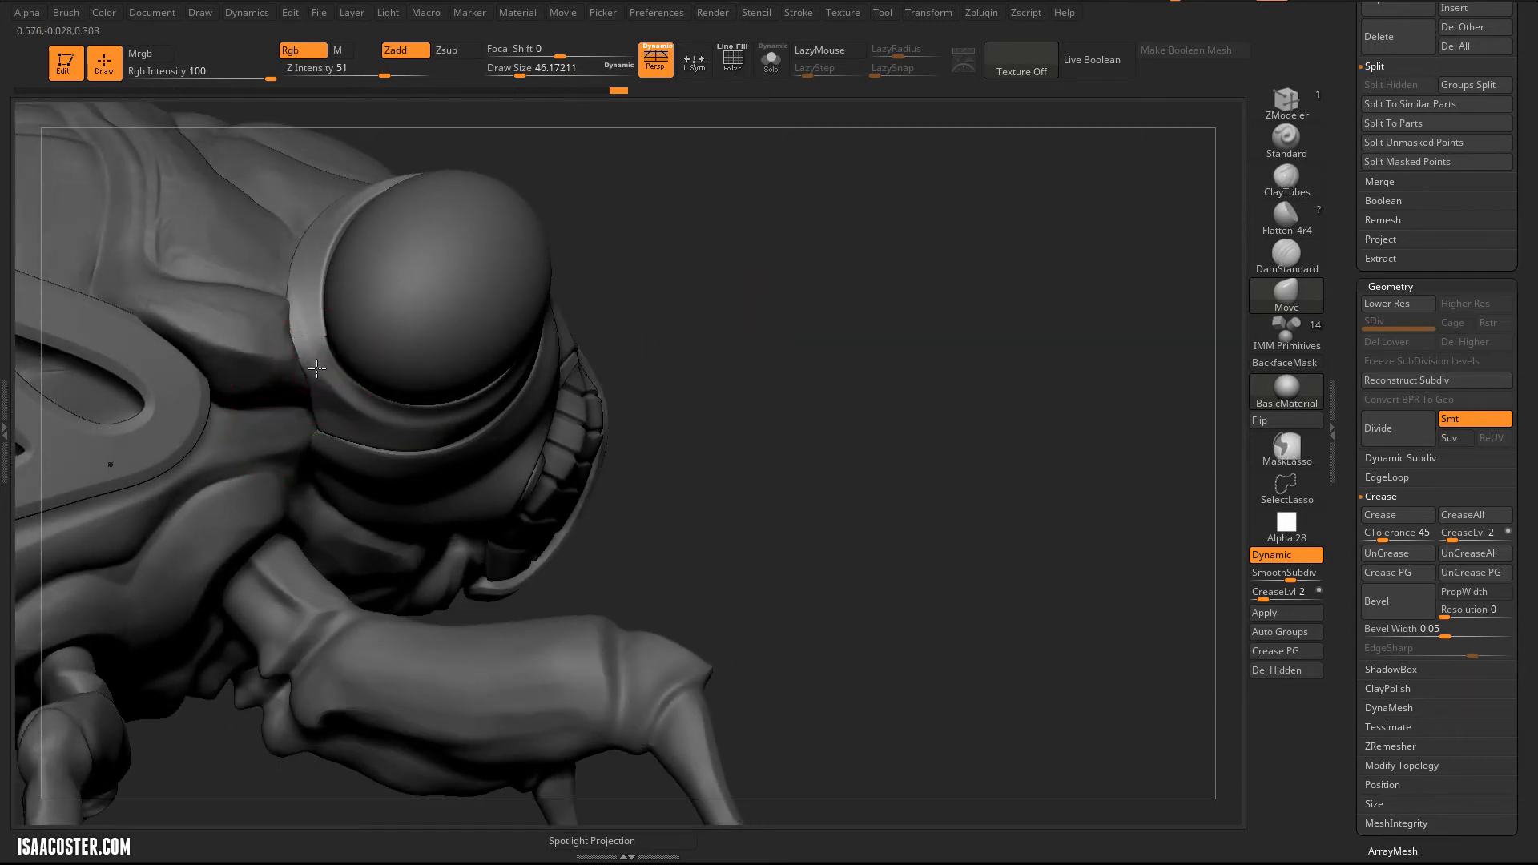
pyautogui.moveTo(895, 225); pyautogui.dragTo(749, 367)
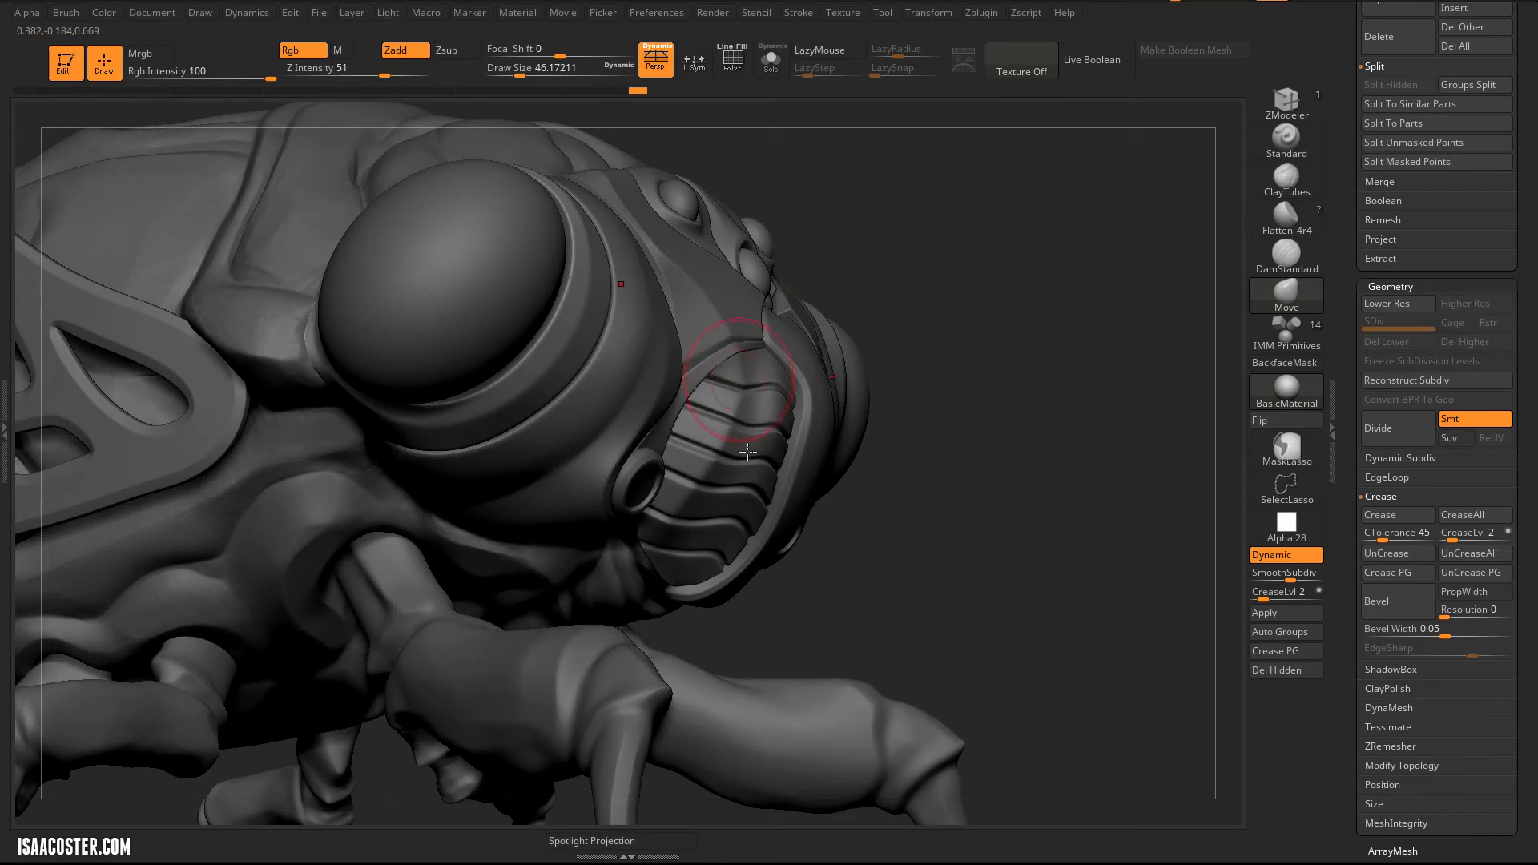
pyautogui.moveTo(1113, 316); pyautogui.dragTo(849, 456)
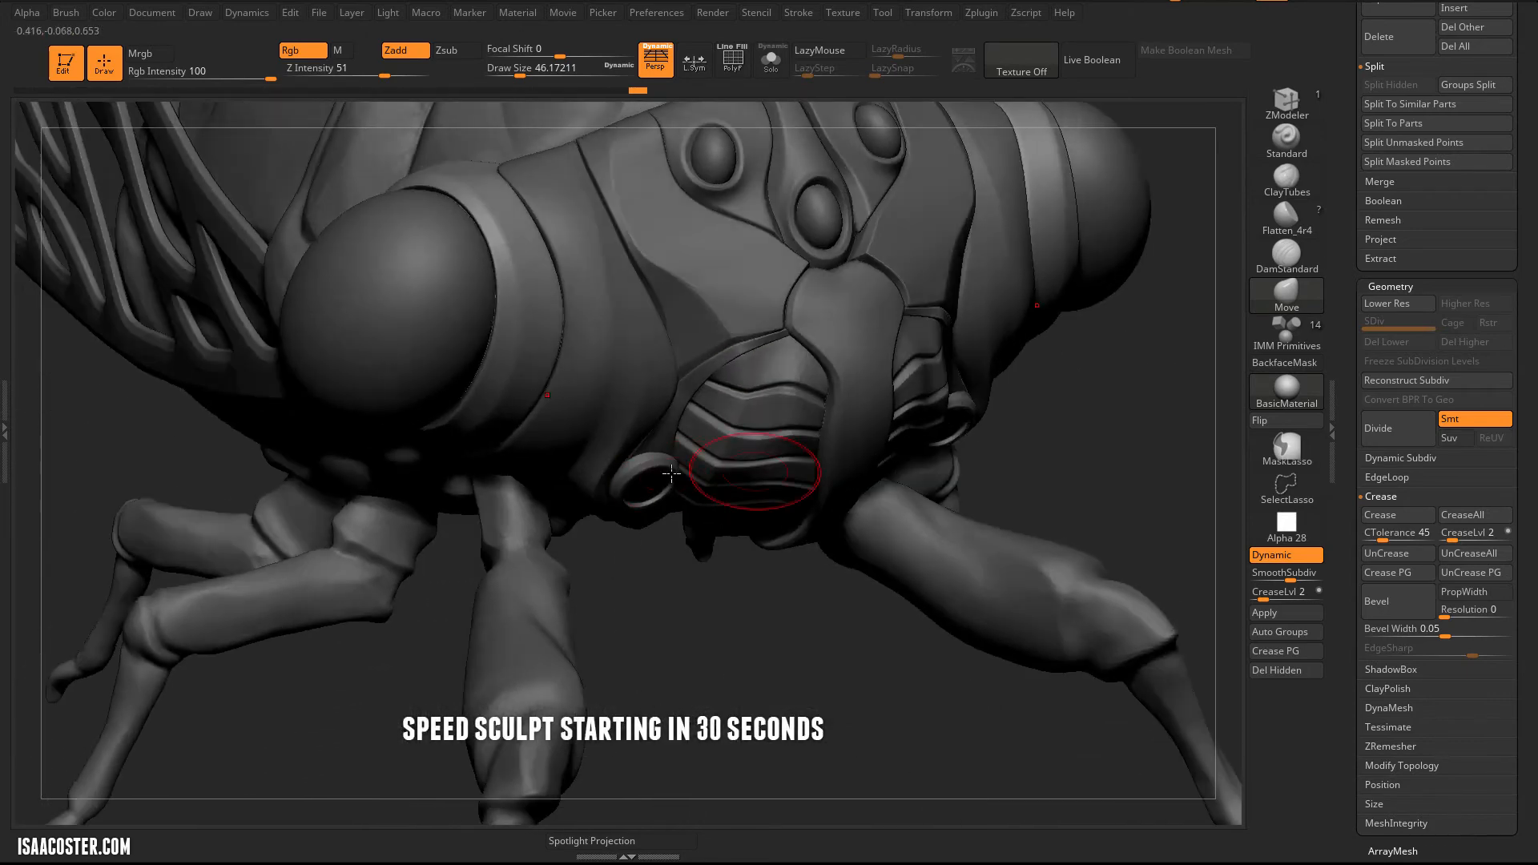
pyautogui.moveTo(721, 603); pyautogui.dragTo(633, 321)
pyautogui.moveTo(163, 496); pyautogui.dragTo(161, 652)
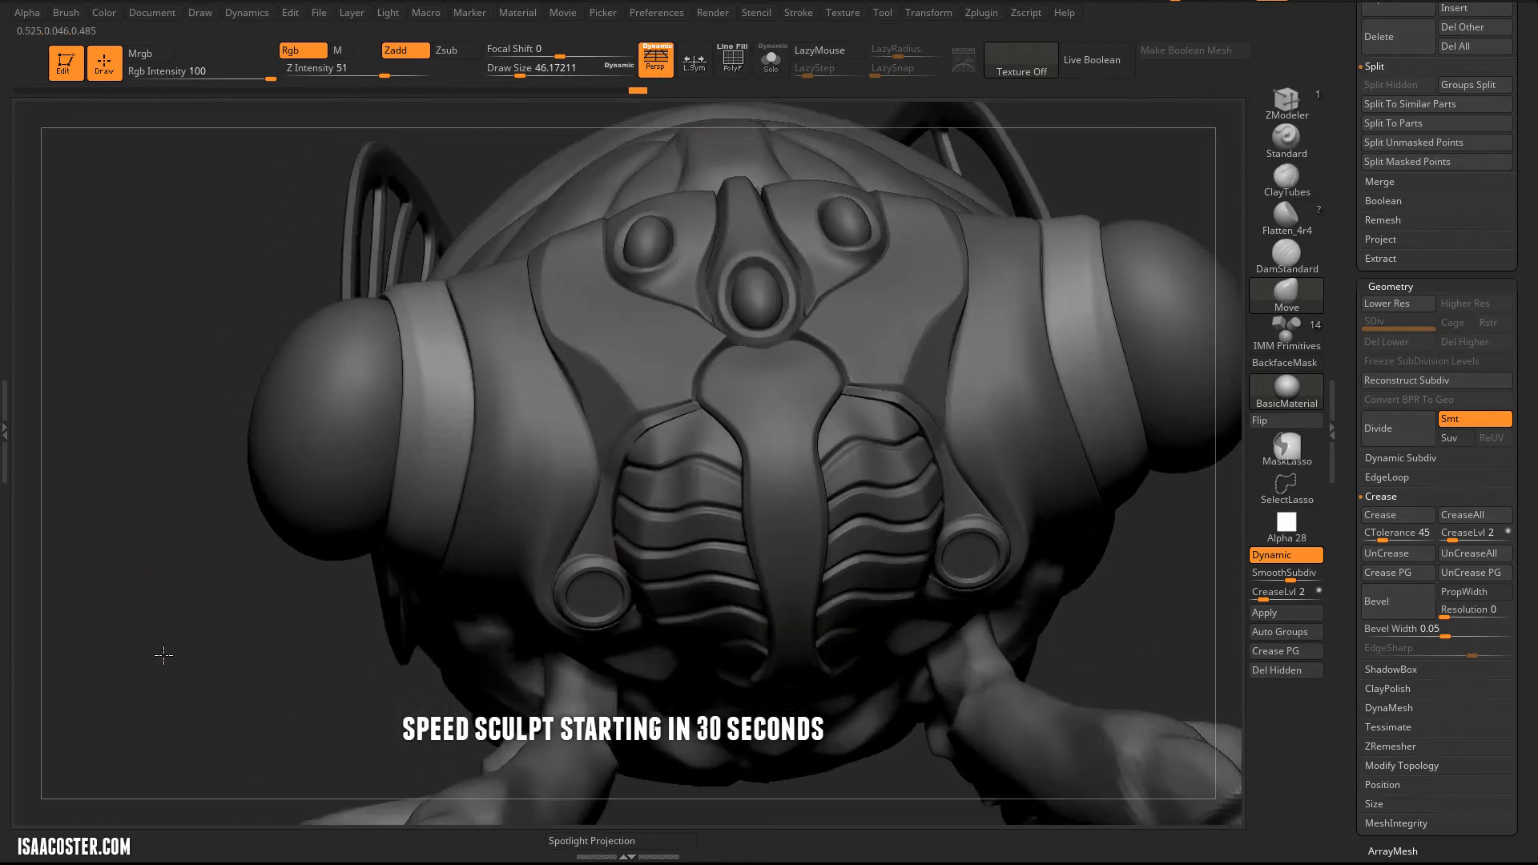
# Step: Select the forehead side plates and adjust their shape with the Move brush, enlarging it to about 94
pyautogui.keyDown('alt'); pyautogui.click(611, 351); pyautogui.keyUp('alt')
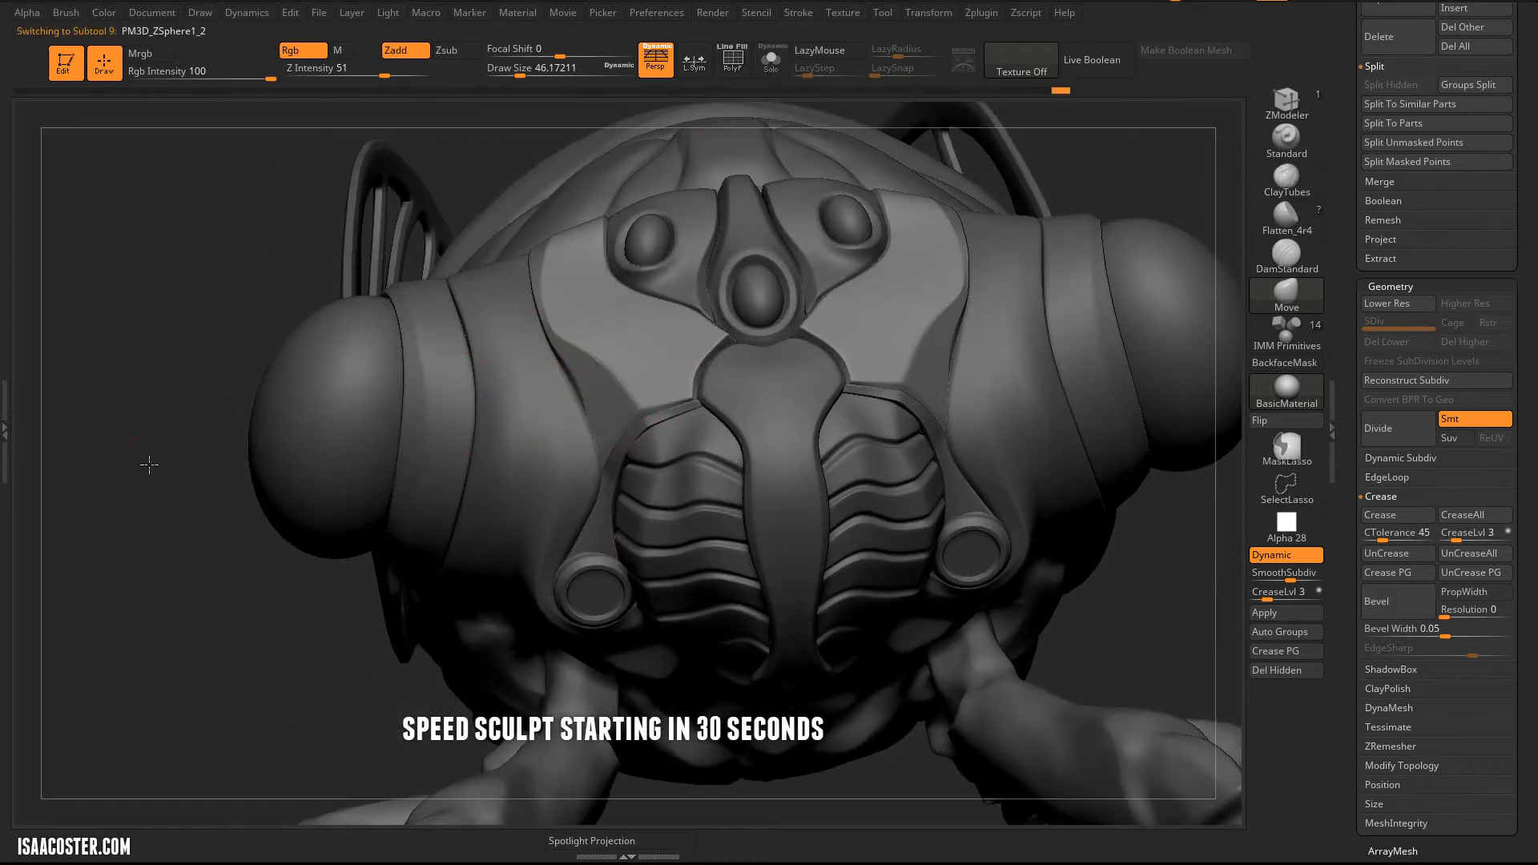
pyautogui.moveTo(149, 465); pyautogui.dragTo(183, 517)
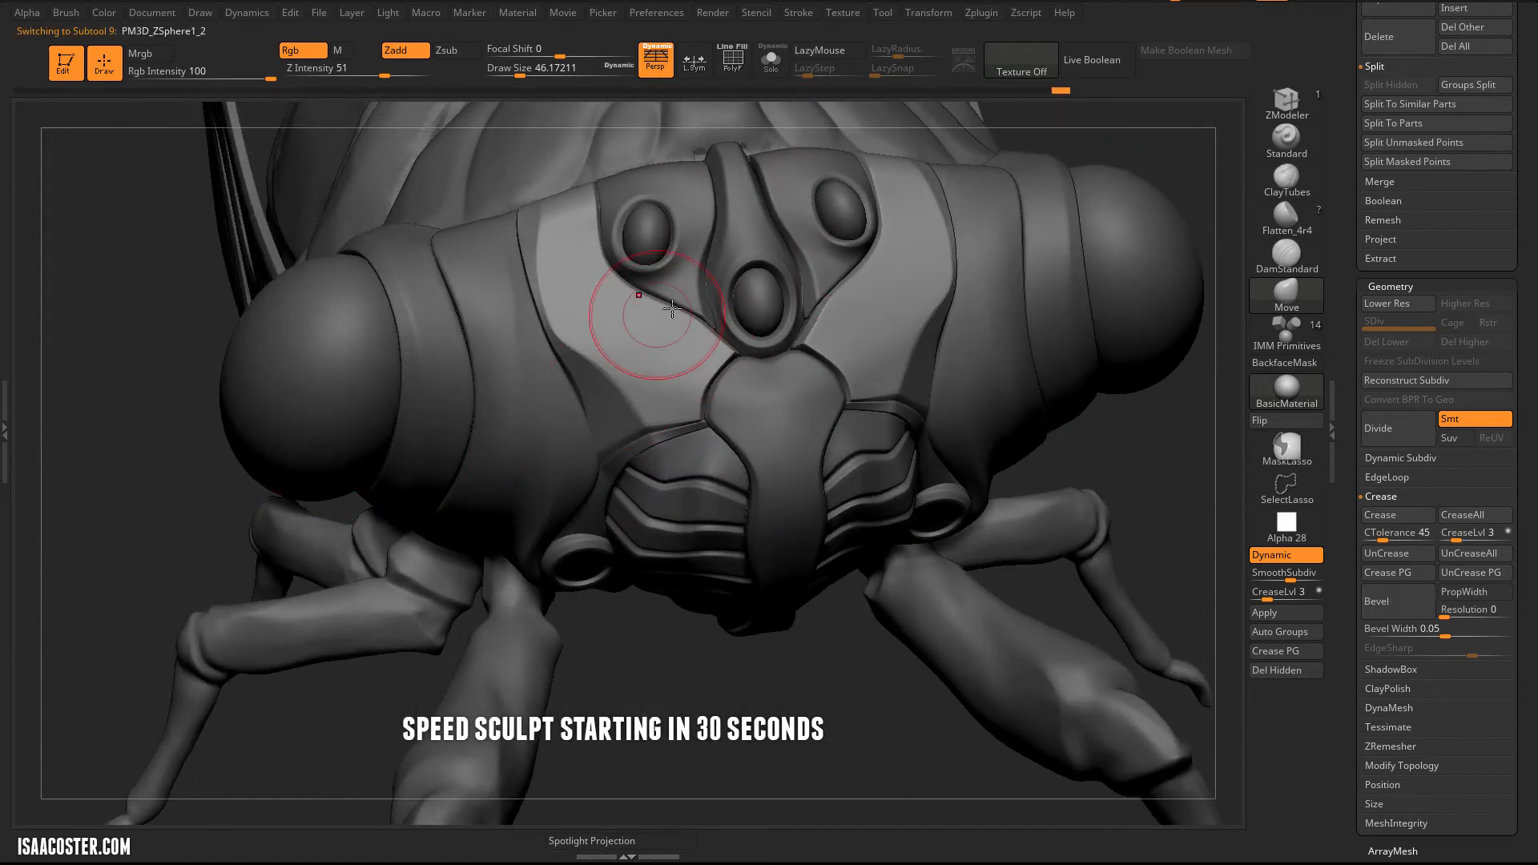
pyautogui.moveTo(813, 711)
pyautogui.keyDown('alt'); pyautogui.mouseDown()
pyautogui.moveTo(753, 666)
pyautogui.moveTo(1000, 451)
pyautogui.moveTo(1046, 389)
pyautogui.moveTo(1122, 390)
pyautogui.moveTo(1119, 341)
pyautogui.moveTo(872, 395)
pyautogui.mouseUp(); pyautogui.keyUp('alt')
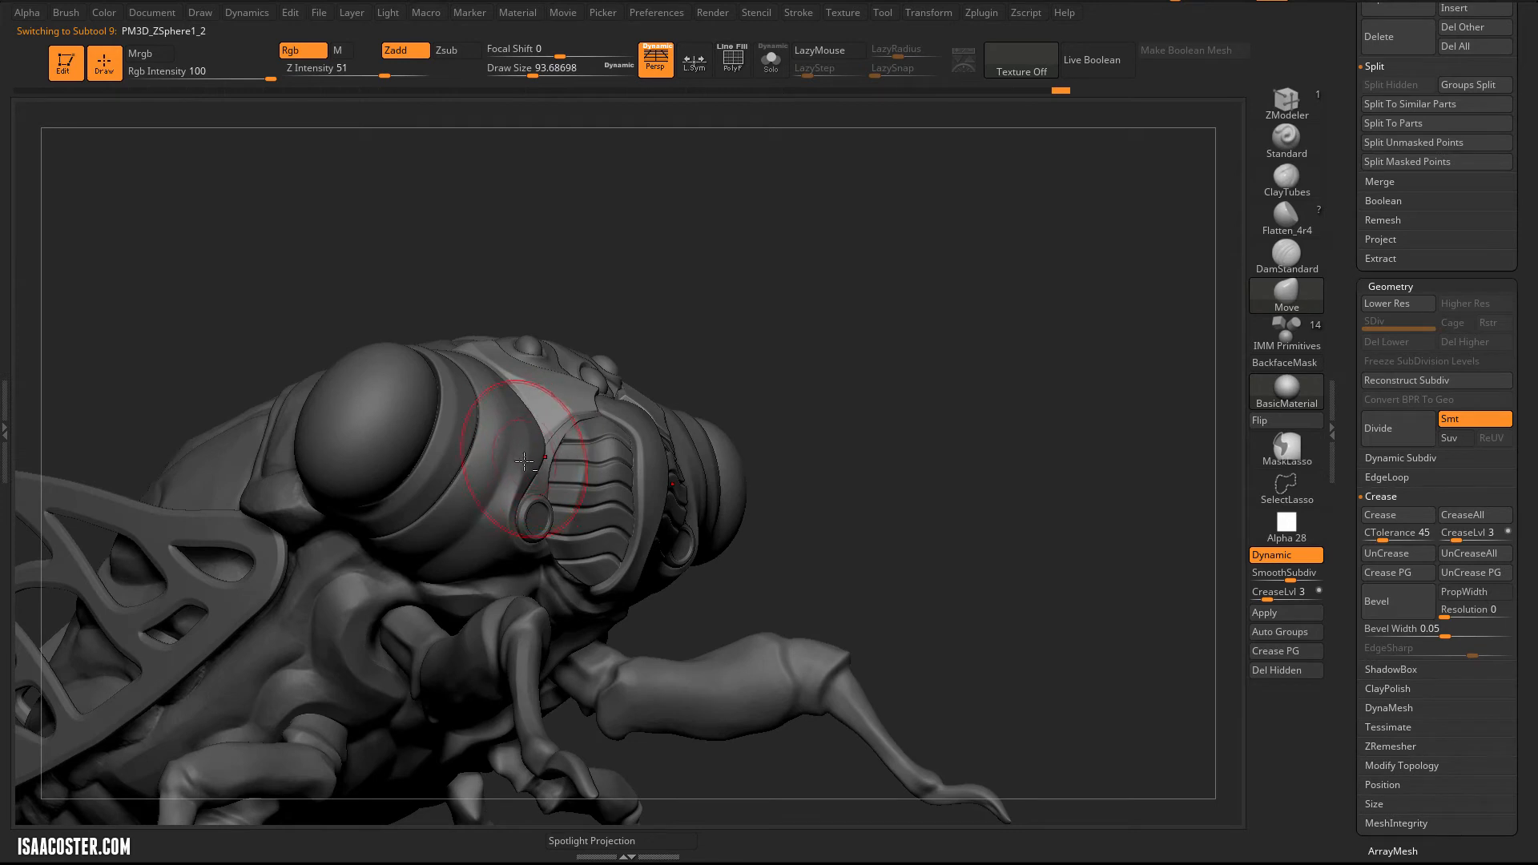
# Step: Select the eye armour and adjust its contour beside the ribbed mouth plates with a large Move brush
pyautogui.moveTo(969, 323); pyautogui.dragTo(1225, 265)
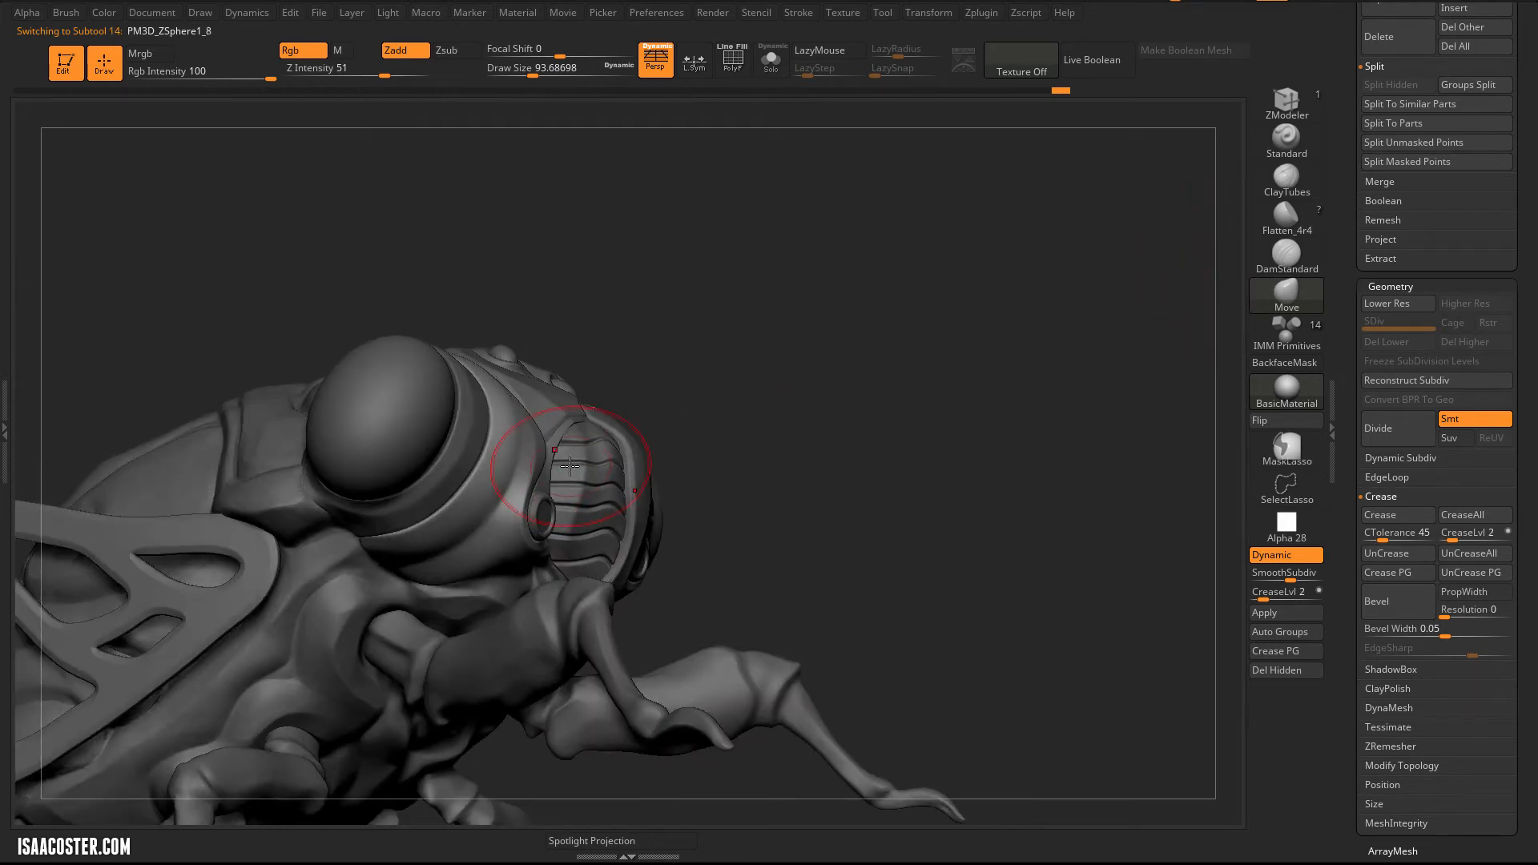
pyautogui.moveTo(921, 384); pyautogui.dragTo(709, 349)
pyautogui.moveTo(912, 347); pyautogui.dragTo(761, 442)
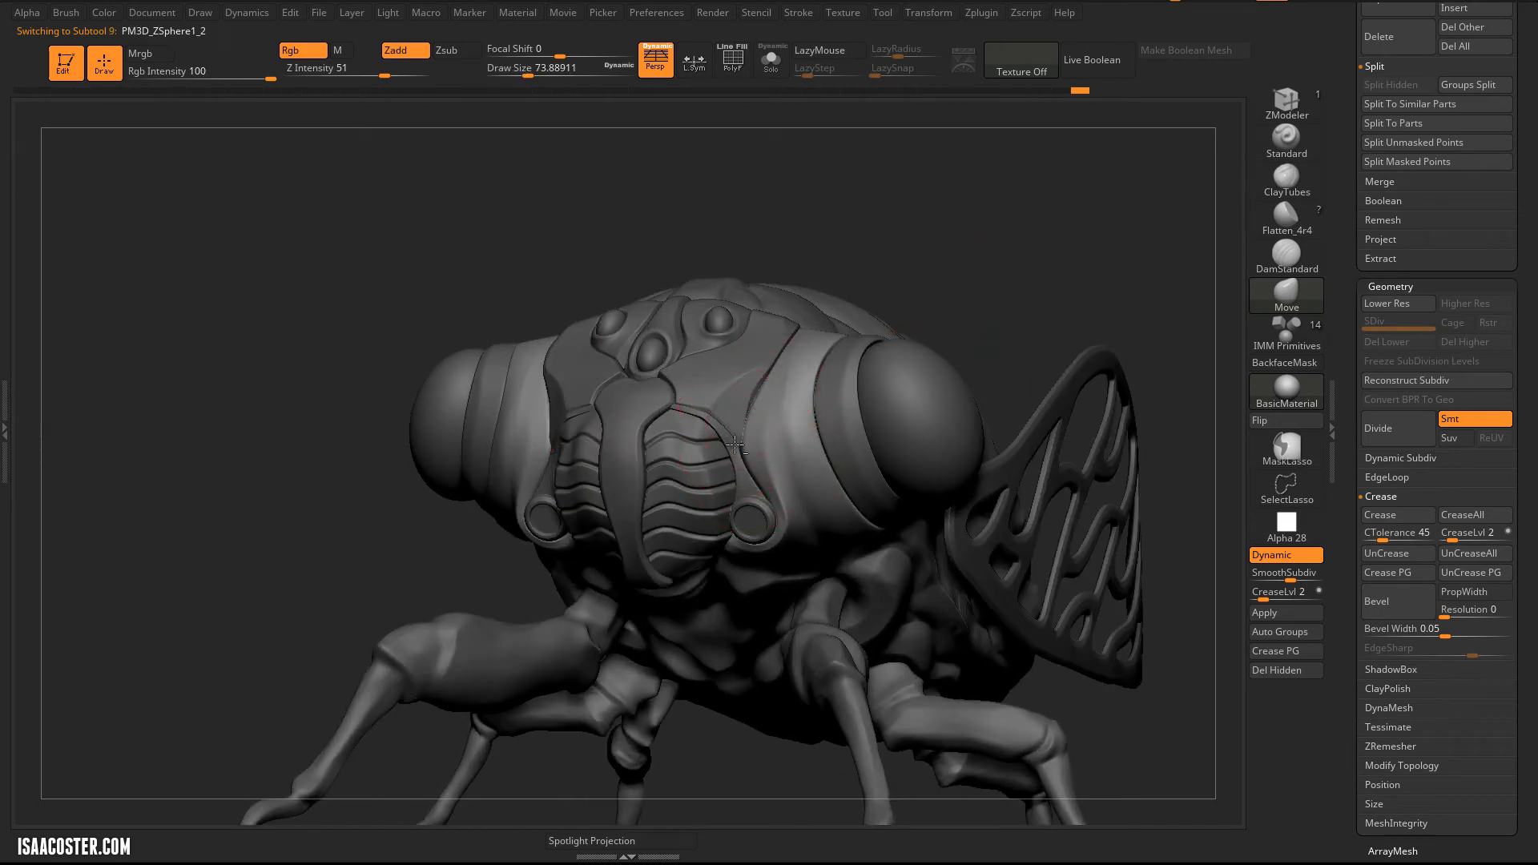
# Step: Select the forehead side plates and refine their lower tips with a Move brush sized about 27, checking the whole creature
pyautogui.keyDown('alt'); pyautogui.click(736, 445); pyautogui.keyUp('alt')
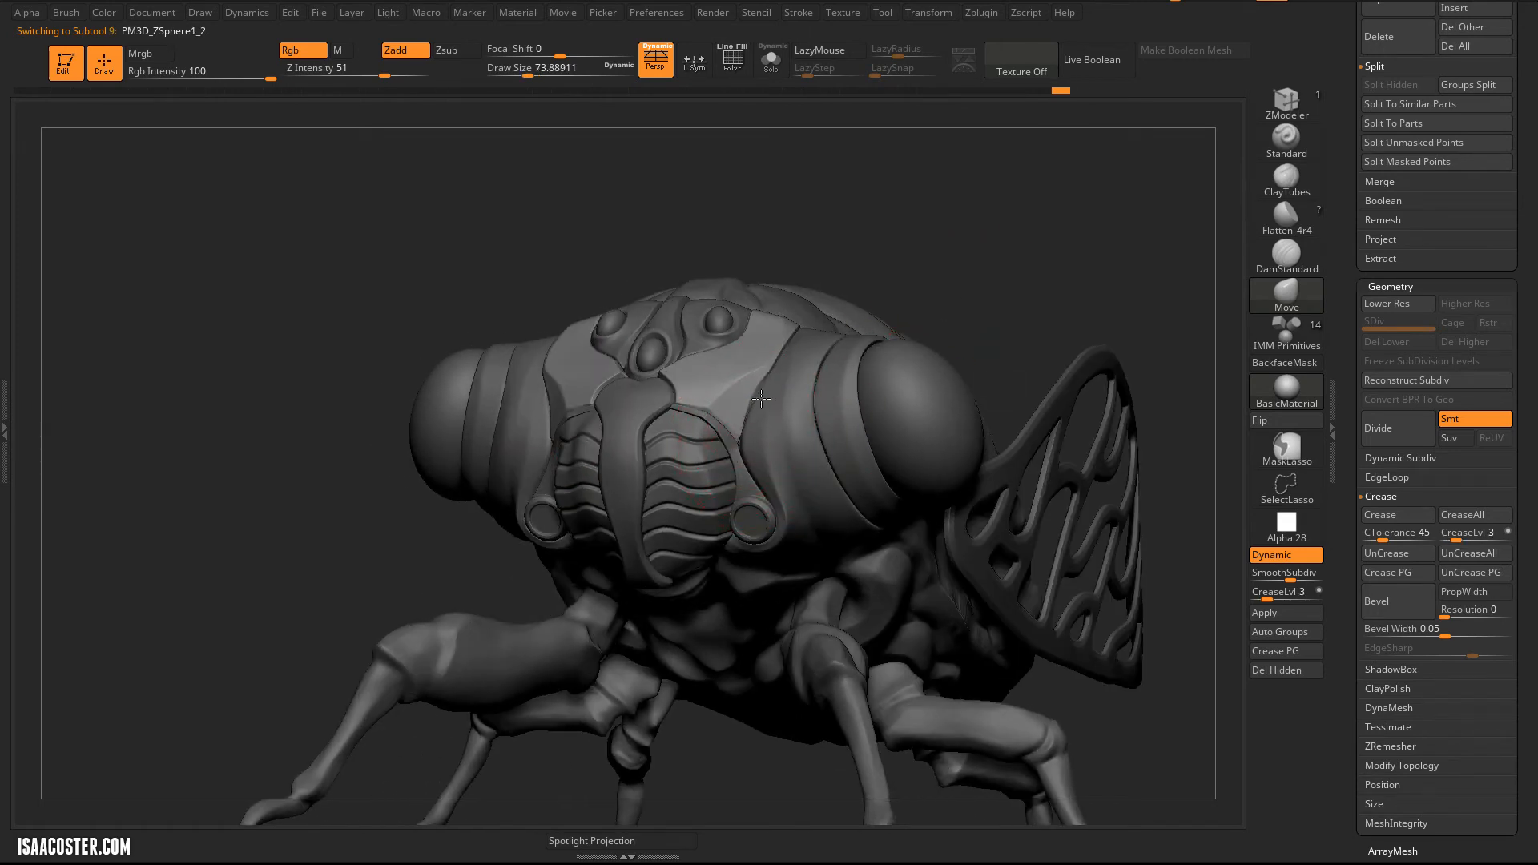
pyautogui.moveTo(968, 213)
pyautogui.mouseDown()
pyautogui.moveTo(800, 196)
pyautogui.moveTo(844, 189)
pyautogui.moveTo(879, 238)
pyautogui.moveTo(972, 233)
pyautogui.moveTo(1023, 310)
pyautogui.moveTo(989, 446)
pyautogui.moveTo(1011, 462)
pyautogui.moveTo(1030, 401)
pyautogui.moveTo(1008, 490)
pyautogui.moveTo(1028, 490)
pyautogui.mouseUp()
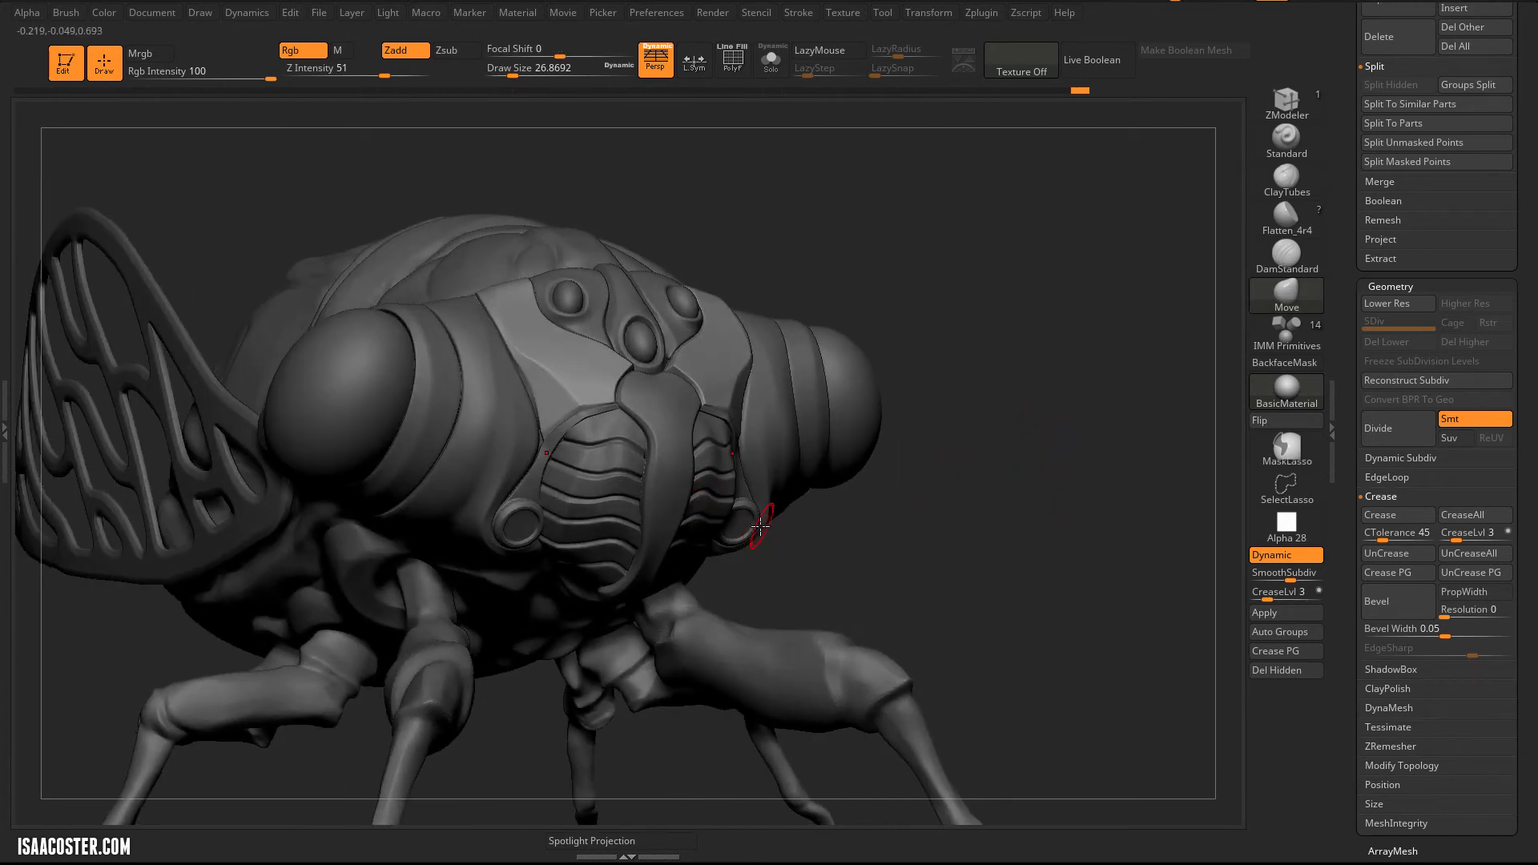
pyautogui.moveTo(850, 525); pyautogui.dragTo(716, 141)
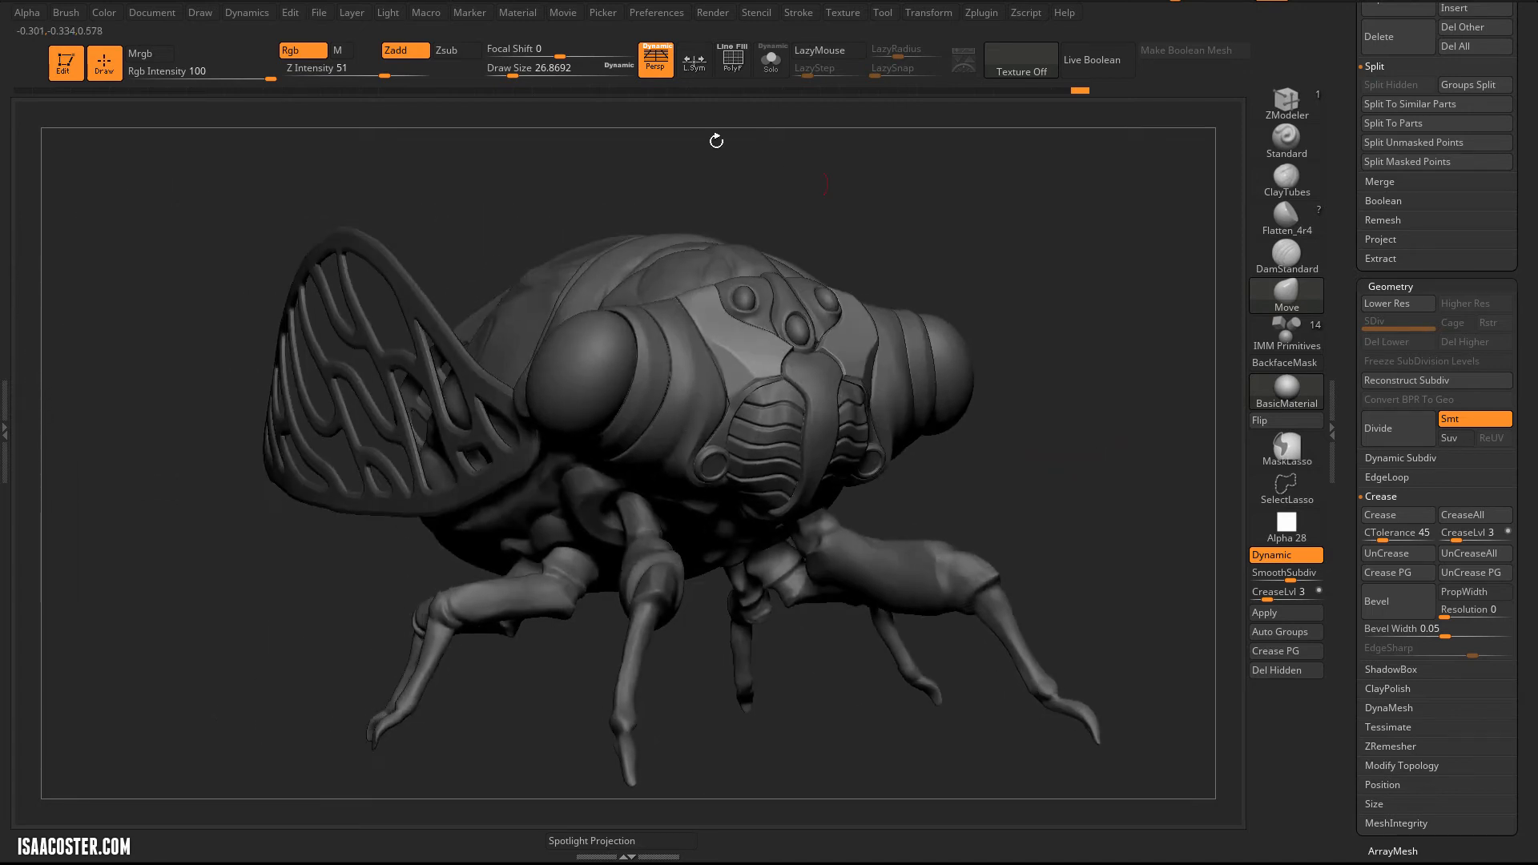
pyautogui.moveTo(894, 208); pyautogui.dragTo(827, 183)
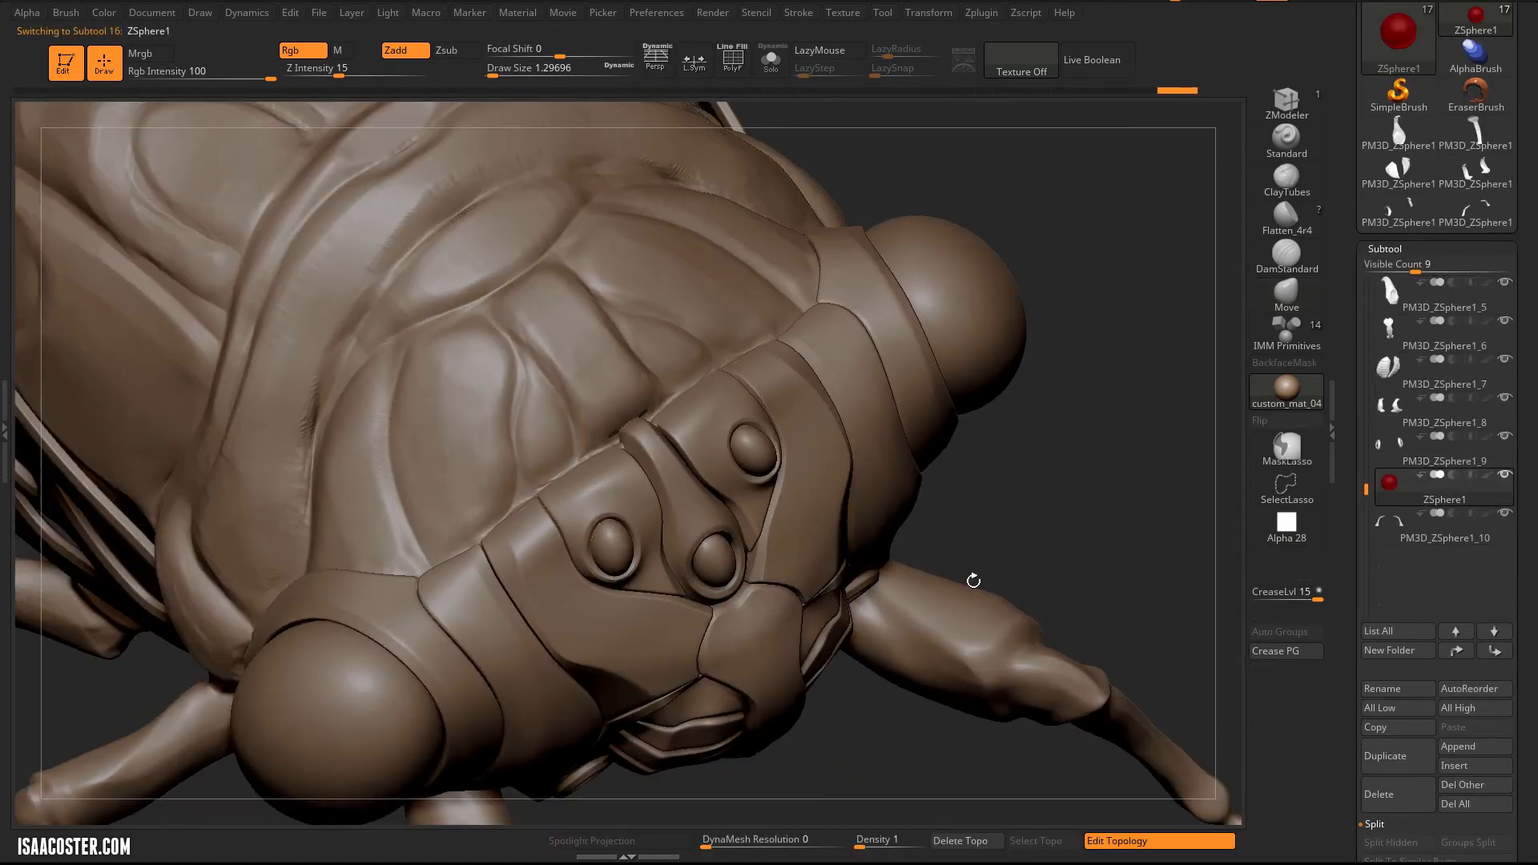
# Step: Place the first topology points for a new armour plate on the forehead behind the eye armour
pyautogui.moveTo(972, 584)
pyautogui.mouseDown()
pyautogui.moveTo(873, 207)
pyautogui.moveTo(894, 186)
pyautogui.mouseUp()
pyautogui.click(563, 299)
pyautogui.click(617, 395)
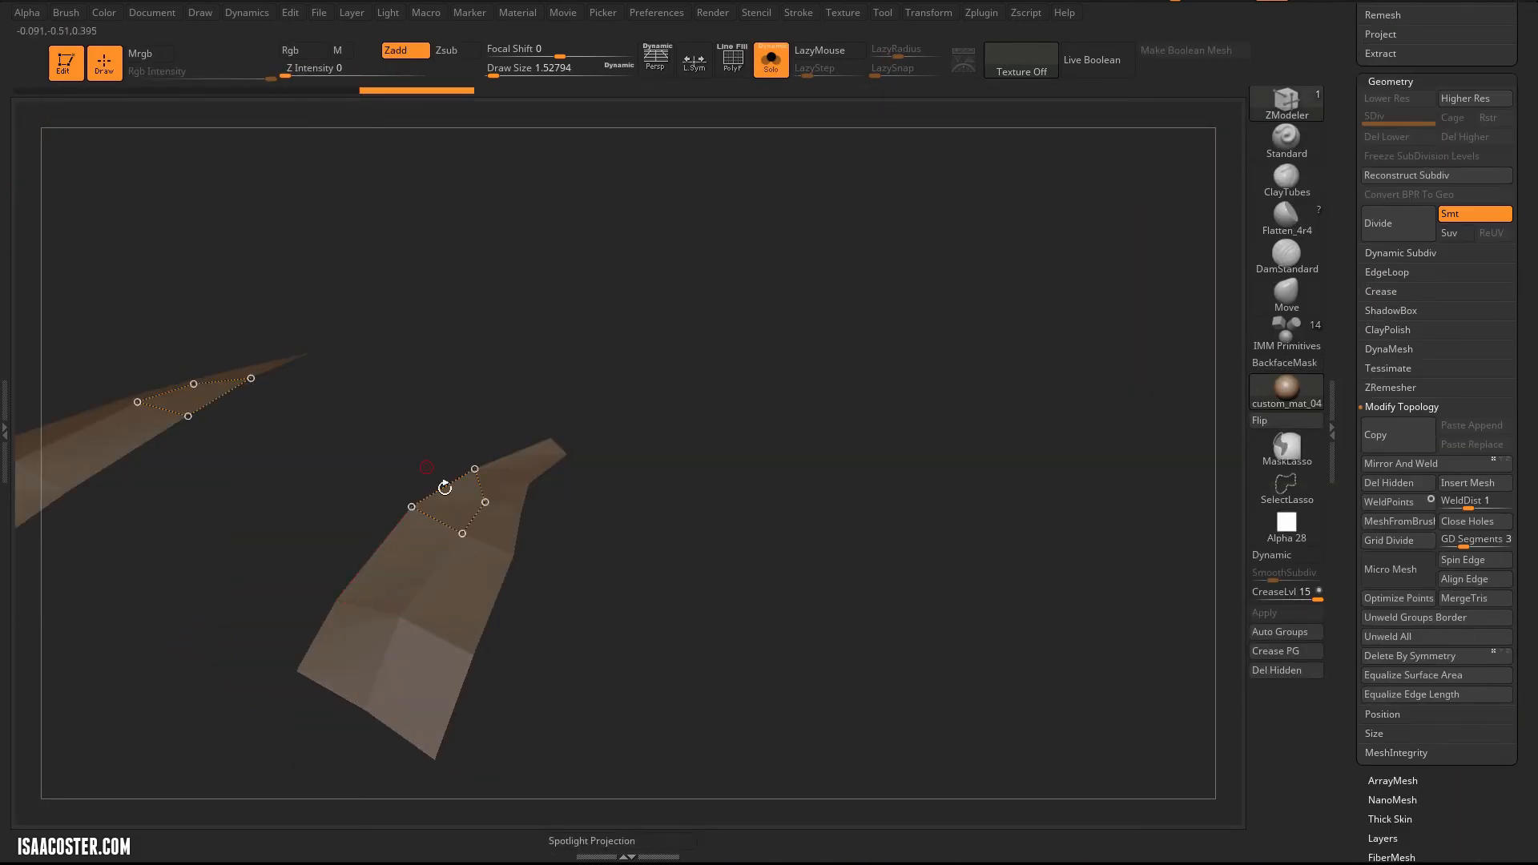
# Step: Edit the polygons and edges of the narrow triangular forehead plates with ZModeler actions, checking them against the head
pyautogui.press('space')
pyautogui.click(388, 321)
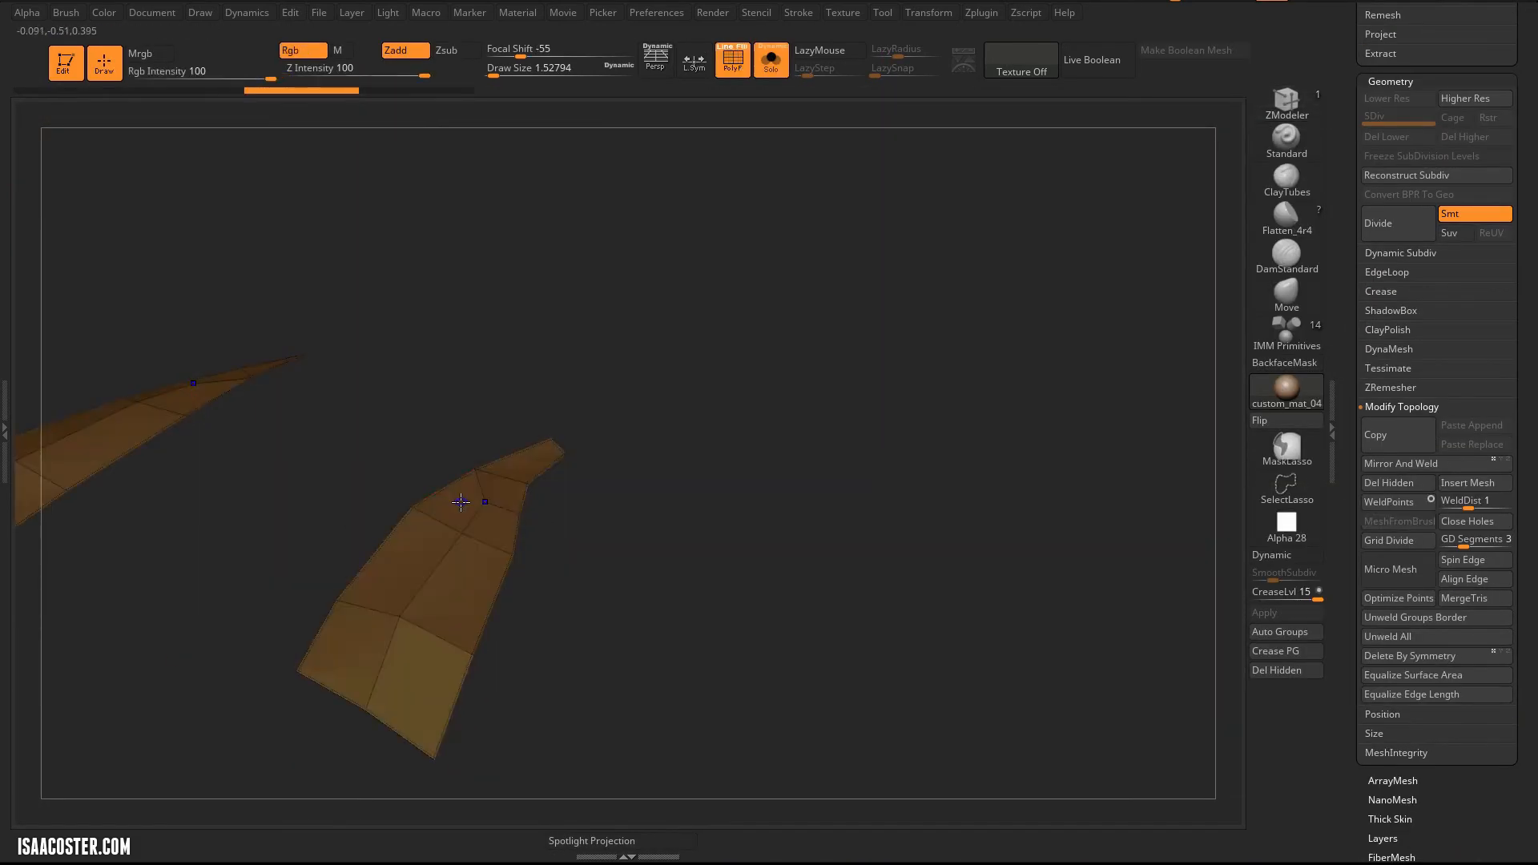
pyautogui.press('space')
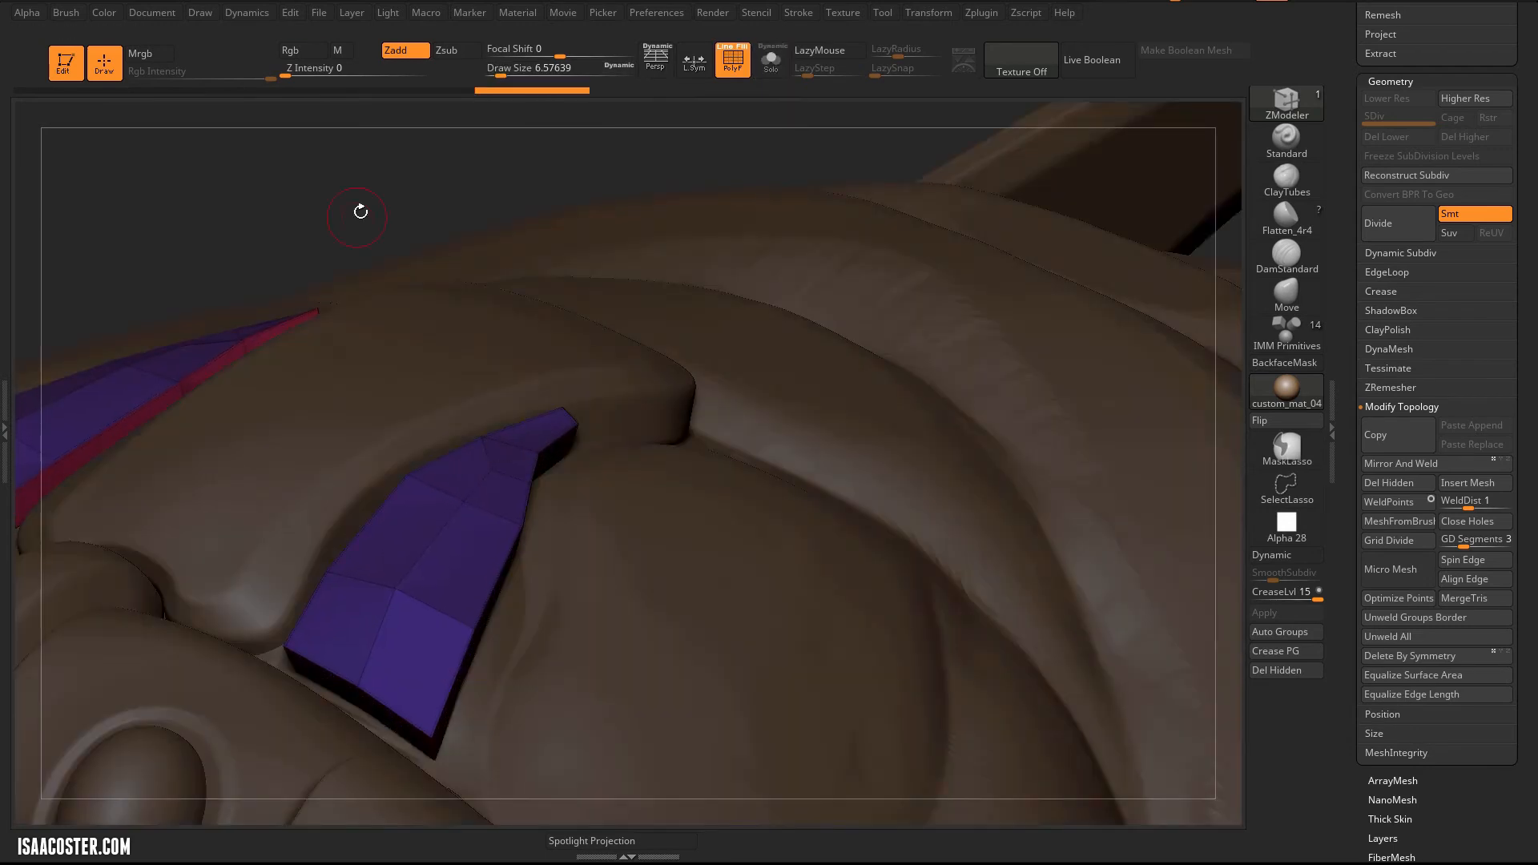
pyautogui.press('space')
pyautogui.click(423, 358)
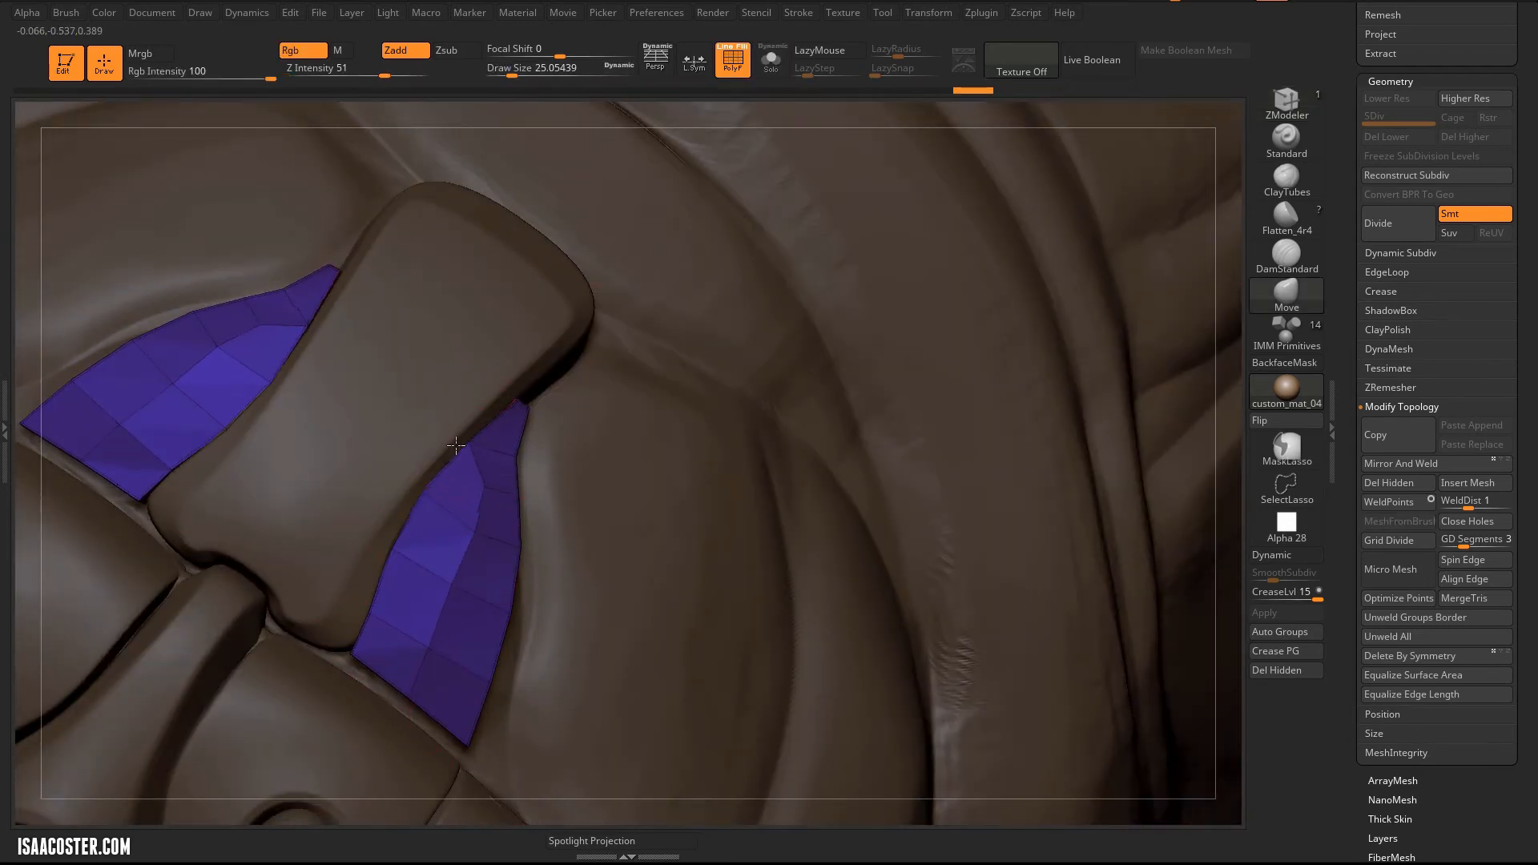
# Step: Enlarge the Move brush to about 44 and inspect the isolated triangular forehead plates from another angle
pyautogui.press('s')
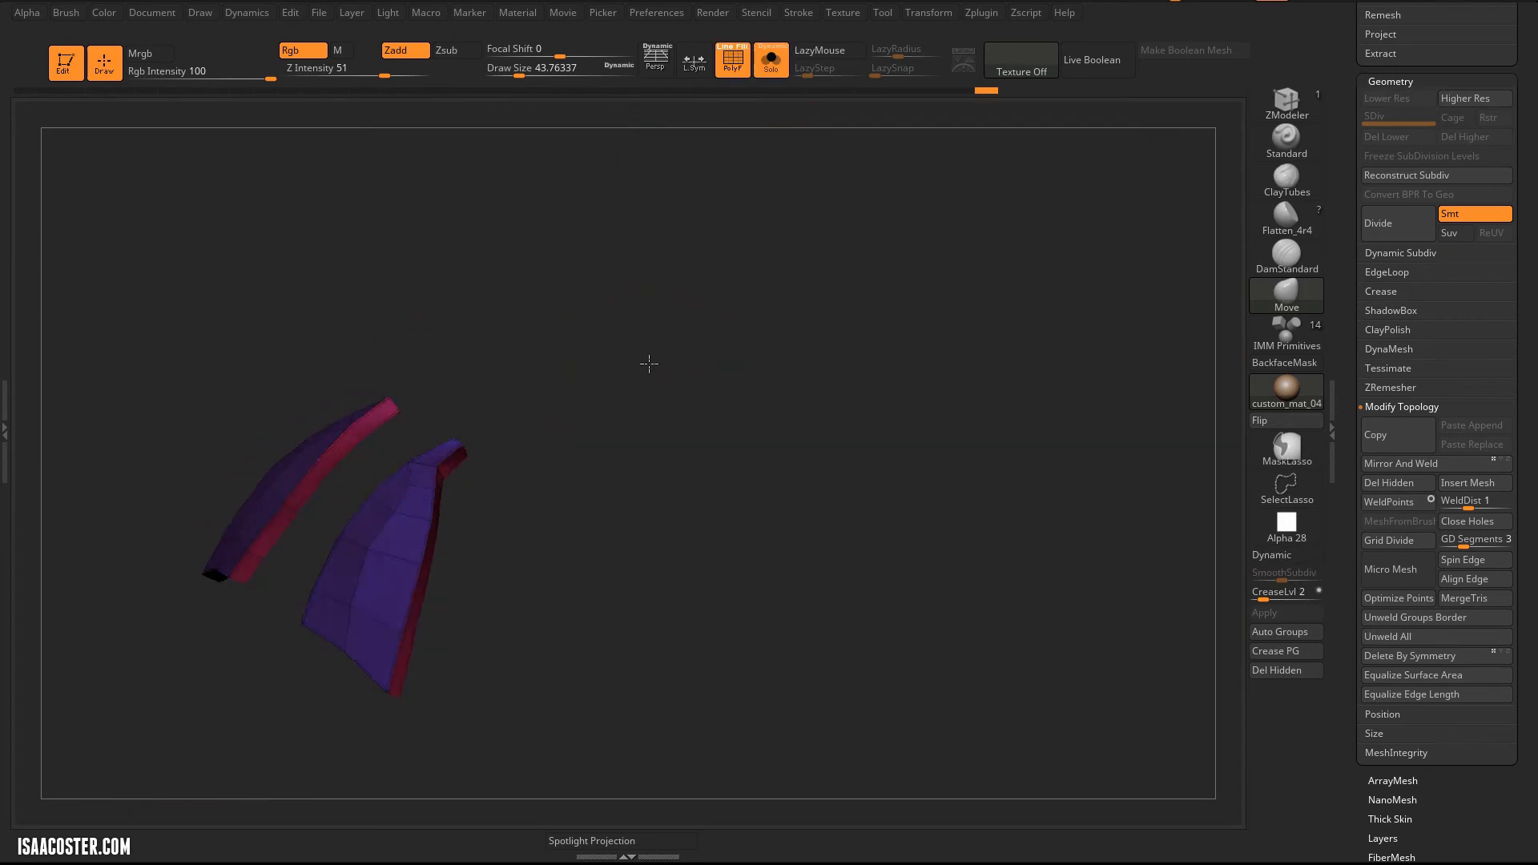
pyautogui.moveTo(653, 360); pyautogui.dragTo(828, 425)
pyautogui.press('space')
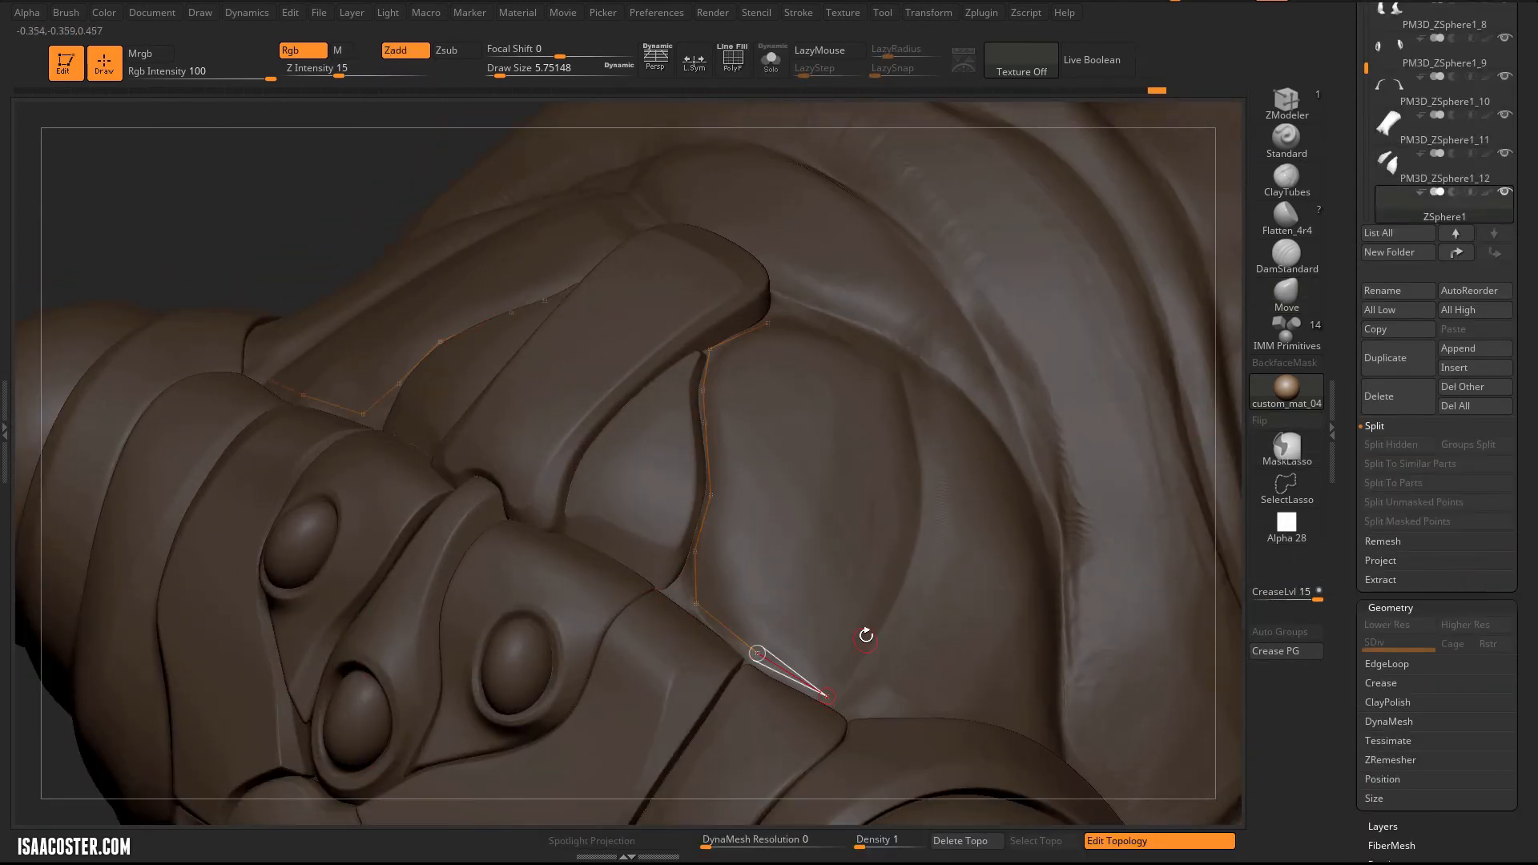
# Step: Trace a quad topology over the large forehead side plate beside the triangular plate, extending it along the outer edge
pyautogui.moveTo(712, 413); pyautogui.dragTo(765, 366, button='right')
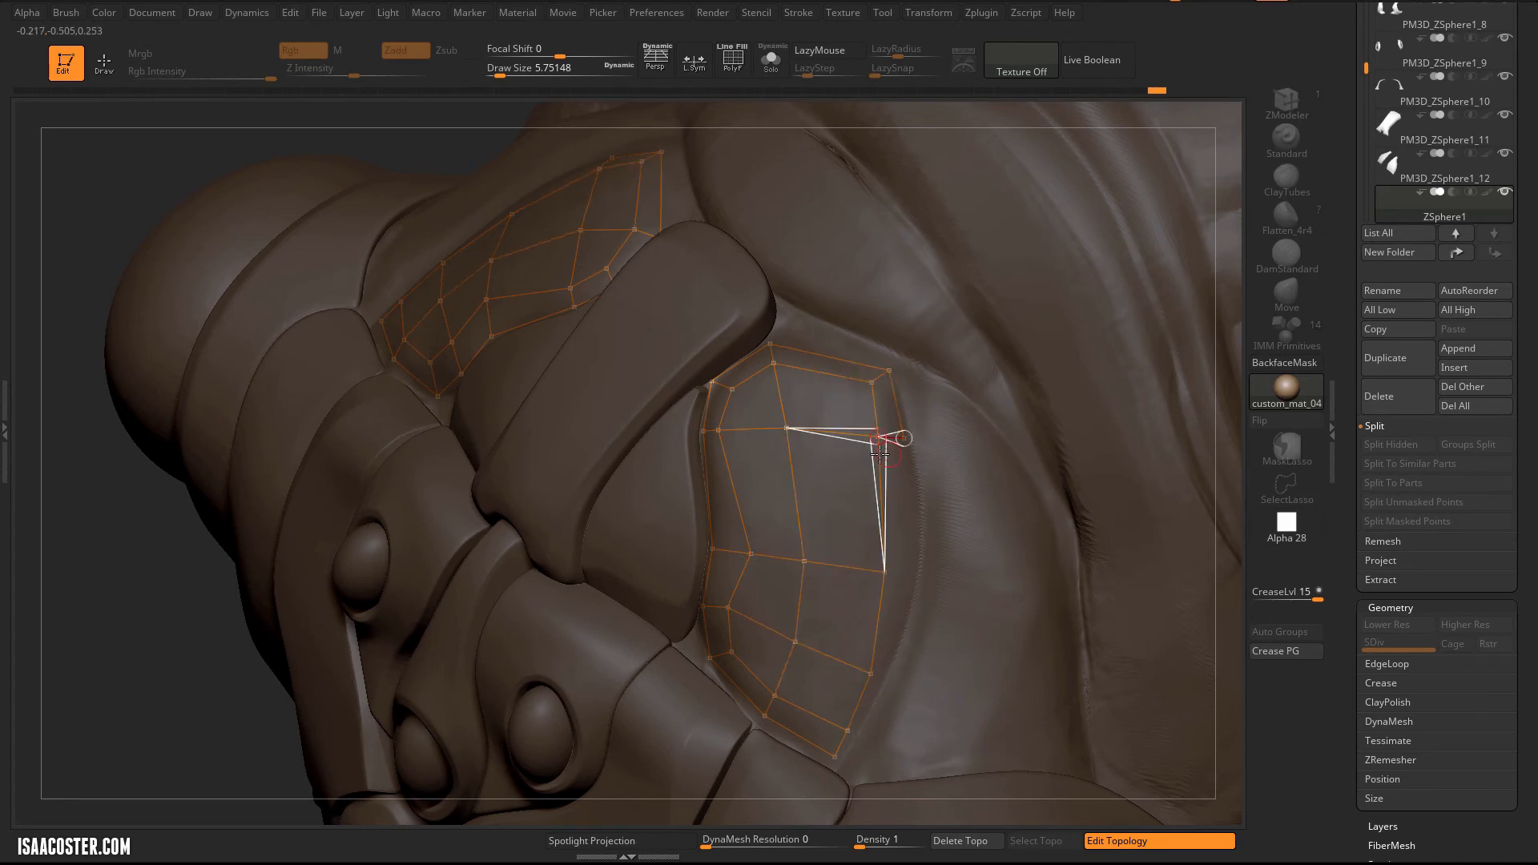
pyautogui.click(889, 683)
pyautogui.moveTo(168, 601)
pyautogui.mouseDown()
pyautogui.moveTo(131, 649)
pyautogui.moveTo(588, 316)
pyautogui.moveTo(481, 360)
pyautogui.mouseUp()
pyautogui.moveTo(200, 625)
pyautogui.mouseDown()
pyautogui.moveTo(238, 657)
pyautogui.moveTo(276, 653)
pyautogui.mouseUp()
pyautogui.moveTo(630, 498); pyautogui.dragTo(623, 508)
pyautogui.moveTo(185, 262); pyautogui.dragTo(196, 276)
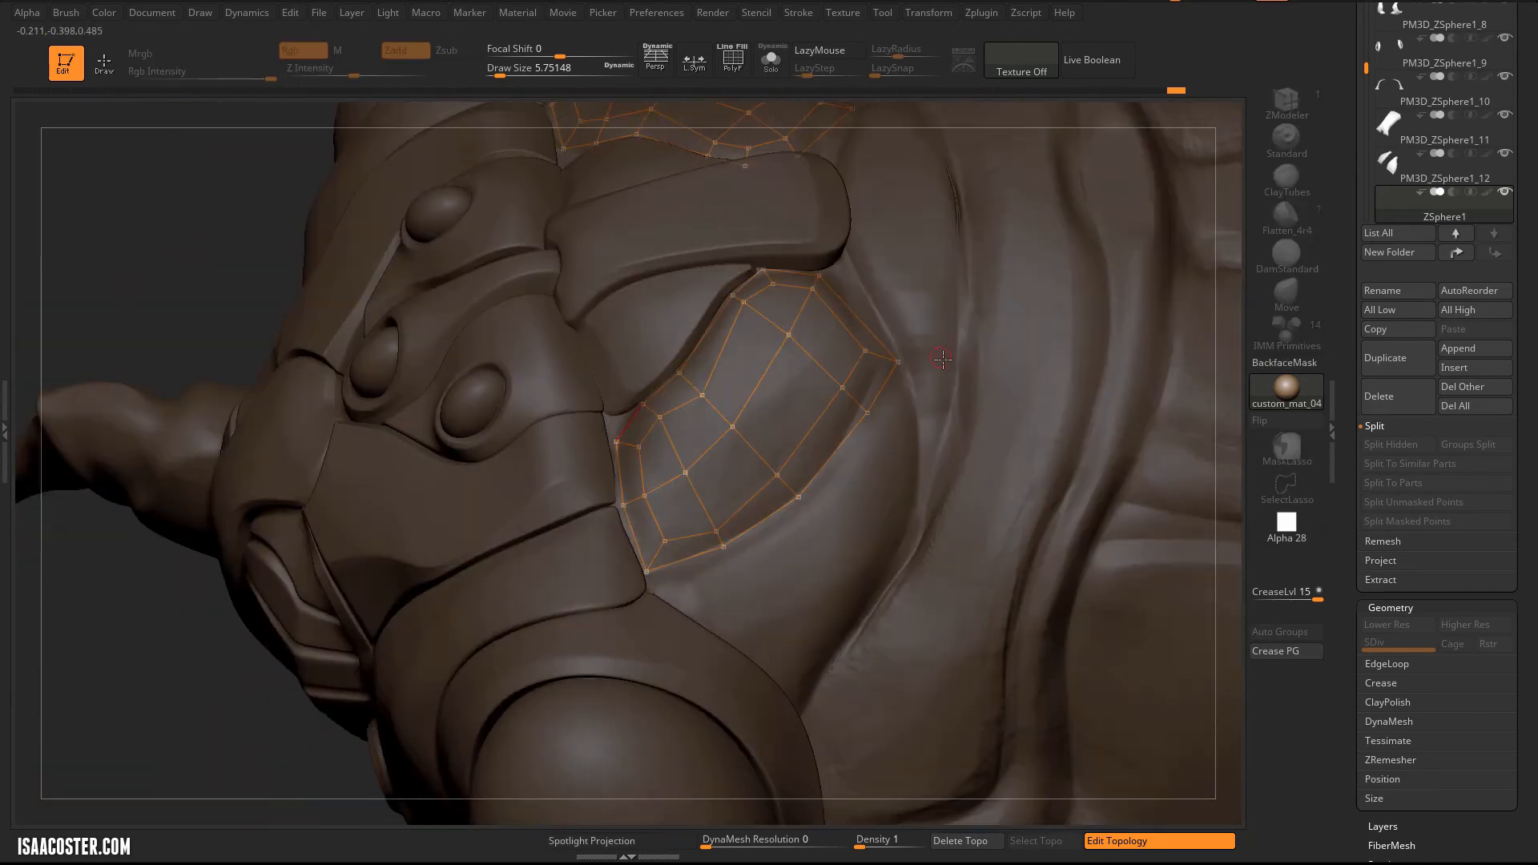
# Step: Convert the traced forehead side plate topology into a polymesh and add it as a subtool
pyautogui.moveTo(1526, 281); pyautogui.dragTo(1526, 782)
pyautogui.click(1472, 110)
pyautogui.click(1415, 308)
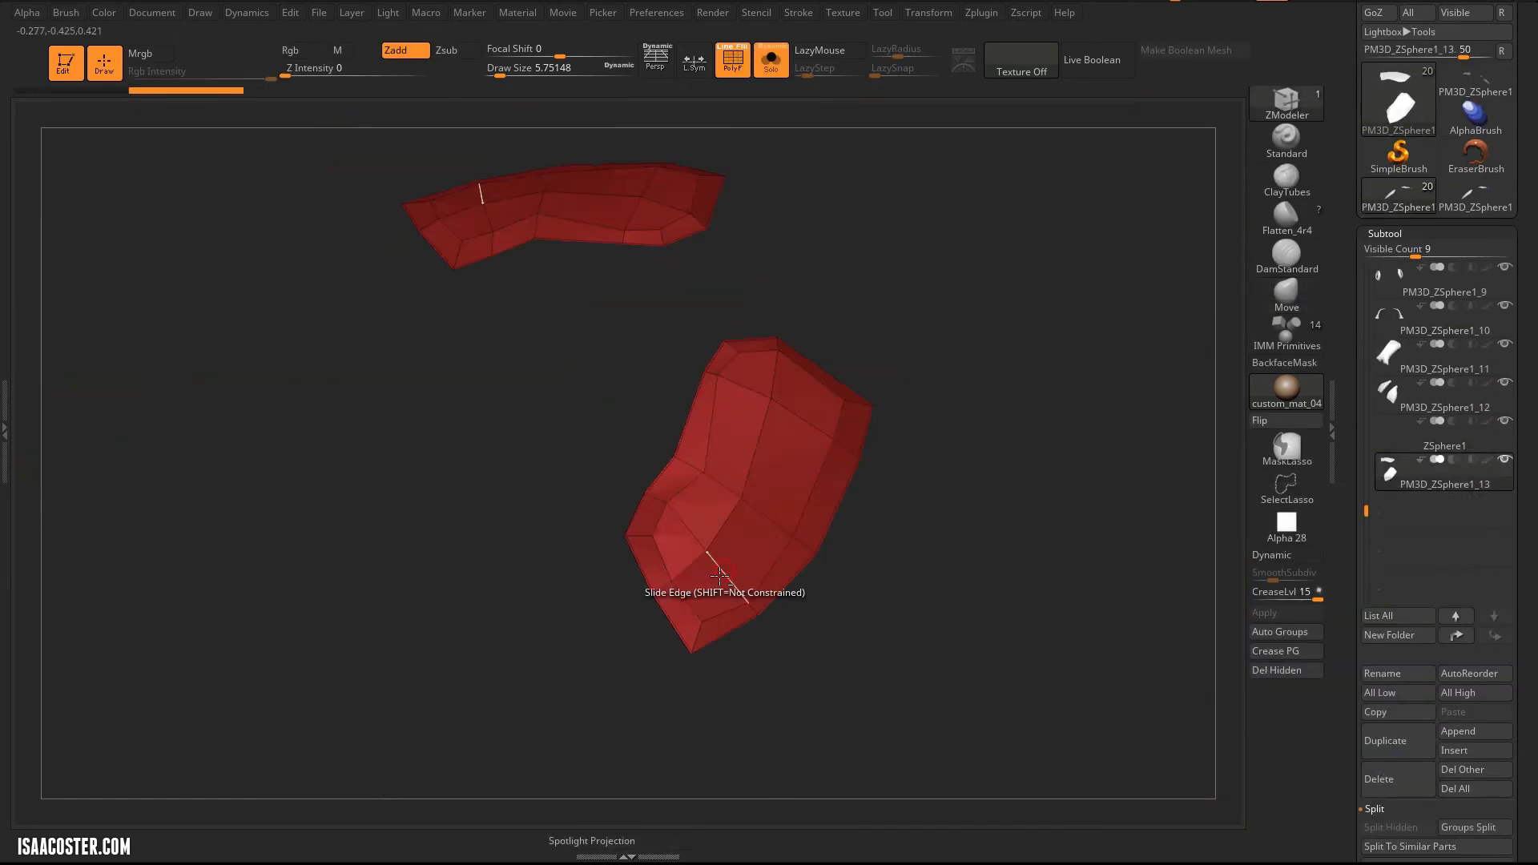
# Step: Apply a ZModeler edge action to the new side plates, turn on dynamic subdivision and lower their crease level
pyautogui.press('space')
pyautogui.click(561, 318)
pyautogui.moveTo(769, 497); pyautogui.dragTo(1010, 381)
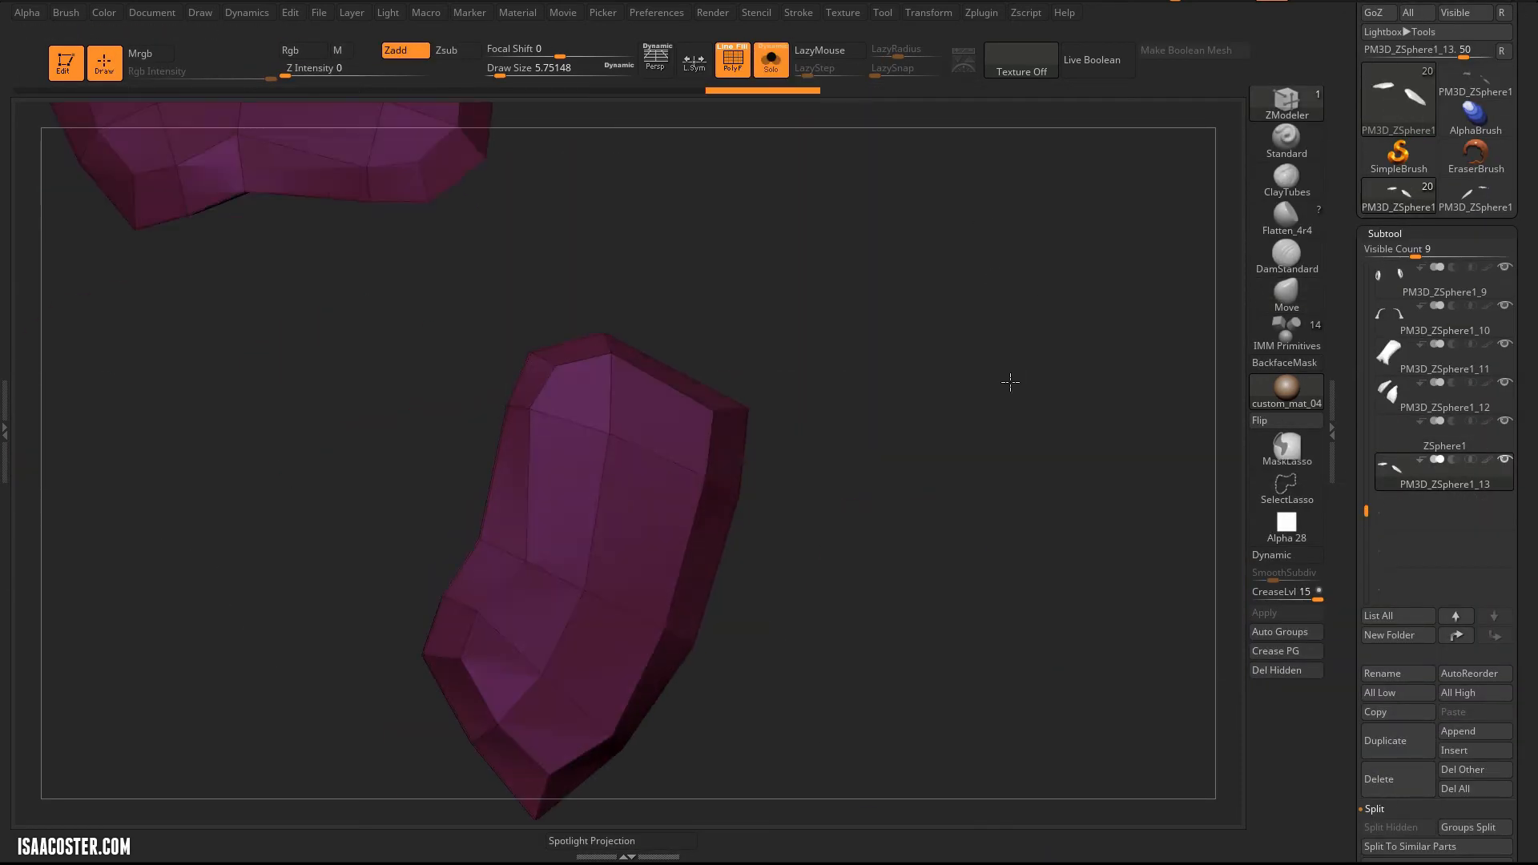
pyautogui.hotkey('shift', 'f')
pyautogui.press('d')
pyautogui.moveTo(1318, 597); pyautogui.dragTo(1268, 597)
# Step: Convert the isolated arched side plates to a polymesh and select the ZSphere1 subtool
pyautogui.moveTo(946, 417); pyautogui.dragTo(778, 277)
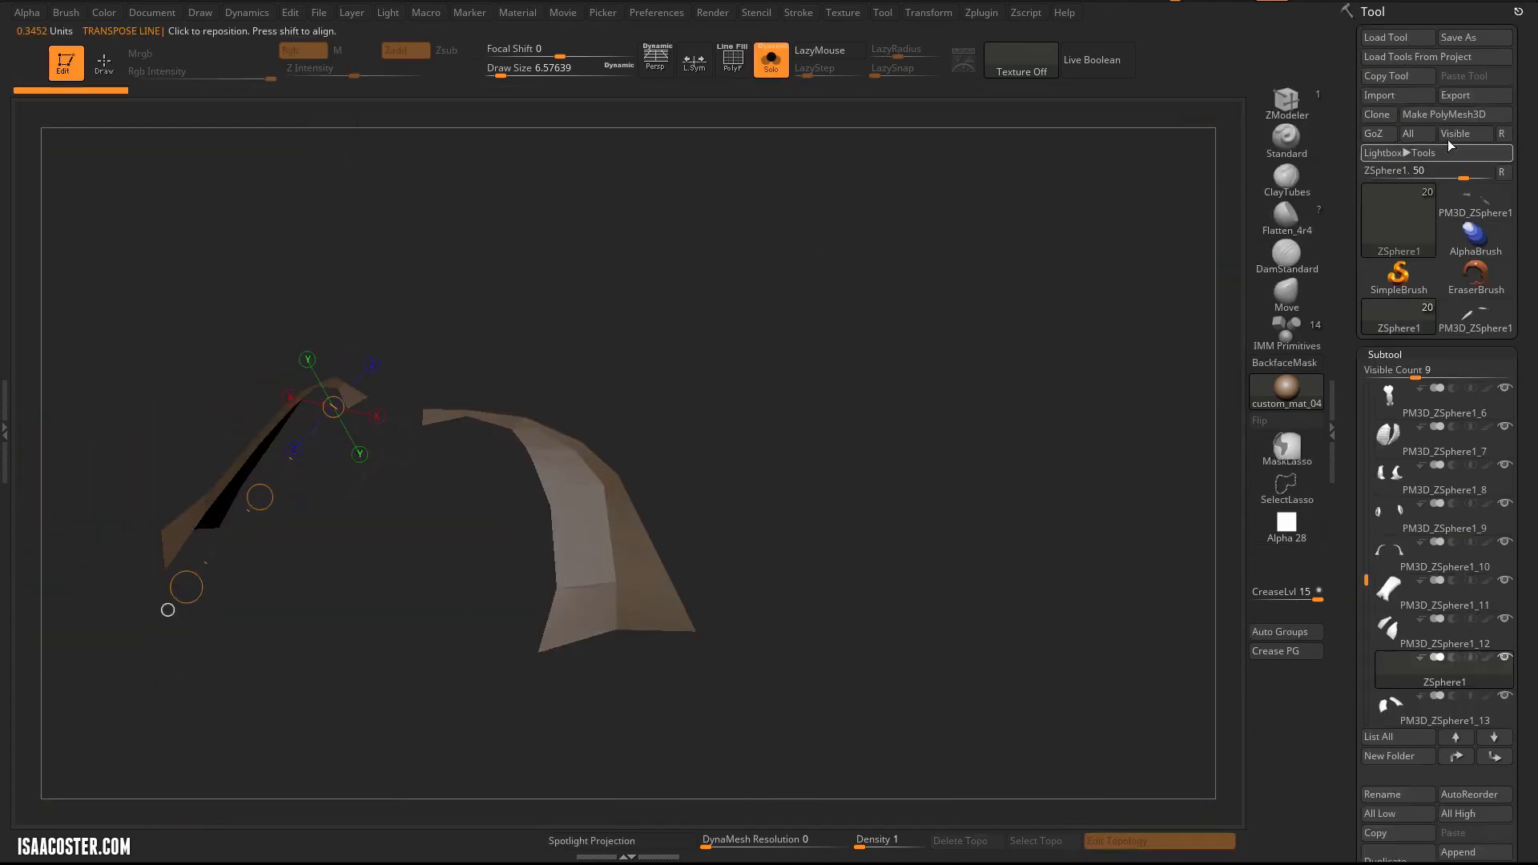
pyautogui.click(1449, 139)
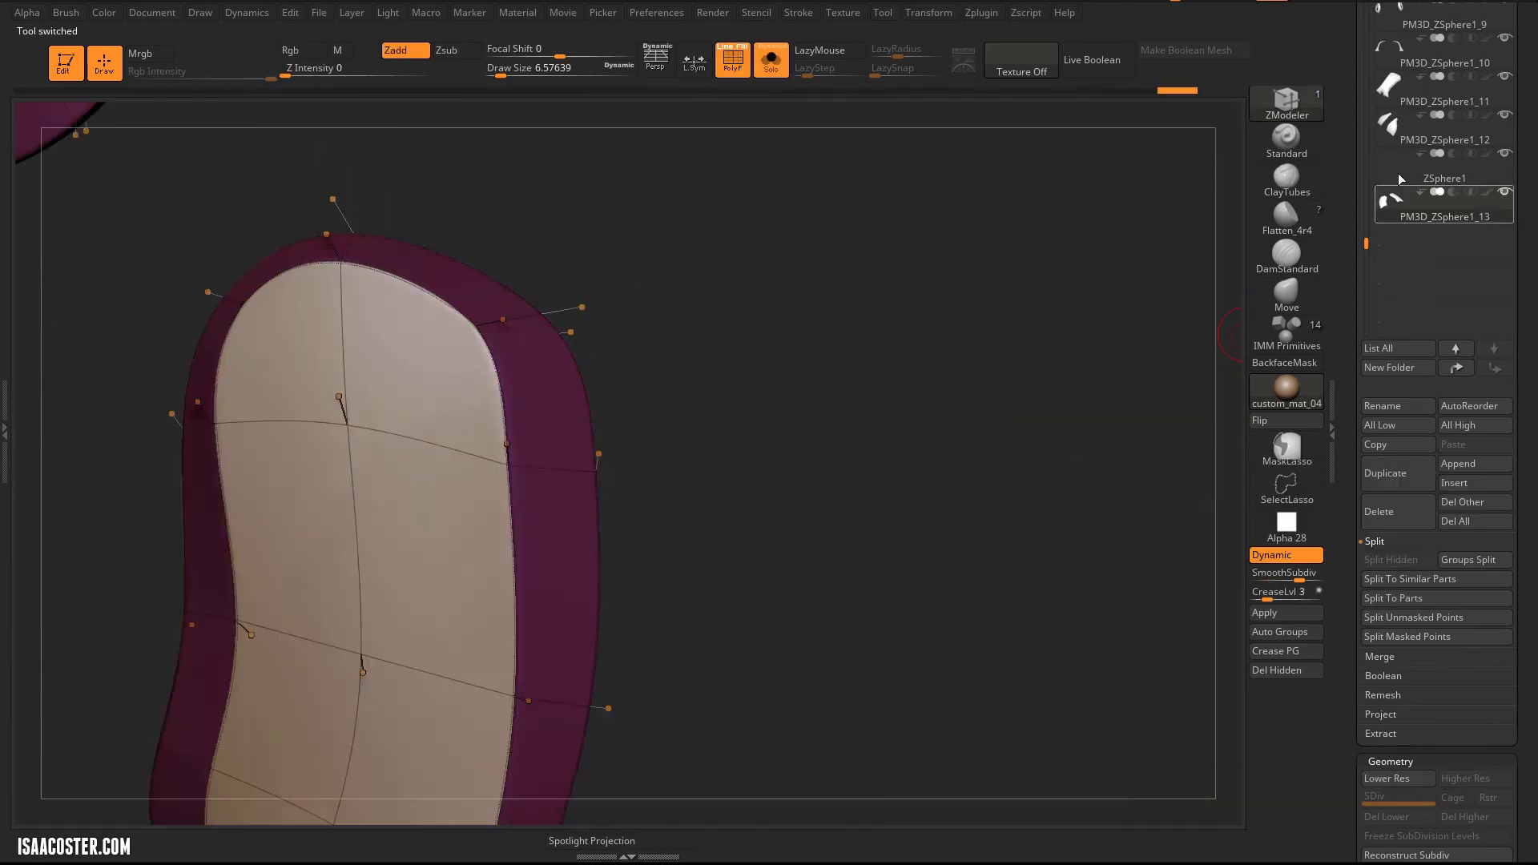
pyautogui.click(1400, 180)
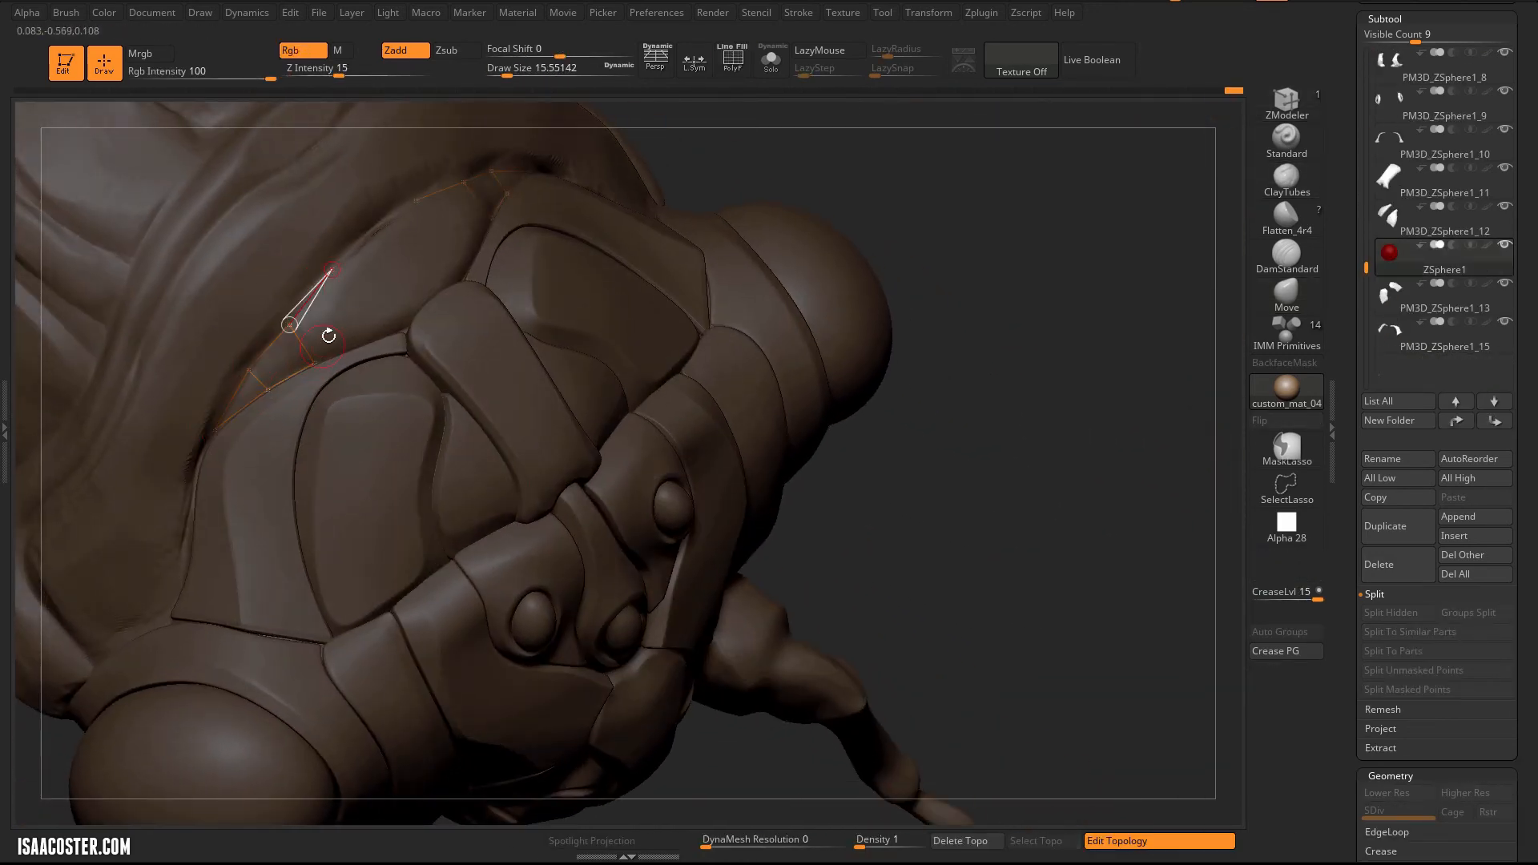
# Step: Trace the topology of a crescent-shaped plate behind the forehead plates, meeting the top of the central plate
pyautogui.moveTo(343, 330); pyautogui.dragTo(391, 244, button='right')
pyautogui.keyDown('ctrl'); pyautogui.moveTo(546, 233); pyautogui.dragTo(311, 394, button='right'); pyautogui.keyUp('ctrl')
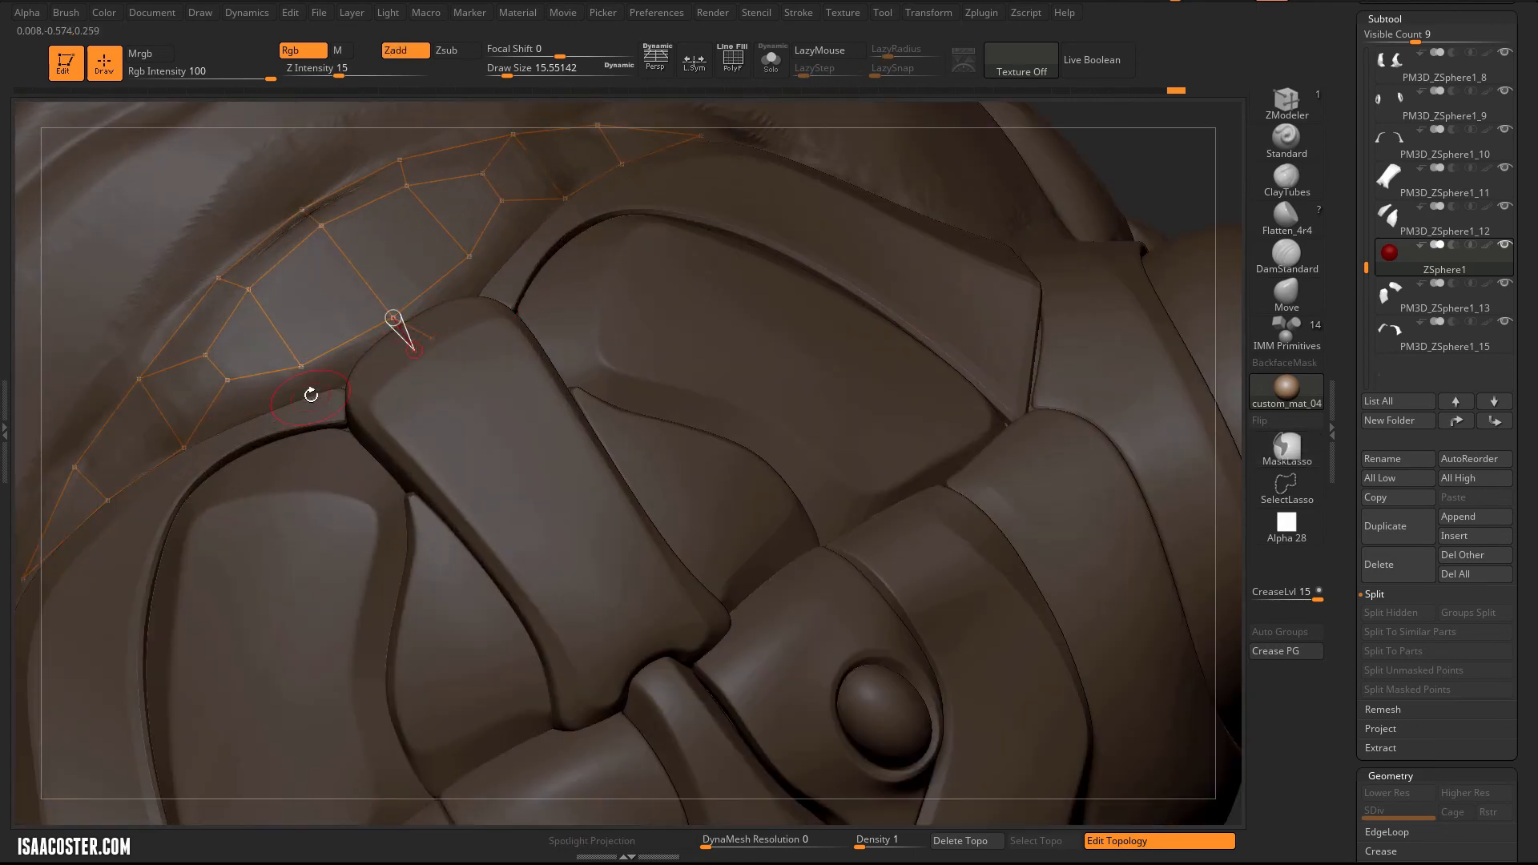
pyautogui.click(1505, 208)
pyautogui.moveTo(437, 351); pyautogui.dragTo(326, 361, button='right')
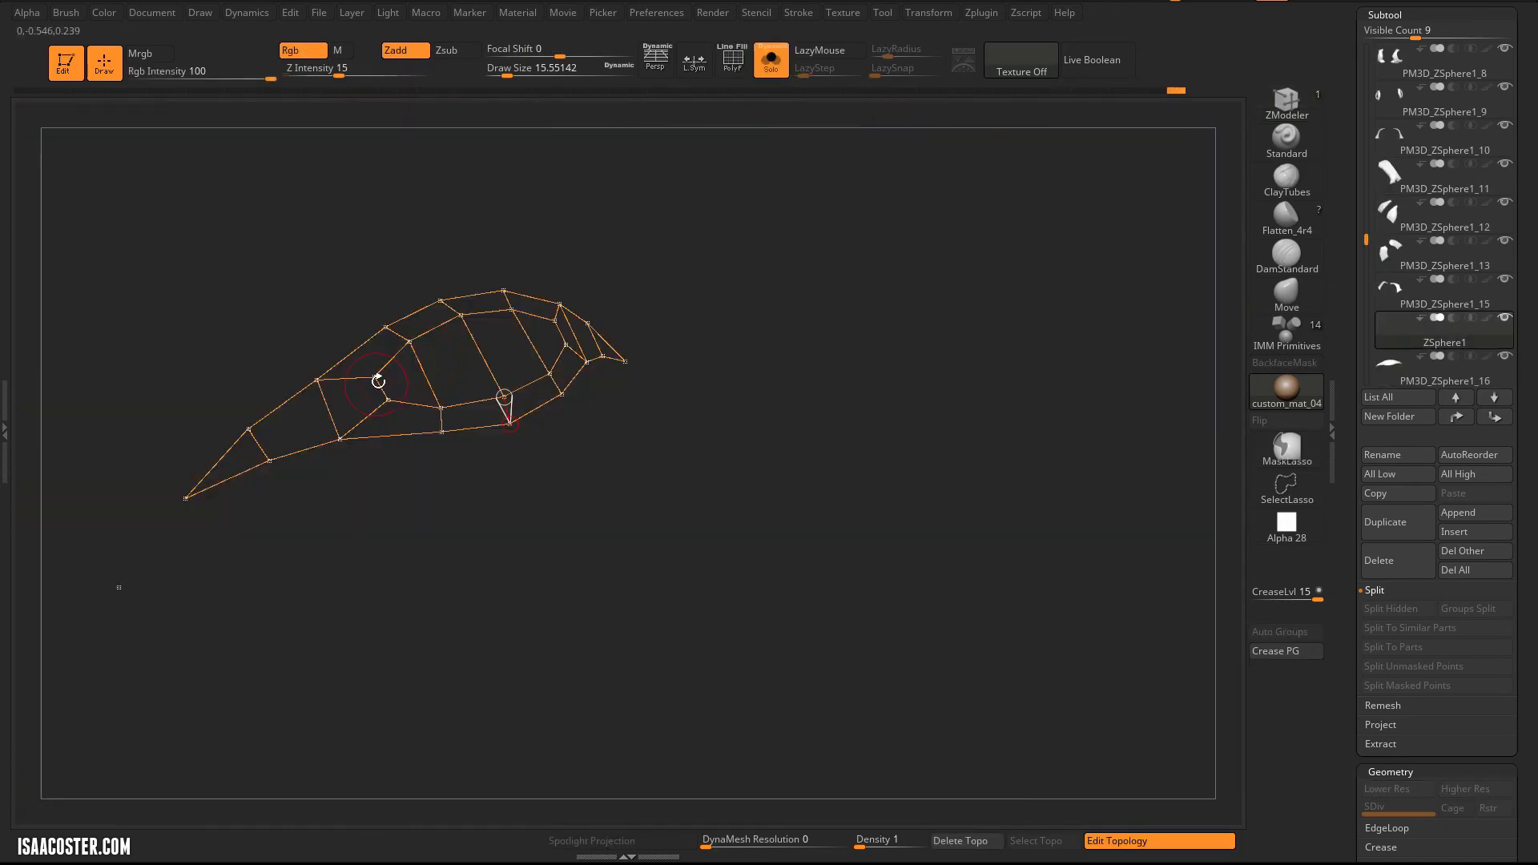
# Step: Bring in the rebuilt crescent plate as a polymesh and delete the earlier version's subtool
pyautogui.moveTo(1362, 241); pyautogui.dragTo(1362, 572)
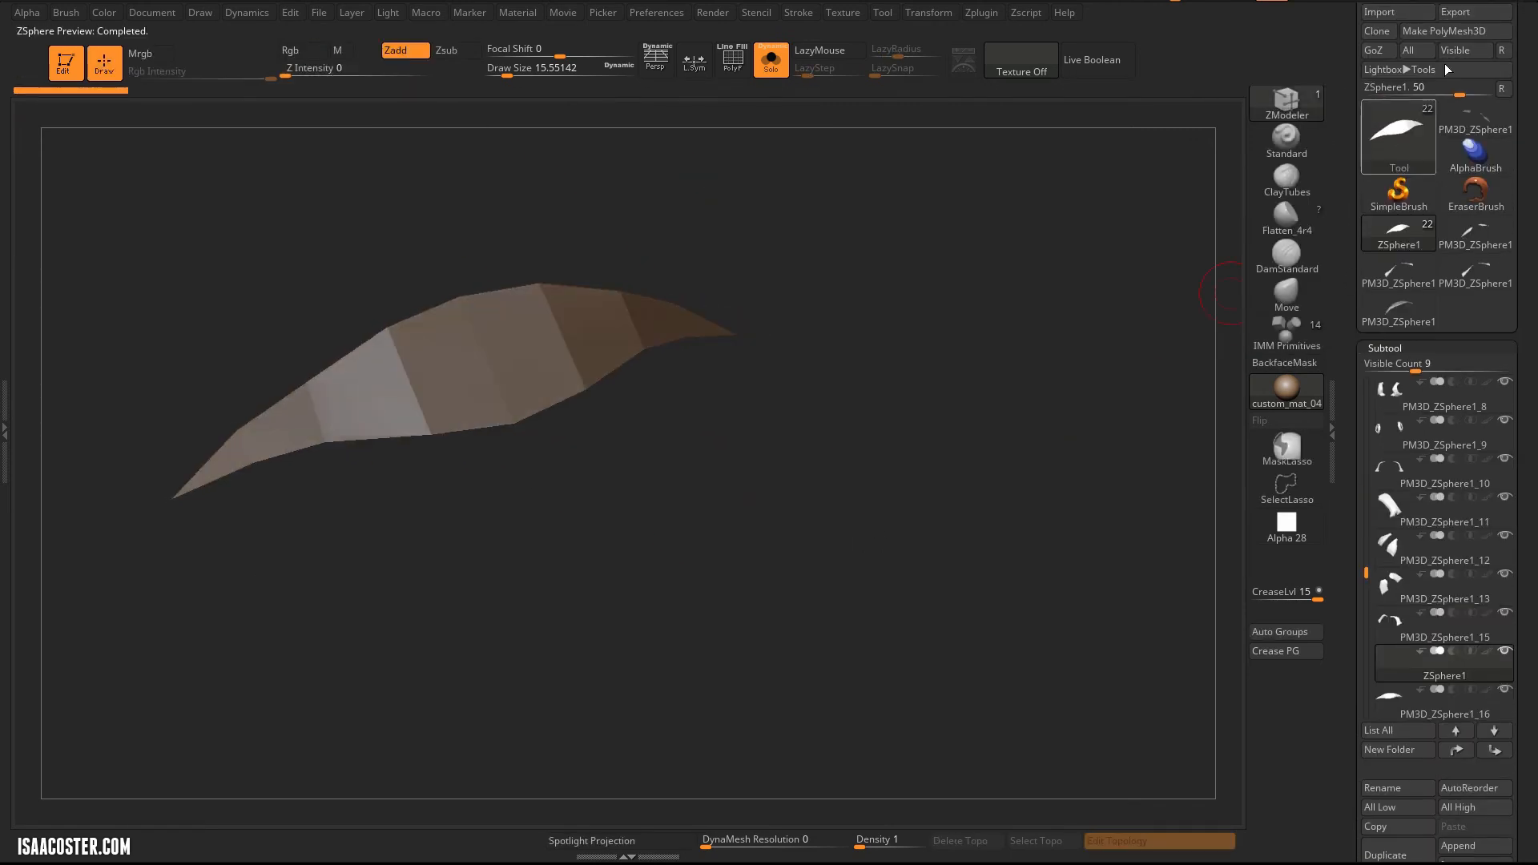
pyautogui.click(1444, 320)
pyautogui.click(1398, 629)
pyautogui.keyDown('shift'); pyautogui.moveTo(367, 472); pyautogui.dragTo(379, 476); pyautogui.keyUp('shift')
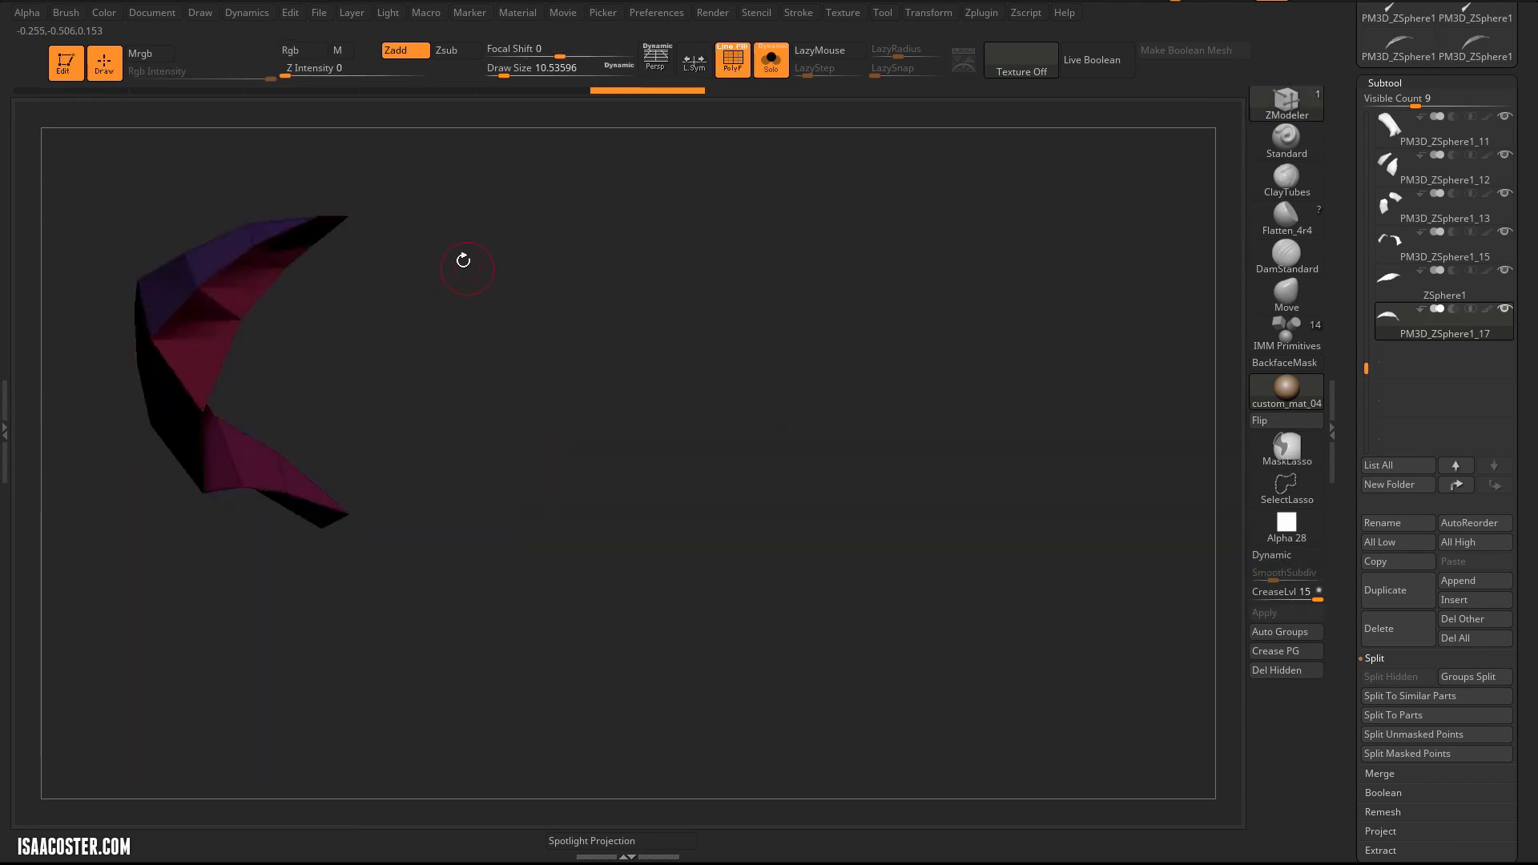
# Step: Turn on dynamic subdivision for the crescent plate and set its crease level to 2
pyautogui.moveTo(463, 260); pyautogui.dragTo(495, 618)
pyautogui.hotkey('shift', 'f')
pyautogui.press('d')
pyautogui.moveTo(1318, 600); pyautogui.dragTo(1264, 599)
pyautogui.hotkey('shift', 'd')
pyautogui.hotkey('shift', 'f')
pyautogui.press('d')
pyautogui.hotkey('shift', 'f')
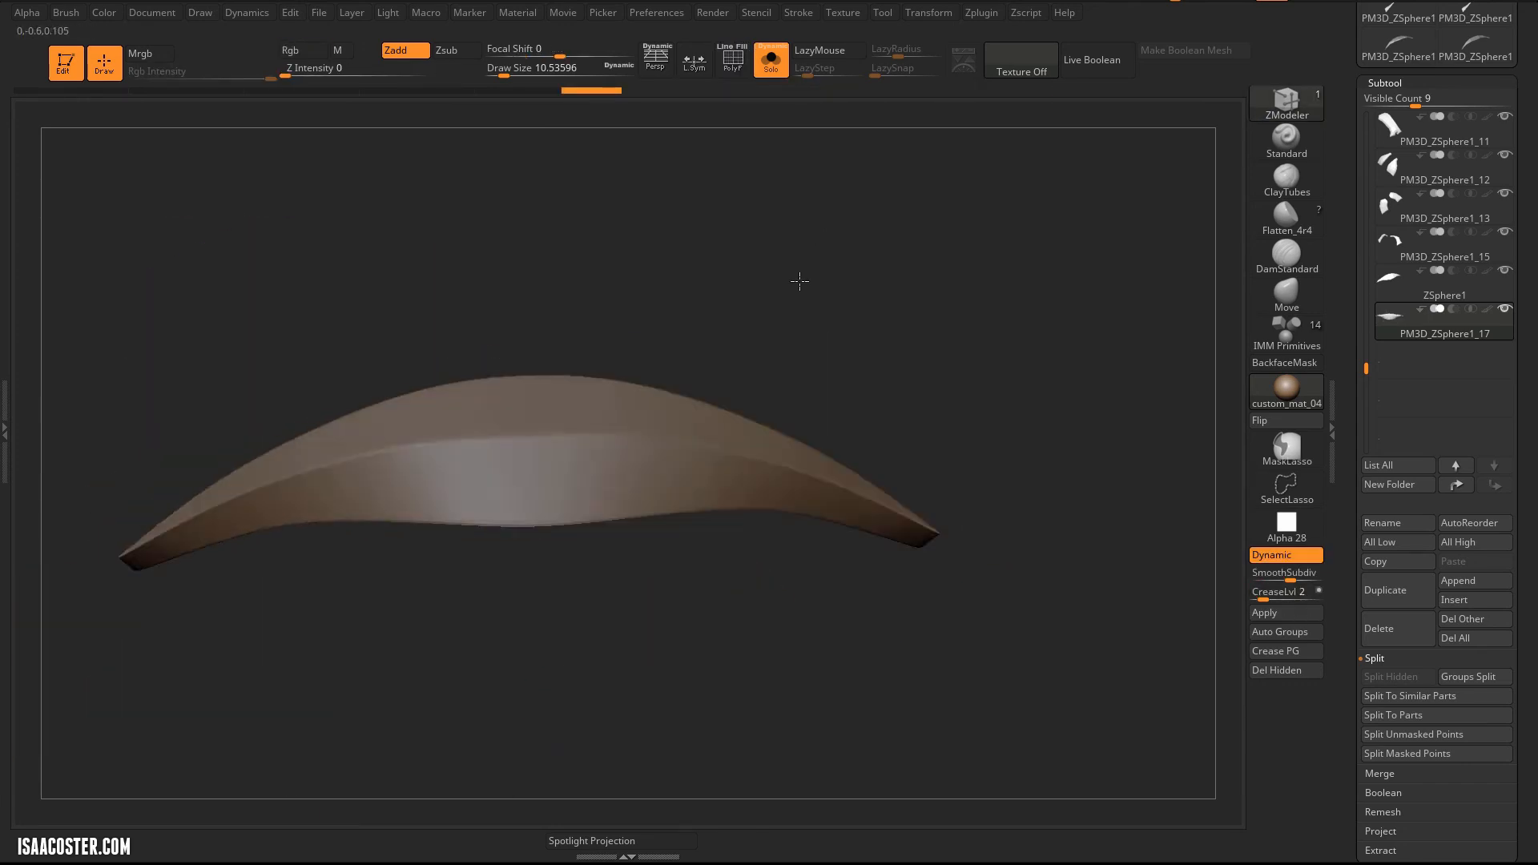
# Step: Show the whole creature, reselect the crescent plate and check its fit behind the forehead plates with the Move brush
pyautogui.click(771, 75)
pyautogui.keyDown('alt'); pyautogui.click(681, 344); pyautogui.keyUp('alt')
pyautogui.moveTo(1366, 120); pyautogui.dragTo(1366, 353)
pyautogui.click(1444, 322)
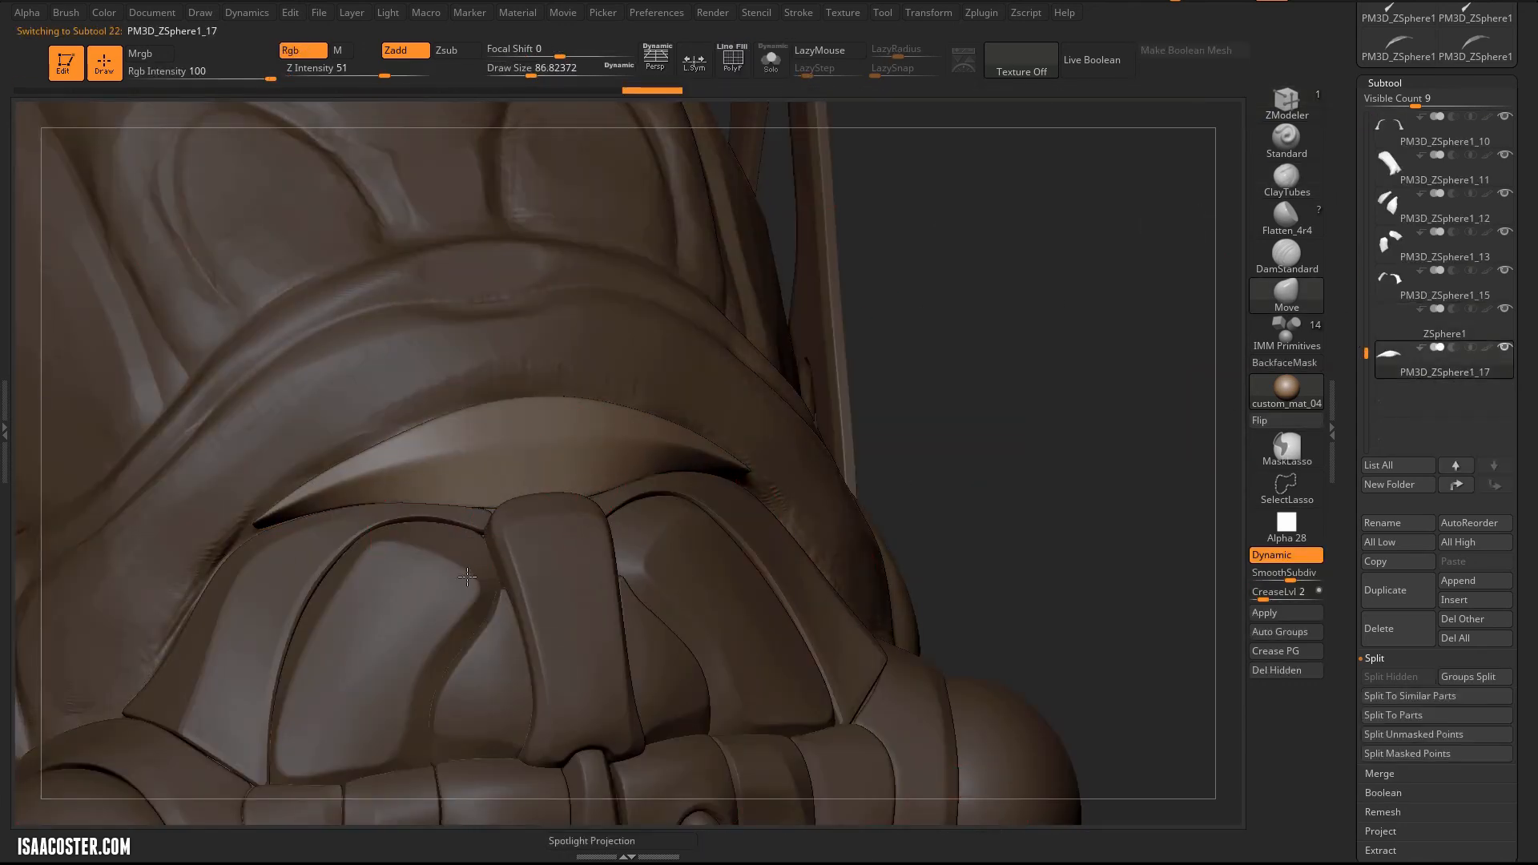
pyautogui.moveTo(467, 577); pyautogui.dragTo(749, 574, button='right')
pyautogui.moveTo(716, 408); pyautogui.dragTo(843, 395, button='right')
pyautogui.moveTo(193, 336)
pyautogui.mouseDown()
pyautogui.moveTo(103, 274)
pyautogui.moveTo(398, 144)
pyautogui.mouseUp()
# Step: Isolate the crescent plate without subdivision and reduce the Move brush to about 35 to refine its mesh
pyautogui.click(772, 60)
pyautogui.hotkey('shift', 'f')
pyautogui.hotkey('shift', 'd')
pyautogui.press('s')
pyautogui.moveTo(796, 360); pyautogui.dragTo(782, 360)
pyautogui.moveTo(581, 318); pyautogui.dragTo(680, 264, button='right')
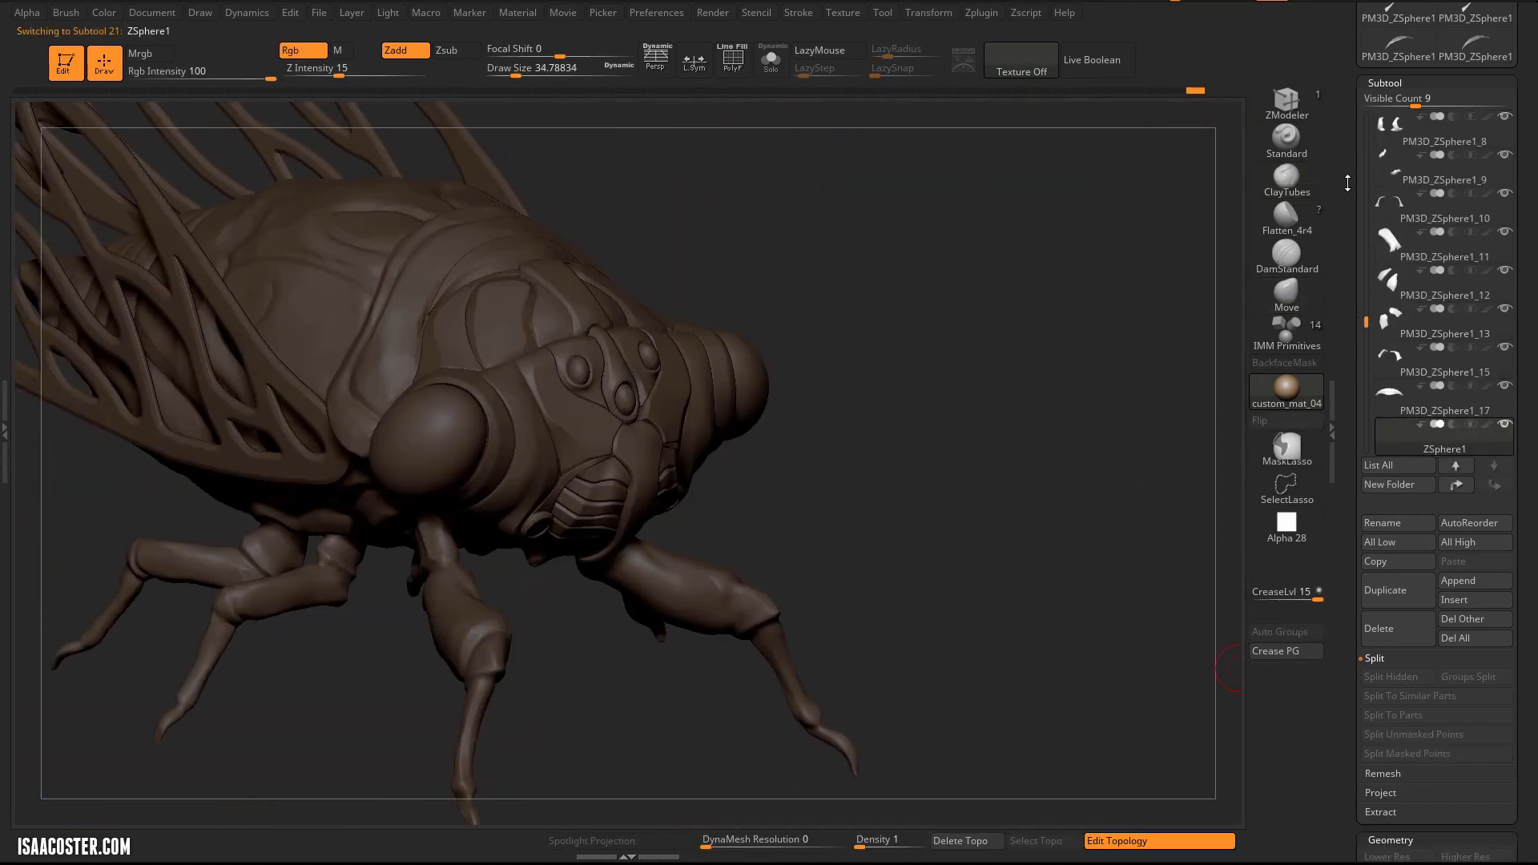
# Step: Trace the topology of a narrow collar band along the ridge behind the head, from the top down to the eye
pyautogui.moveTo(1348, 182); pyautogui.dragTo(1348, 531)
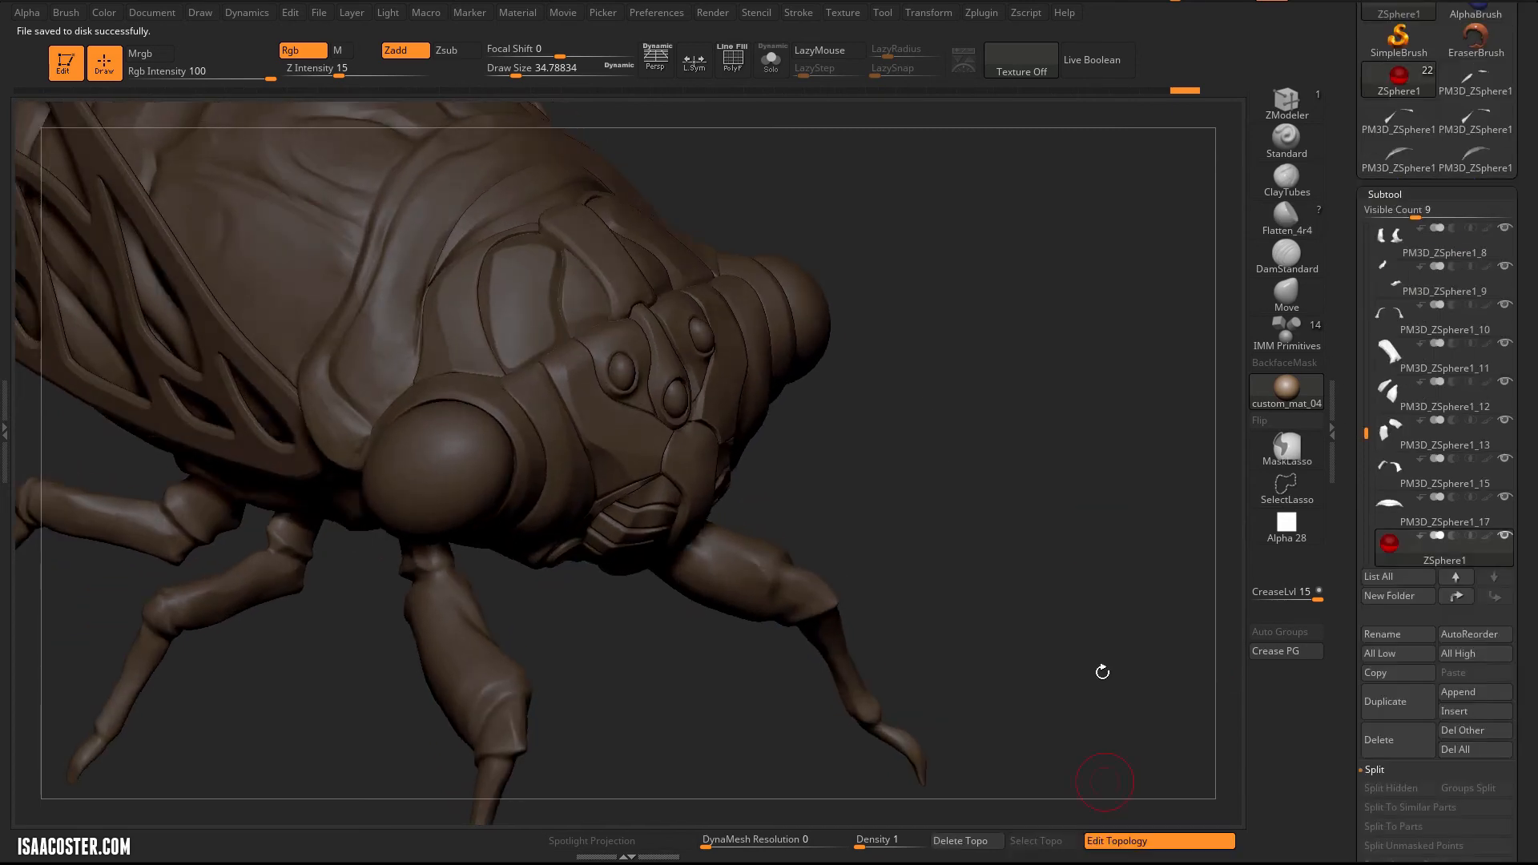
pyautogui.moveTo(1099, 673); pyautogui.dragTo(271, 299)
pyautogui.moveTo(325, 234); pyautogui.dragTo(185, 346)
pyautogui.moveTo(766, 165); pyautogui.dragTo(128, 653)
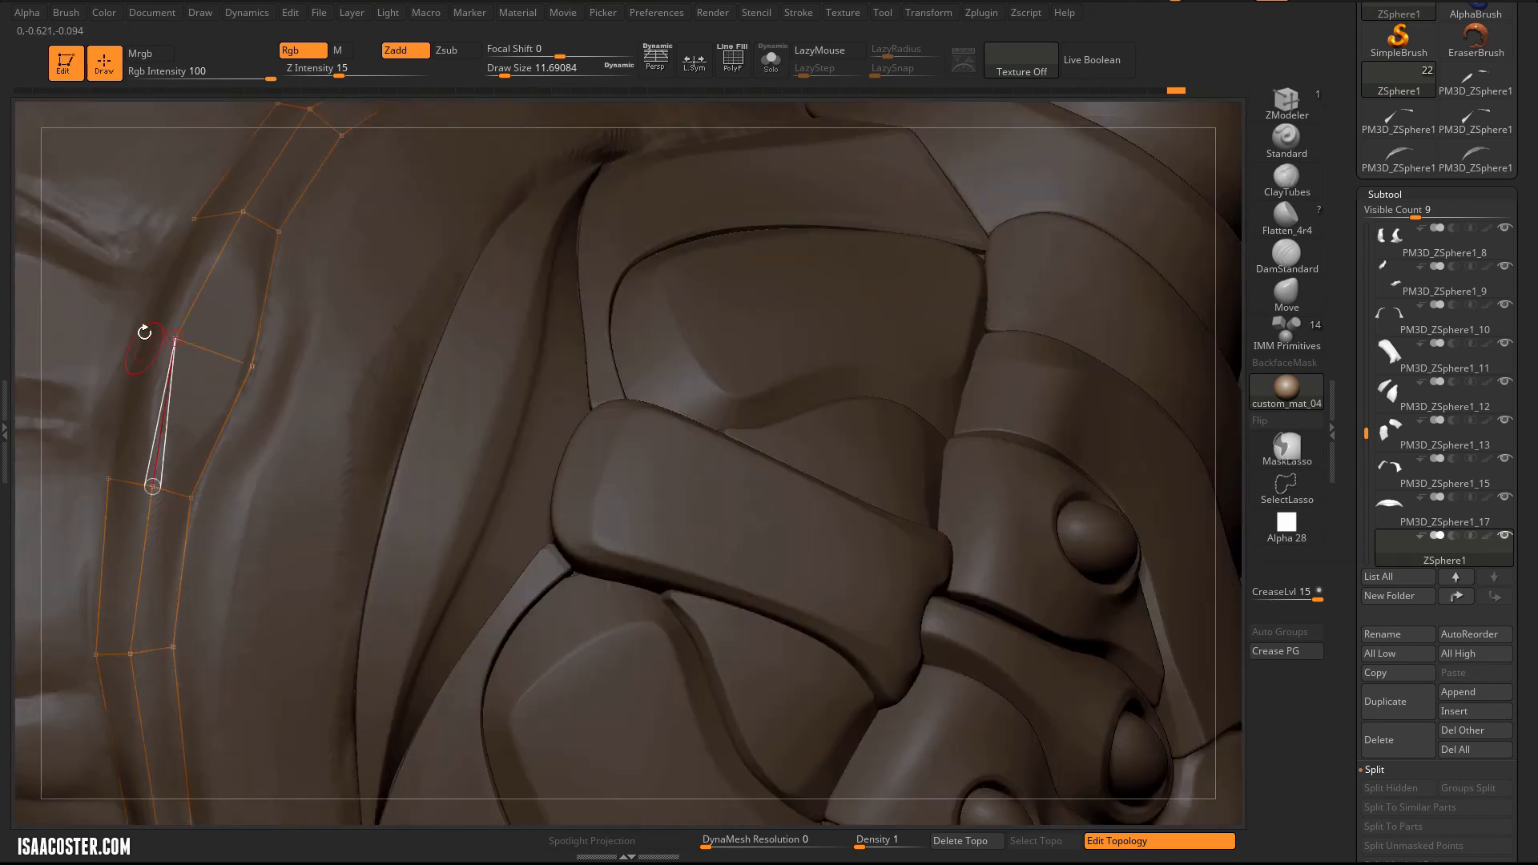
pyautogui.press('w')
pyautogui.moveTo(235, 420)
pyautogui.mouseDown()
pyautogui.moveTo(1075, 209)
pyautogui.moveTo(322, 717)
pyautogui.mouseUp()
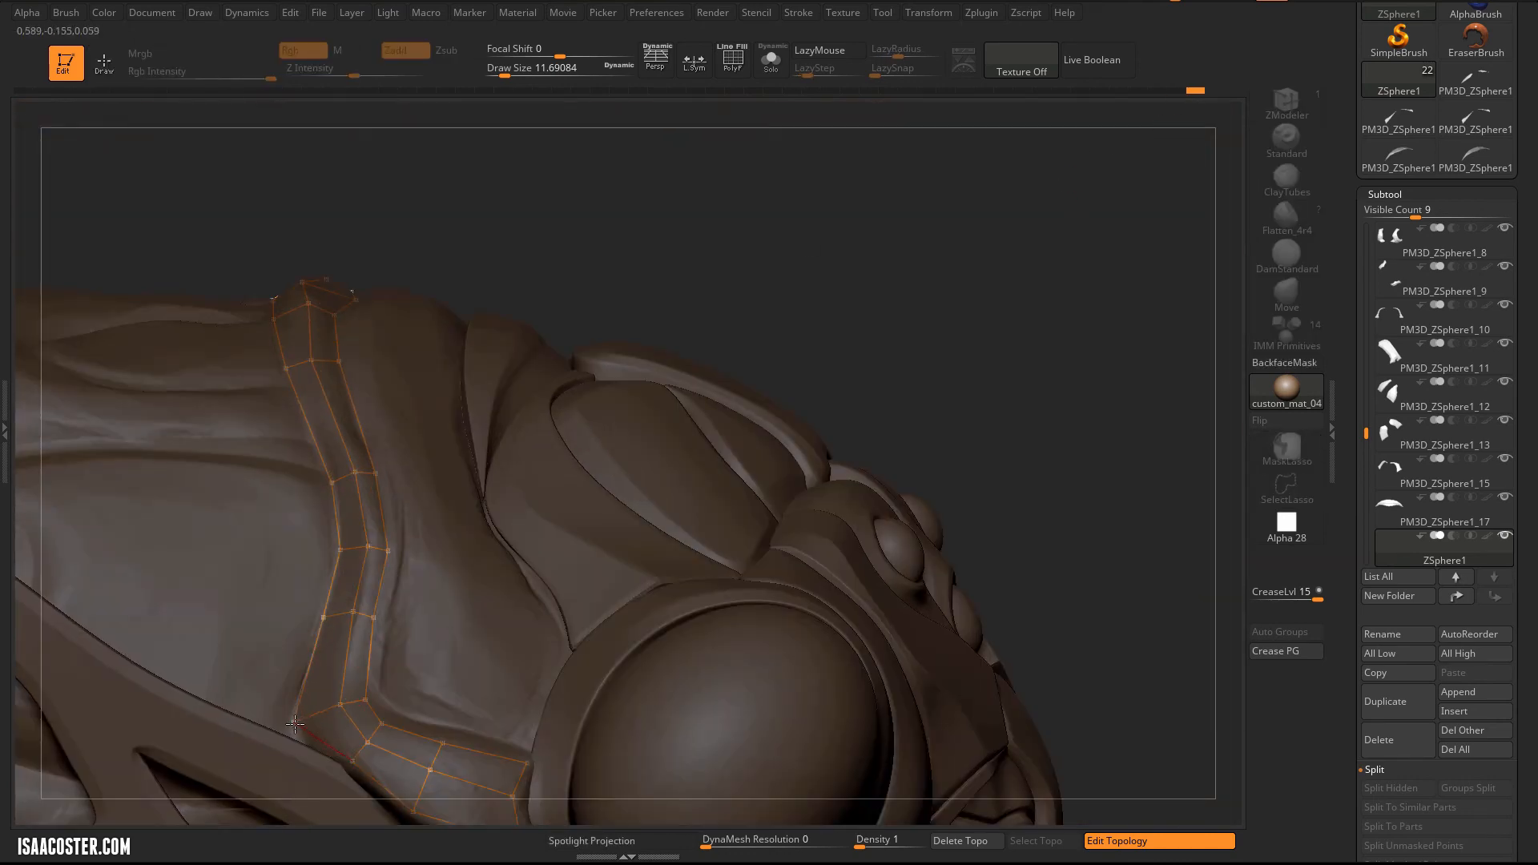
pyautogui.click(295, 724)
pyautogui.moveTo(953, 240); pyautogui.dragTo(779, 430)
# Step: Convert the collar band topology into a polymesh, isolate it with its polyframe shown and flip its normals
pyautogui.press('a')
pyautogui.hotkey('shift', 'z')
pyautogui.moveTo(1522, 185); pyautogui.dragTo(1523, 422)
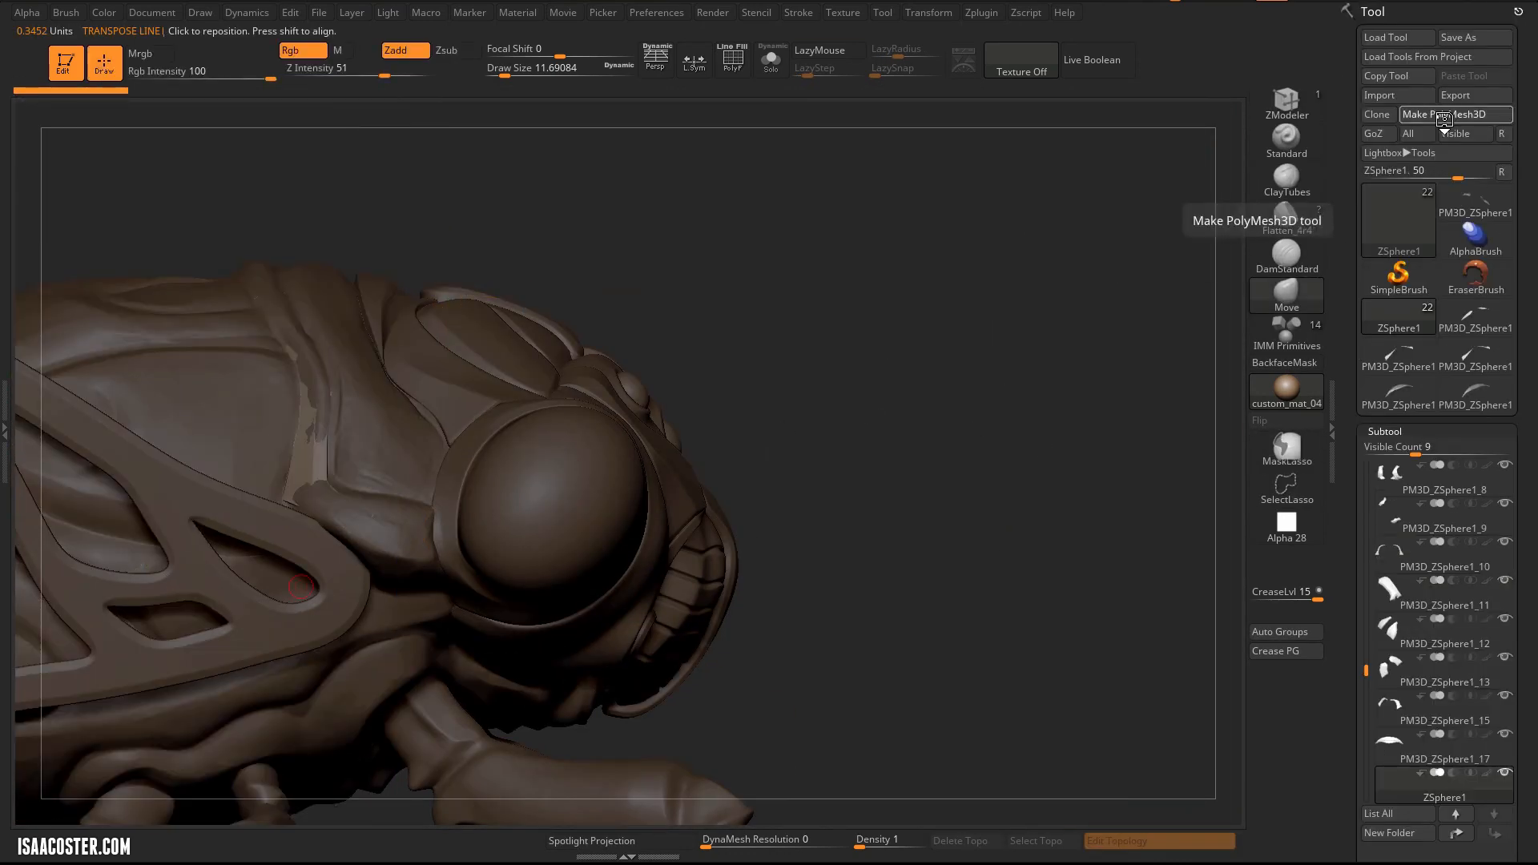
pyautogui.click(1443, 119)
pyautogui.click(771, 62)
pyautogui.hotkey('shift', 'f')
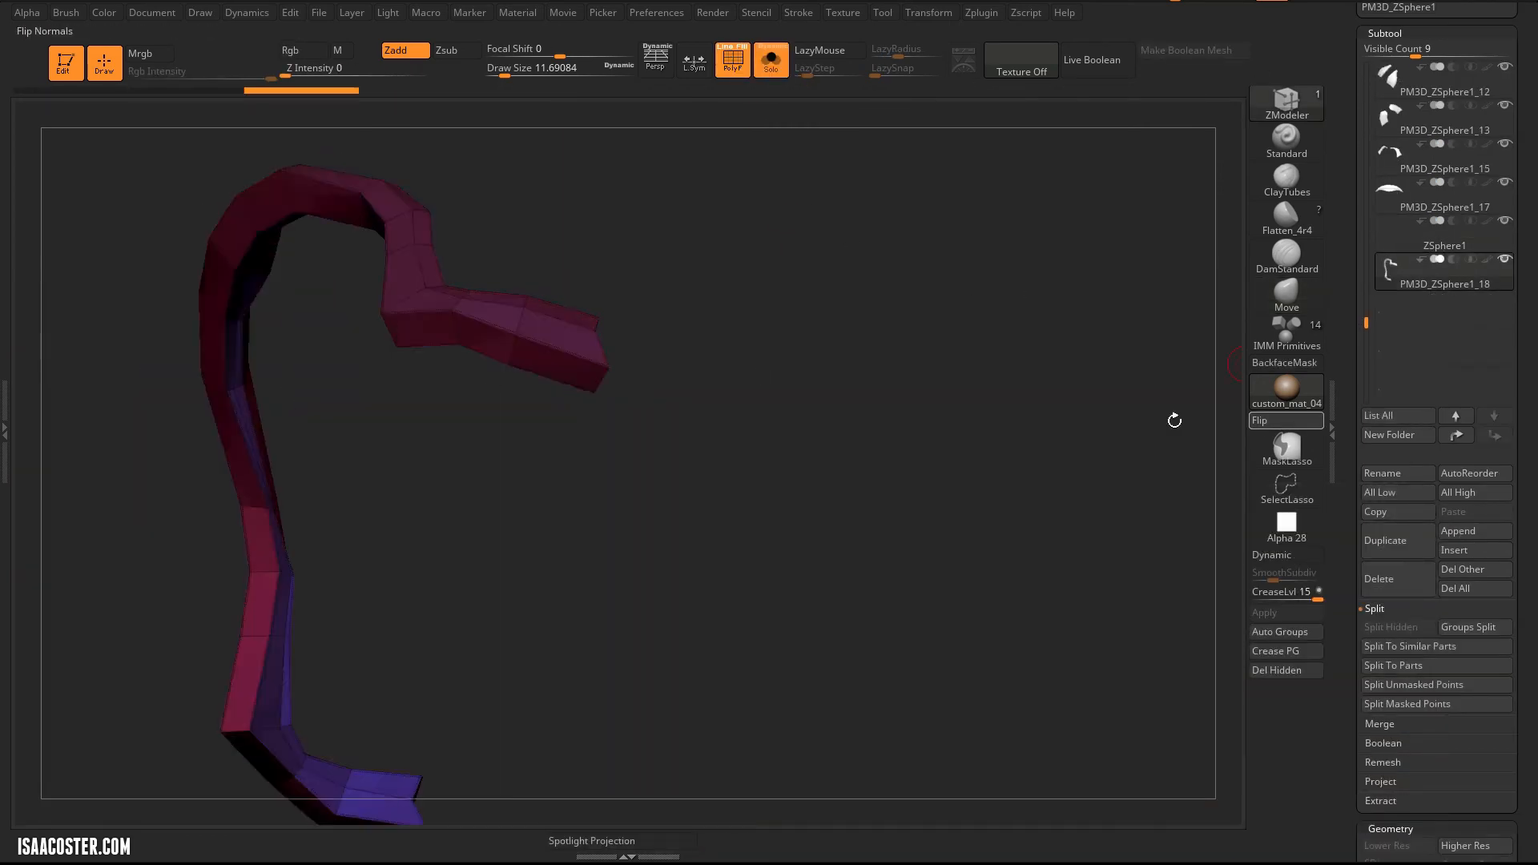
# Step: Compare the collar band's lower end with the head around the eye and prepare a Move brush sized about 14
pyautogui.moveTo(1174, 420); pyautogui.dragTo(436, 450)
pyautogui.press('w')
pyautogui.click(771, 62)
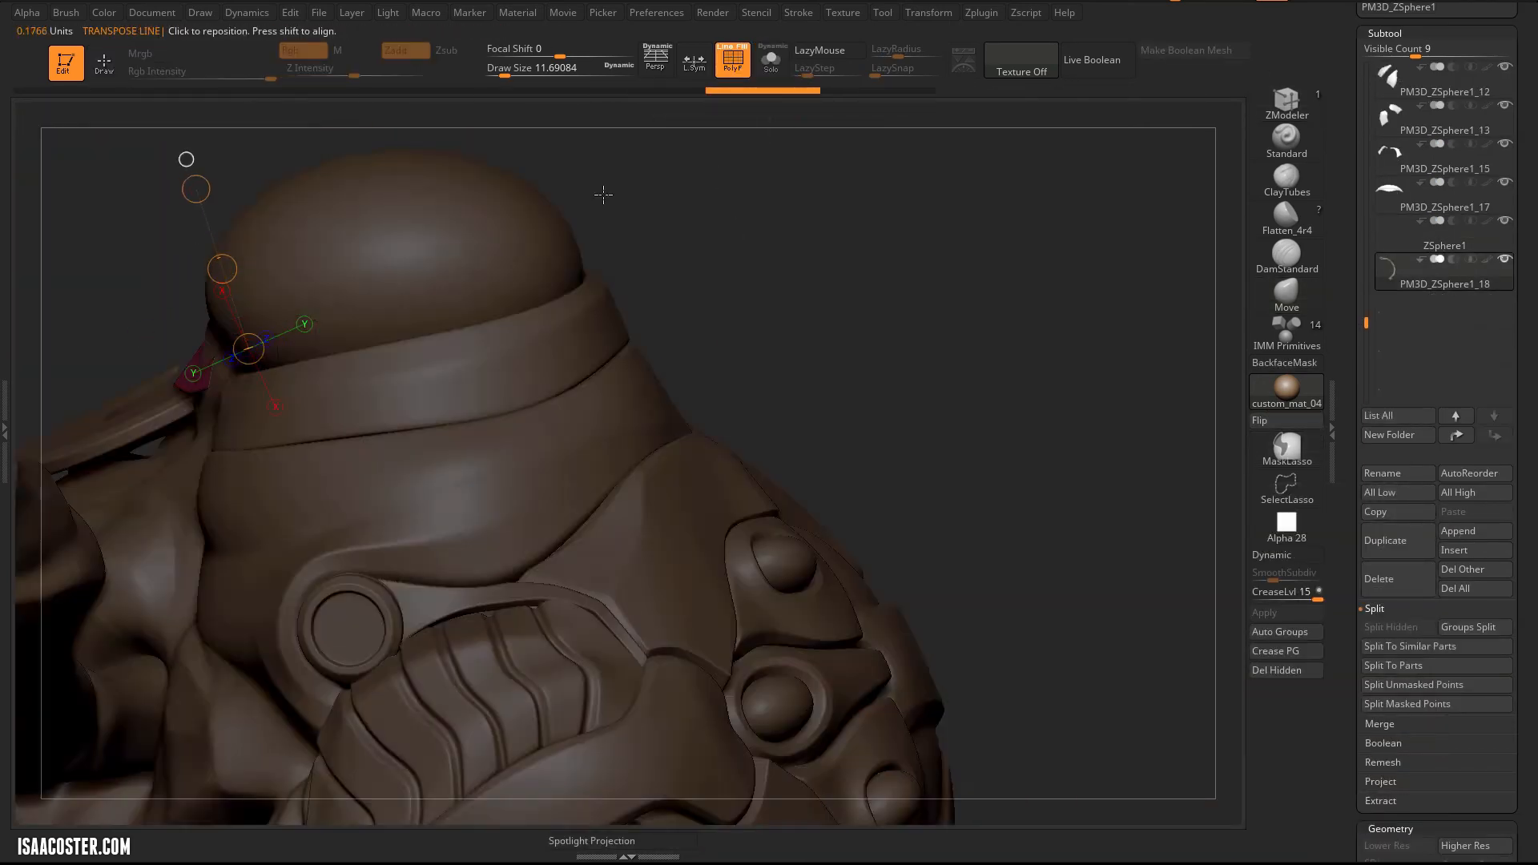
pyautogui.moveTo(603, 195); pyautogui.dragTo(641, 264)
pyautogui.press('q')
pyautogui.moveTo(481, 180)
pyautogui.mouseDown()
pyautogui.moveTo(350, 195)
pyautogui.moveTo(321, 241)
pyautogui.moveTo(360, 325)
pyautogui.mouseUp()
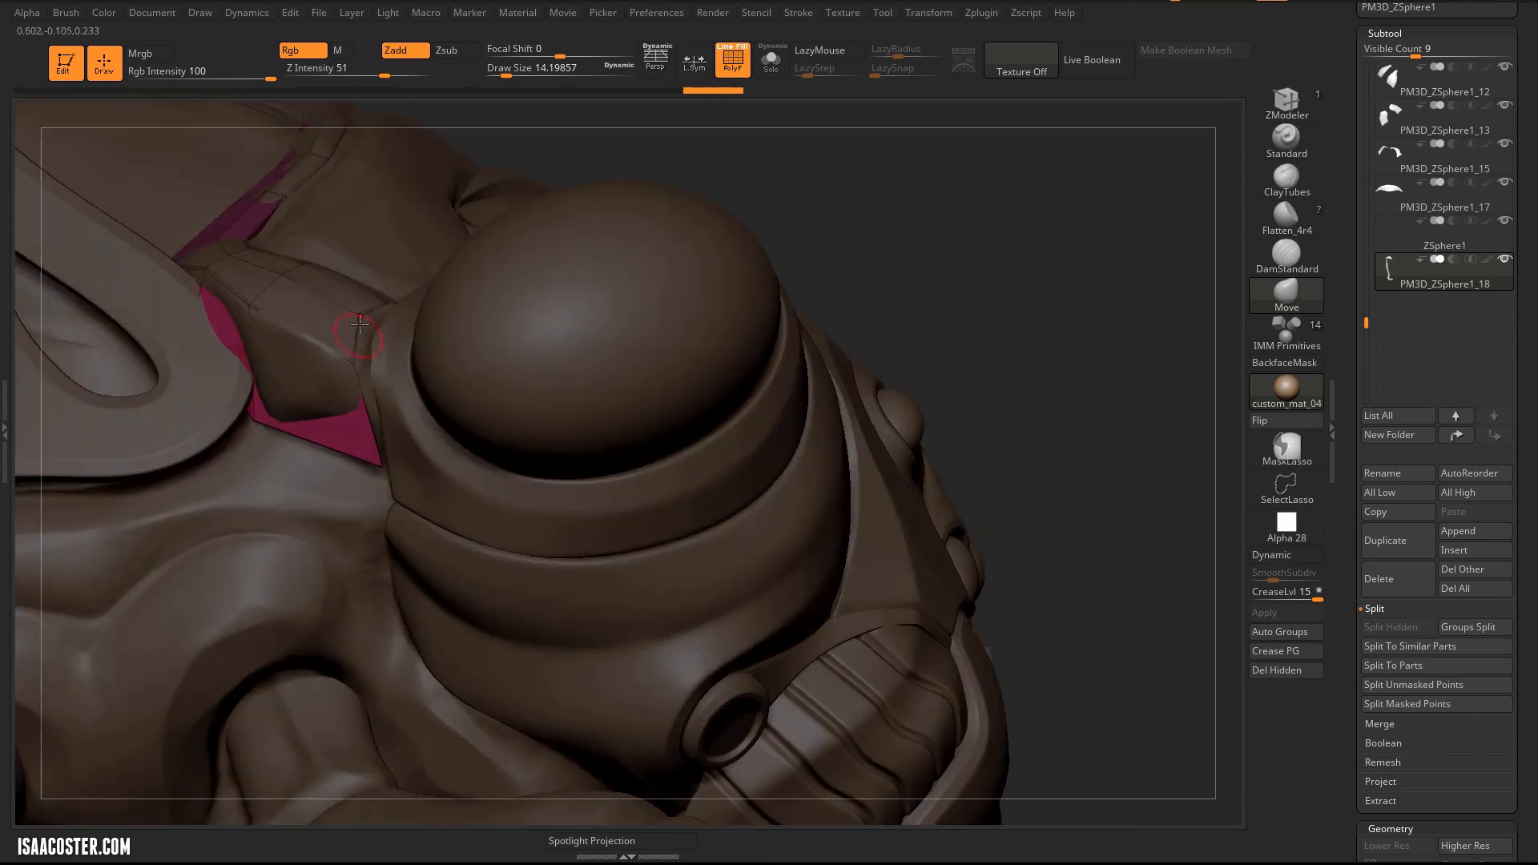
# Step: Make the isolated collar band a single polygroup and close its open lower end with ZModeler's Close edge action
pyautogui.click(772, 62)
pyautogui.moveTo(275, 264)
pyautogui.mouseDown()
pyautogui.moveTo(487, 254)
pyautogui.moveTo(502, 450)
pyautogui.moveTo(321, 352)
pyautogui.mouseUp()
pyautogui.hotkey('ctrl', 'w')
pyautogui.click(1286, 103)
pyautogui.press('space')
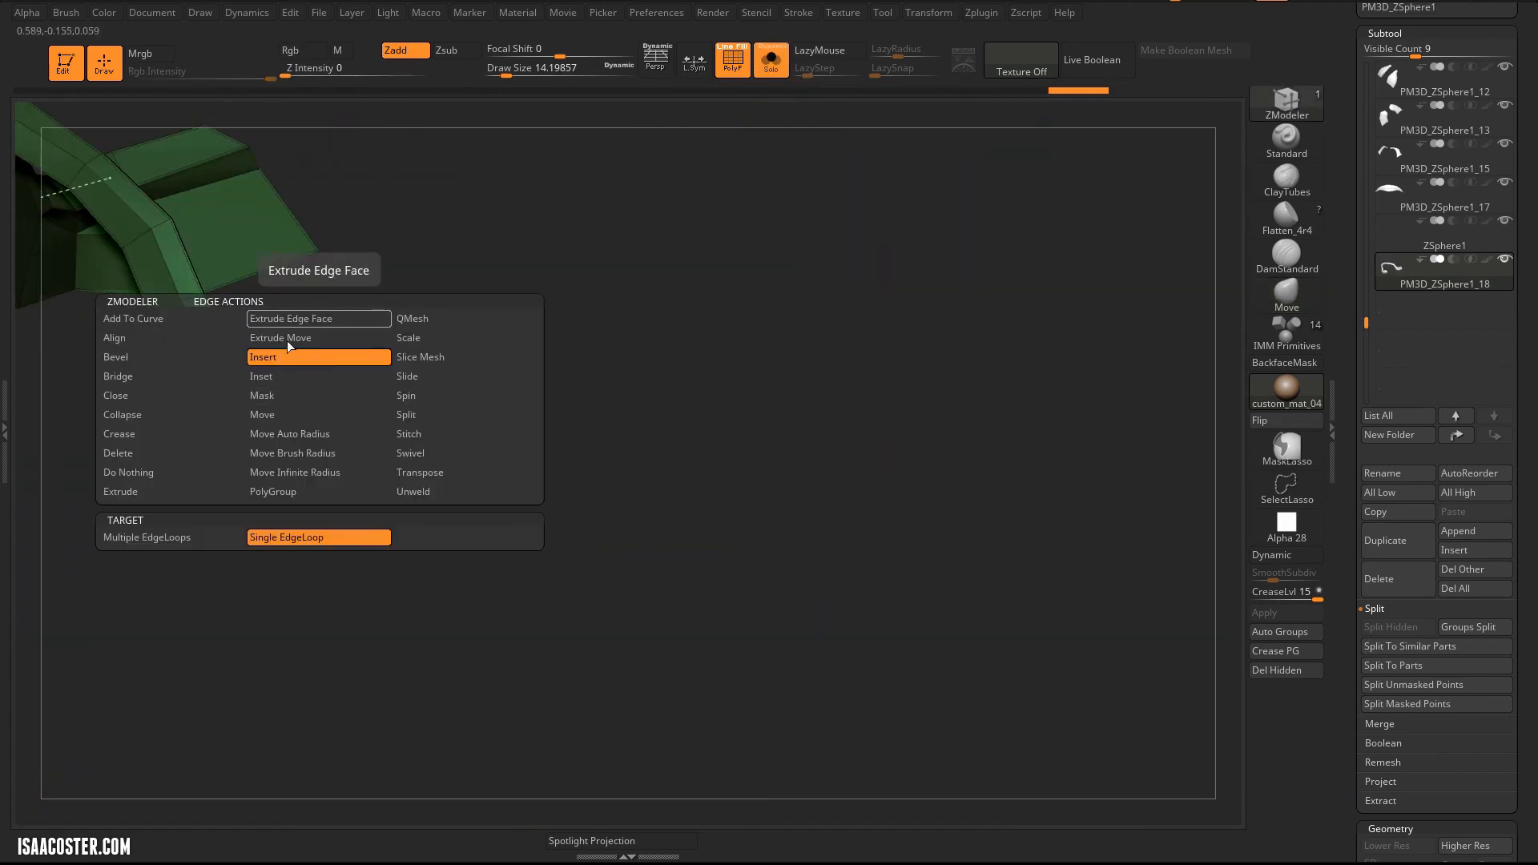
pyautogui.click(115, 396)
pyautogui.moveTo(513, 240)
pyautogui.mouseDown()
pyautogui.moveTo(484, 281)
pyautogui.moveTo(561, 385)
pyautogui.moveTo(426, 264)
pyautogui.moveTo(481, 288)
pyautogui.mouseUp()
# Step: Reshape the vertices at the collar band's lower end with a Move brush sized about 5
pyautogui.click(1287, 295)
pyautogui.press('s')
pyautogui.click(464, 422)
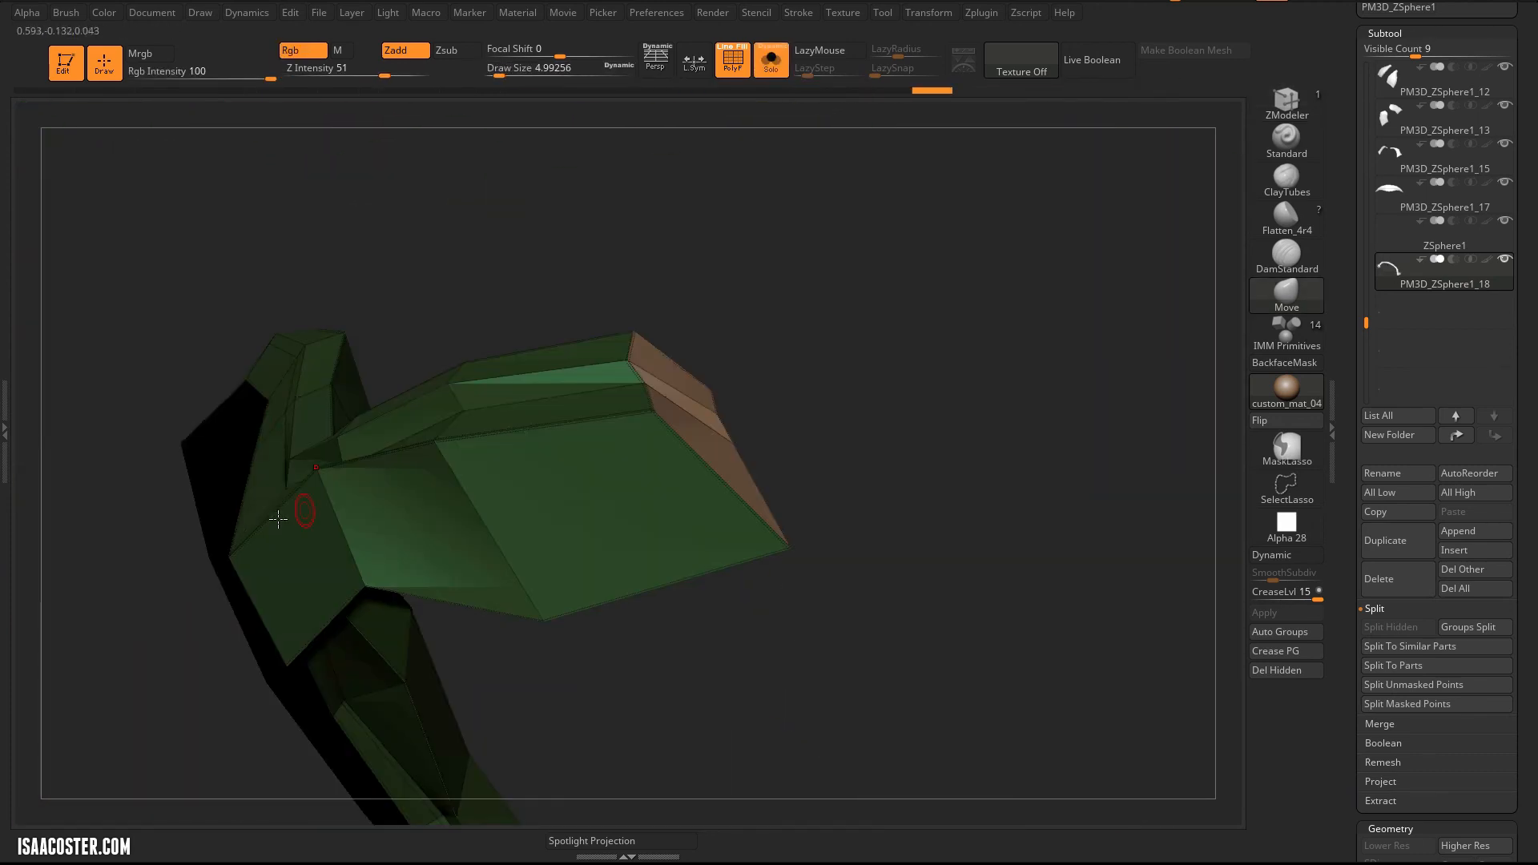
pyautogui.moveTo(278, 520); pyautogui.dragTo(83, 415)
pyautogui.moveTo(201, 264); pyautogui.dragTo(801, 400)
# Step: Smooth the collar band with dynamic subdivision at crease level 2 and fit its lower end with a Move brush about 234
pyautogui.hotkey('shift', 'f')
pyautogui.click(1285, 556)
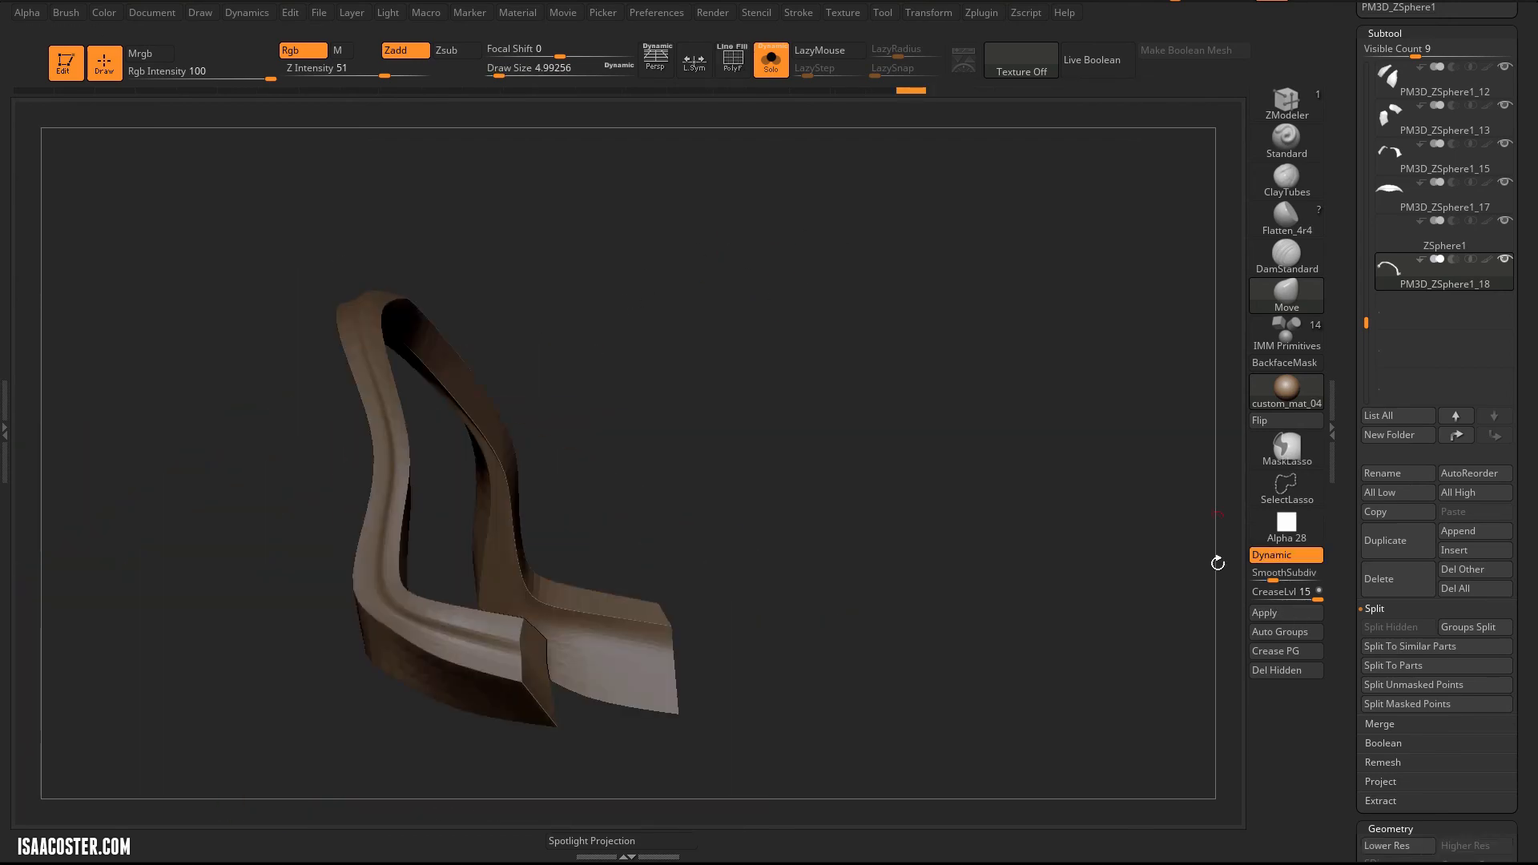
pyautogui.click(774, 72)
pyautogui.moveTo(962, 265)
pyautogui.mouseDown()
pyautogui.moveTo(1082, 223)
pyautogui.moveTo(945, 241)
pyautogui.mouseUp()
pyautogui.moveTo(1041, 264); pyautogui.dragTo(962, 320)
pyautogui.moveTo(633, 657); pyautogui.dragTo(642, 676)
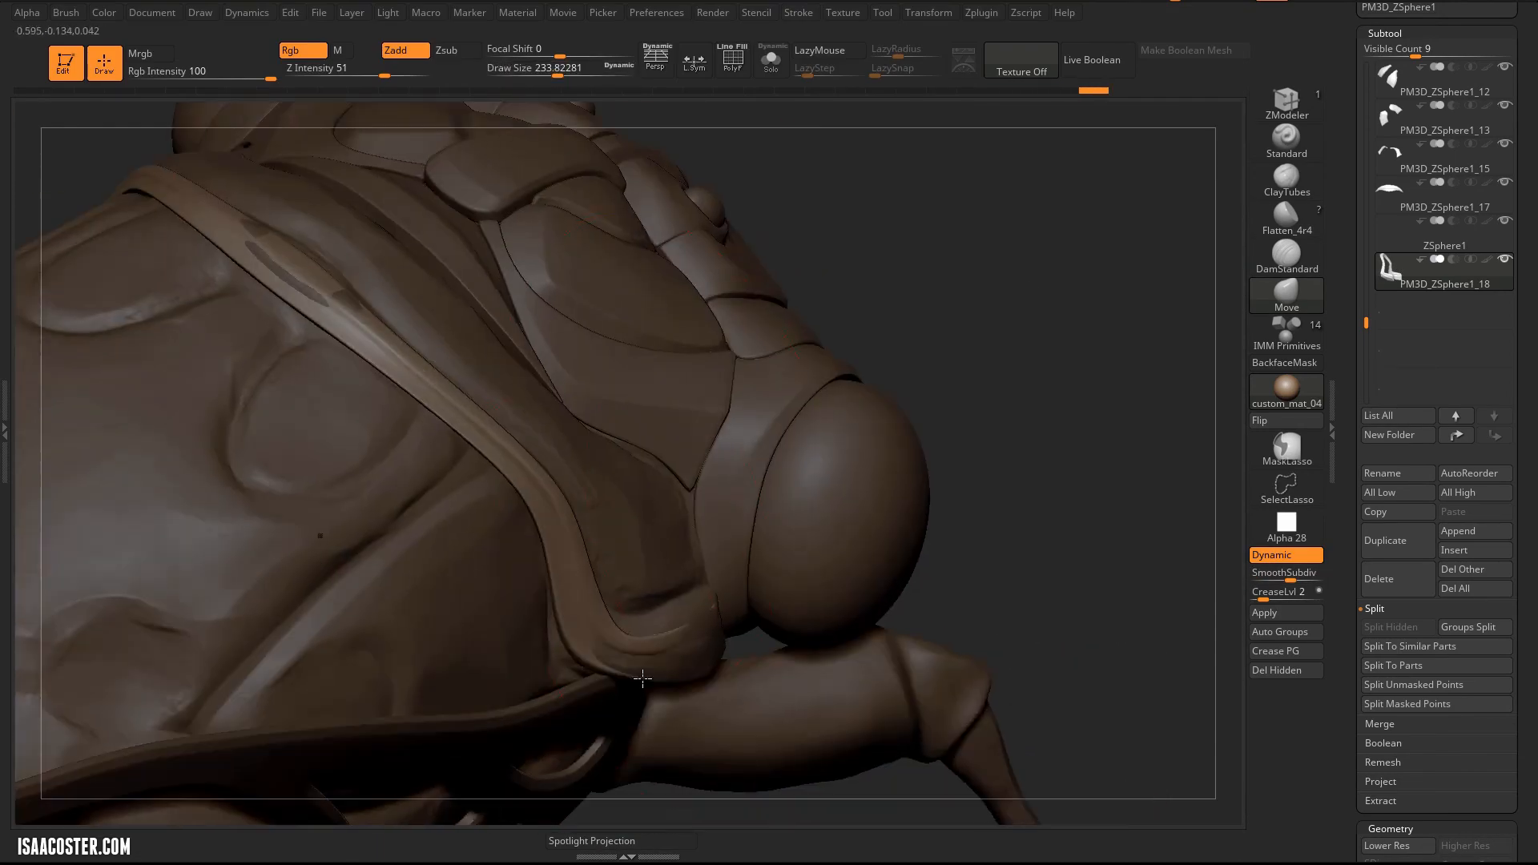
# Step: Isolate the collar band, switch off its subdivision preview, show its polyframe and resize the Move brush
pyautogui.click(771, 63)
pyautogui.moveTo(449, 481)
pyautogui.mouseDown()
pyautogui.moveTo(605, 506)
pyautogui.moveTo(561, 481)
pyautogui.mouseUp()
pyautogui.hotkey('shift', 'd')
pyautogui.hotkey('shift', 'f')
pyautogui.press('s')
pyautogui.click(464, 461)
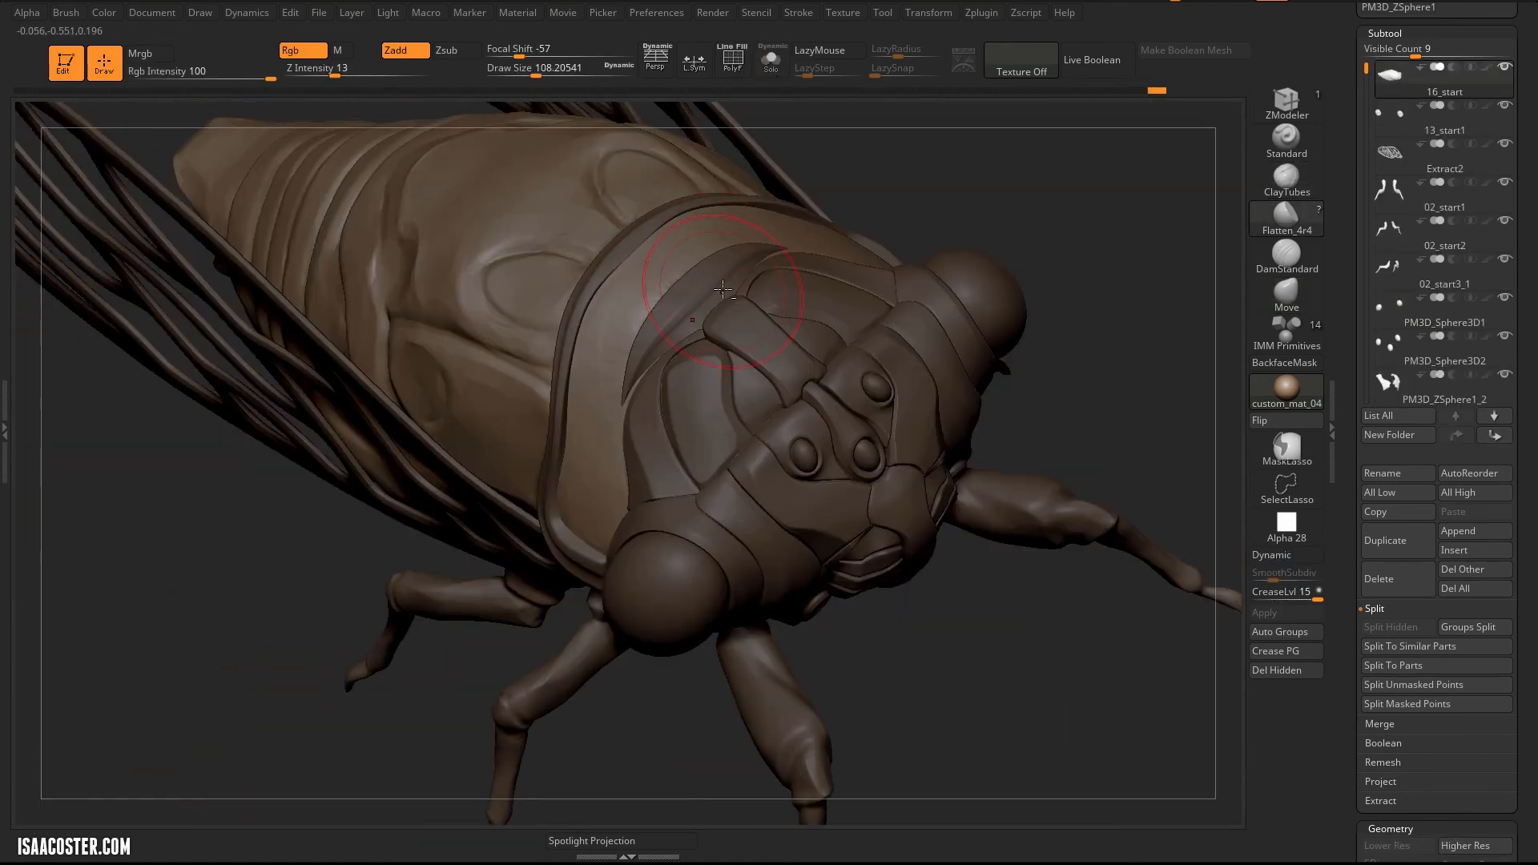
# Step: Trace the side thorax plate's topology behind the collar, completing the inner oval and adding a rim around the outline
pyautogui.moveTo(1042, 576); pyautogui.dragTo(1101, 560)
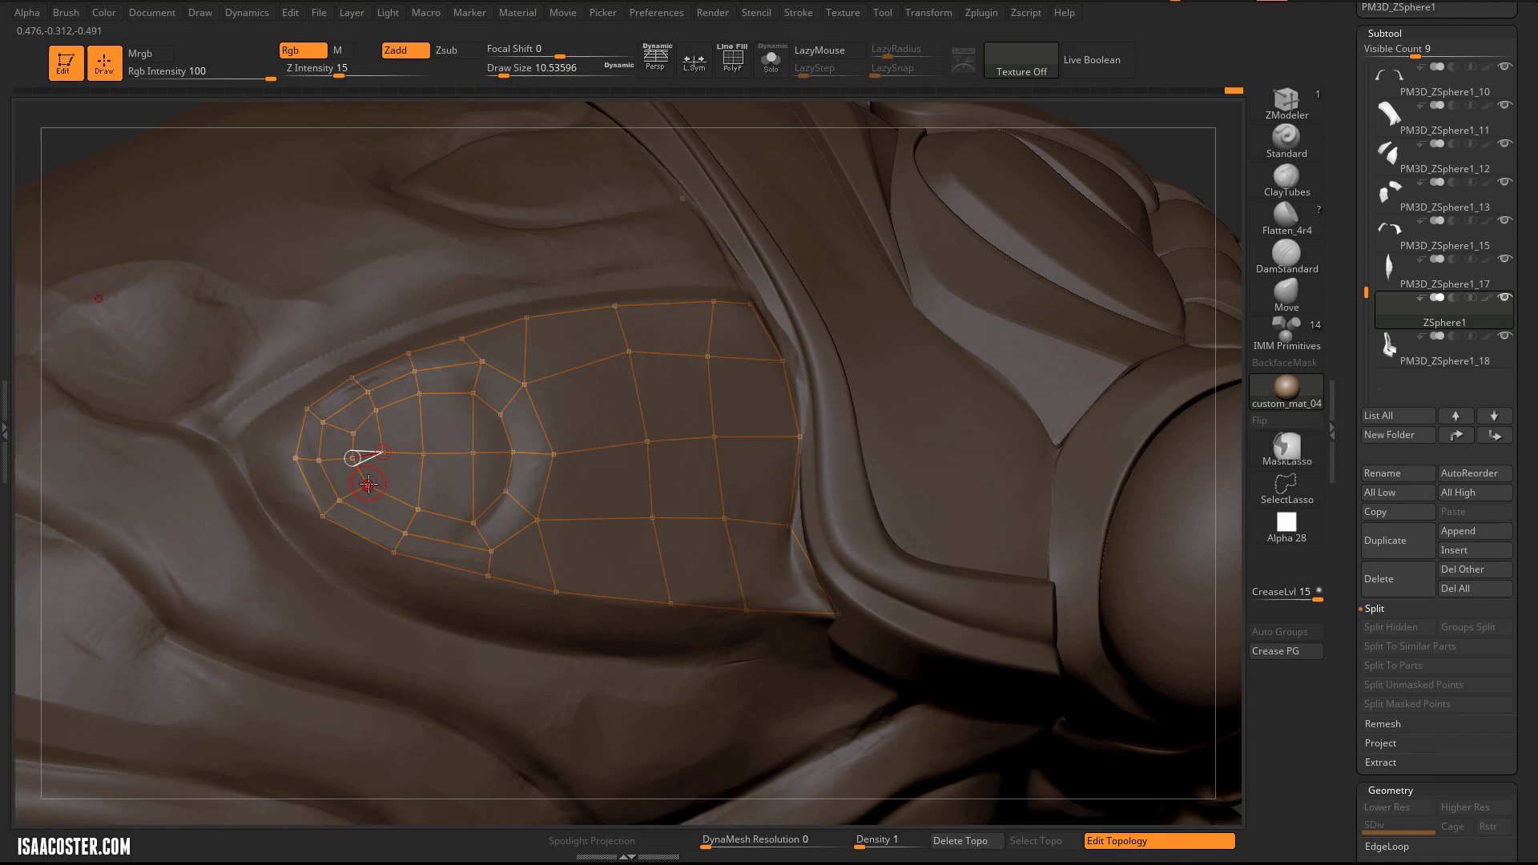
pyautogui.click(368, 484)
pyautogui.moveTo(369, 484); pyautogui.dragTo(306, 398, button='right')
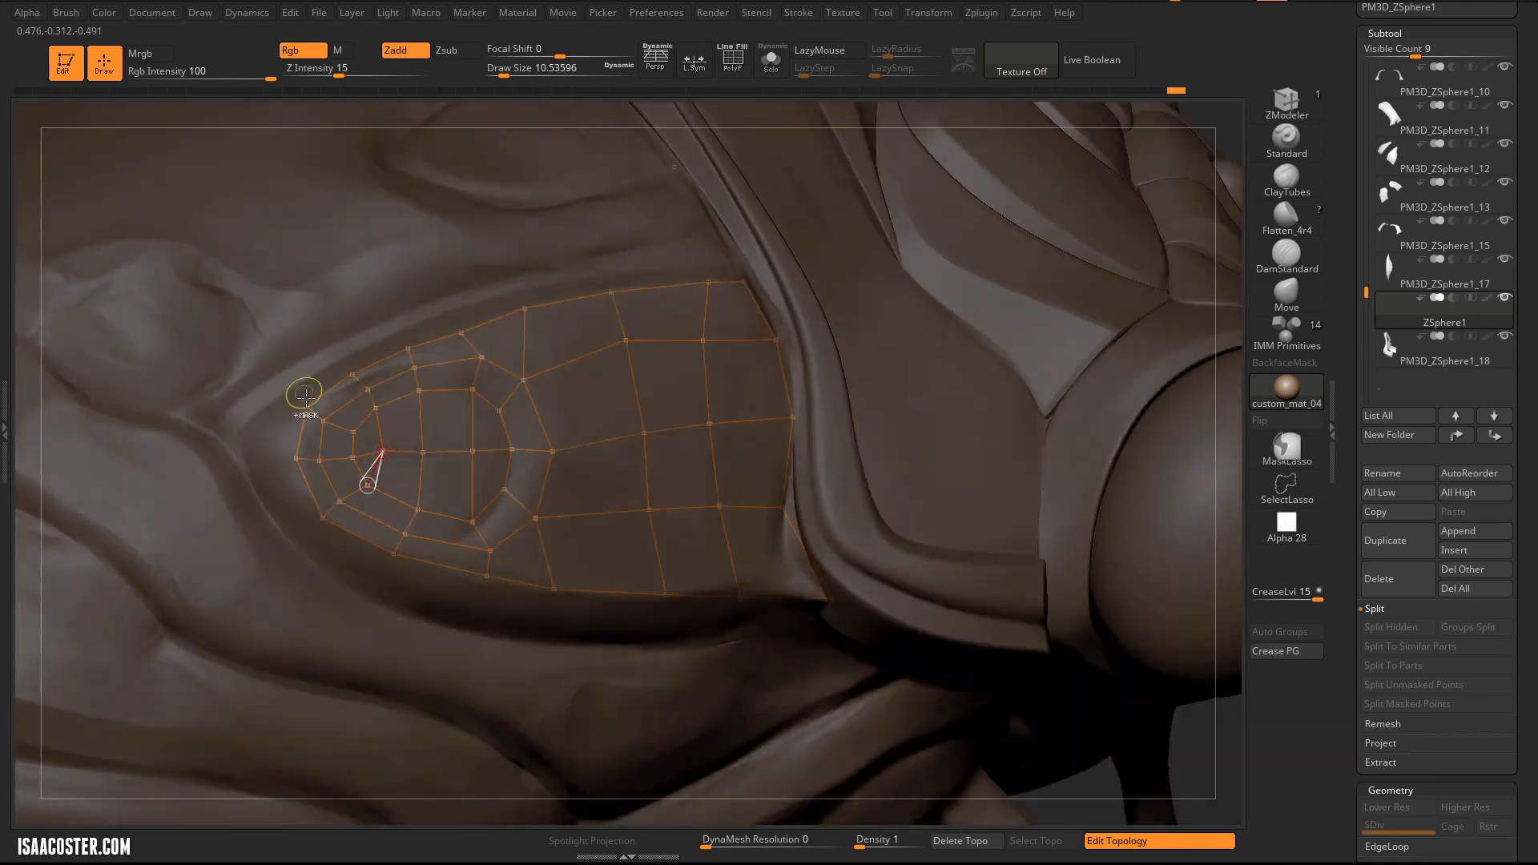
pyautogui.moveTo(288, 538); pyautogui.dragTo(479, 597, button='right')
pyautogui.moveTo(756, 635); pyautogui.dragTo(359, 362, button='right')
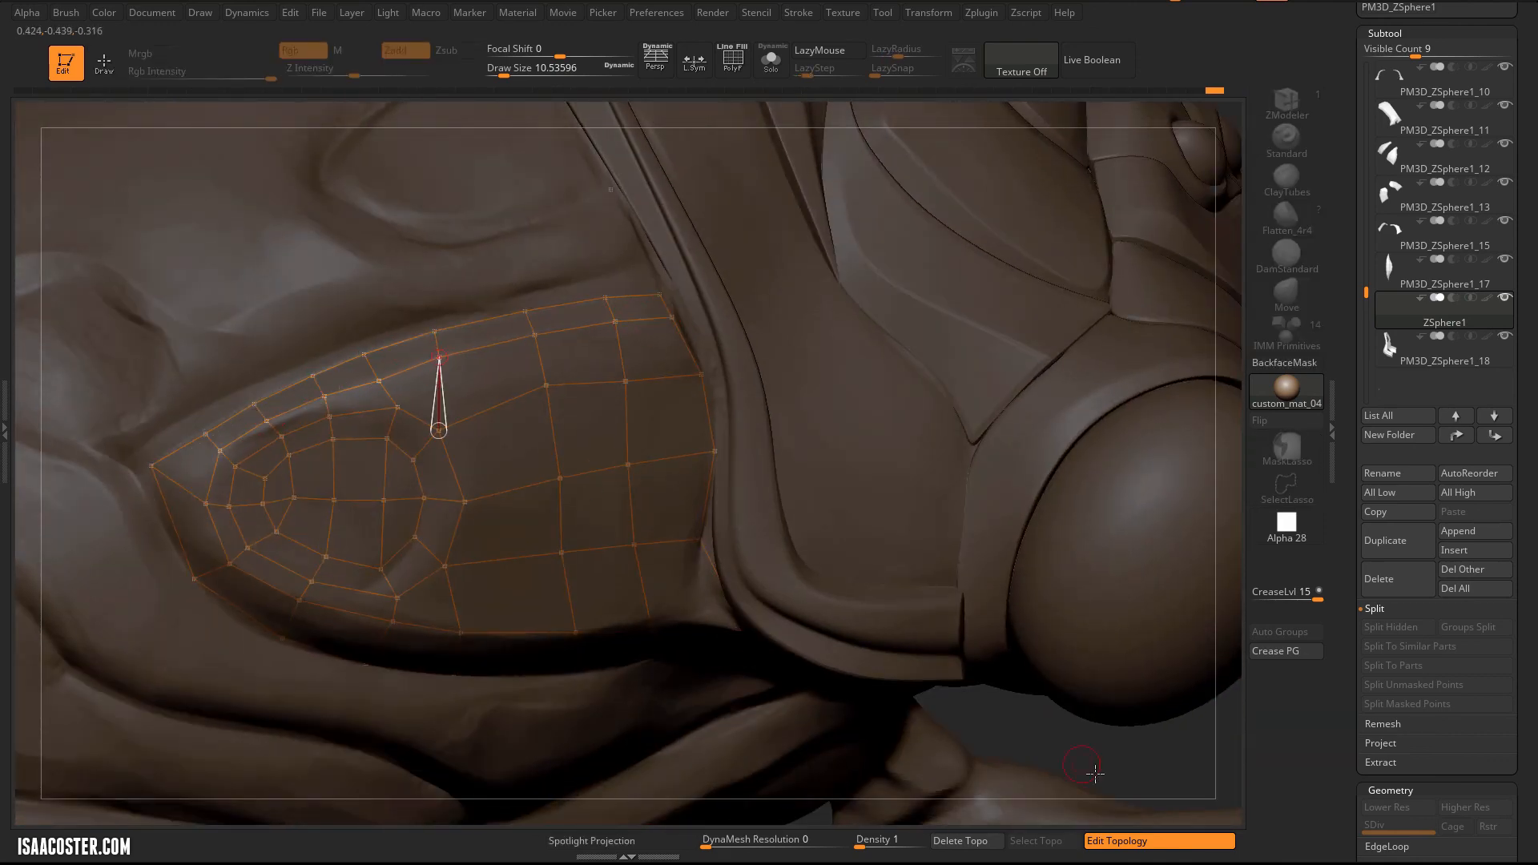
pyautogui.moveTo(1094, 773)
pyautogui.keyDown('ctrl'); pyautogui.mouseDown(button='right')
pyautogui.moveTo(1057, 714)
pyautogui.moveTo(965, 165)
pyautogui.mouseUp(button='right'); pyautogui.keyUp('ctrl')
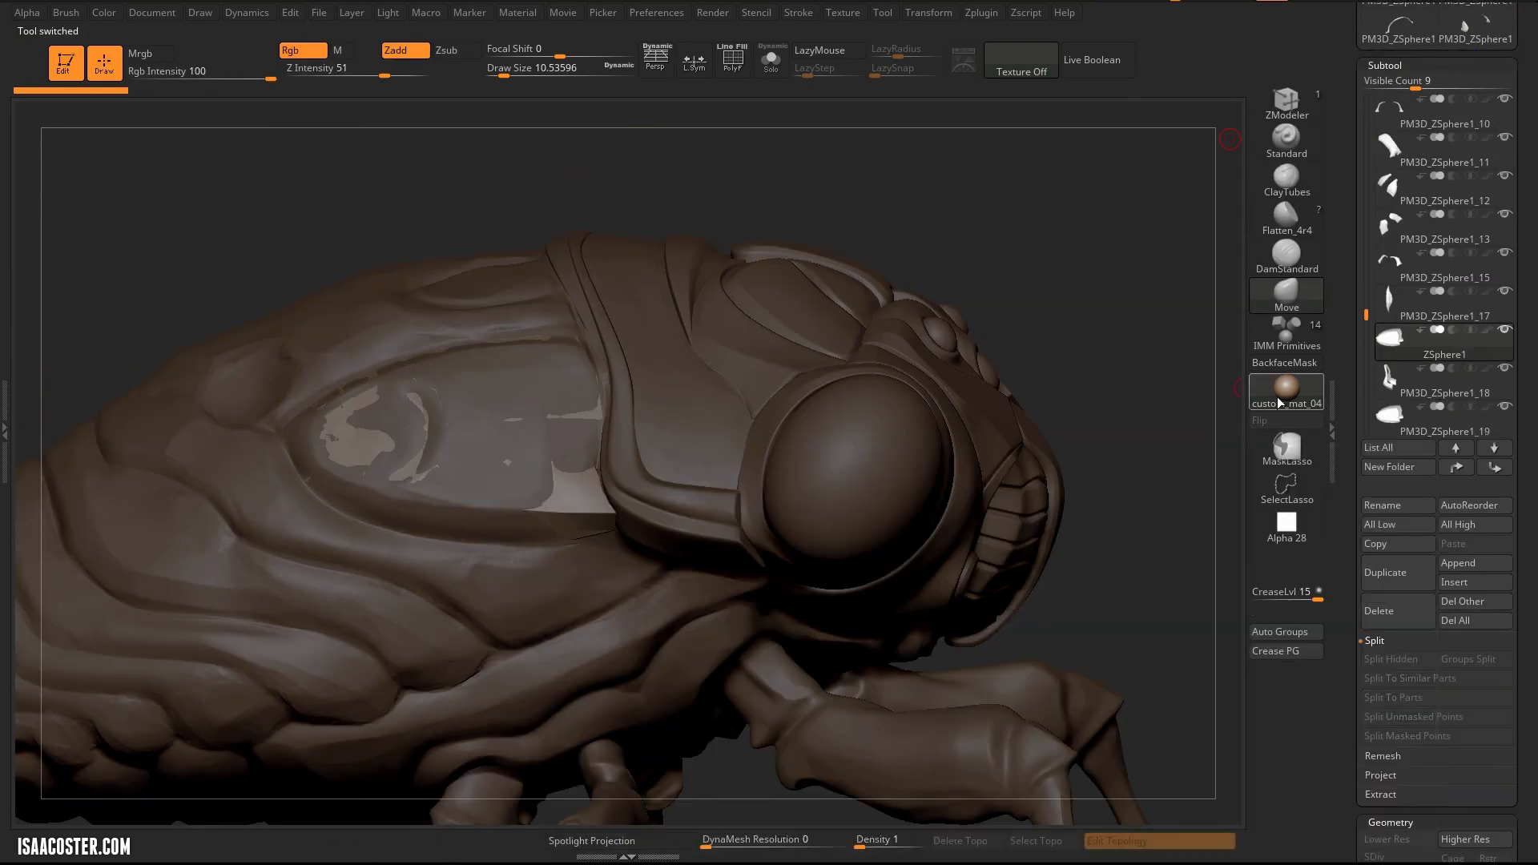
# Step: Select the new side thorax plate mesh, isolate it, flip its normals and show its polyframe
pyautogui.click(1392, 416)
pyautogui.click(772, 60)
pyautogui.moveTo(852, 244); pyautogui.dragTo(962, 272, button='right')
pyautogui.moveTo(1354, 769); pyautogui.dragTo(1354, 242)
pyautogui.click(1272, 423)
pyautogui.moveTo(946, 265); pyautogui.dragTo(641, 320, button='right')
pyautogui.hotkey('shift', 'f')
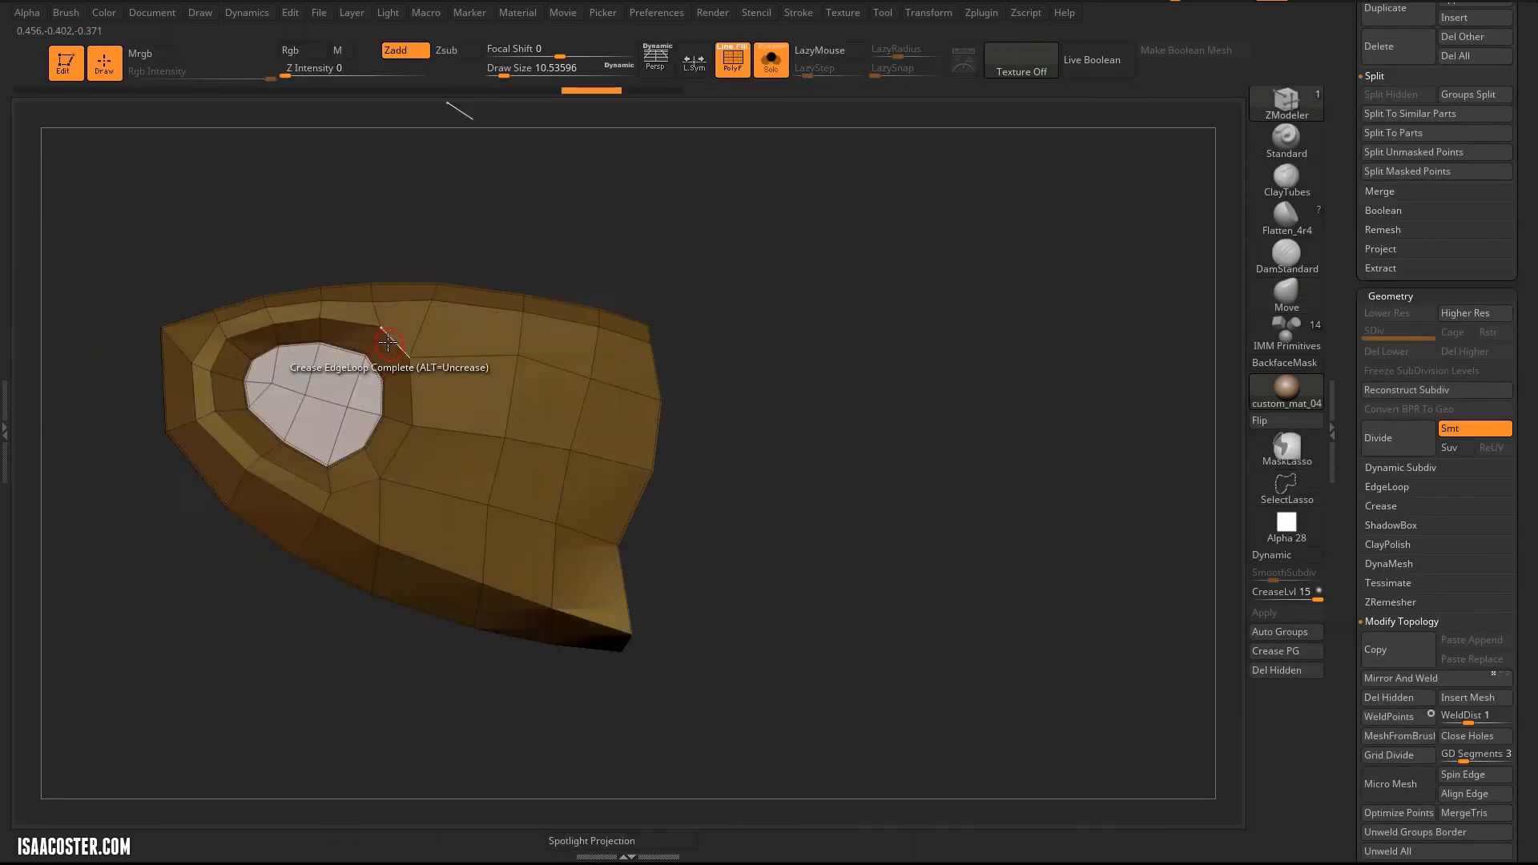
# Step: Crease the side thorax plate's edge loops and border edges with ZModeler, and open the edge actions
pyautogui.click(463, 308)
pyautogui.moveTo(360, 529); pyautogui.dragTo(346, 499, button='right')
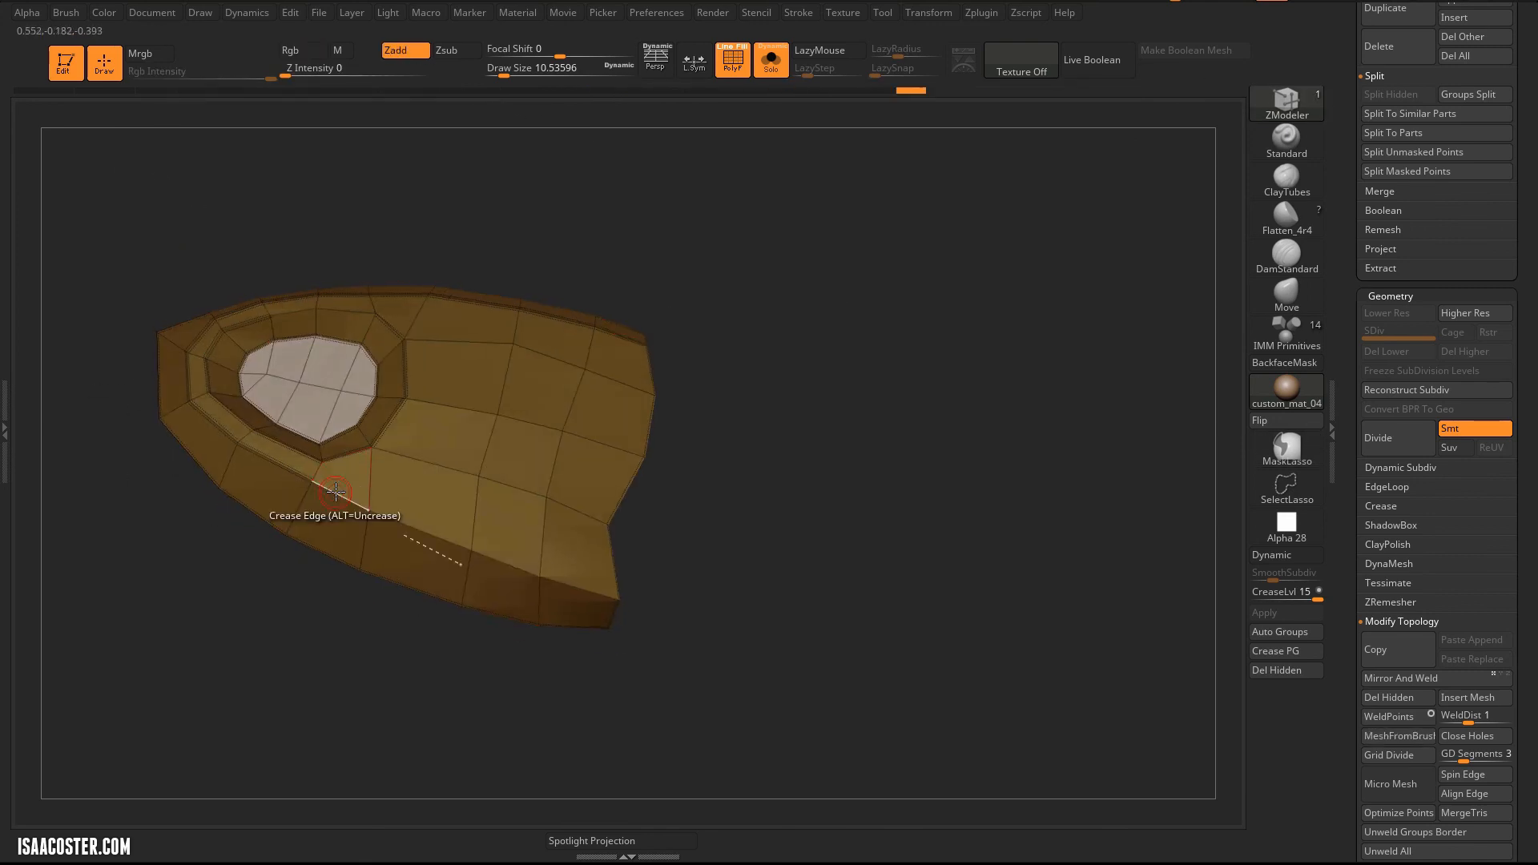
pyautogui.press('space')
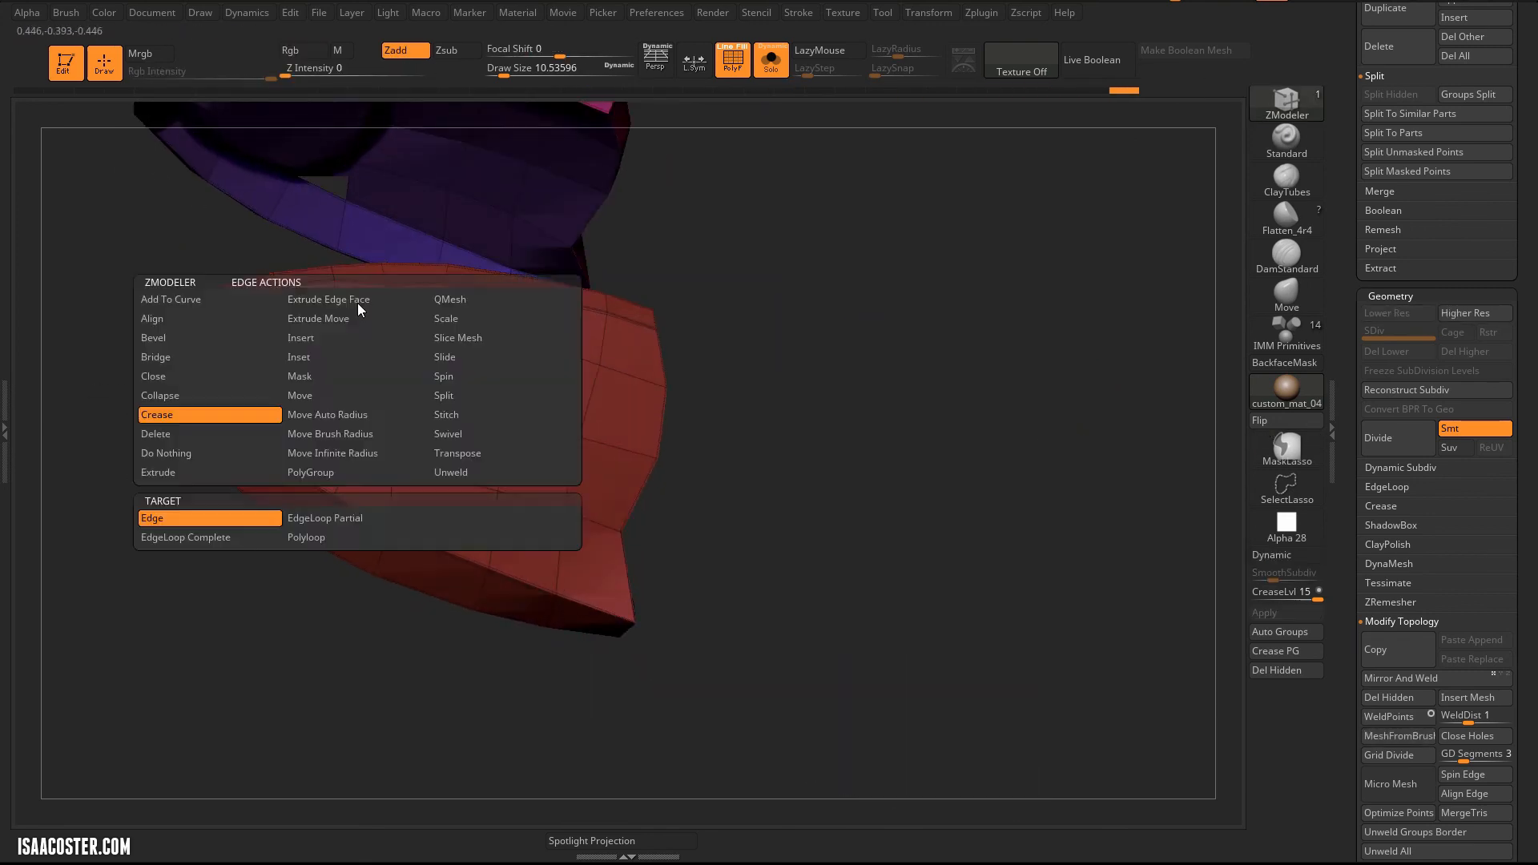